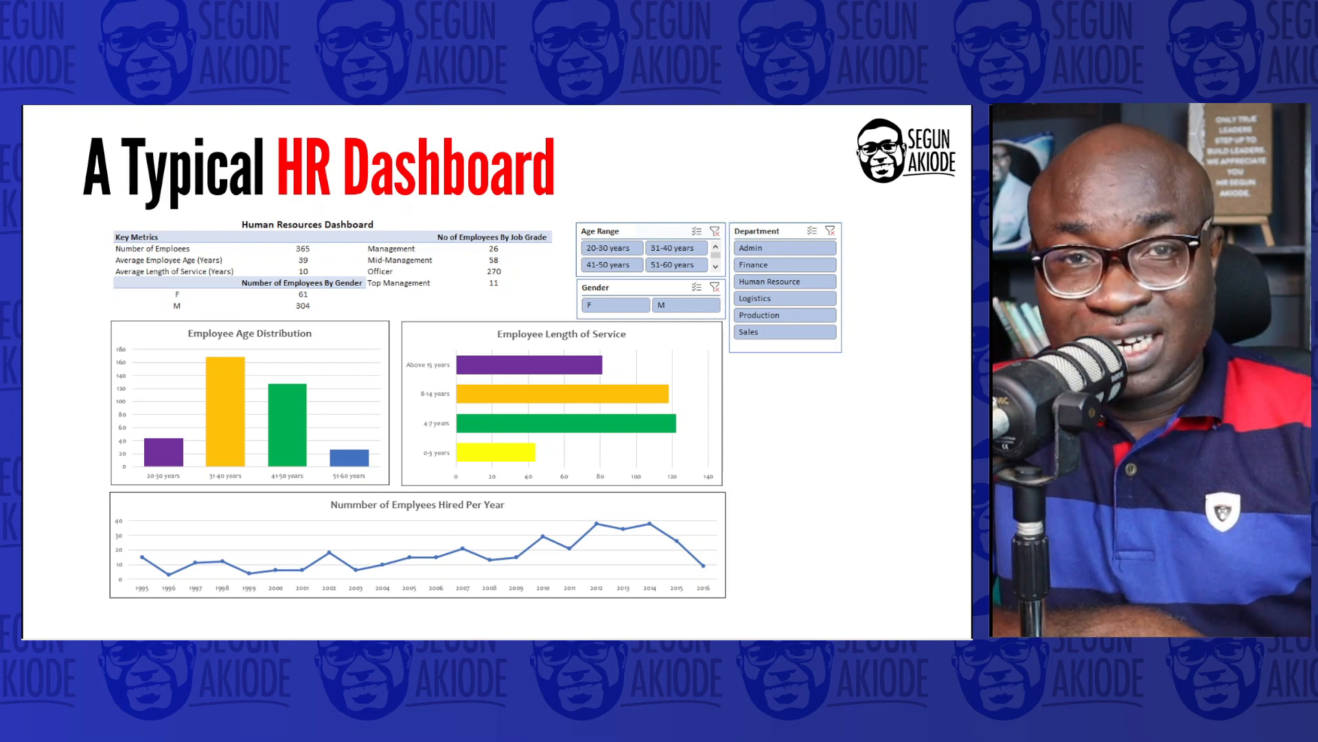
key("Right")
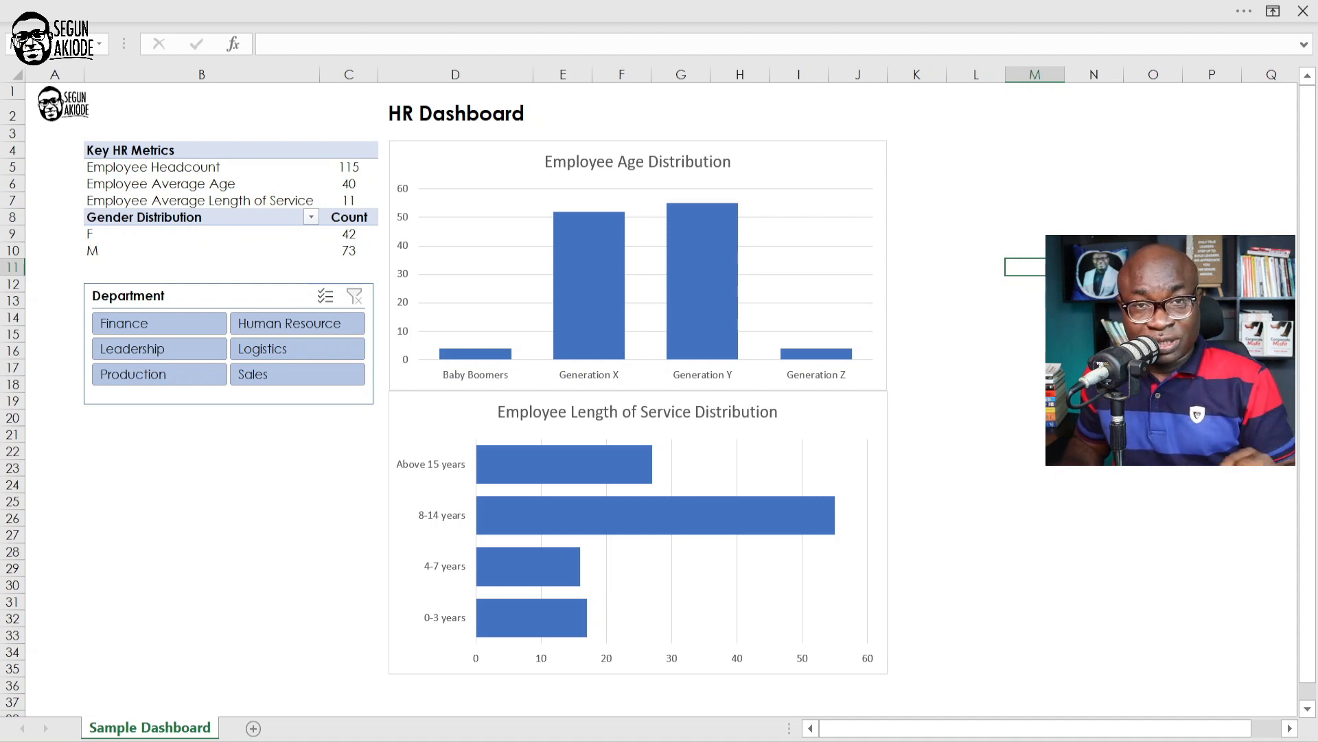
left_click(846, 161)
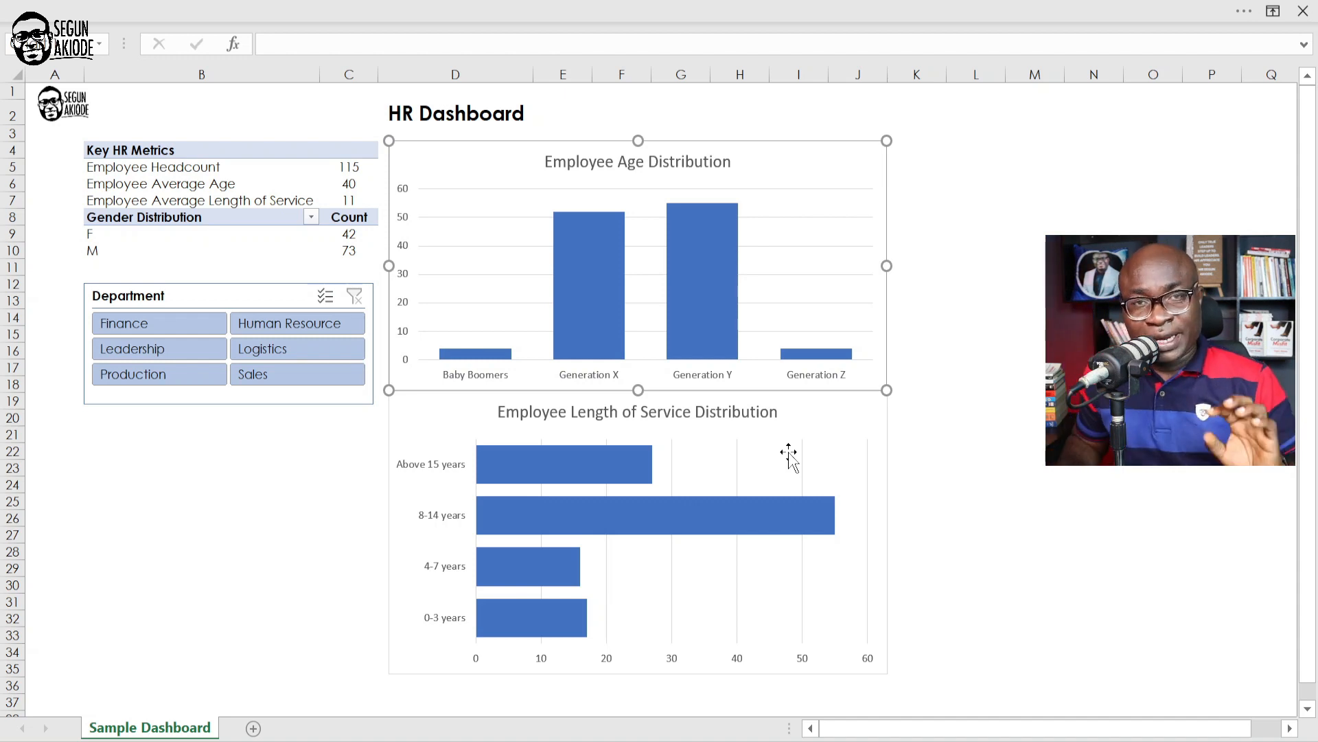
left_click(1094, 283)
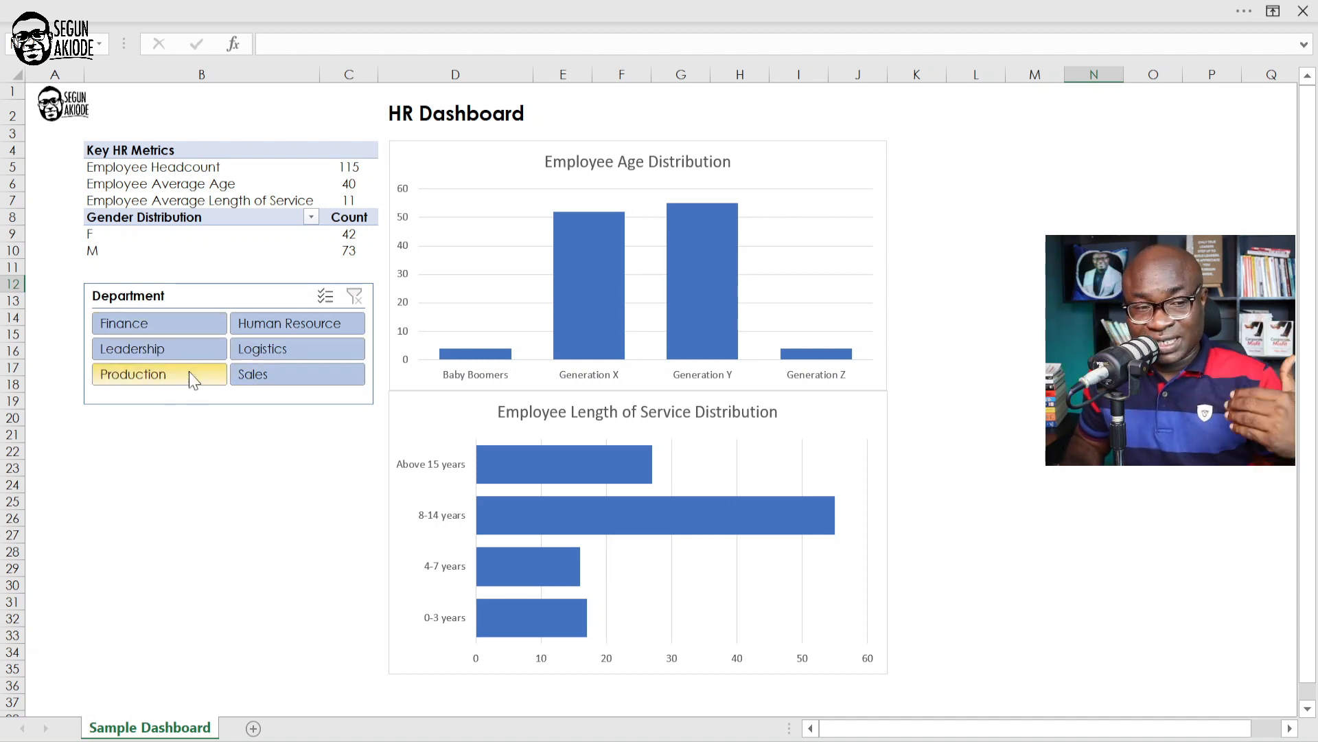
Test the Department slicer on the sample dashboard with Finance and Production, and clear its filter.
left_click(200, 325)
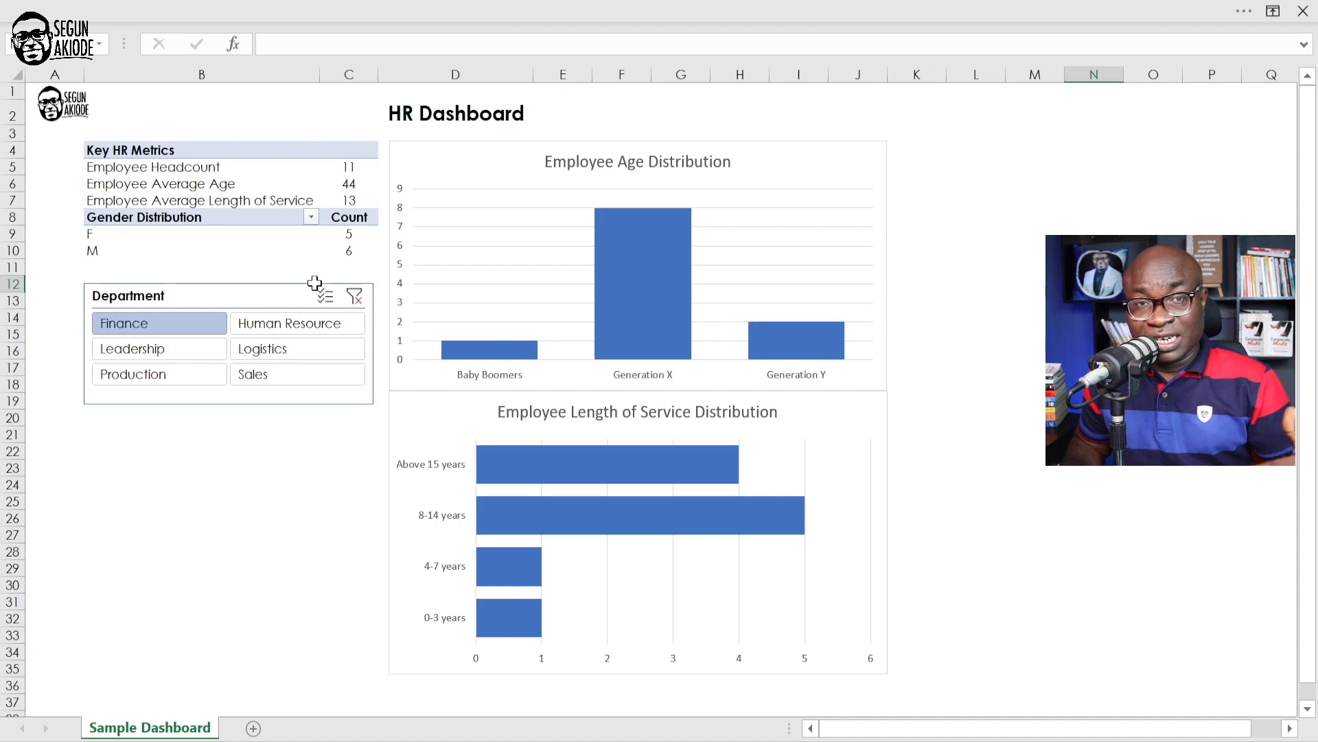
left_click(159, 381)
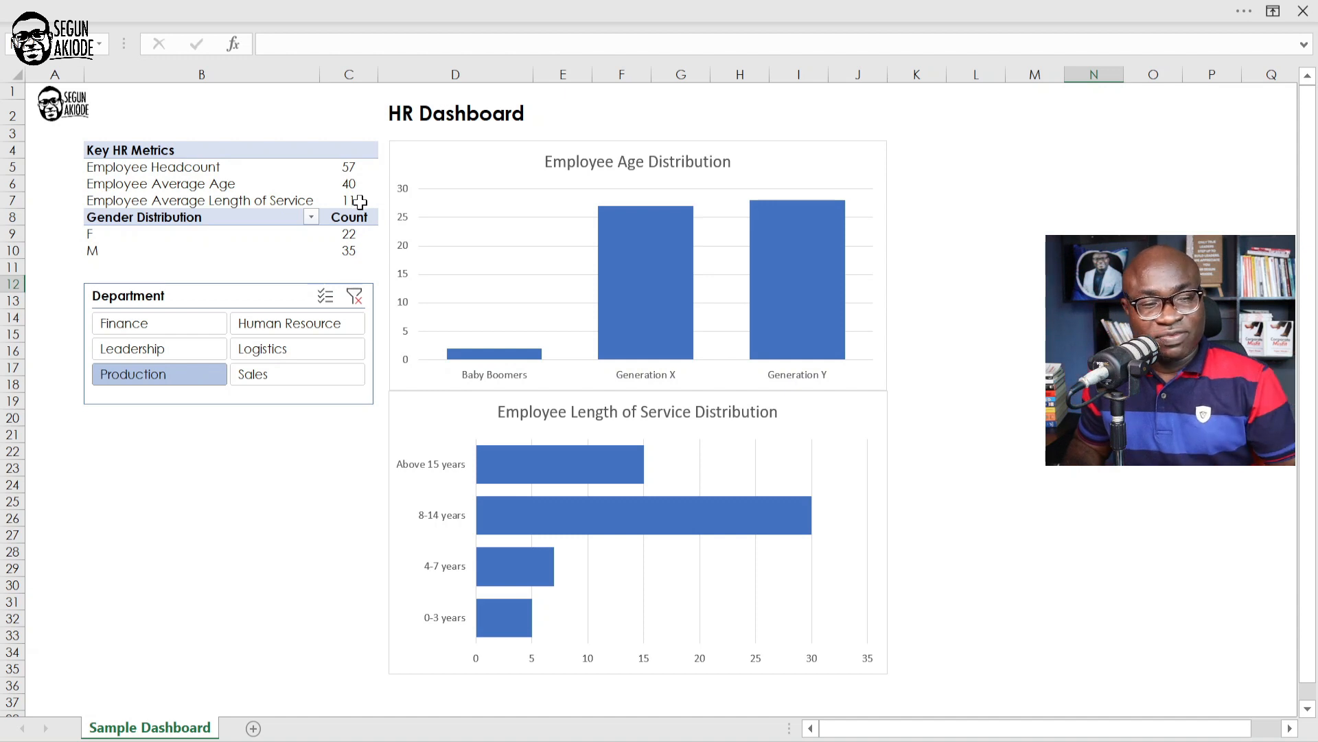
left_click(343, 301)
left_click(353, 301)
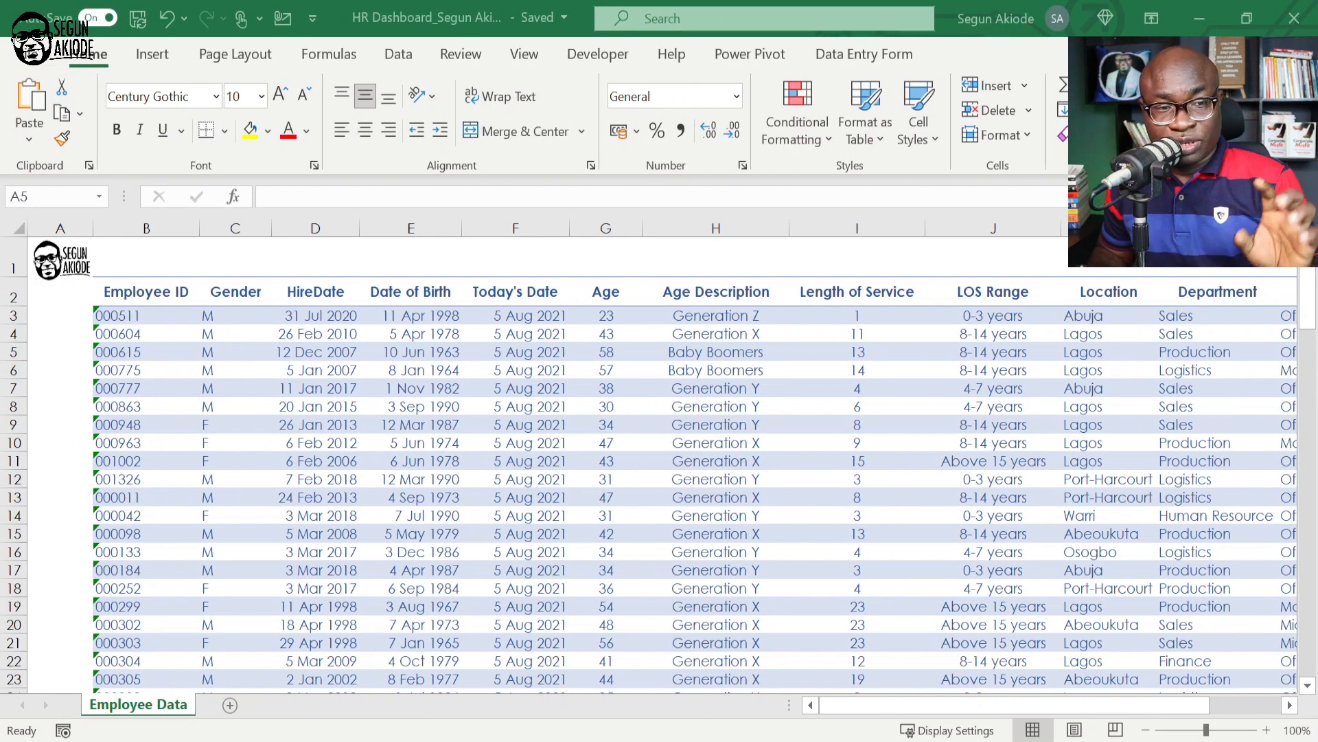
Examine the employee data columns from Employee ID to Age, and the formulas behind Age and Age Description.
left_click(153, 336)
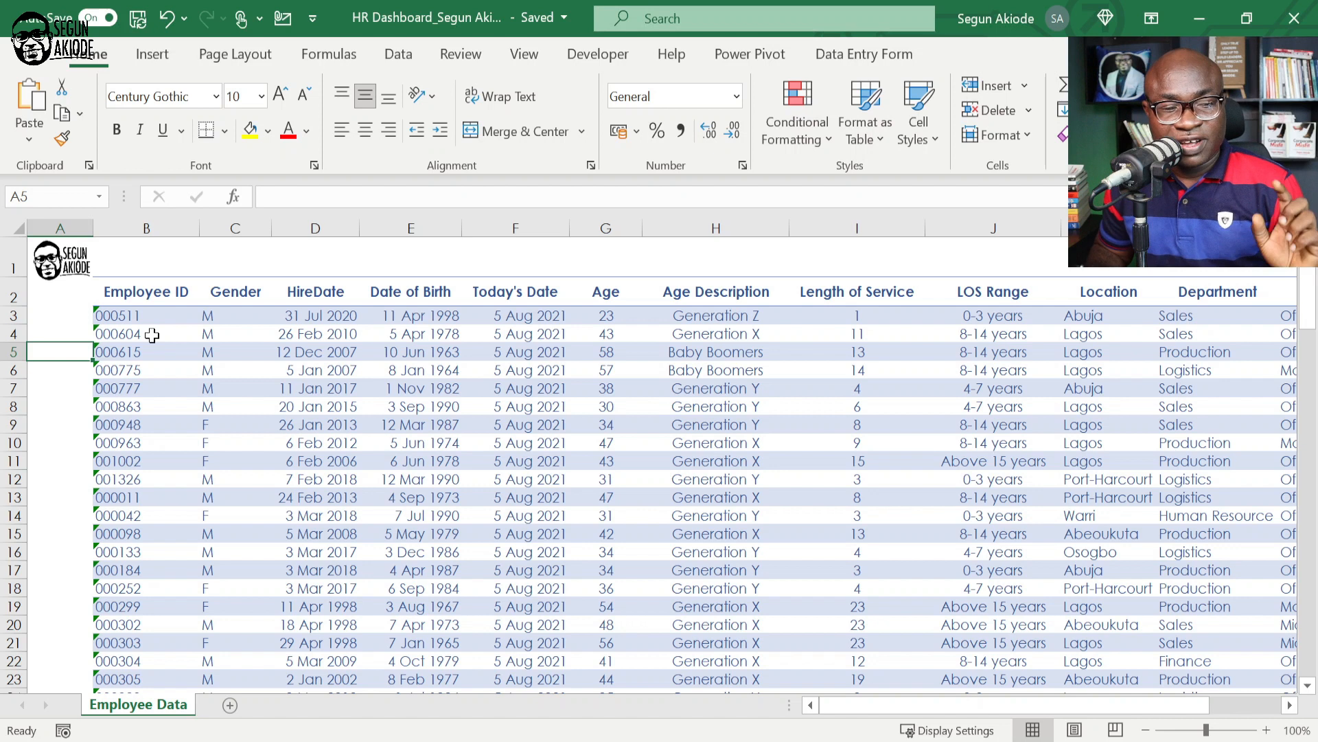
left_click(155, 295)
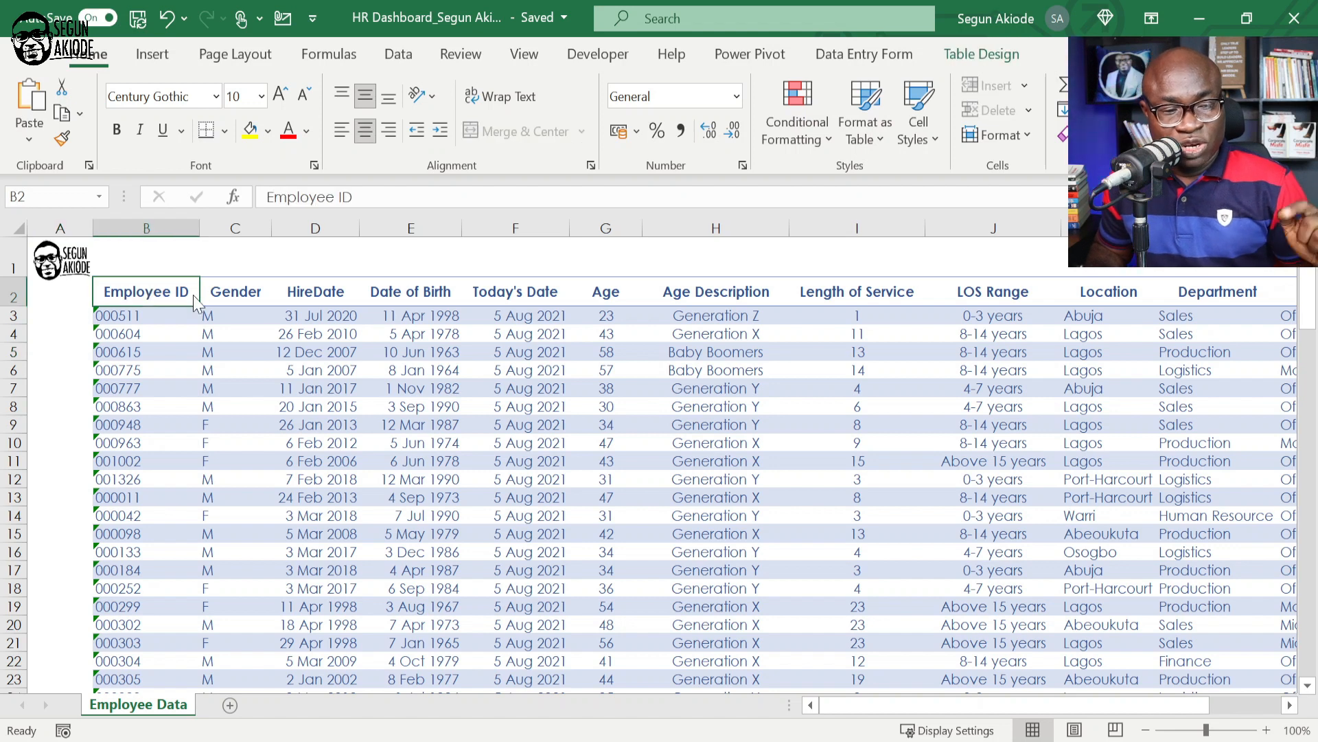
left_click(234, 291)
left_click(308, 302)
left_click(399, 295)
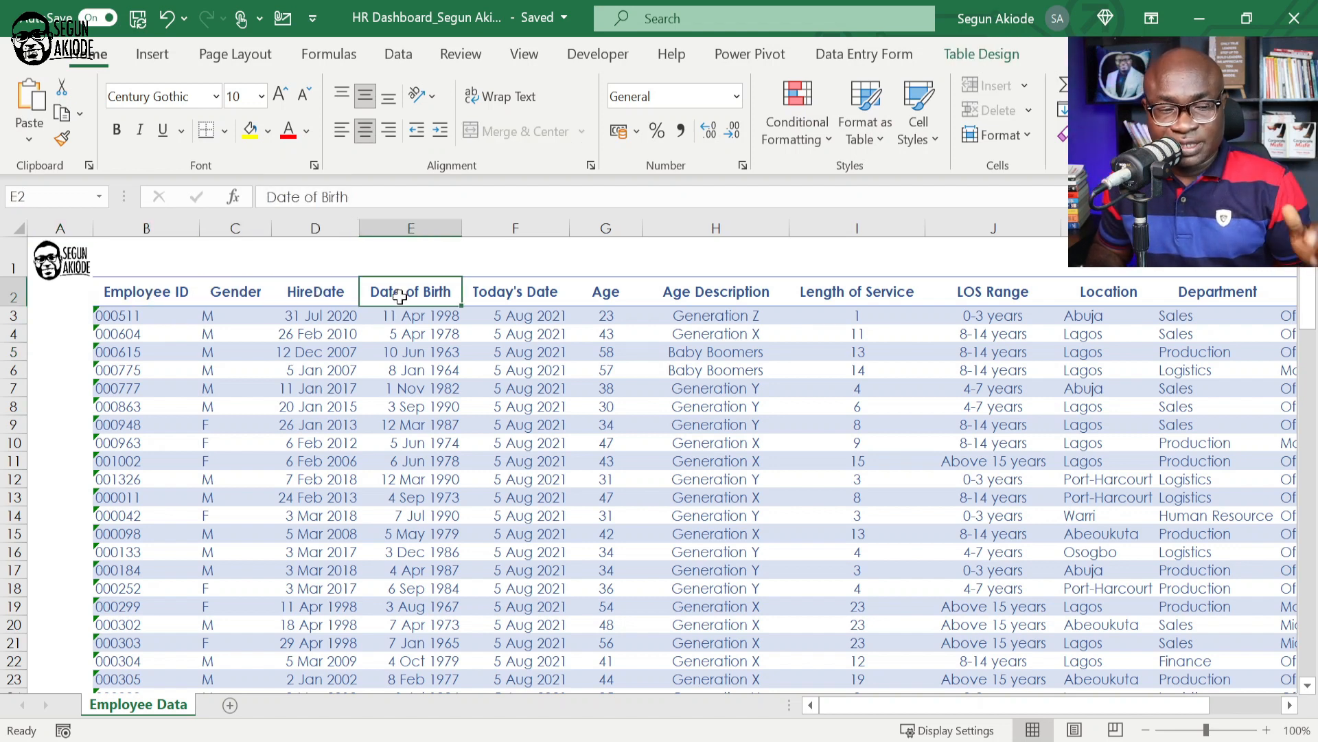
left_click(538, 292)
left_click(604, 290)
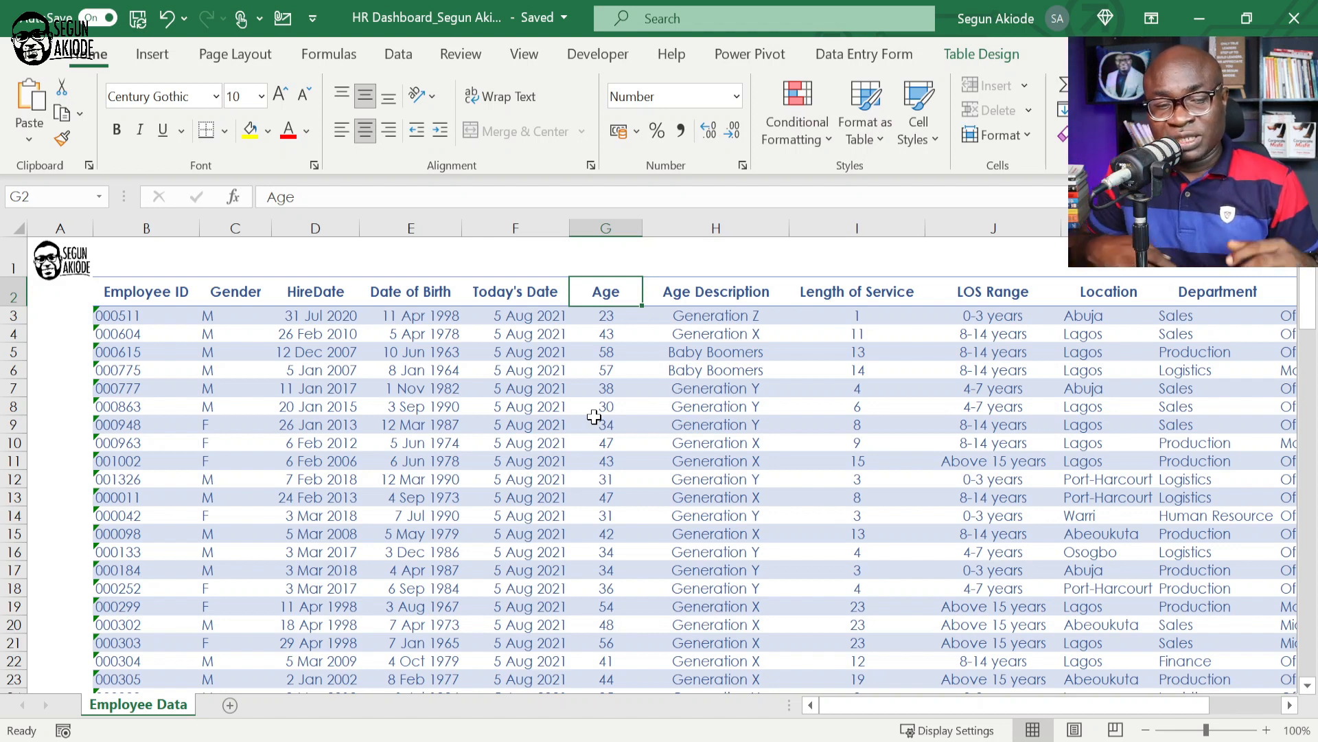
left_click(594, 410)
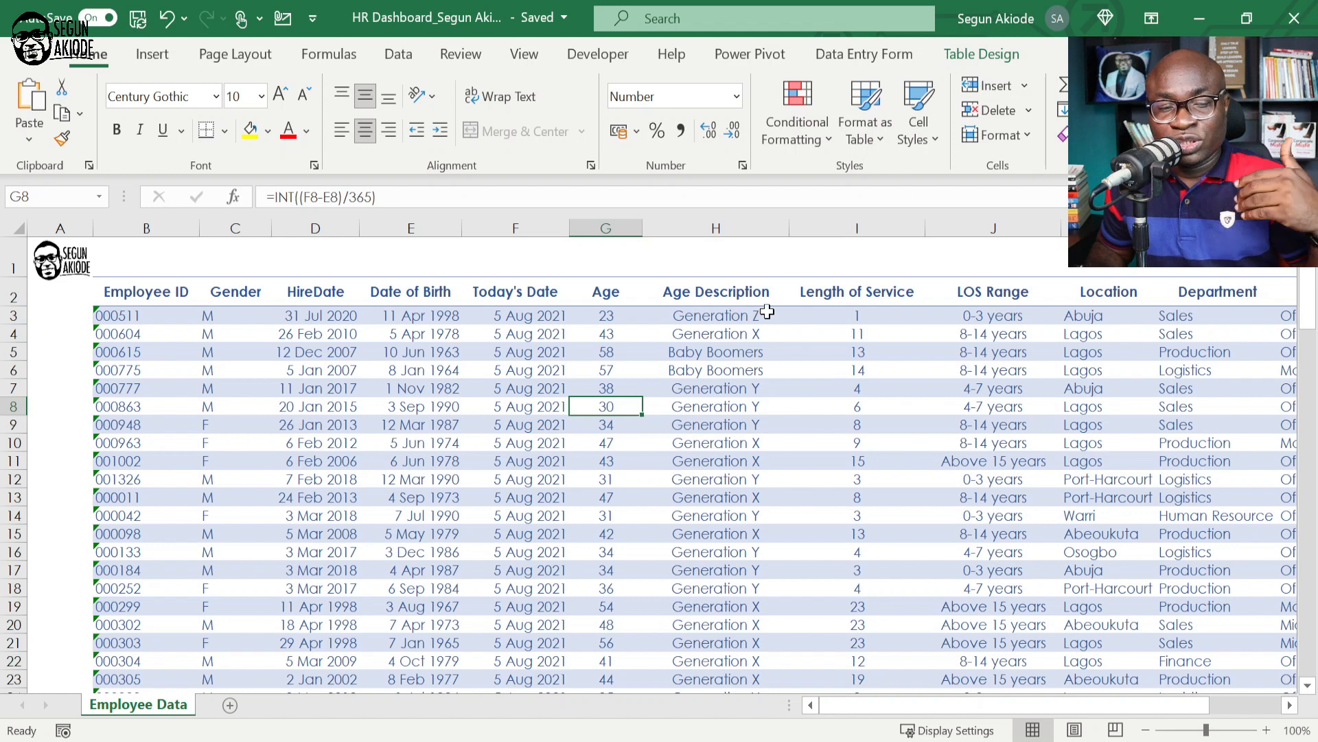
left_click(773, 256)
left_click(734, 481)
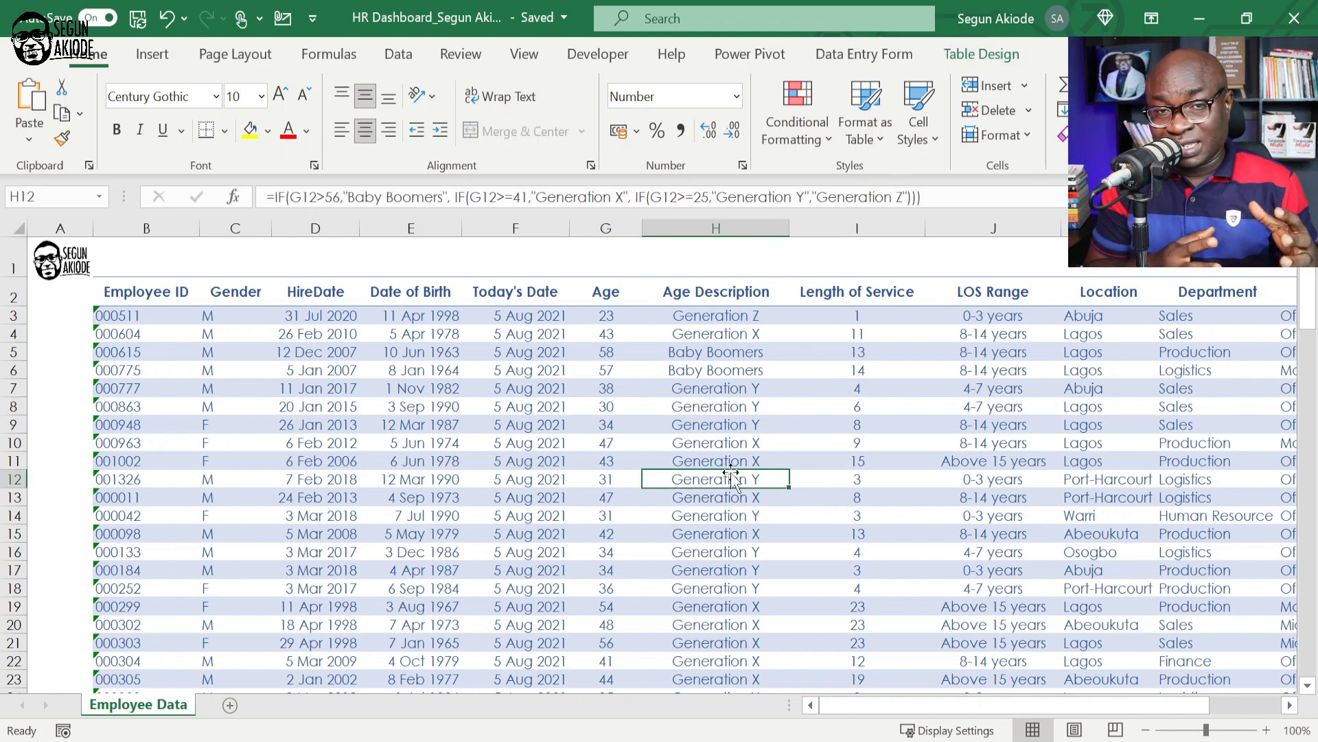
Create a PivotTable from the employee table on a new worksheet, and check the age chart in the sample dashboard workbook.
left_click(1002, 58)
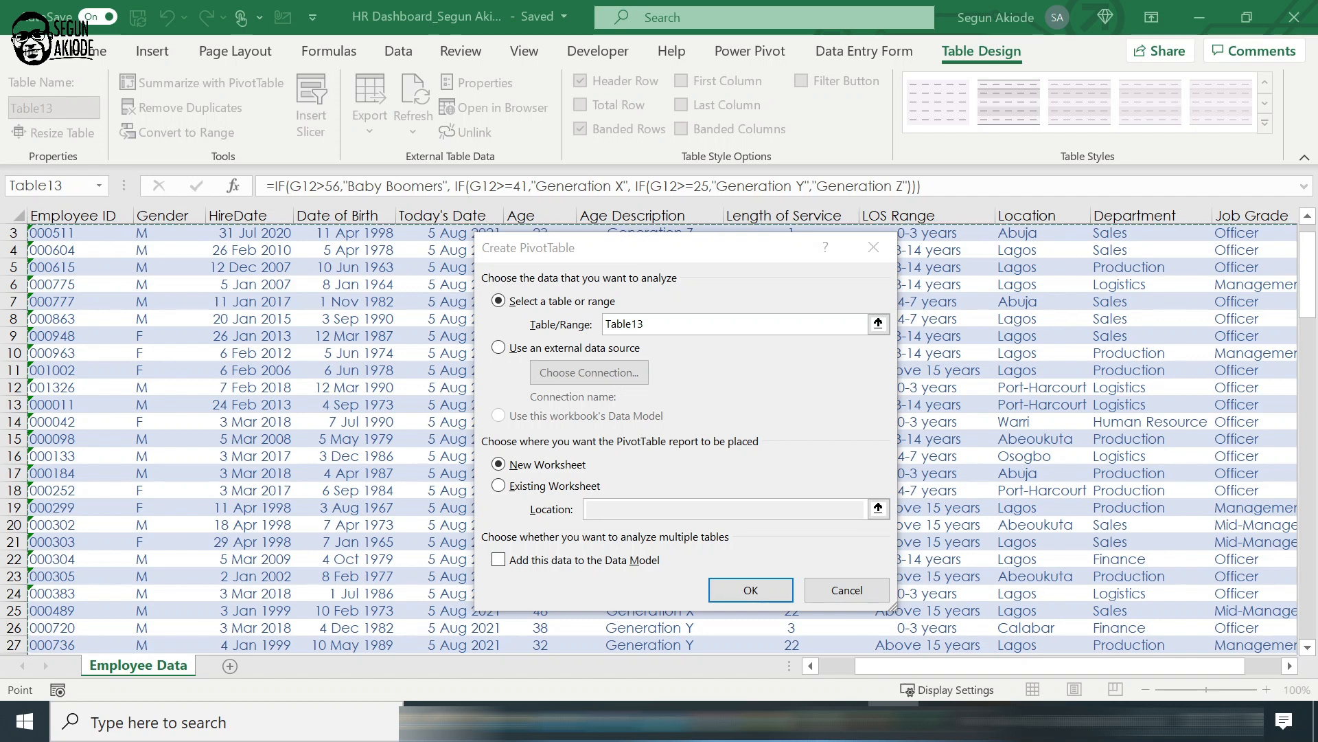
left_click(730, 592)
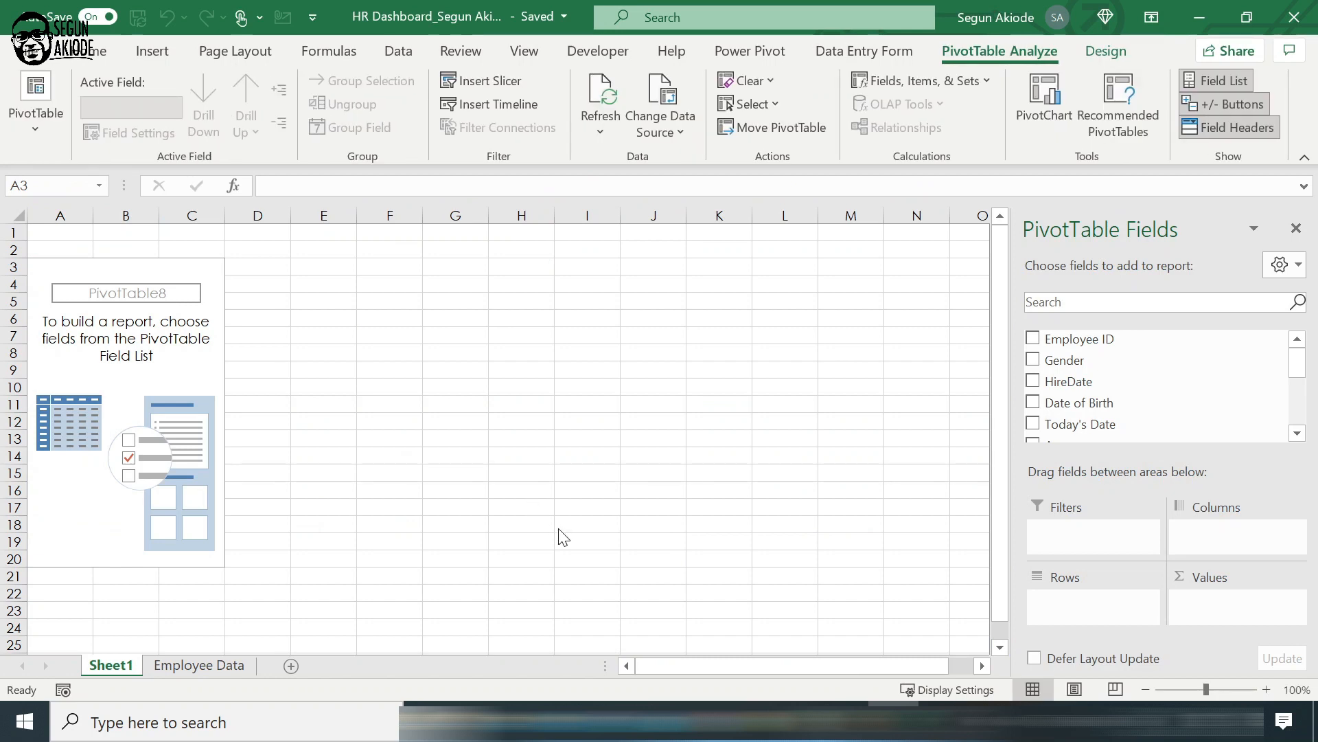
mouse_move(835, 720)
left_click(748, 669)
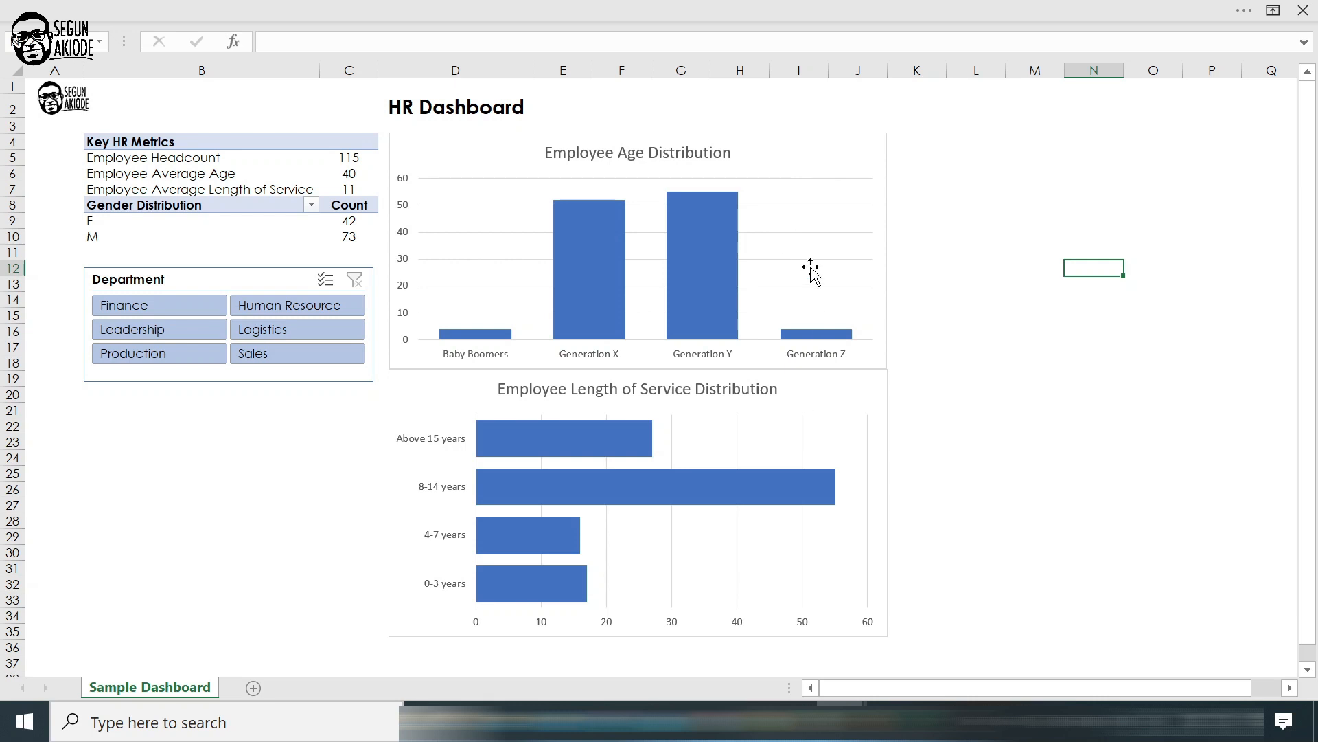
mouse_move(680, 213)
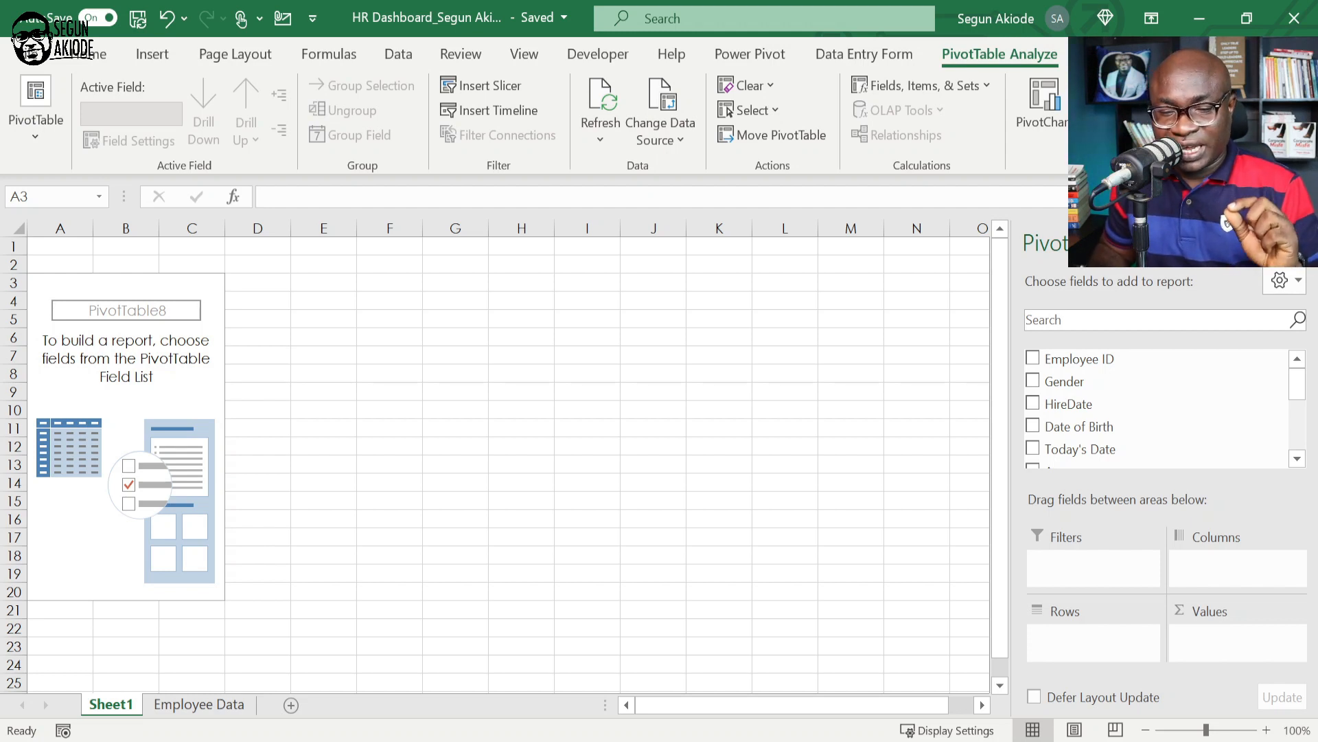
Build the PivotTable with Age Description as rows and the count of Employee ID as values.
left_click(1297, 458)
left_click(1297, 458)
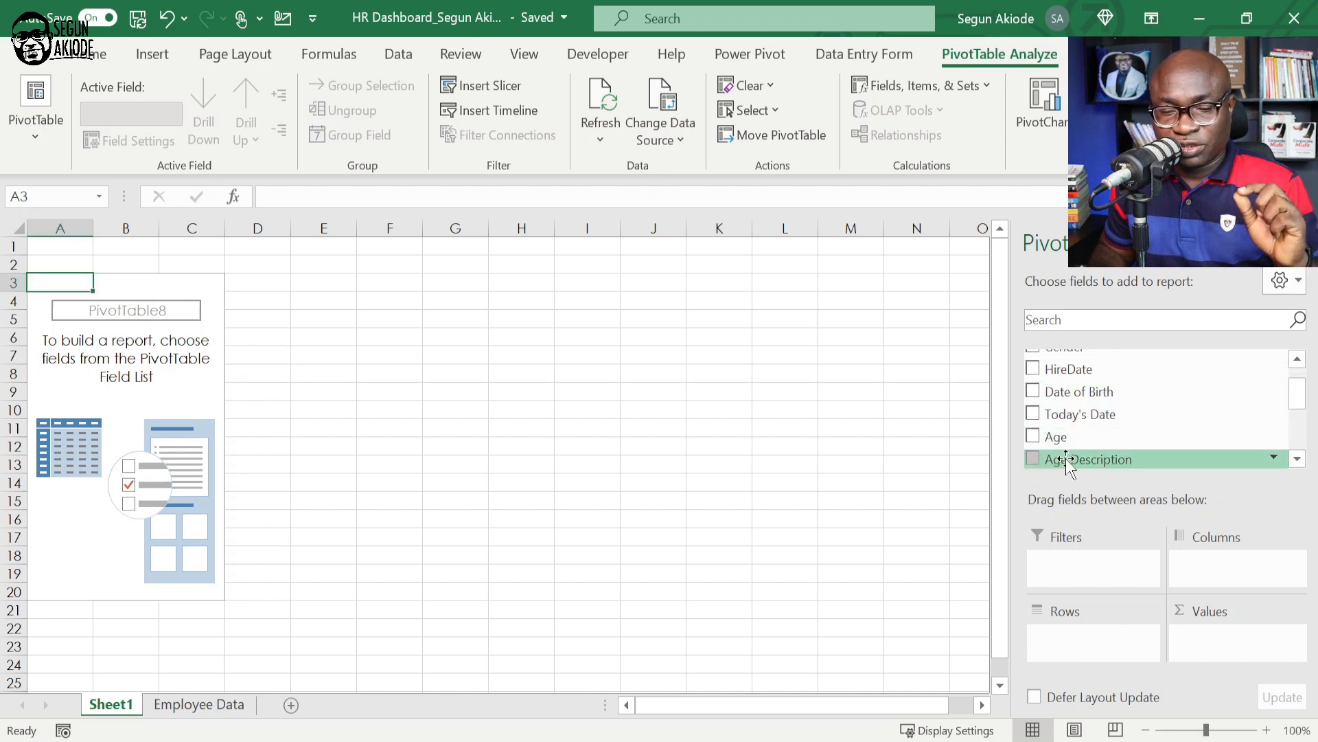
left_click_drag(1069, 459, 1089, 660)
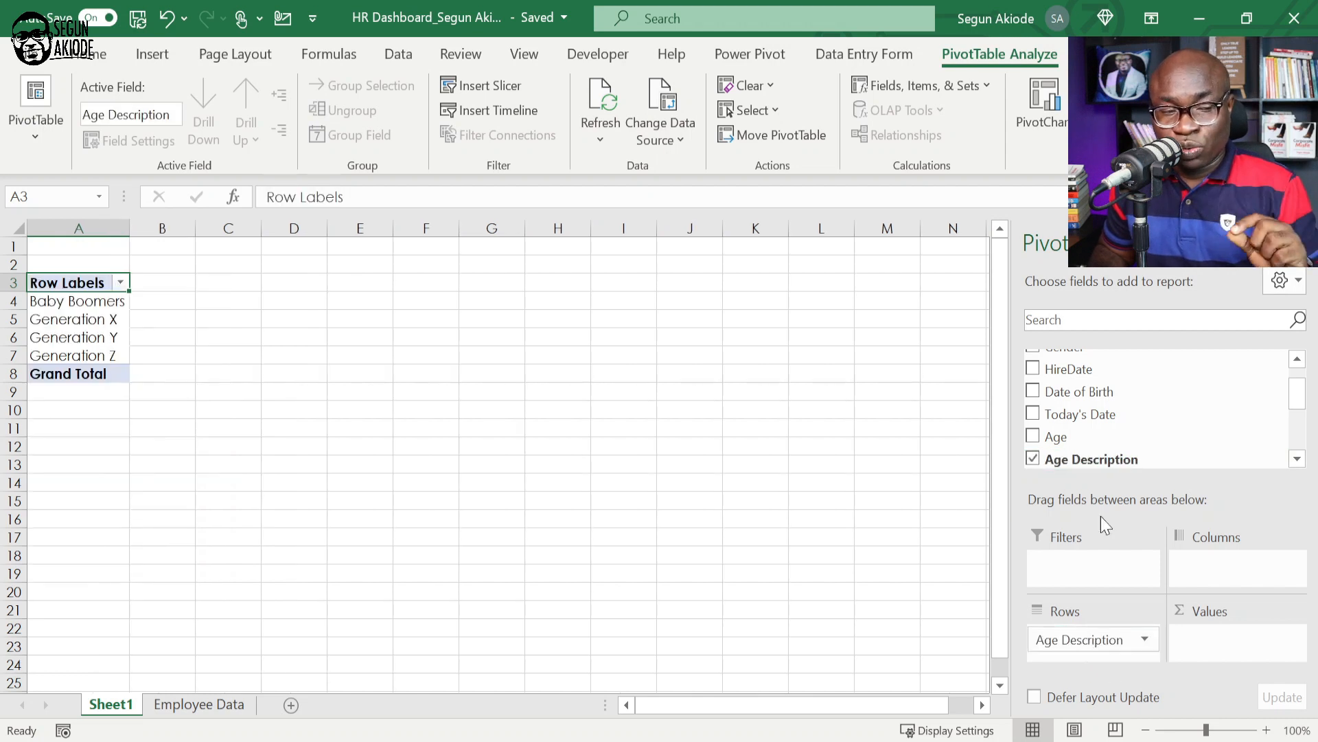
scroll(1297, 366, "up", 1)
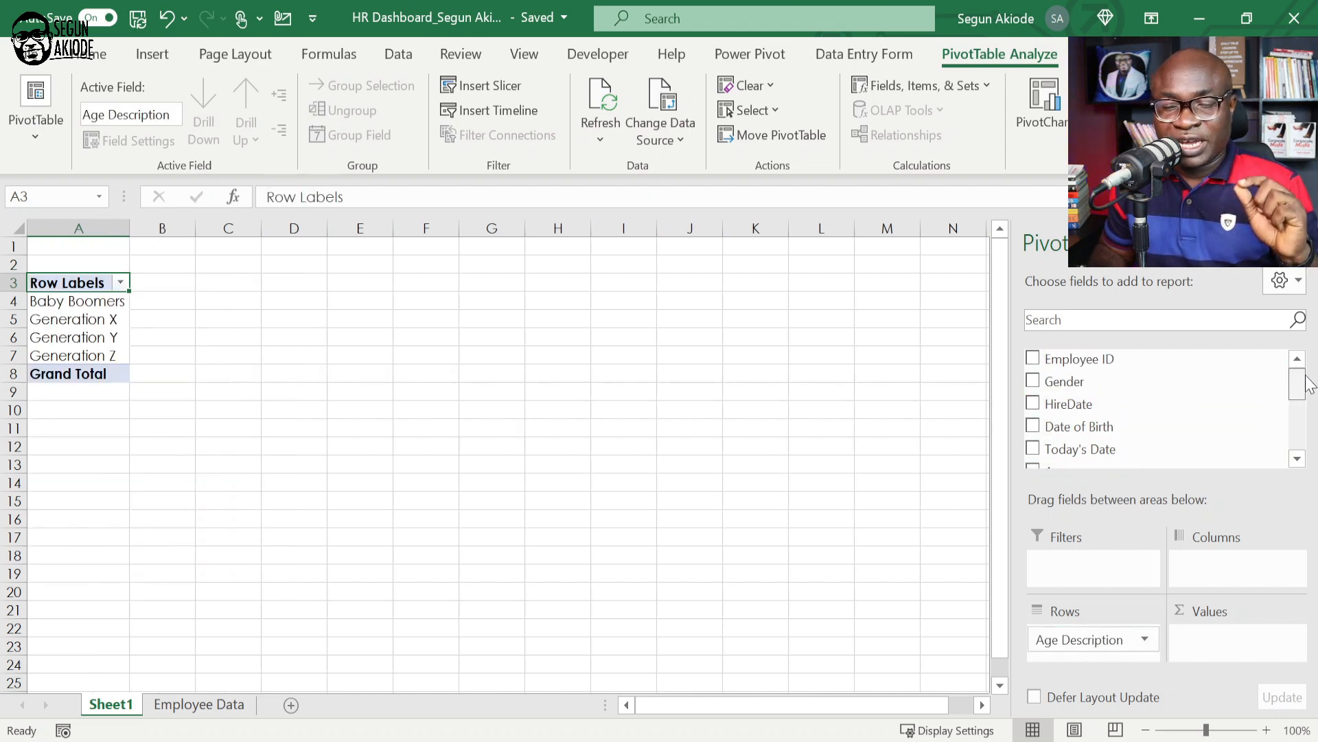
left_click_drag(1083, 363, 1231, 658)
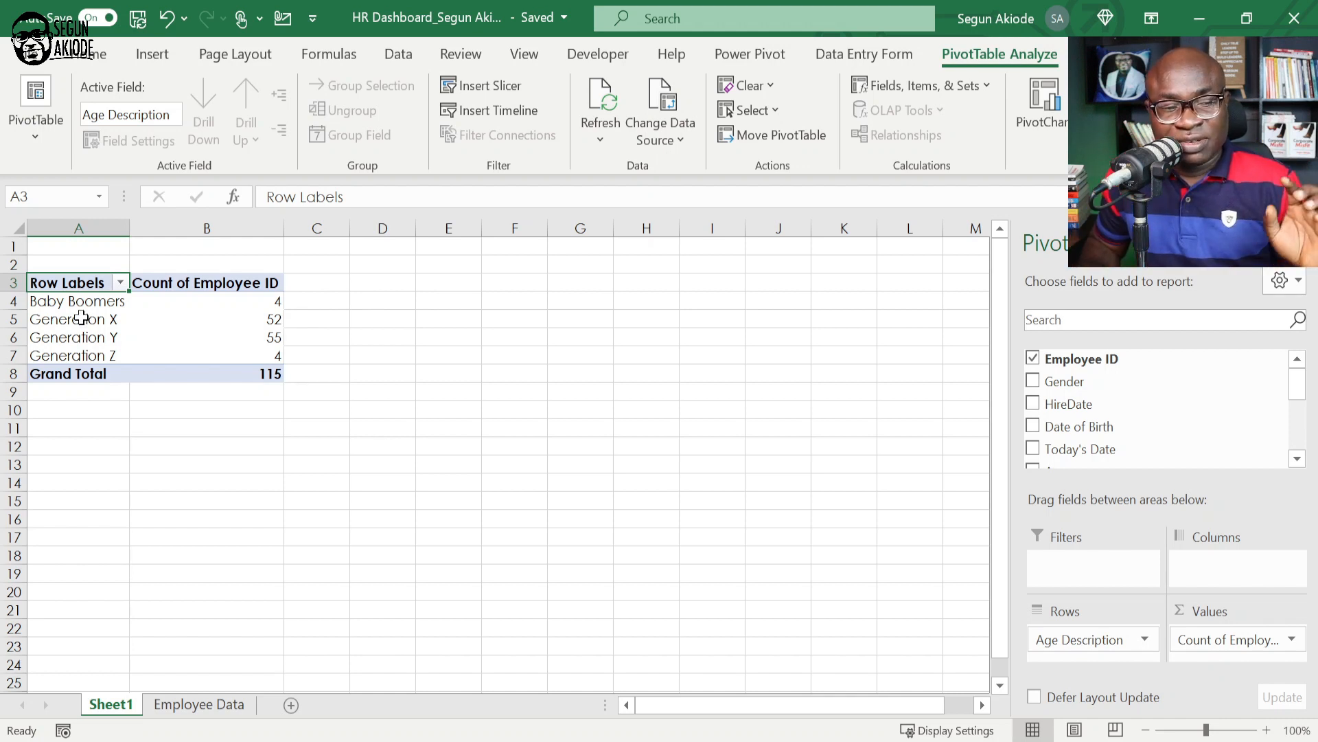
Insert a clustered column PivotChart from the age PivotTable and place it beside the table.
left_click(104, 321)
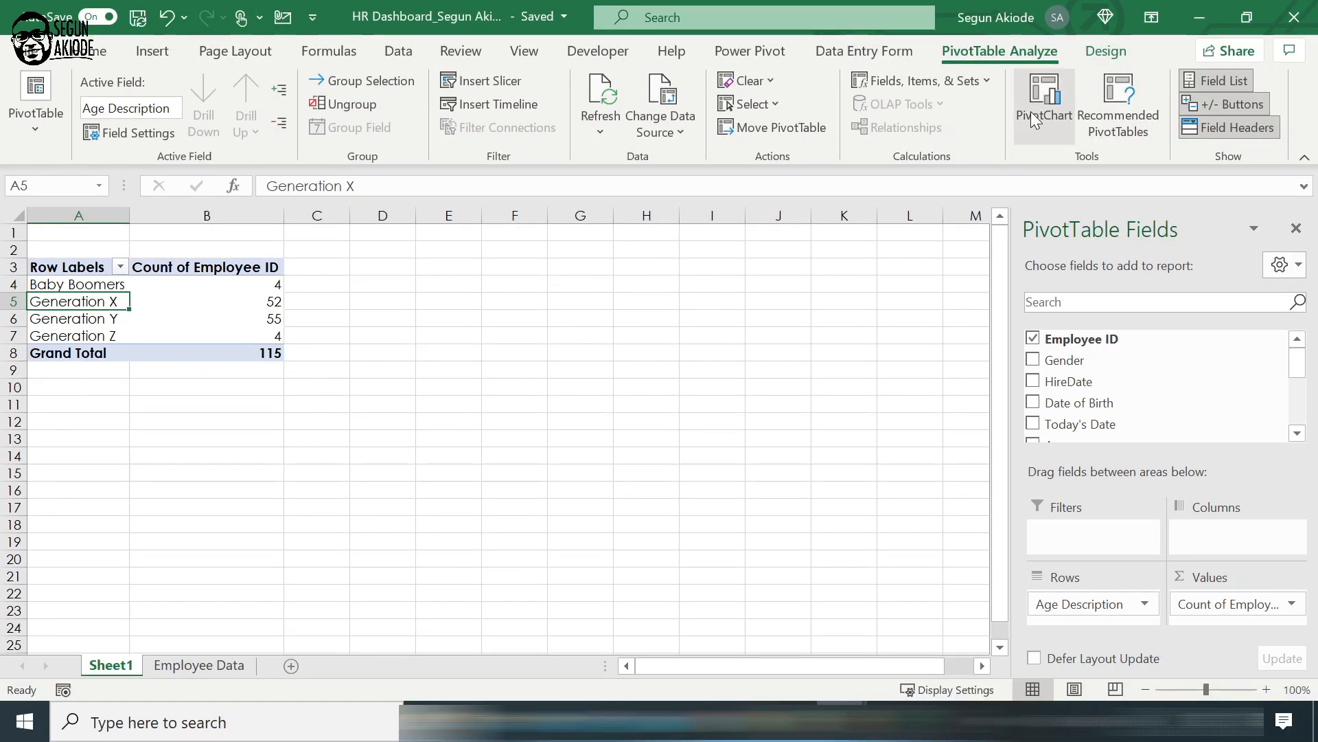
left_click(1043, 103)
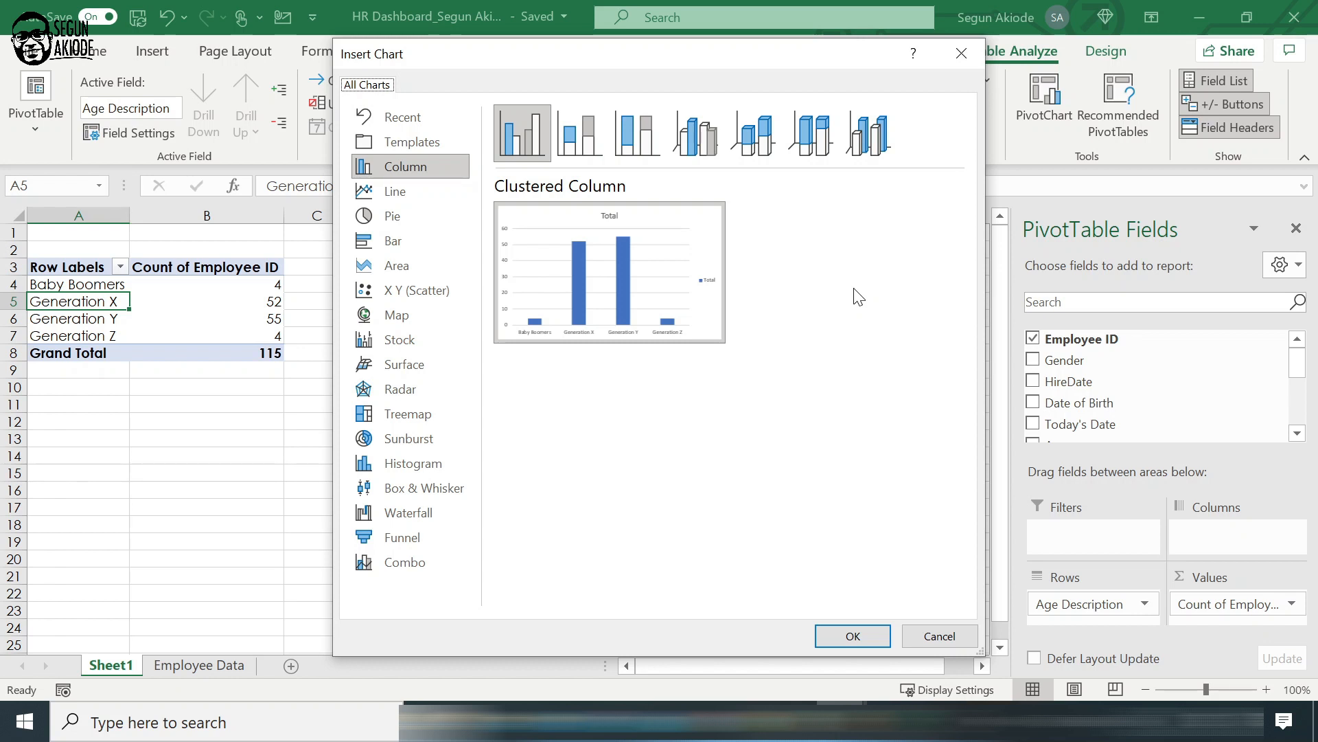
left_click(852, 636)
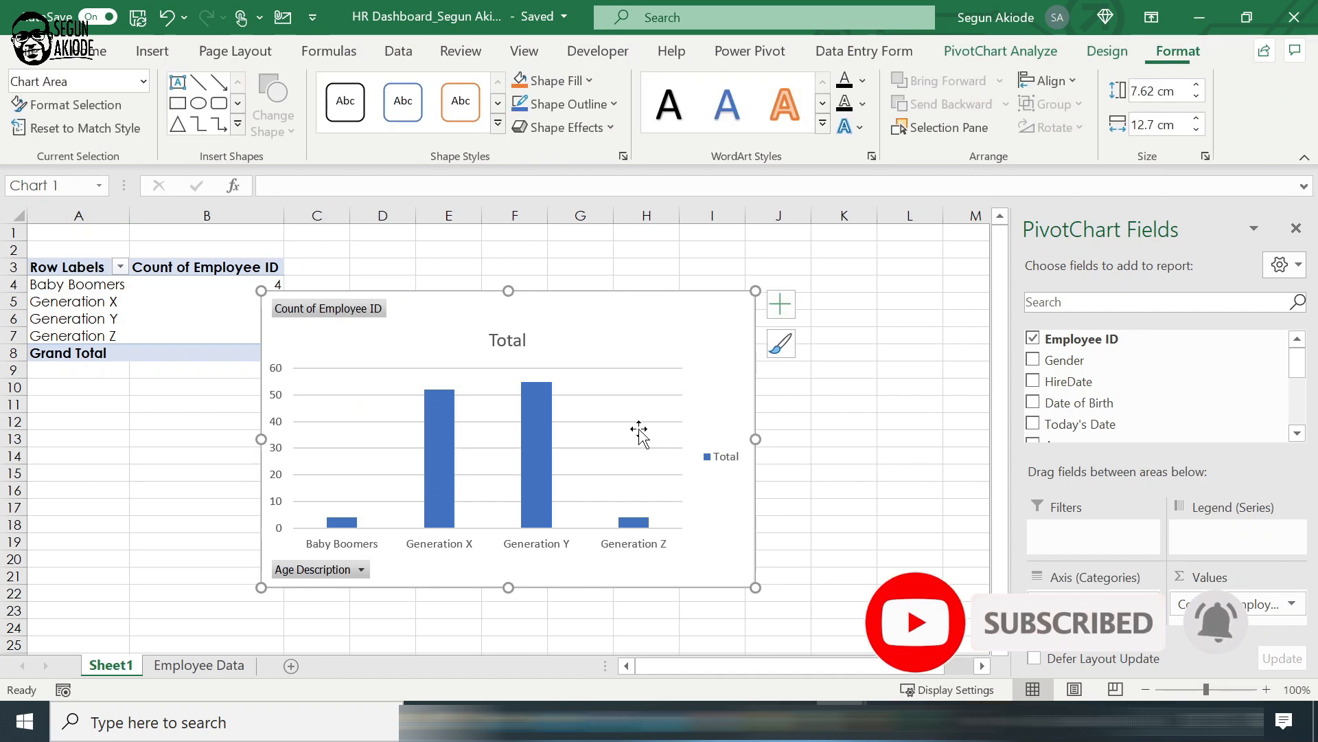
left_click_drag(557, 309, 619, 272)
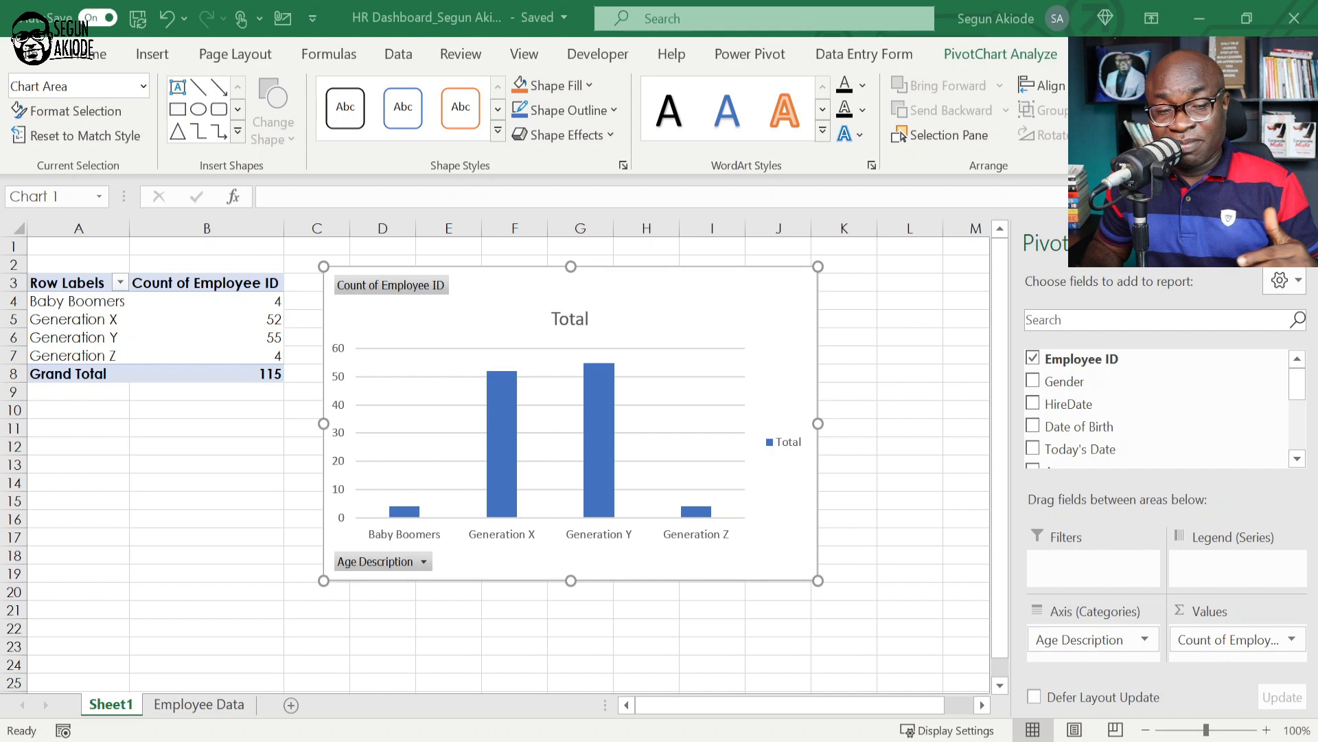
Delete the age chart's legend and hide all of its field buttons.
left_click(790, 445)
key("Delete")
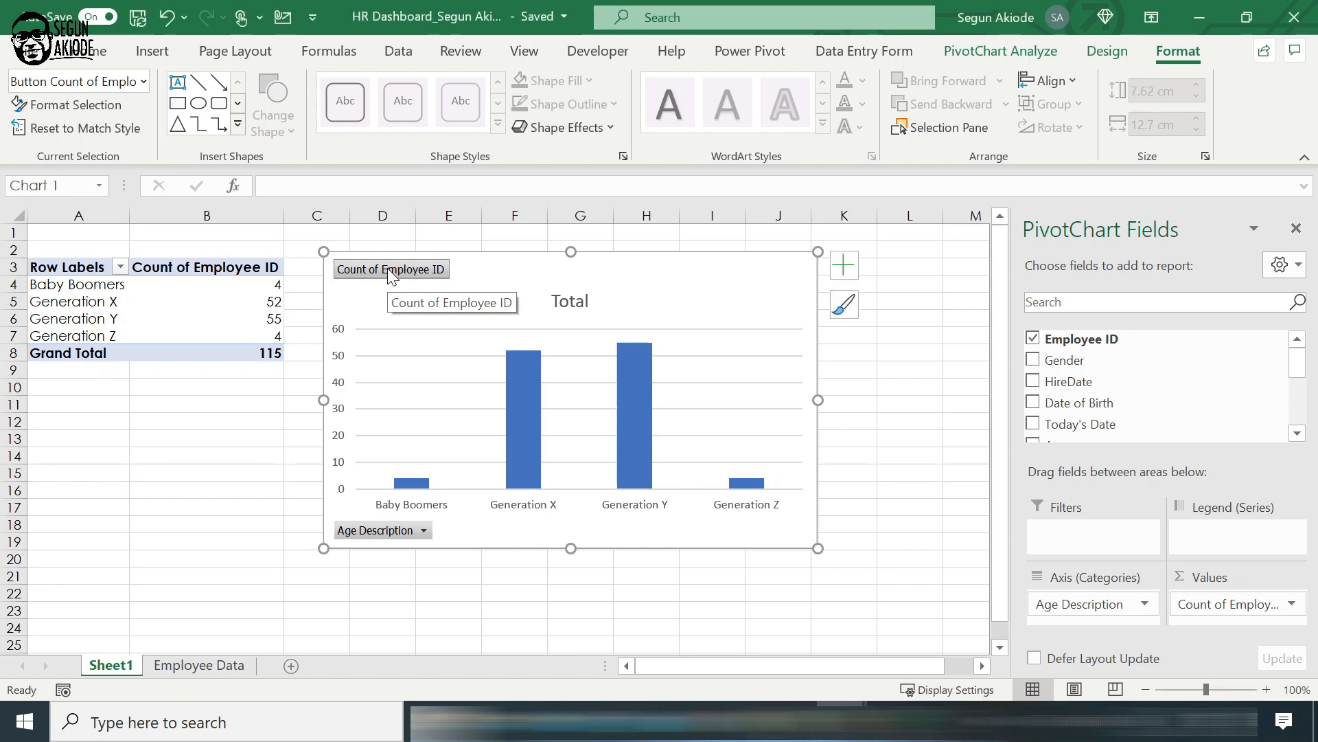
right_click(391, 274)
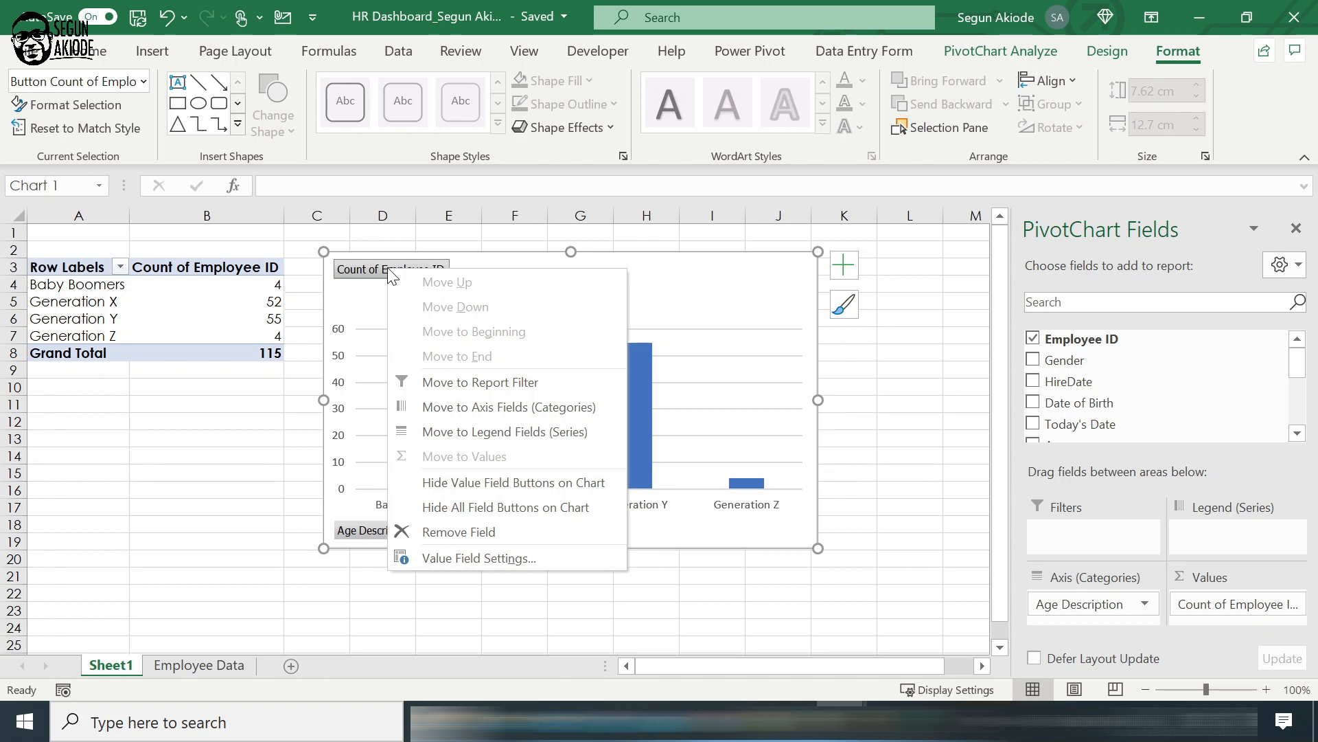
left_click(458, 510)
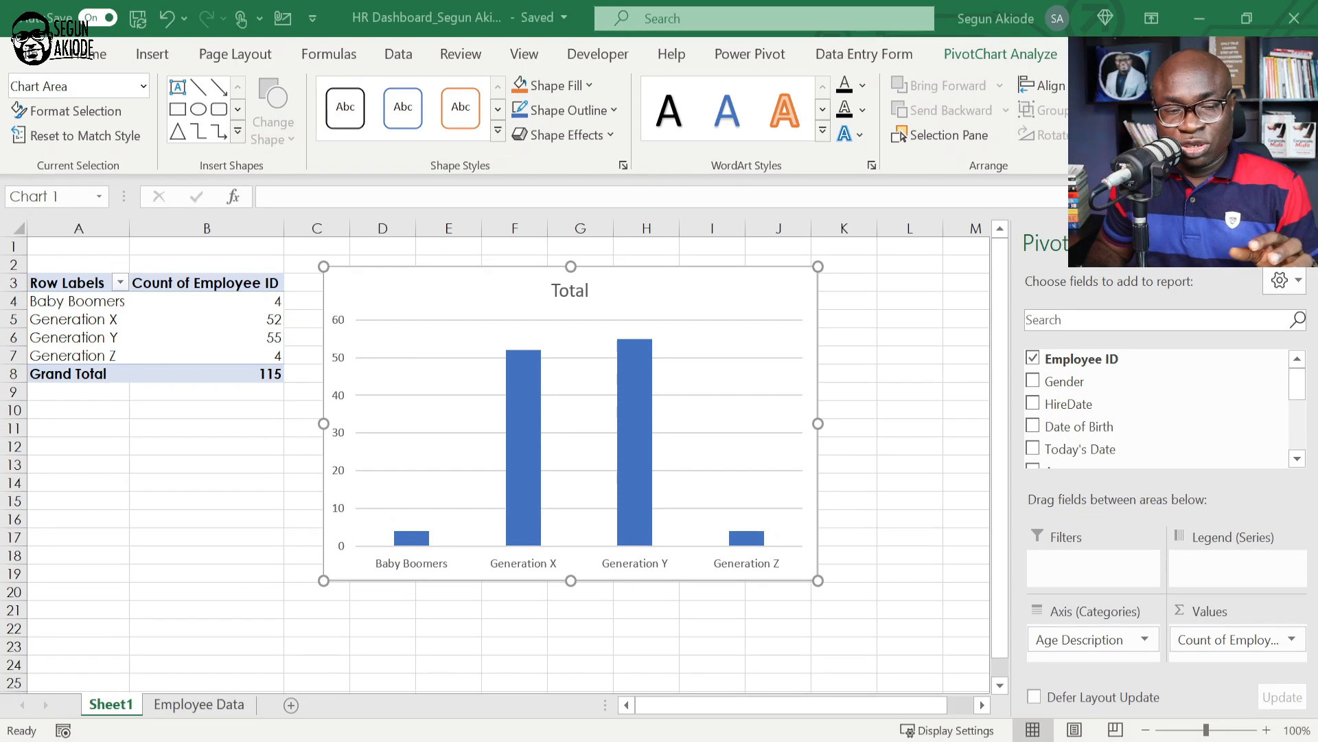
Change the age chart's title to "Employee Age Distribution".
double_click(575, 272)
left_click(575, 290)
double_click(575, 291)
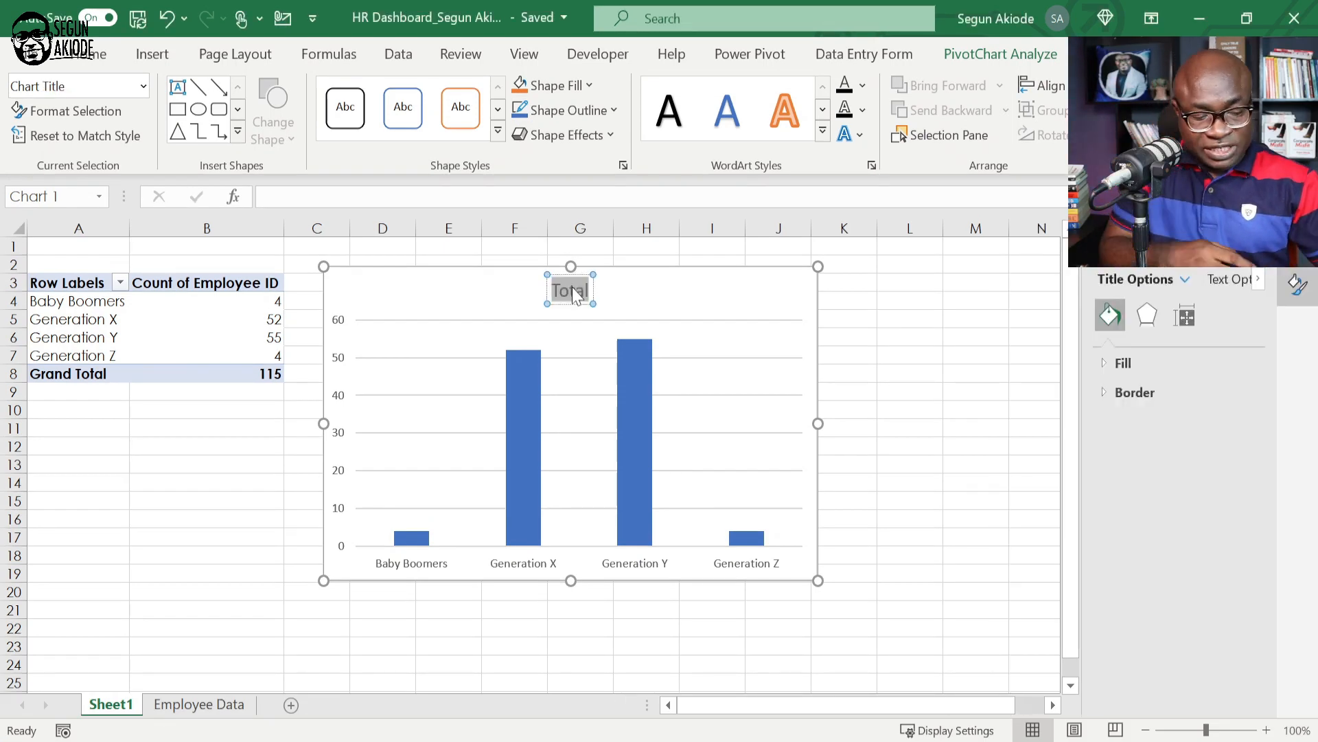
type("Employee Age Di")
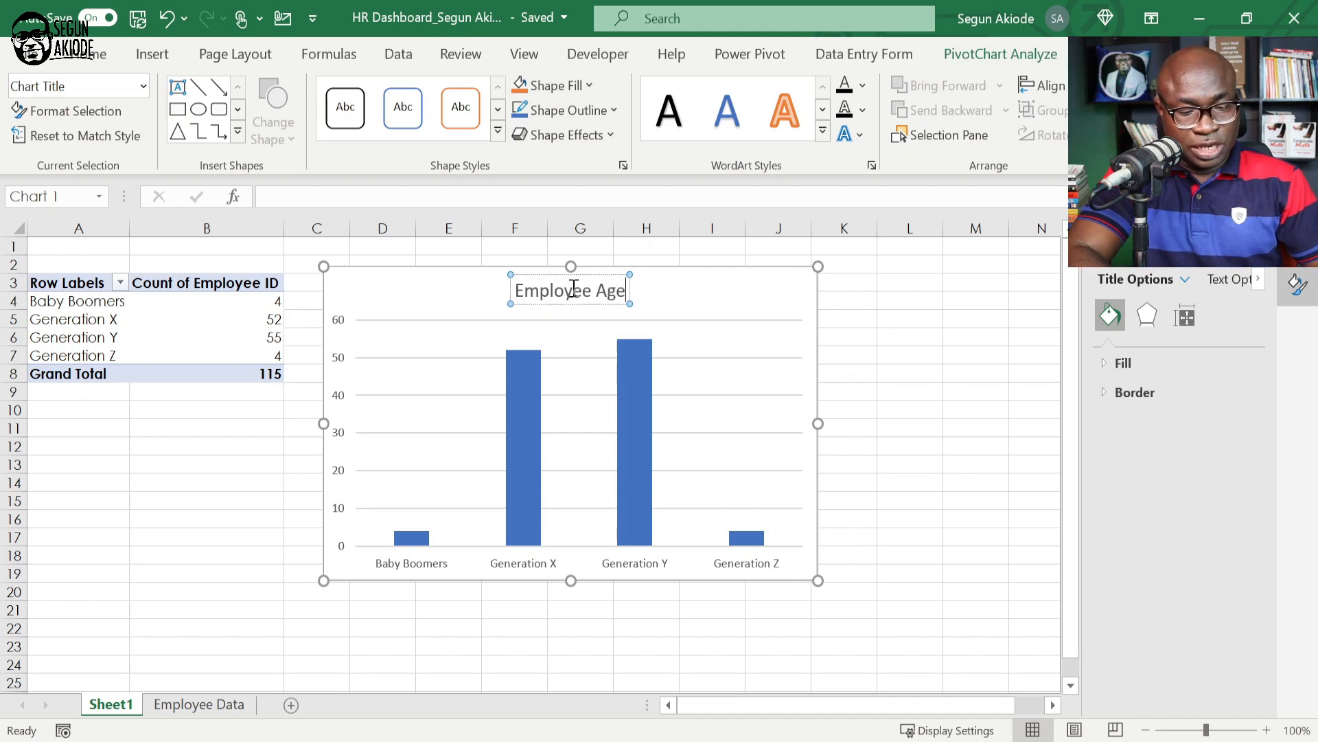
type("stribution")
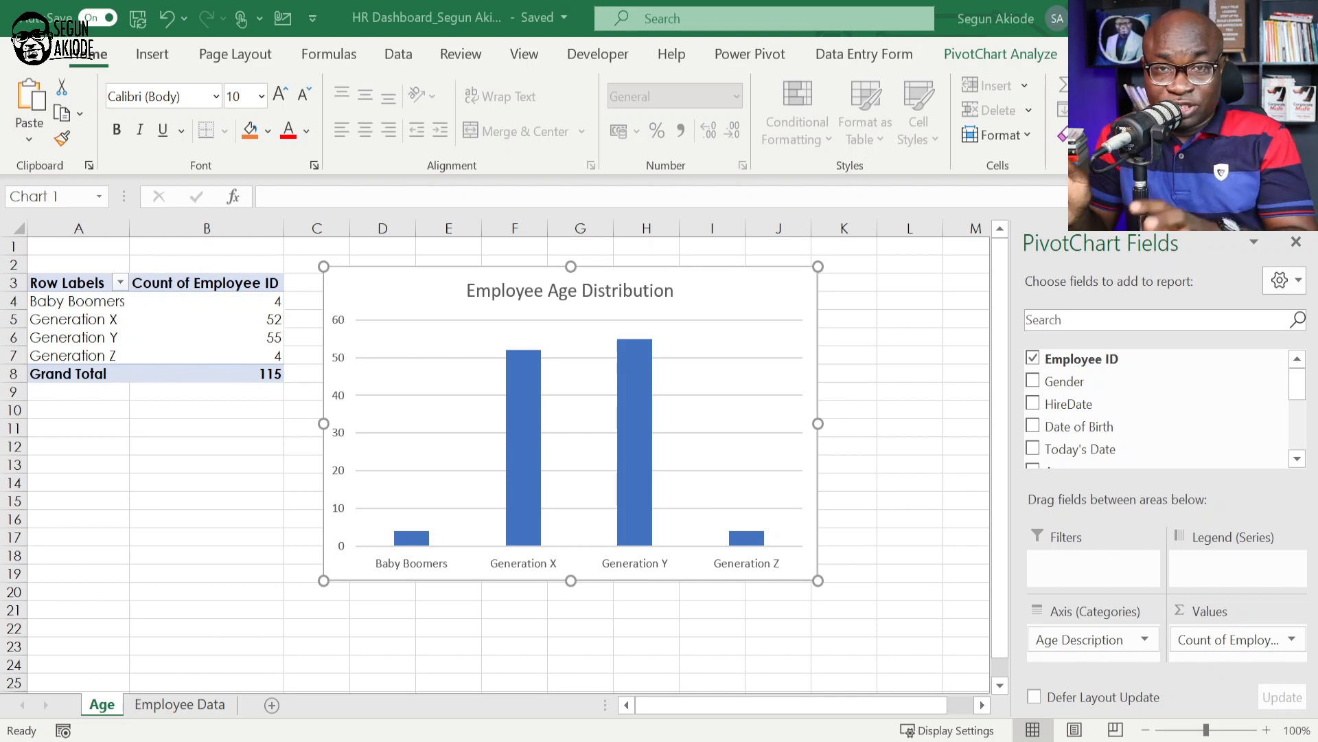
Create a second PivotTable from the table on the Employee Data sheet, placed on a new worksheet.
left_click(155, 707)
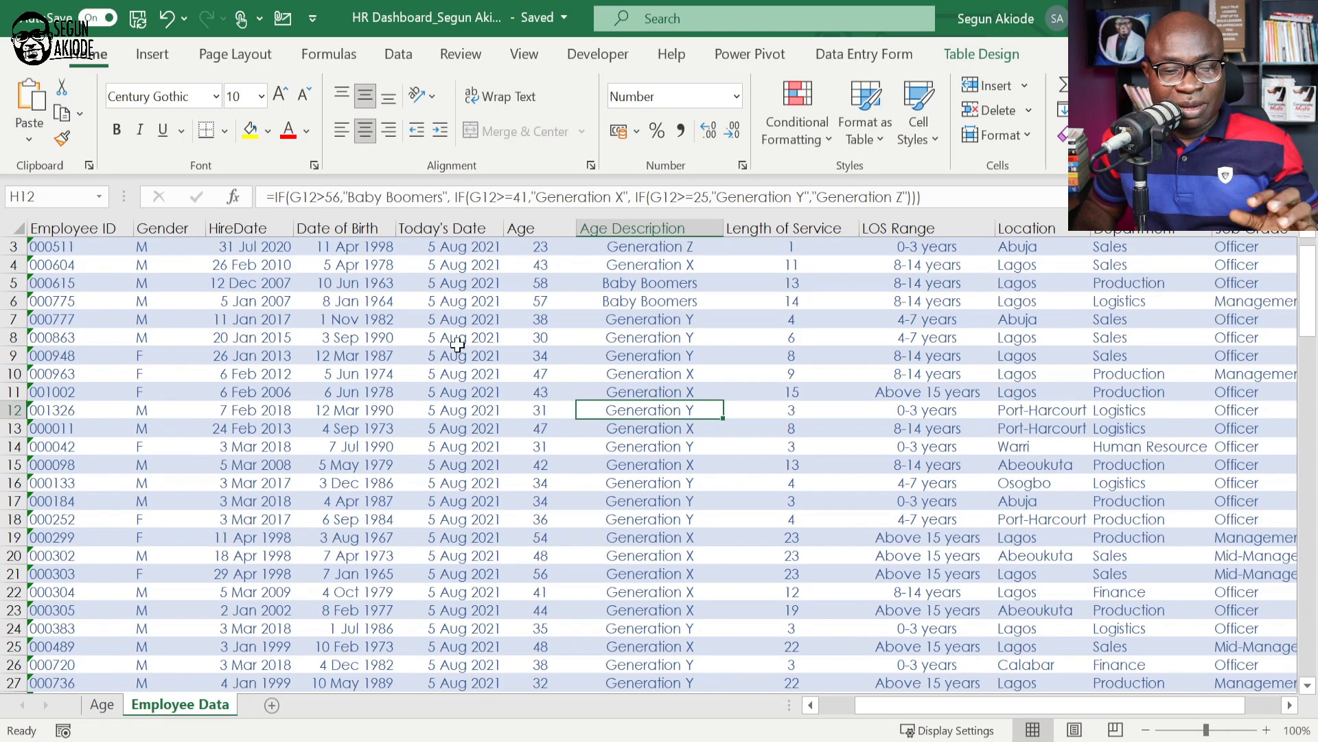
left_click(975, 55)
left_click(196, 89)
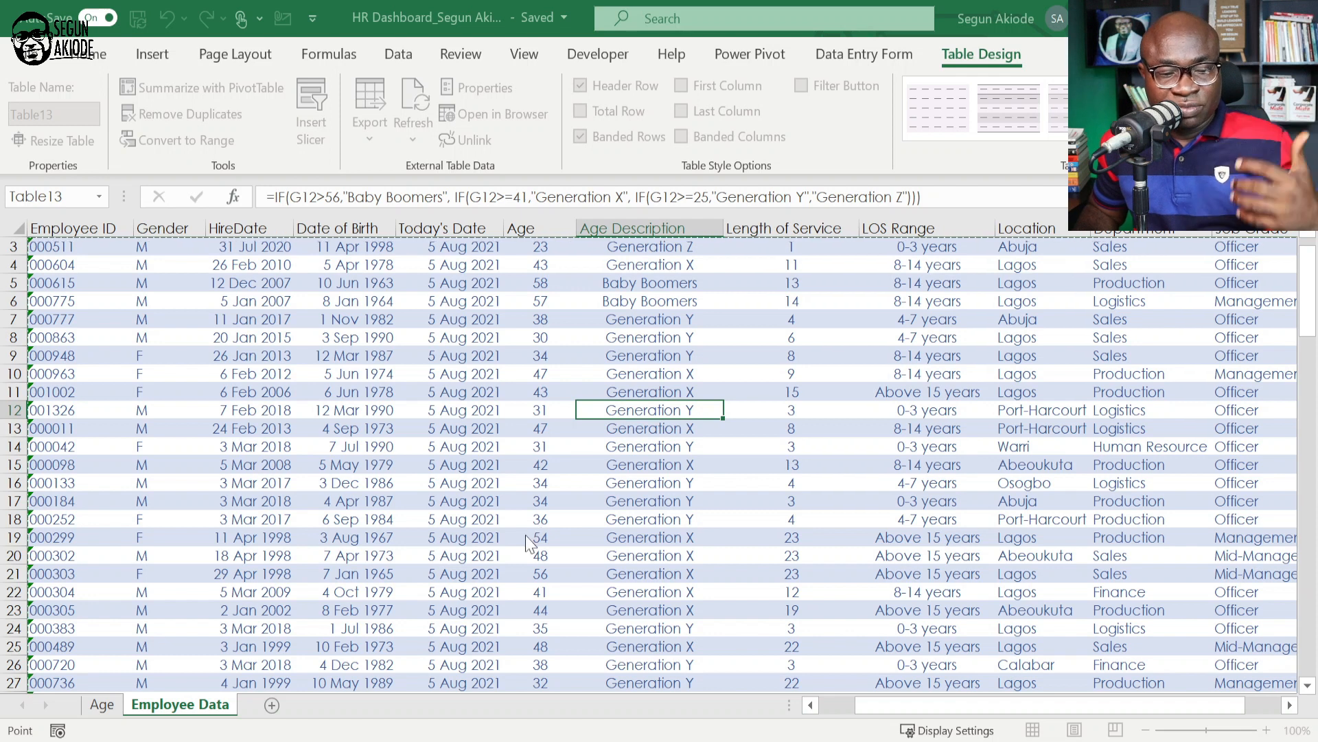
left_click(770, 623)
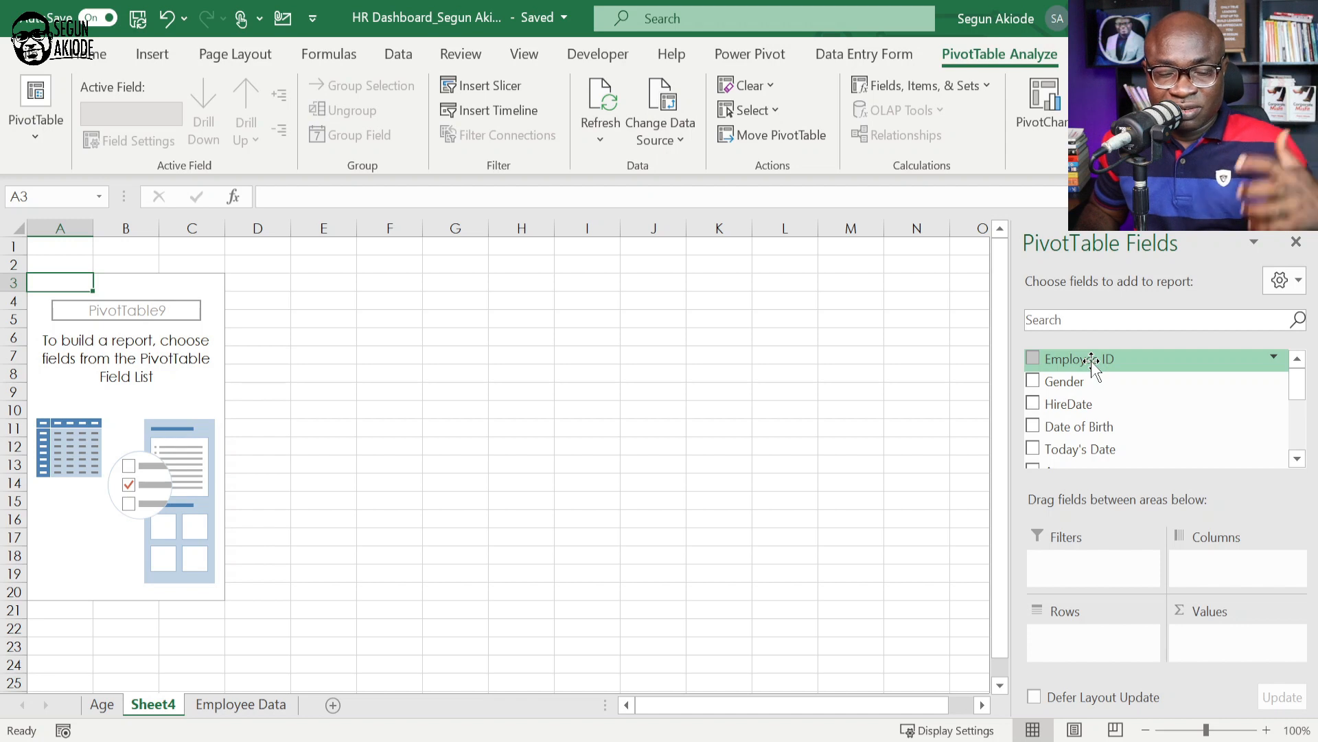
Build the new PivotTable to show the count of Employee ID as values with LOS Range as rows.
left_click_drag(1090, 360, 1221, 646)
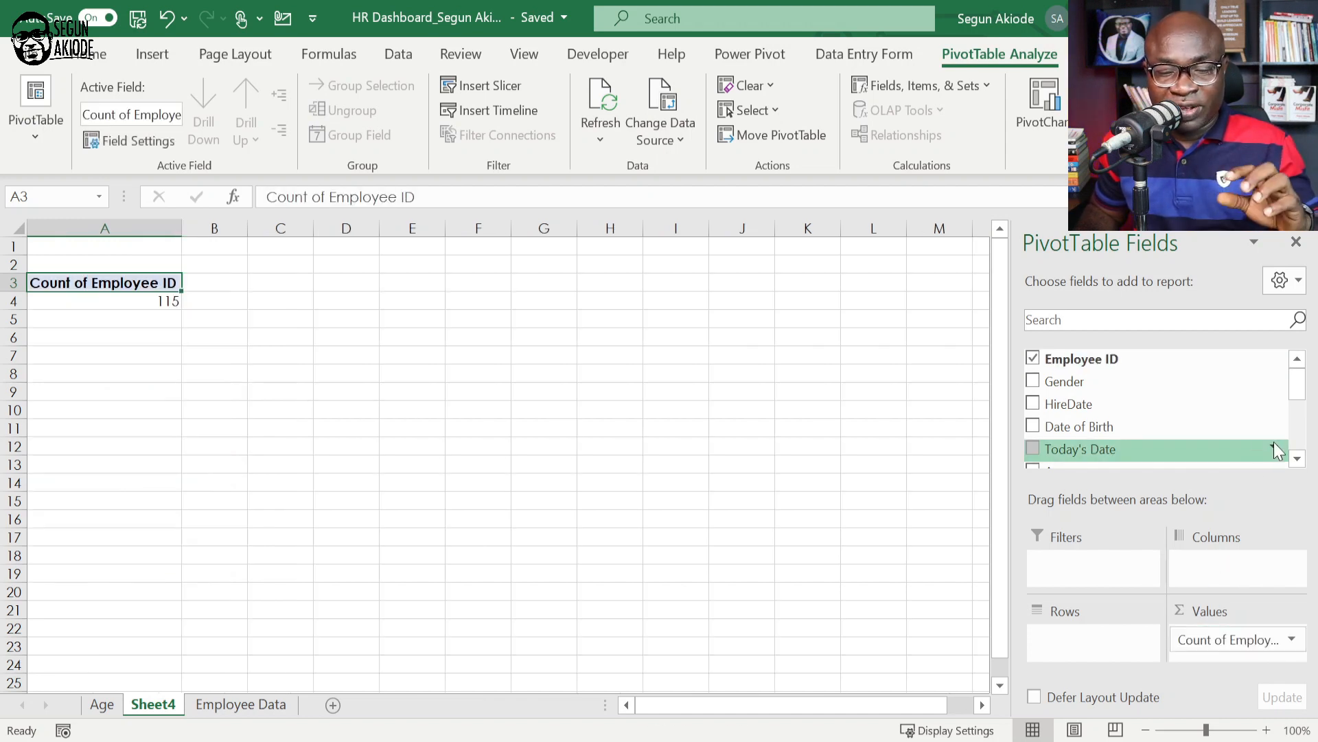
left_click(1297, 458)
left_click(1297, 460)
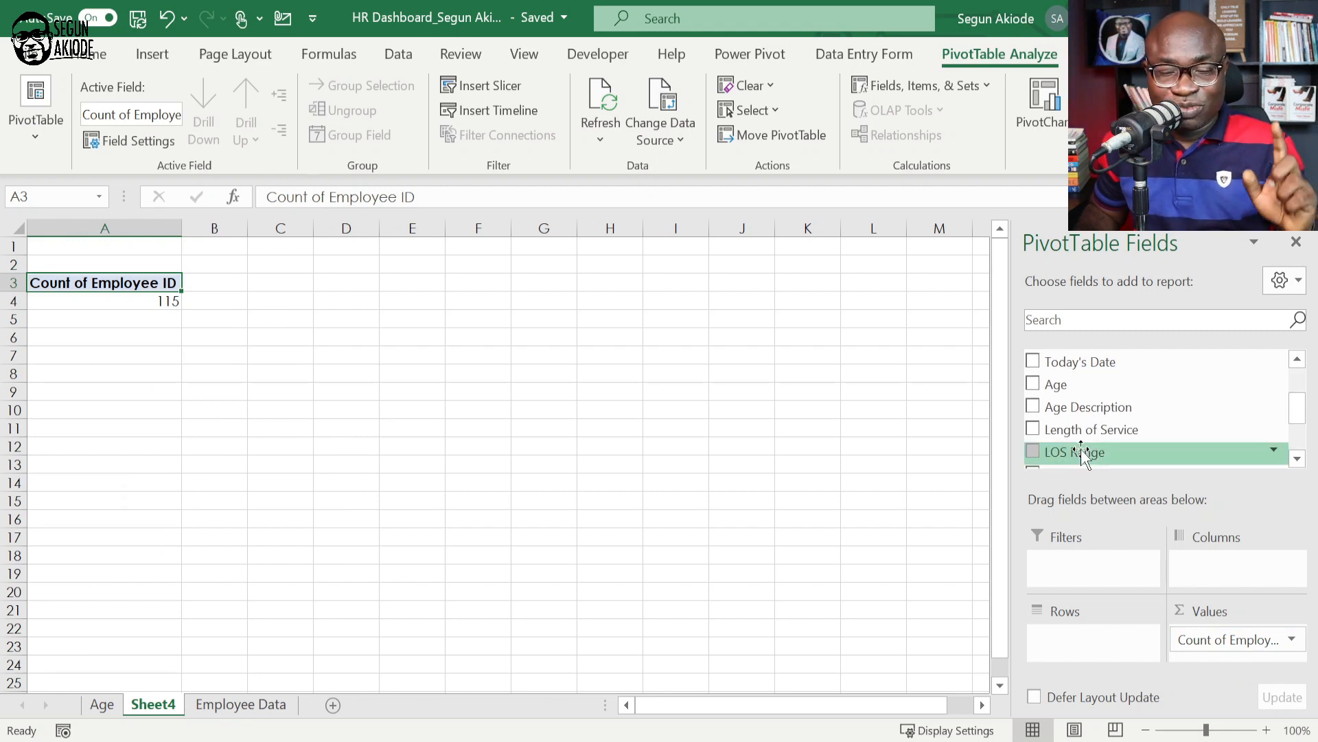
left_click_drag(1083, 455, 1091, 659)
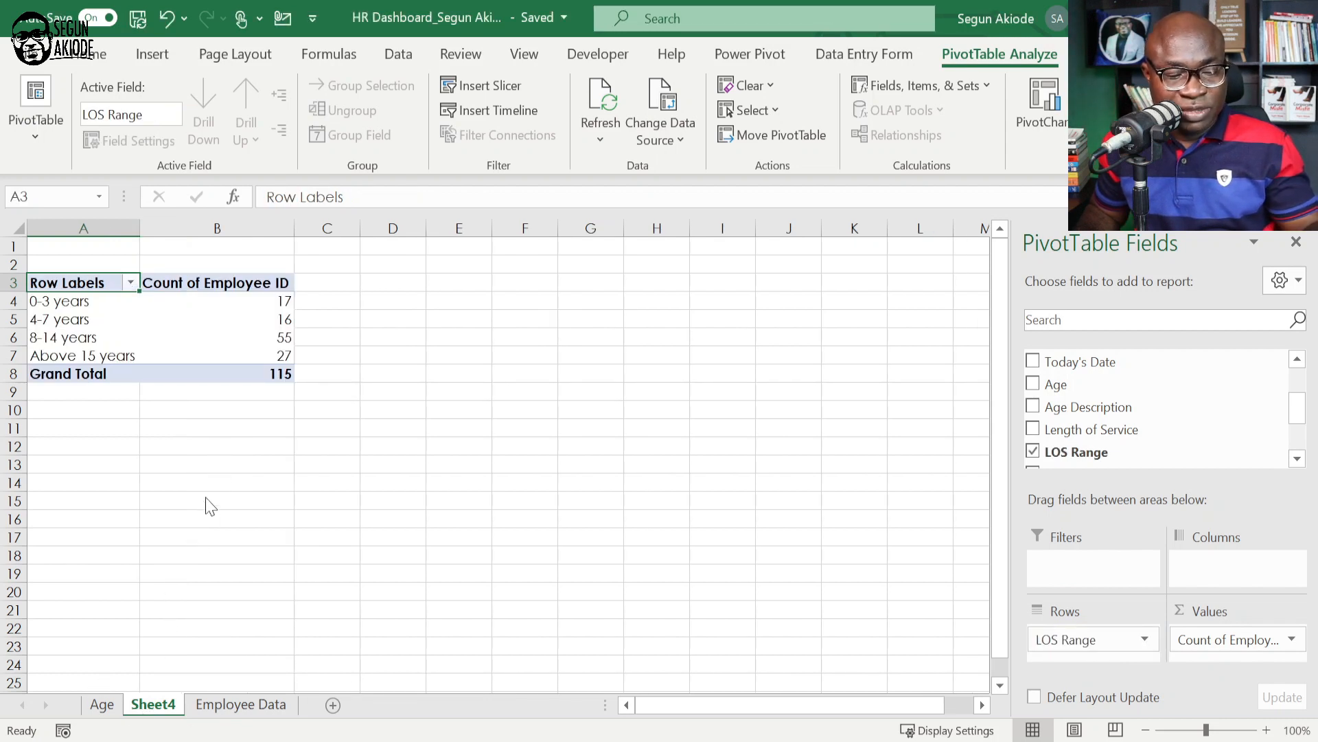
Rename the sheet holding the length of service PivotTable as LOS.
key("alt+h")
type("orLOS")
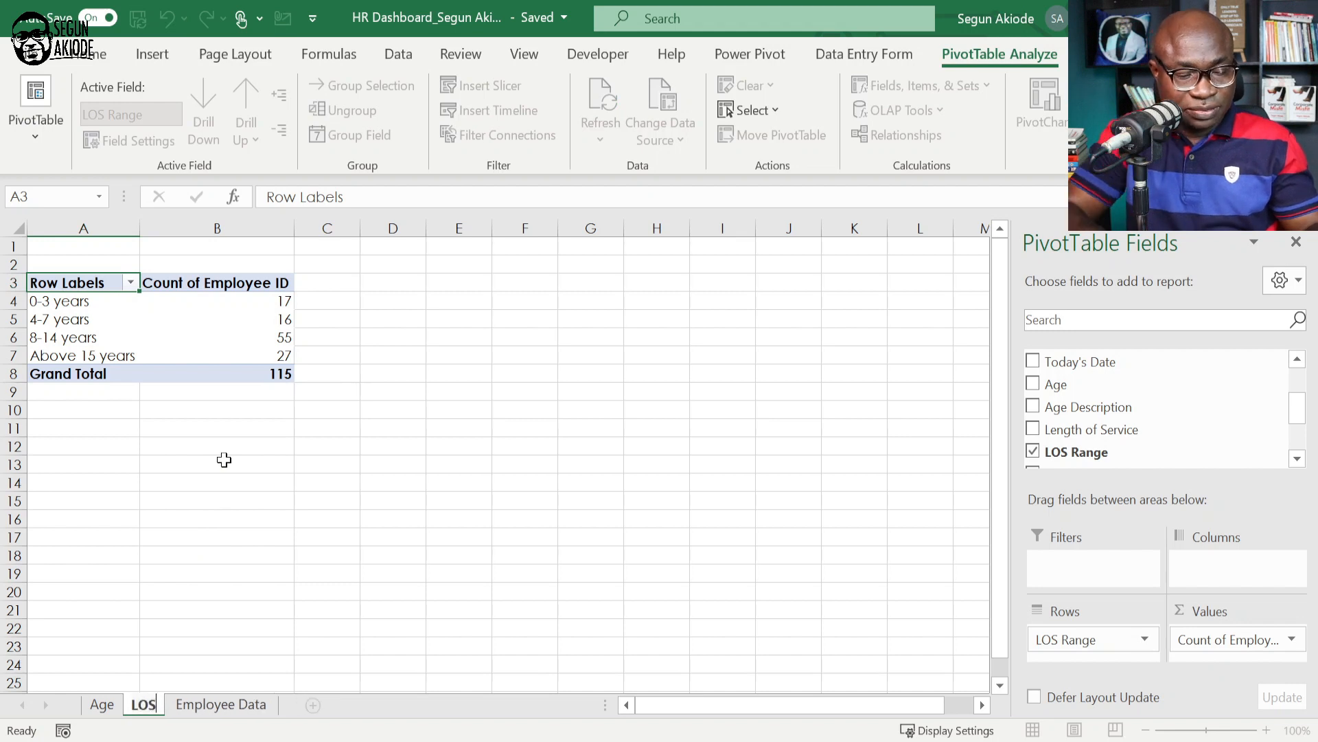
left_click(213, 461)
Insert a clustered bar PivotChart from the LOS PivotTable and place it beside the table.
left_click(111, 318)
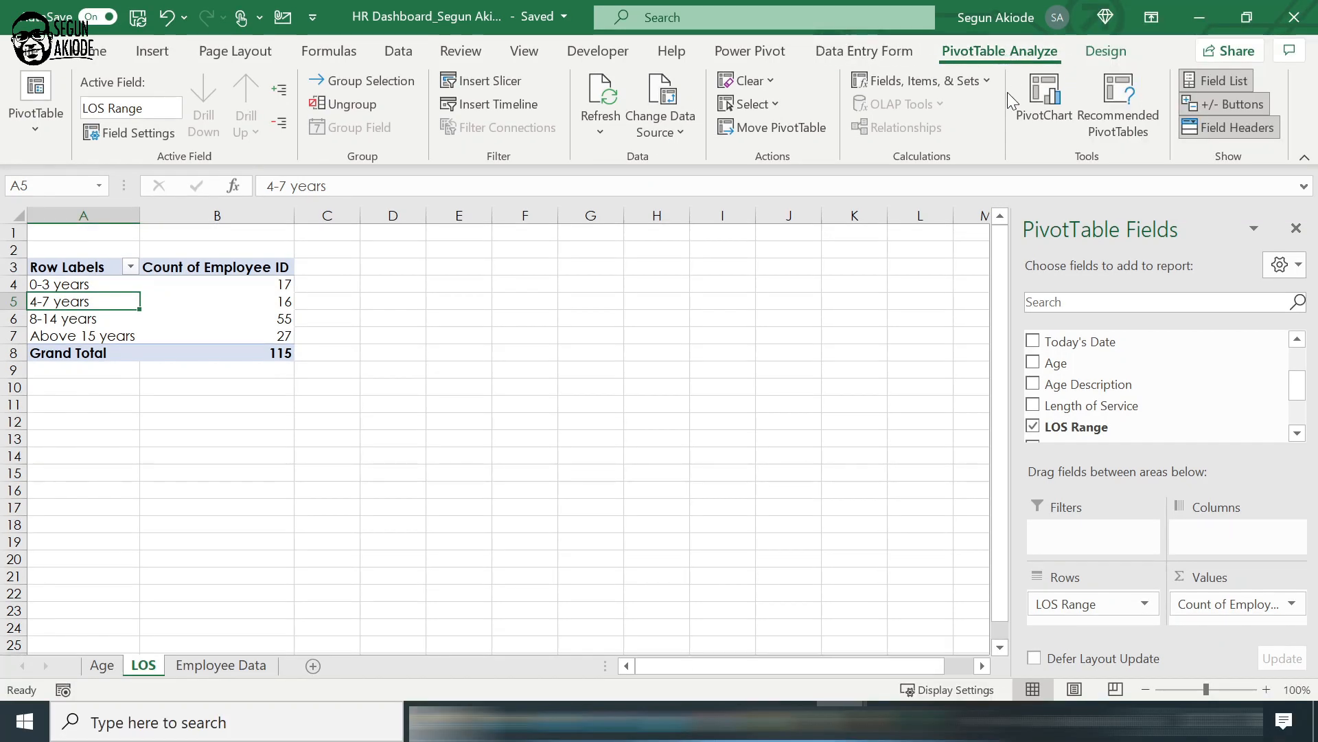
left_click(1036, 110)
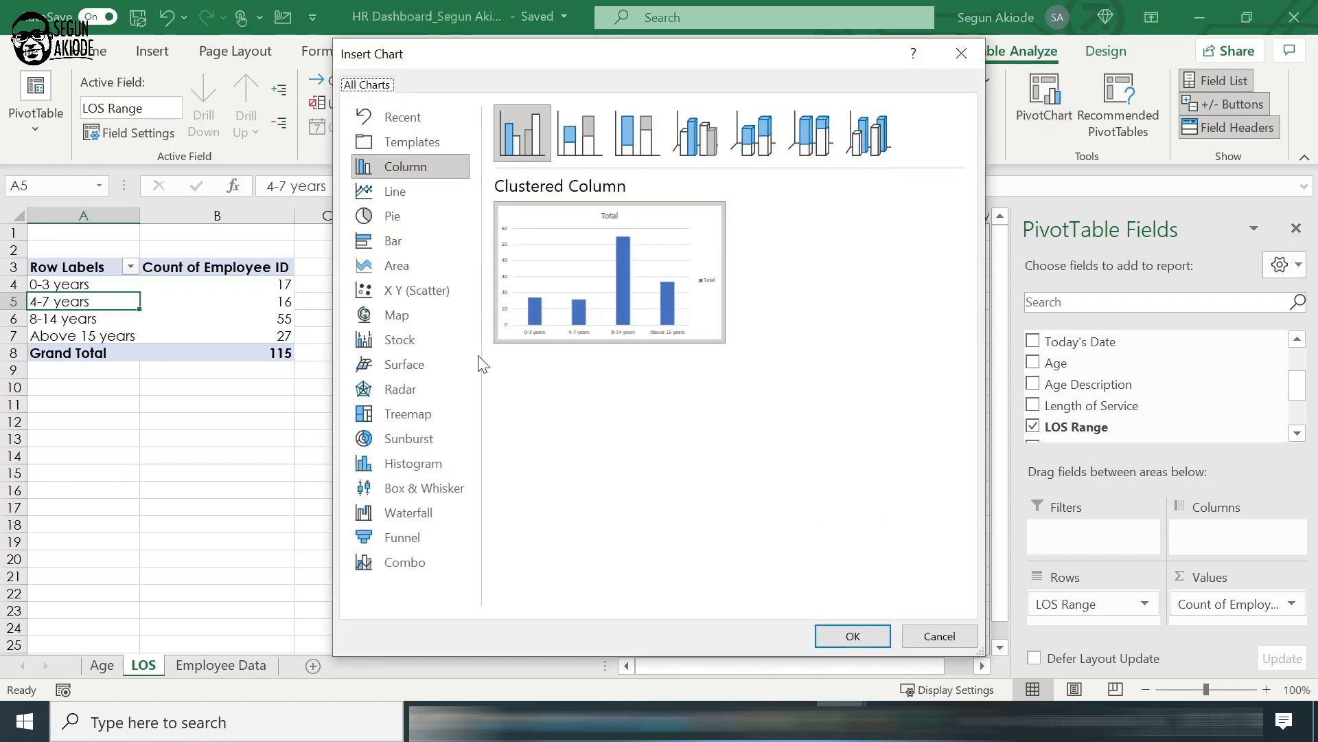
left_click(405, 238)
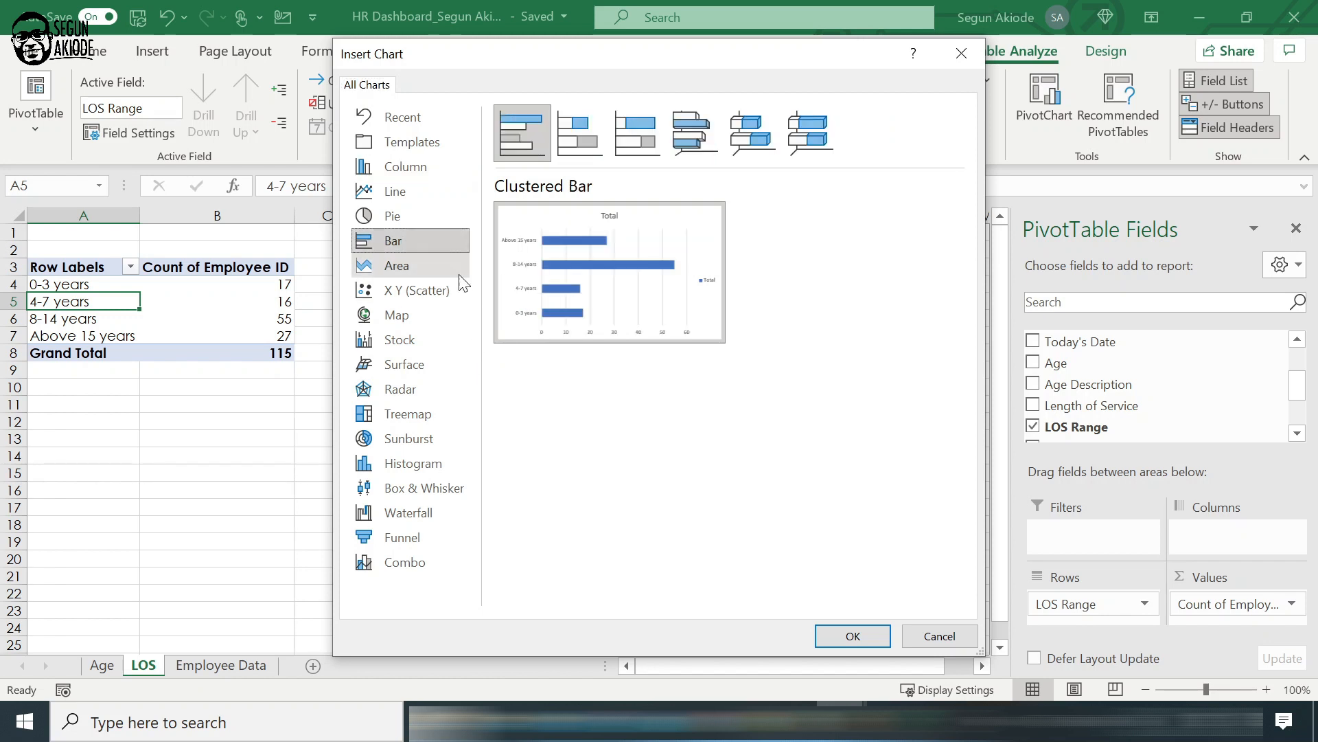
left_click(851, 636)
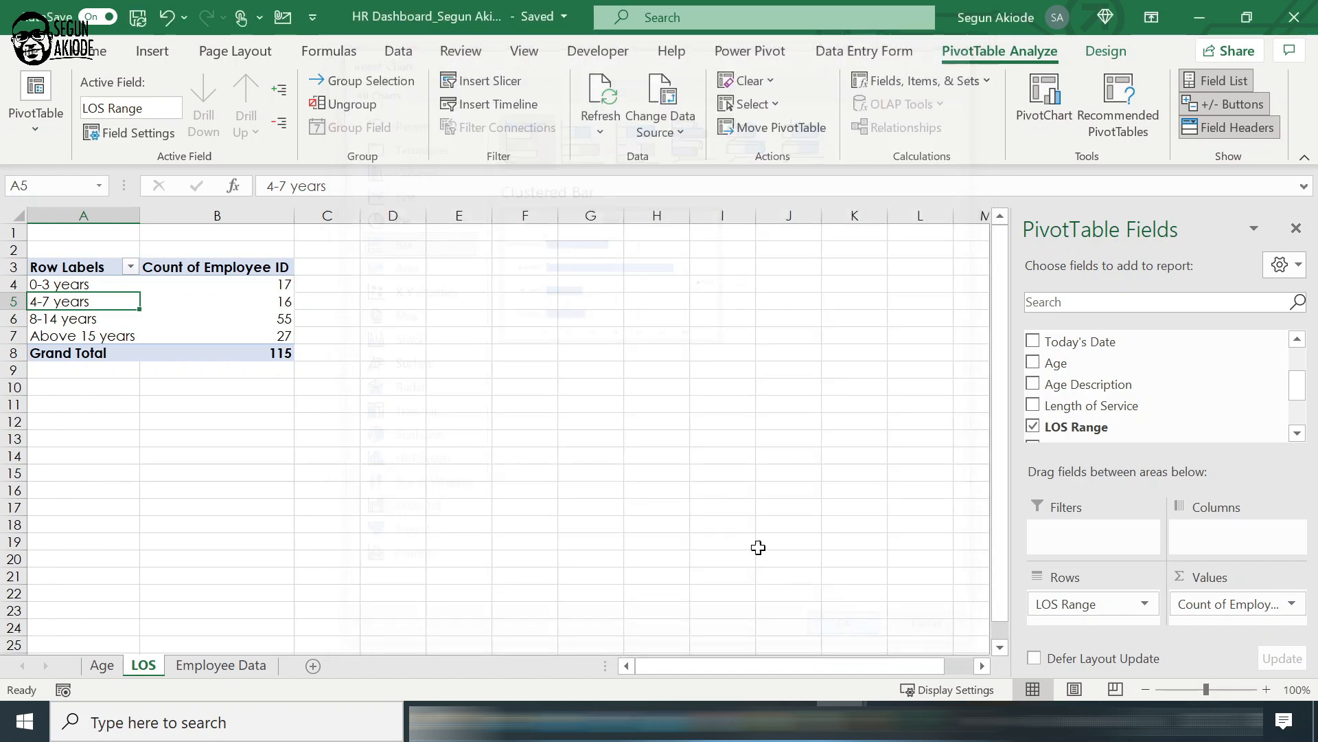
mouse_move(647, 290)
left_mouse_down()
mouse_move(686, 270)
mouse_move(654, 278)
left_mouse_up()
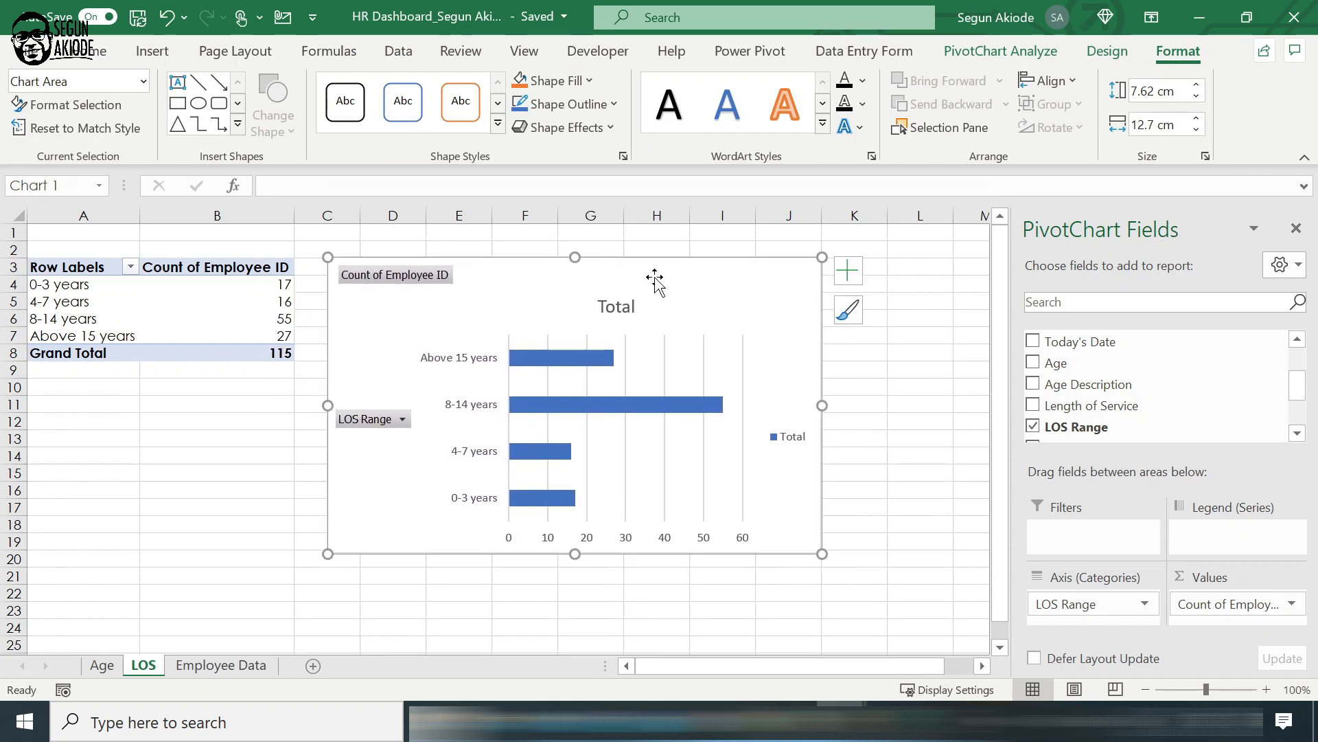
Hide all field buttons on the length of service chart and delete its legend.
right_click(392, 274)
left_click(458, 515)
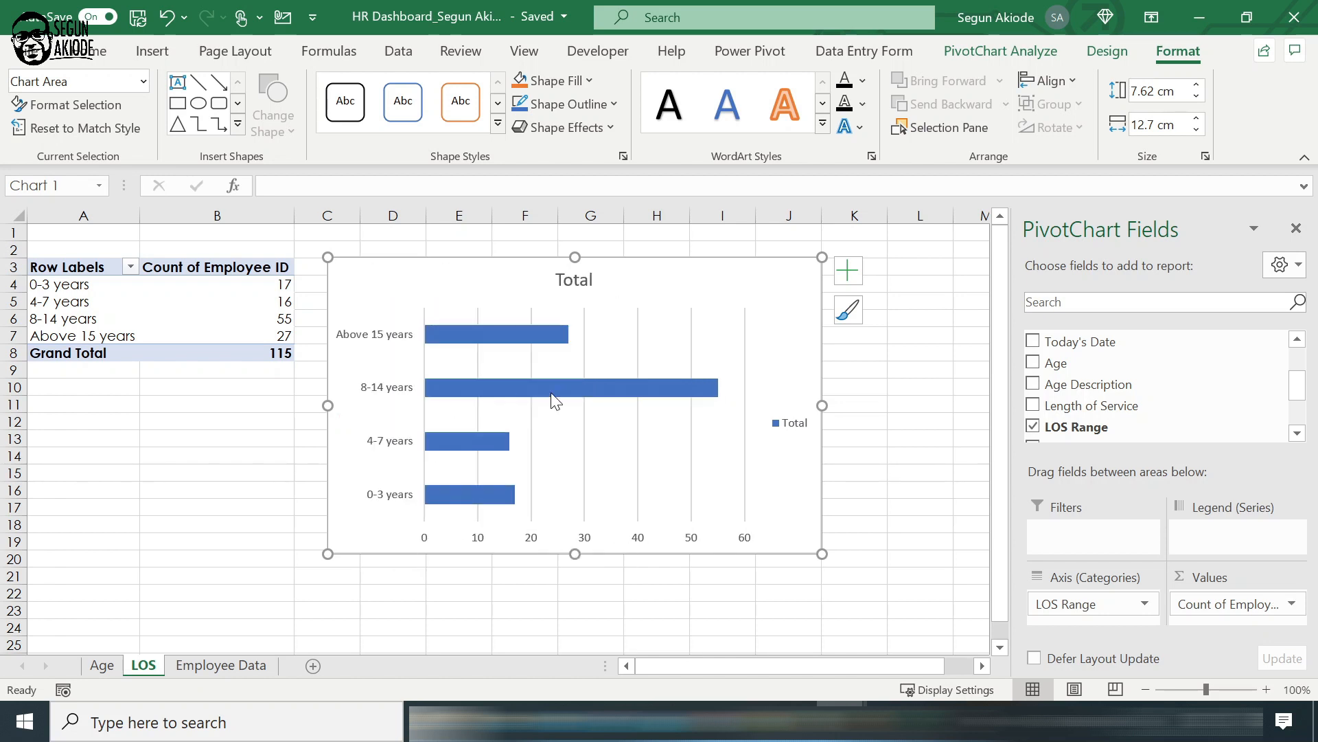
left_click(796, 422)
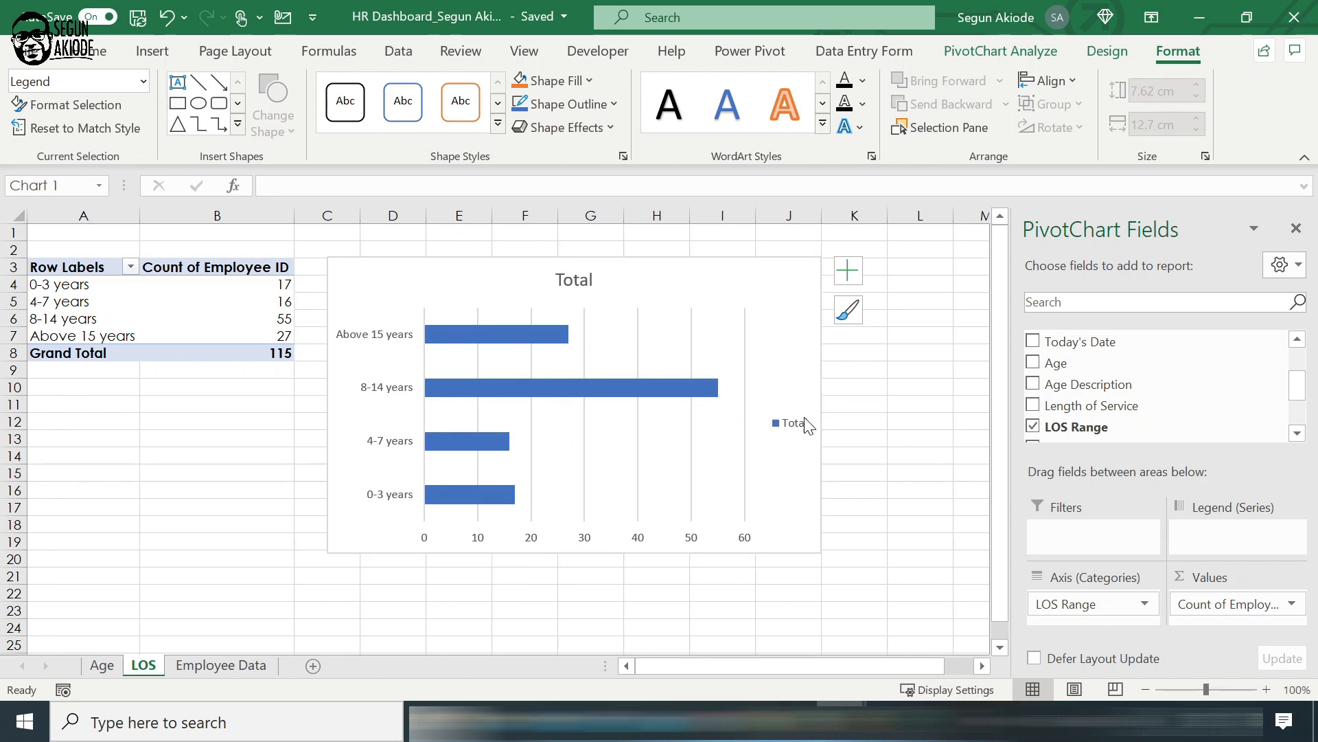
key("Delete")
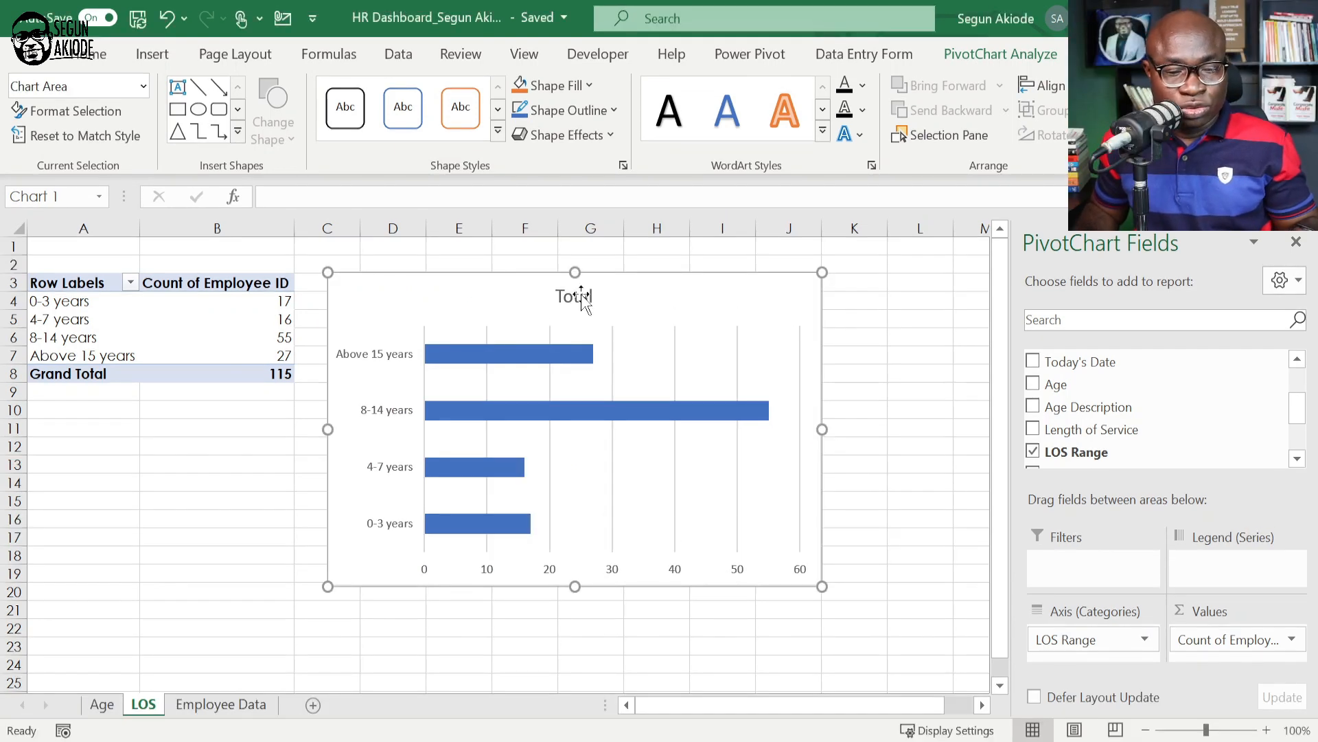
Change the bar chart's title to "Employee Length of Service Distribution".
left_click(581, 297)
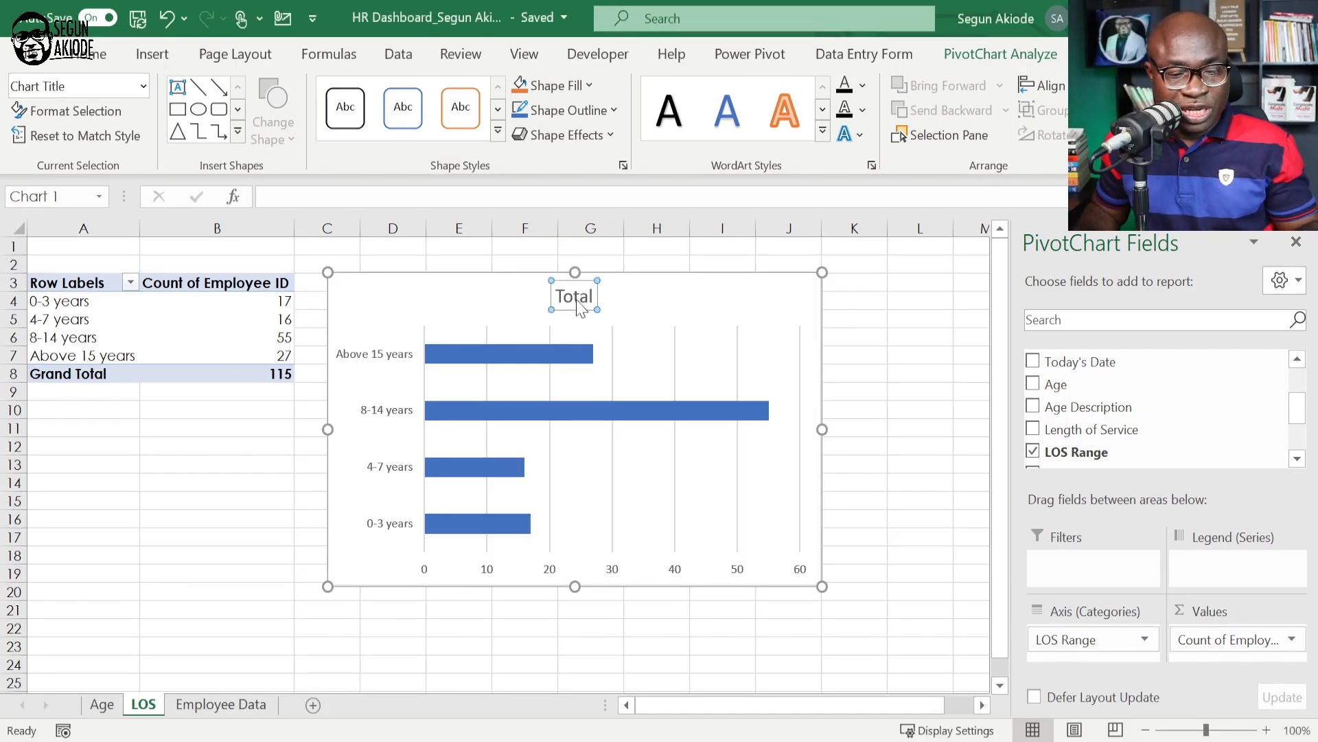
key("BackSpace")
key("BackSpace")
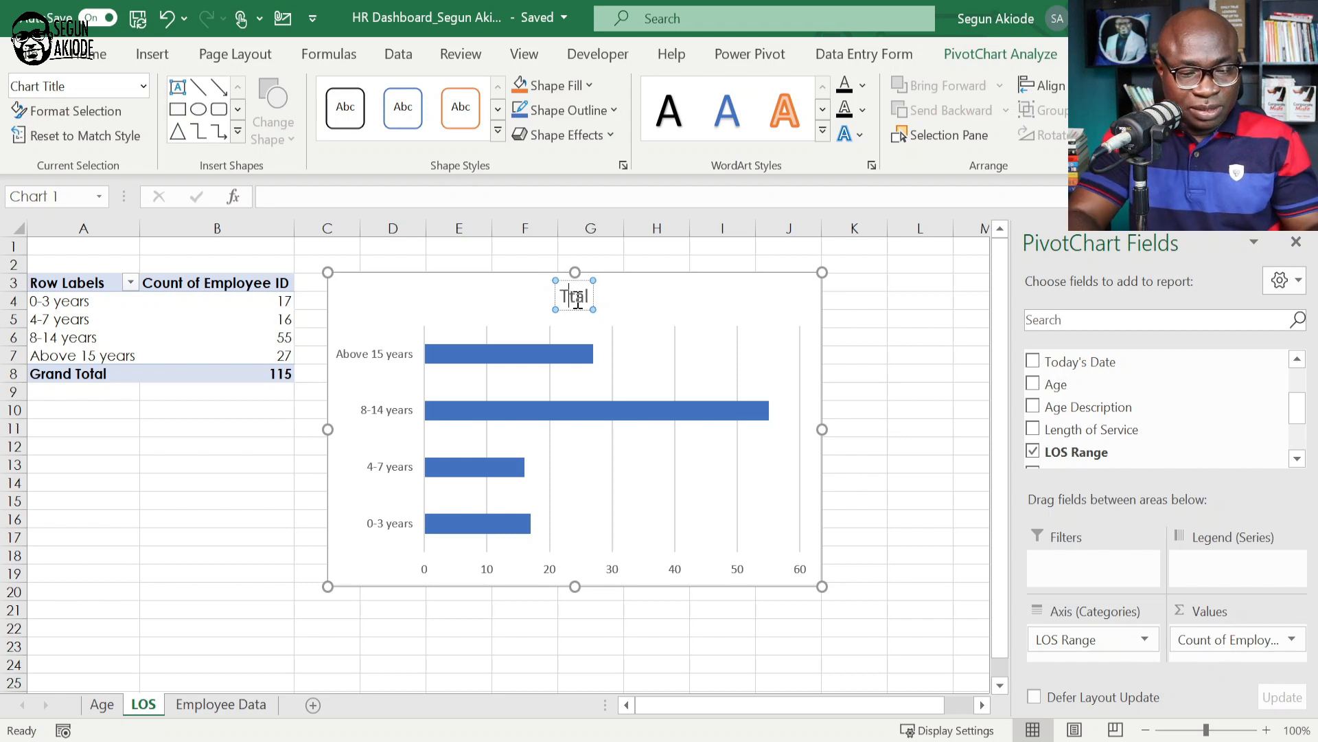
type("Employee Le")
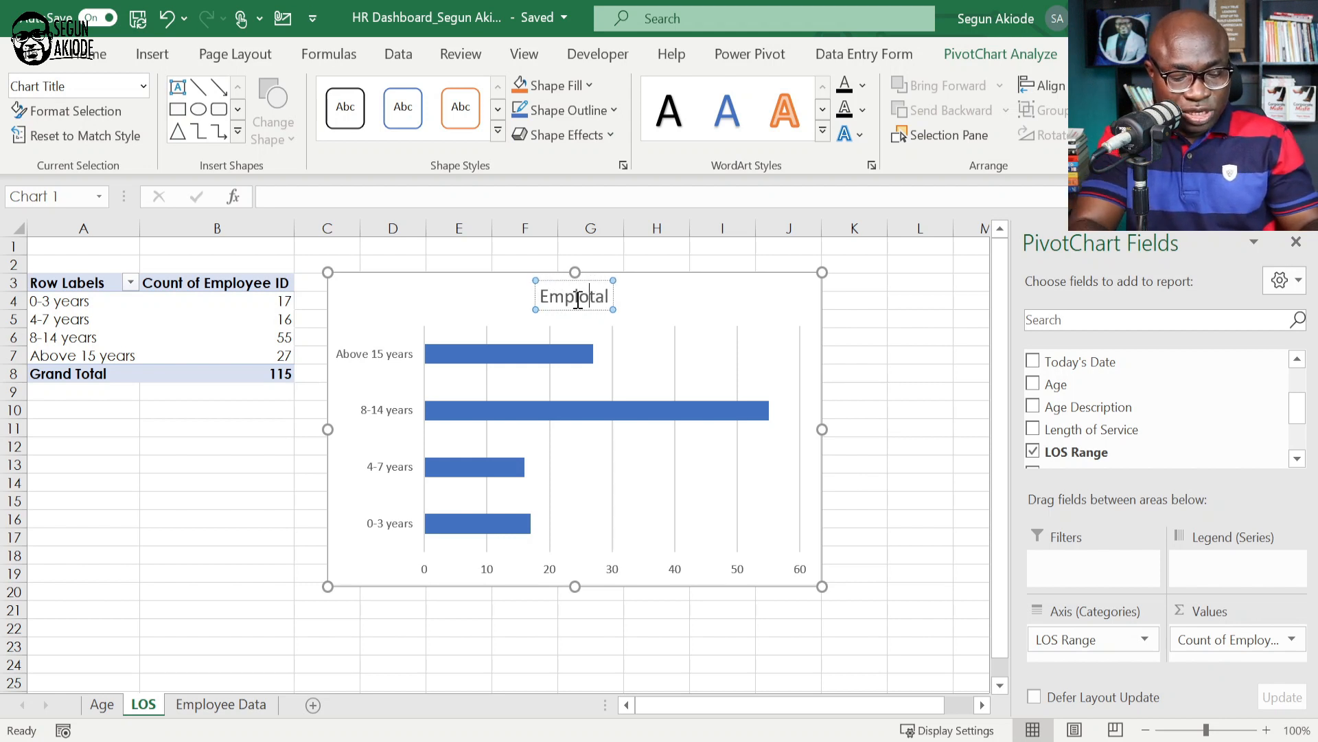
type("ngth of Ser")
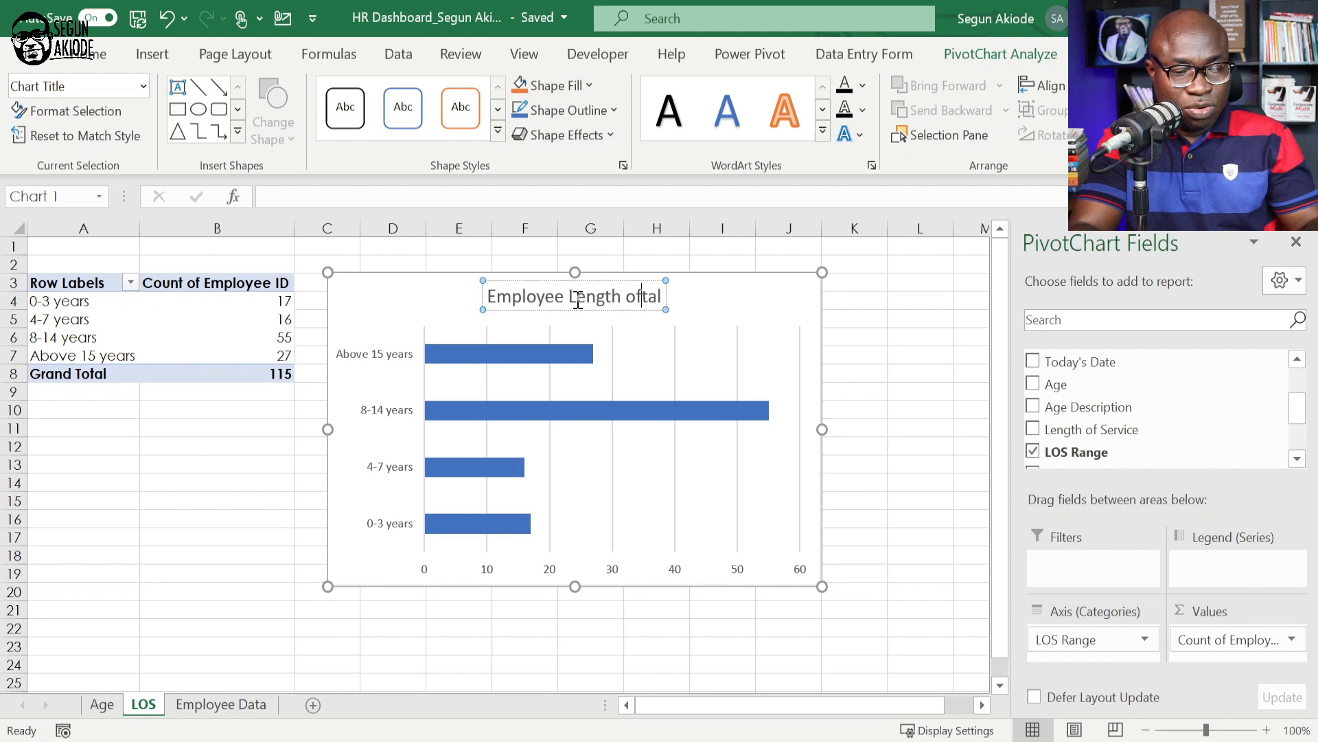
type("vice Dis")
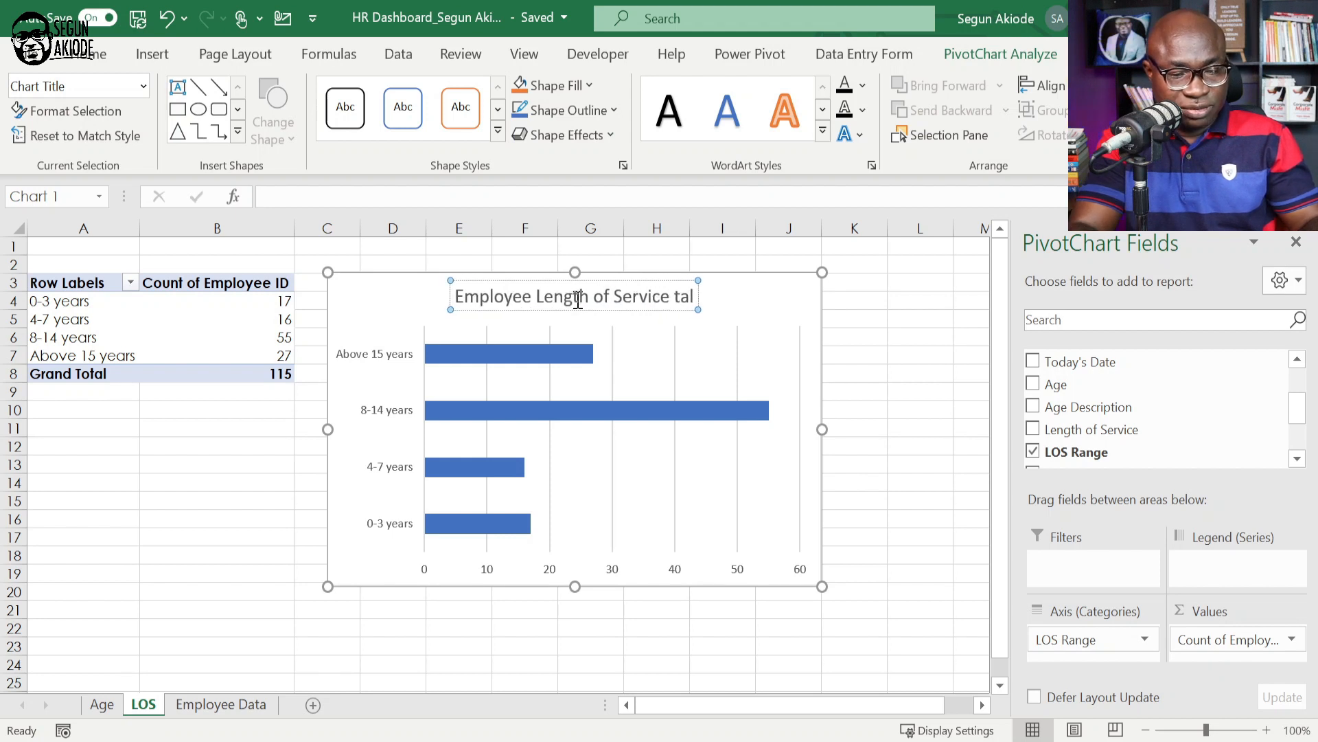
key("Delete")
key("Delete")
key("Delete")
type("tribution")
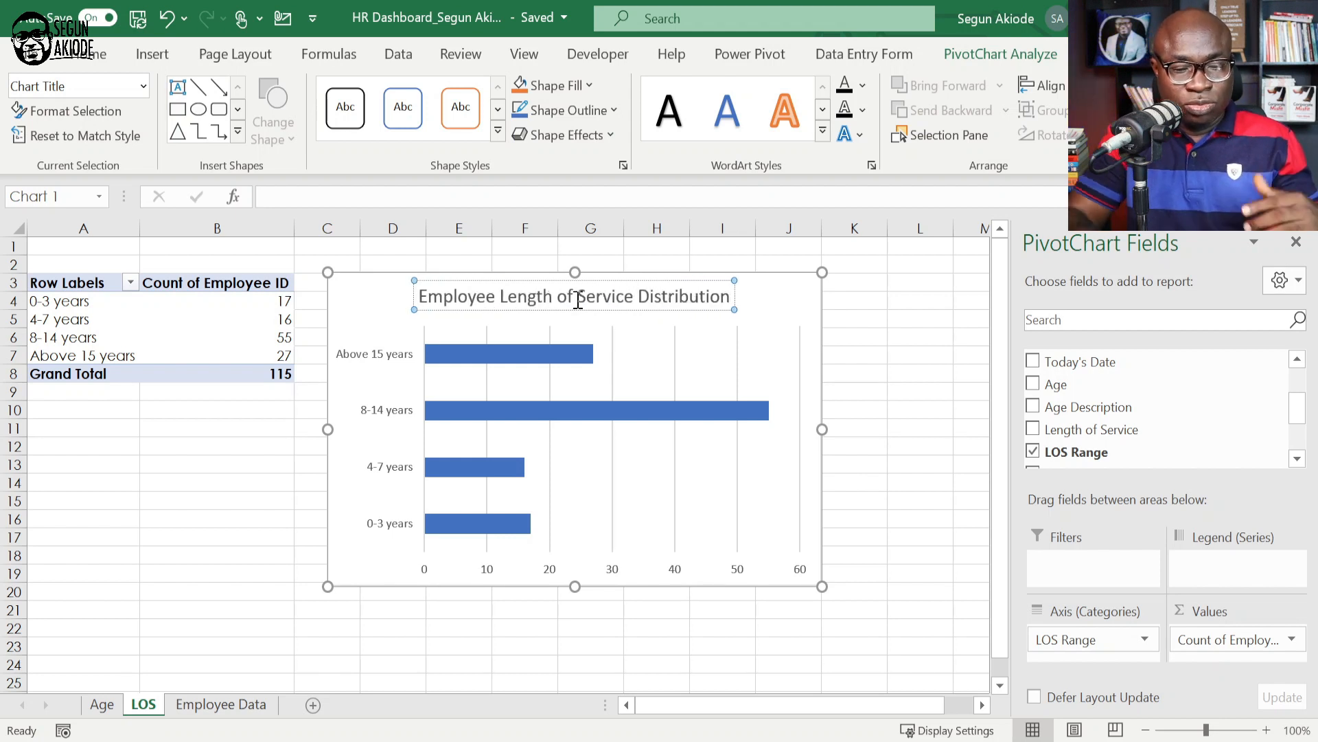
left_click(354, 280)
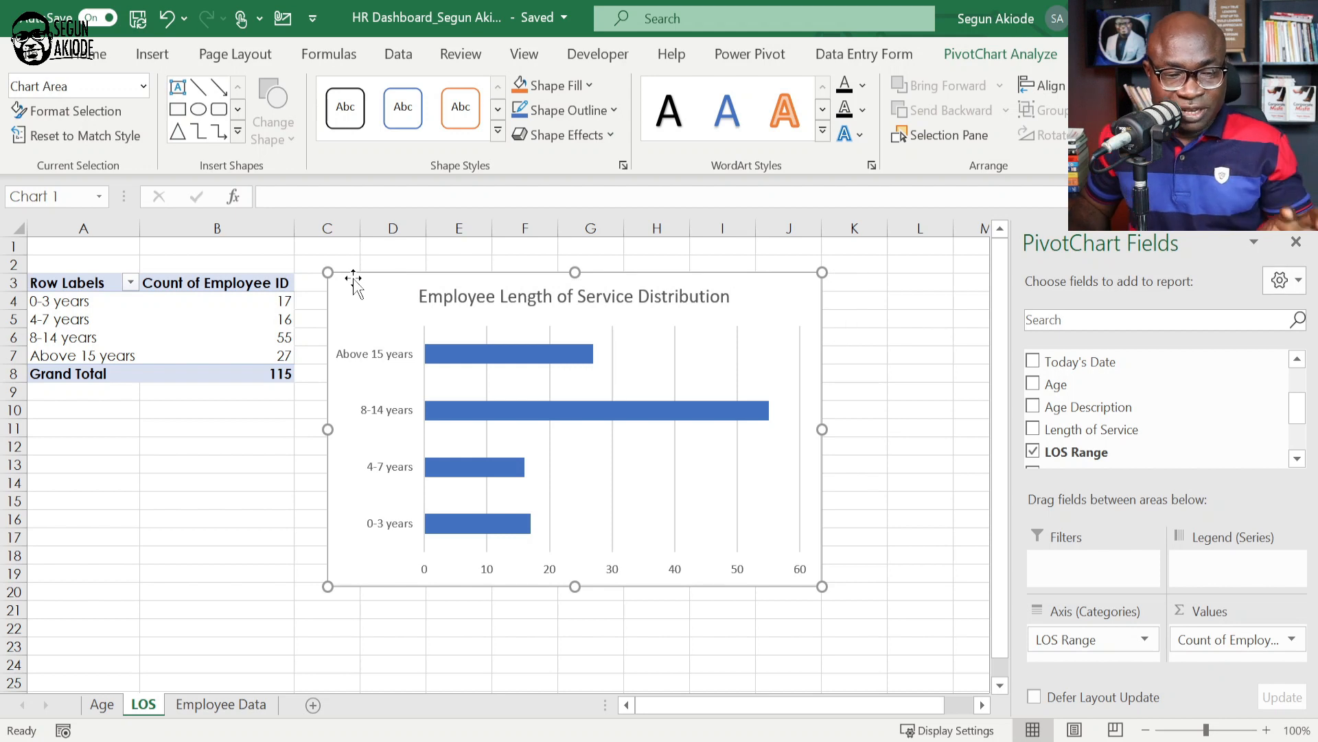
left_click(151, 555)
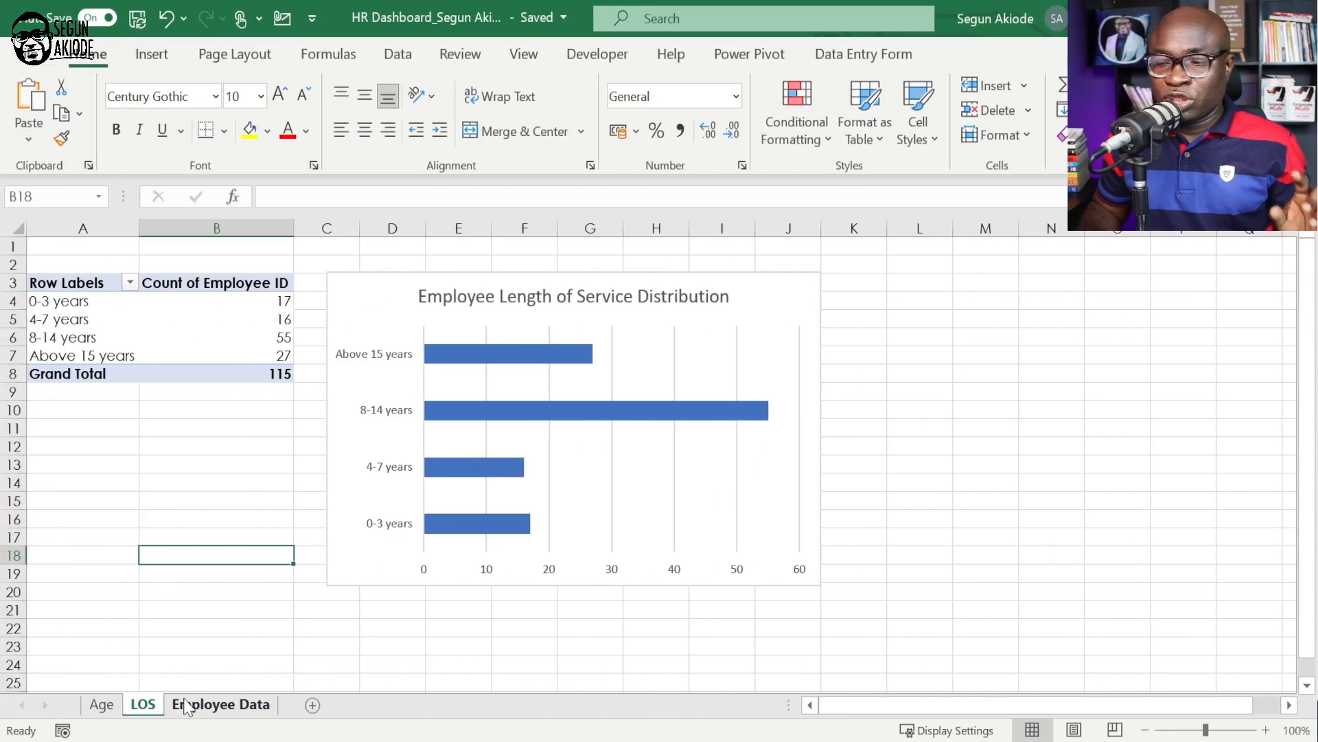
Insert a new worksheet before the Employee Data sheet and rename it Dashboard.
left_click(192, 707)
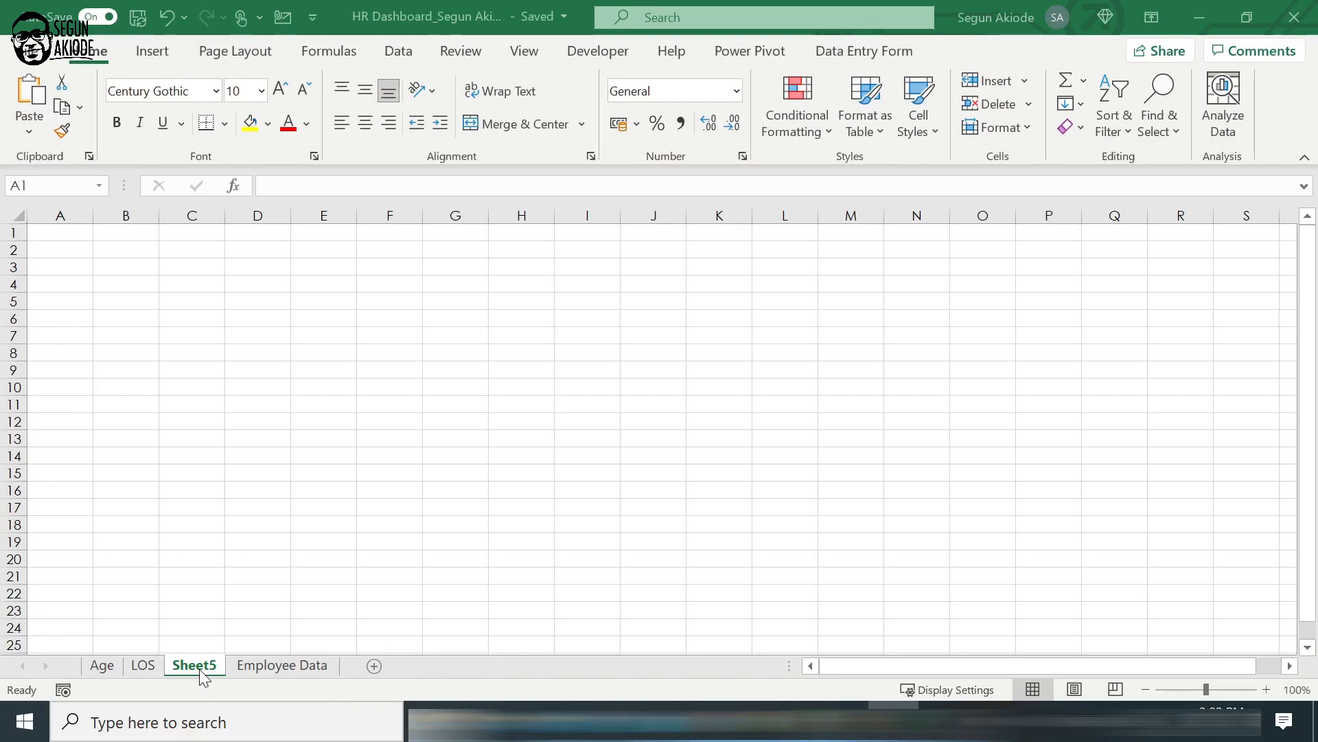
left_click(268, 558)
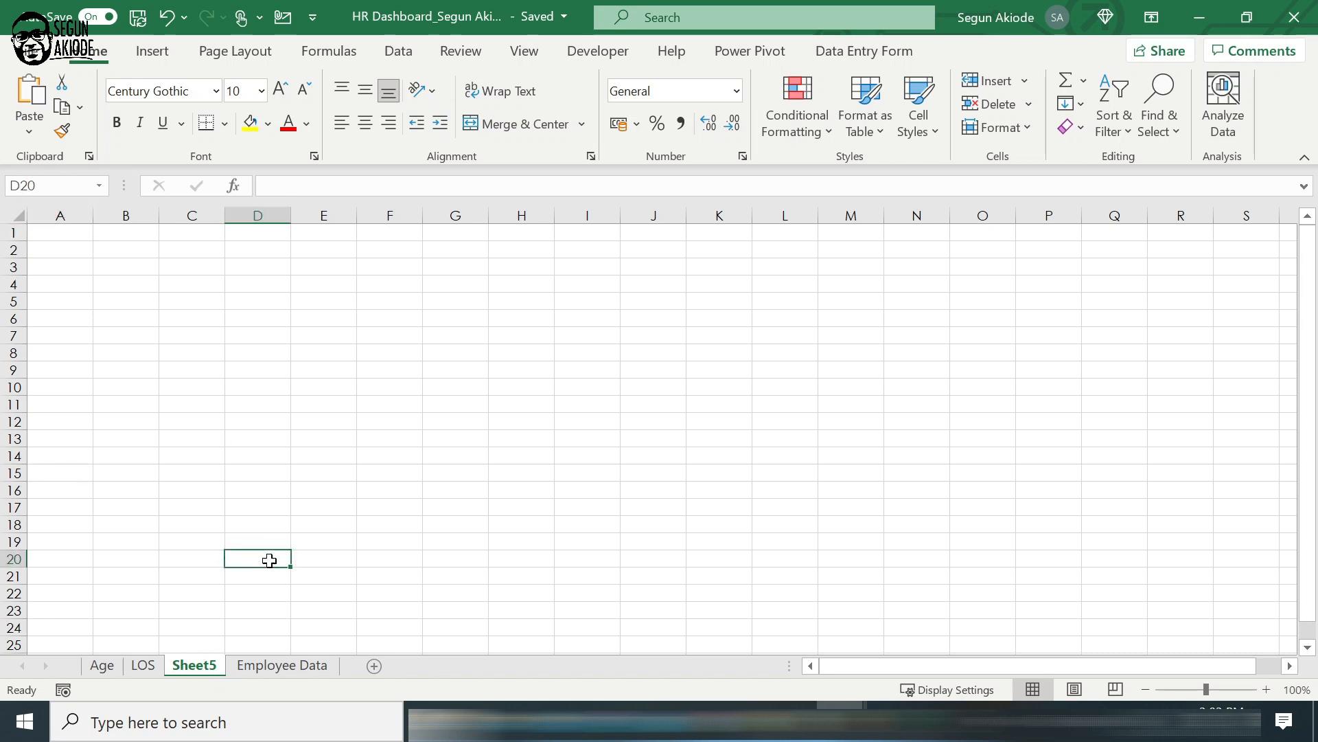
right_click(192, 666)
left_click(258, 434)
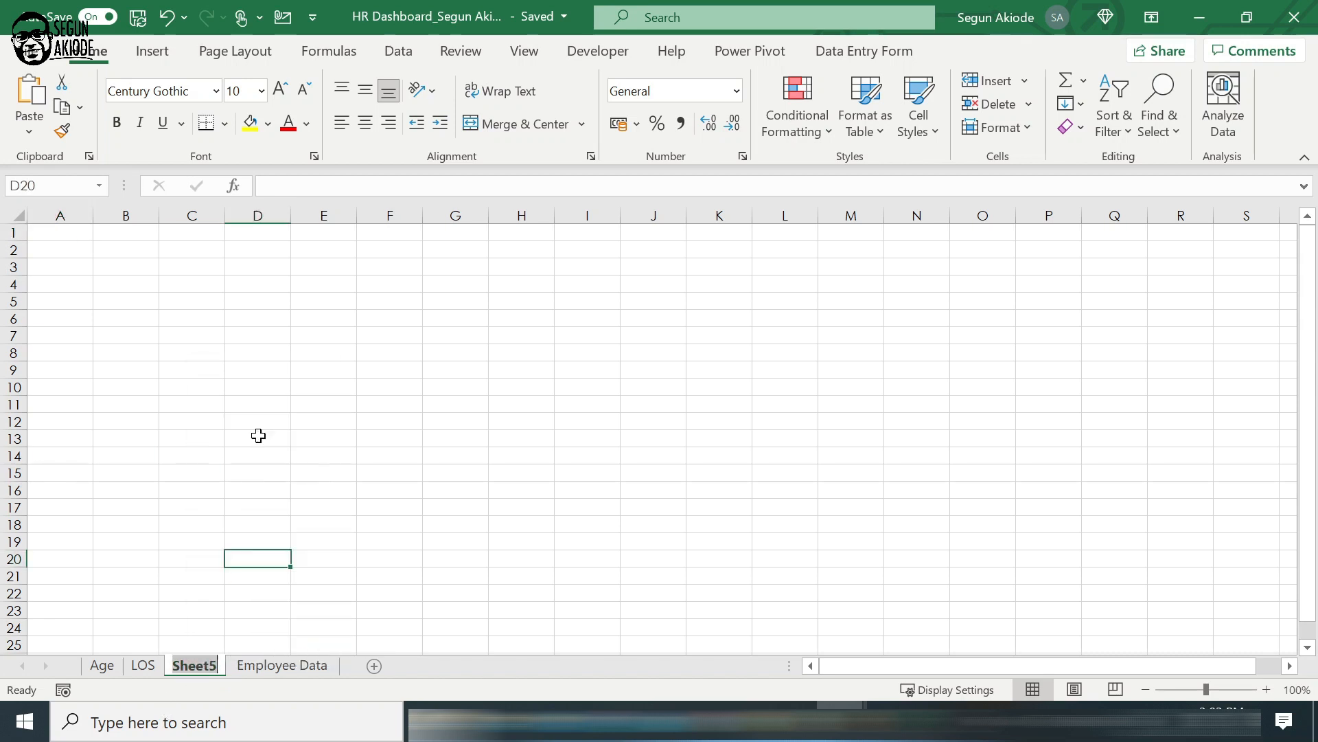
type("Dashbao")
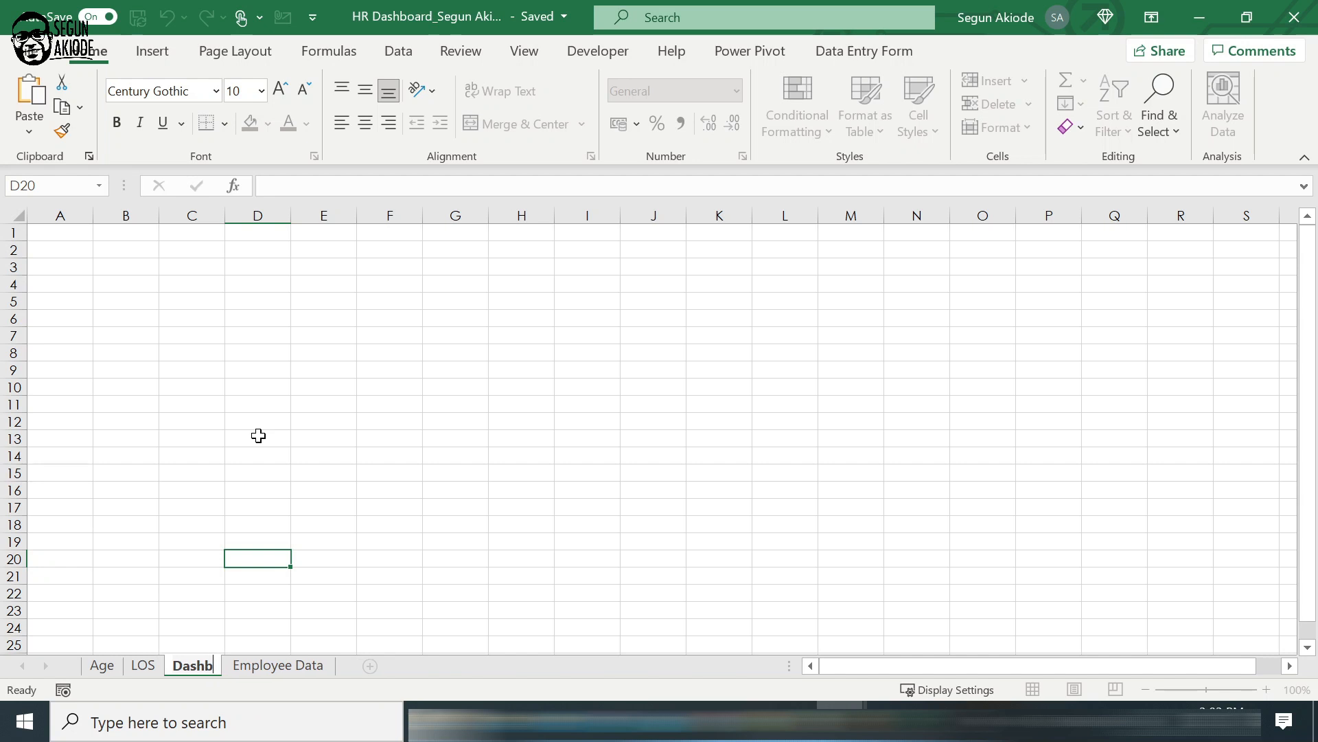
key("BackSpace")
key("BackSpace")
type("oard")
key("Return")
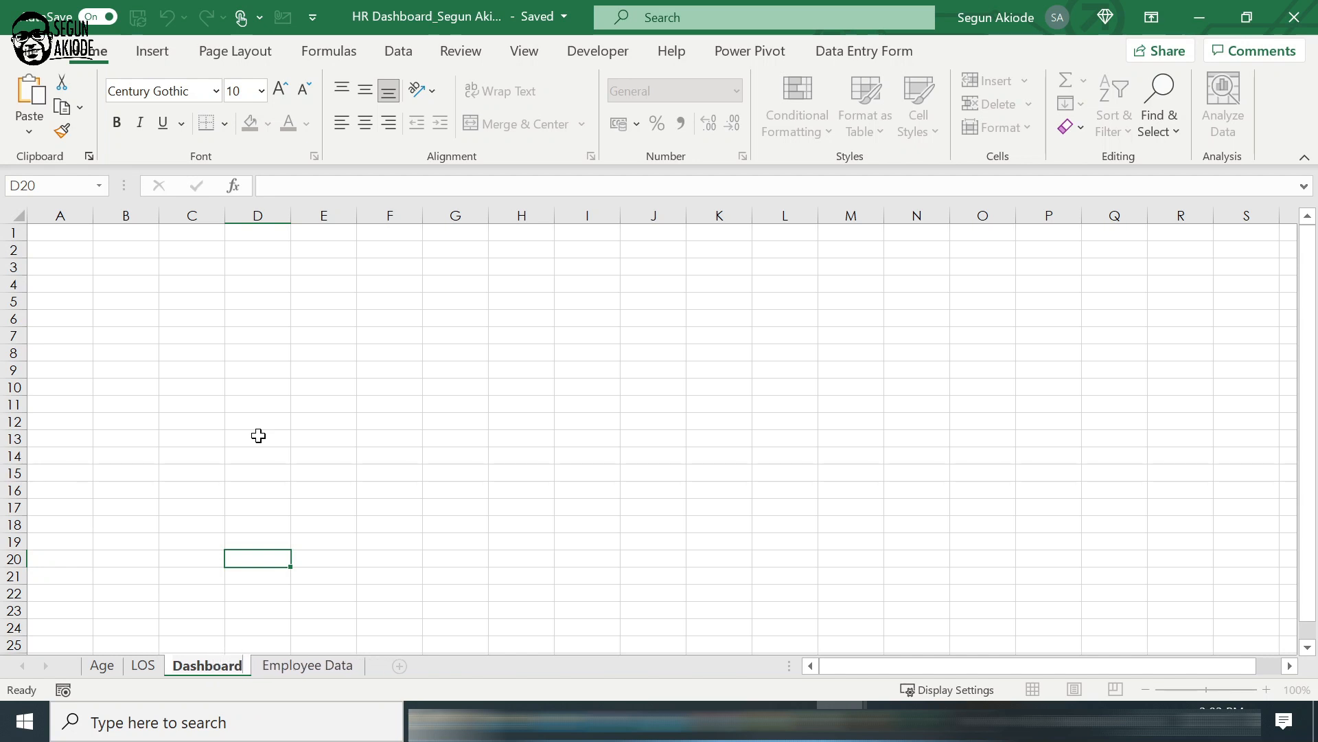
left_click(259, 436)
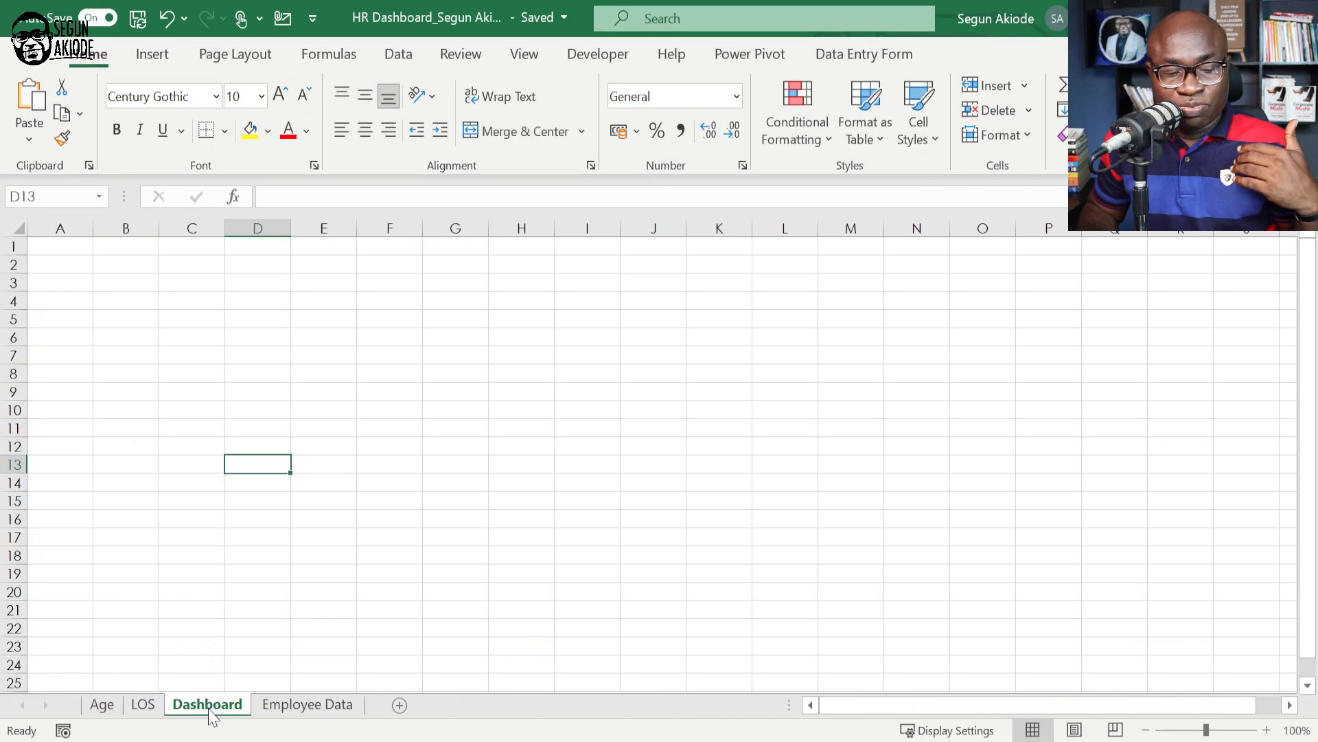
Create a PivotTable from the Employee Data table (Table13), placed on the existing Dashboard sheet at cell B3.
left_click(106, 287)
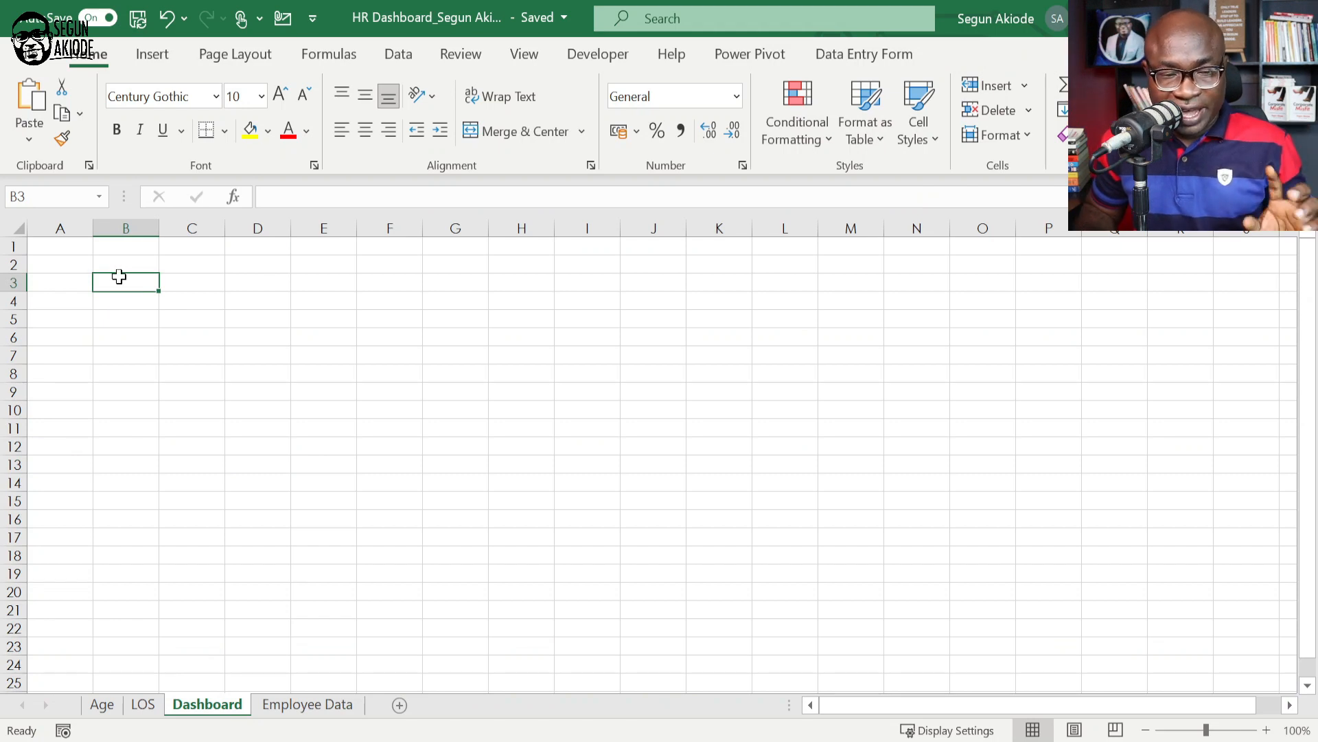
left_click(297, 707)
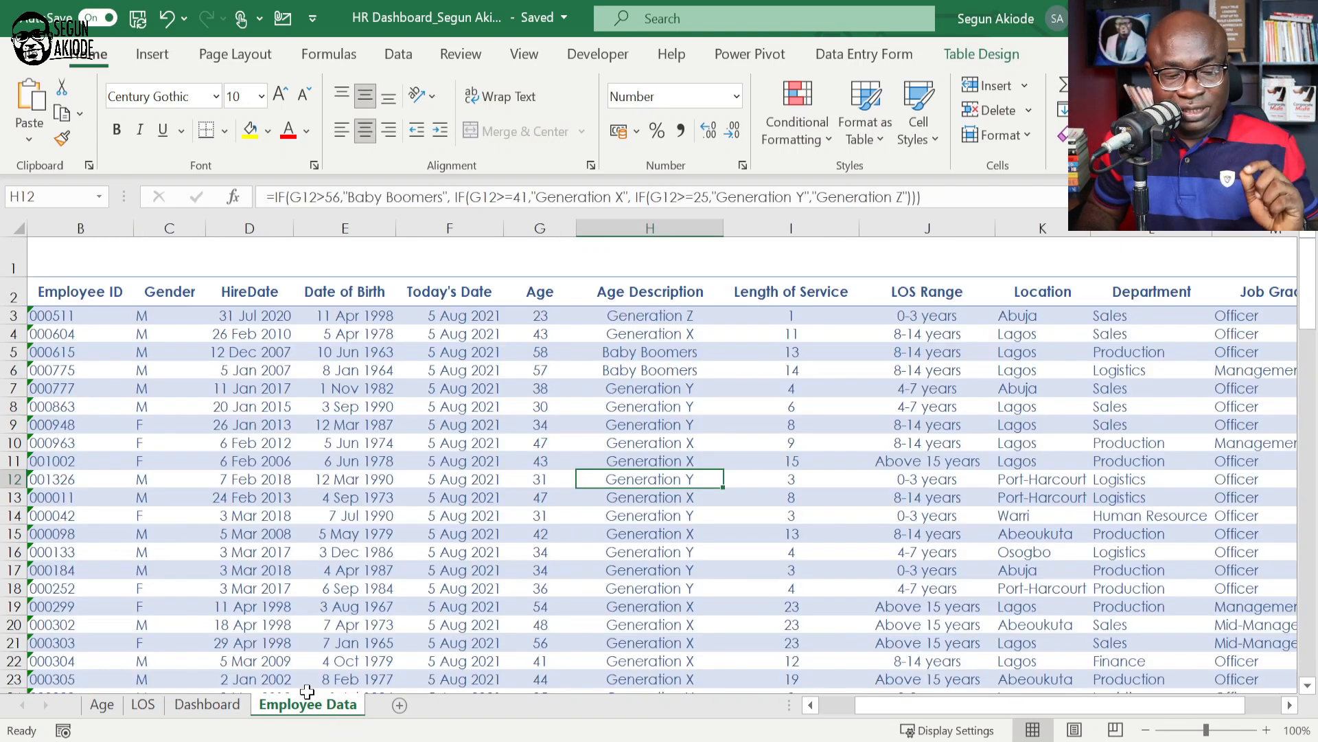
left_click(486, 371)
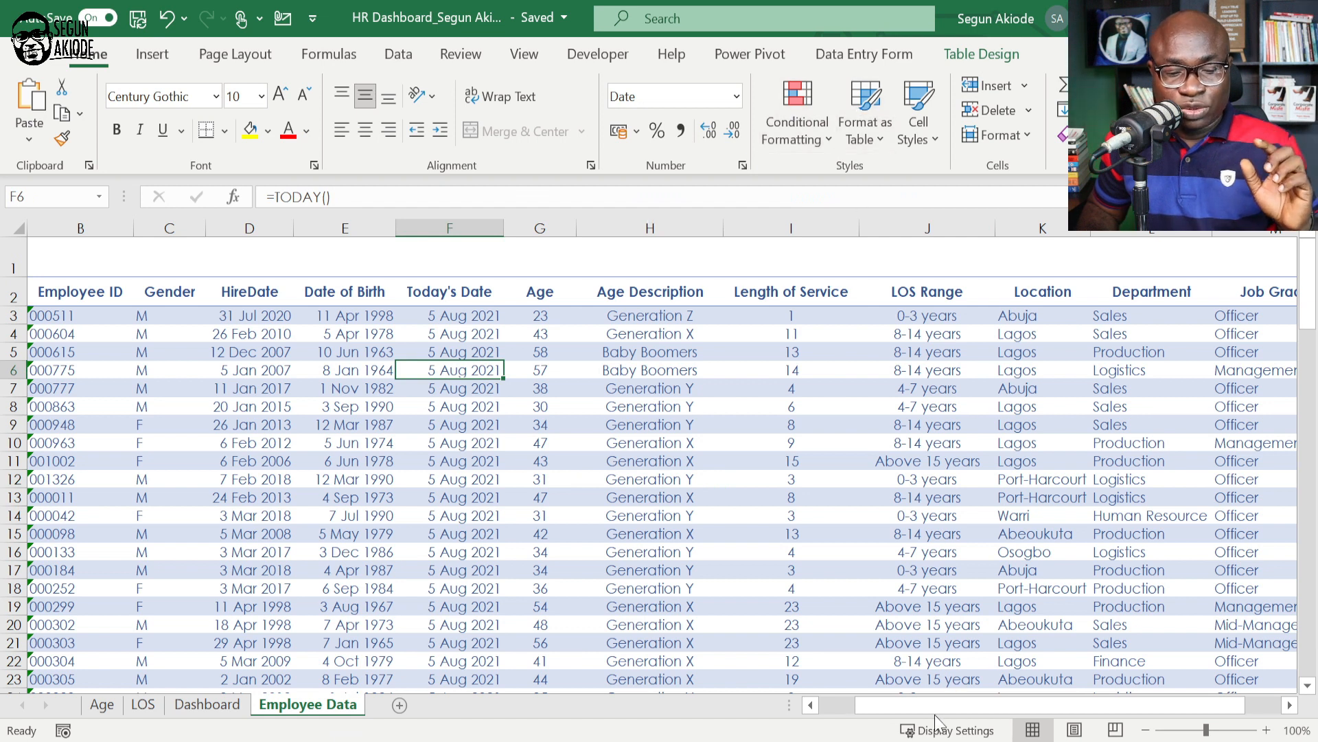
scroll(748, 653, "left", 1)
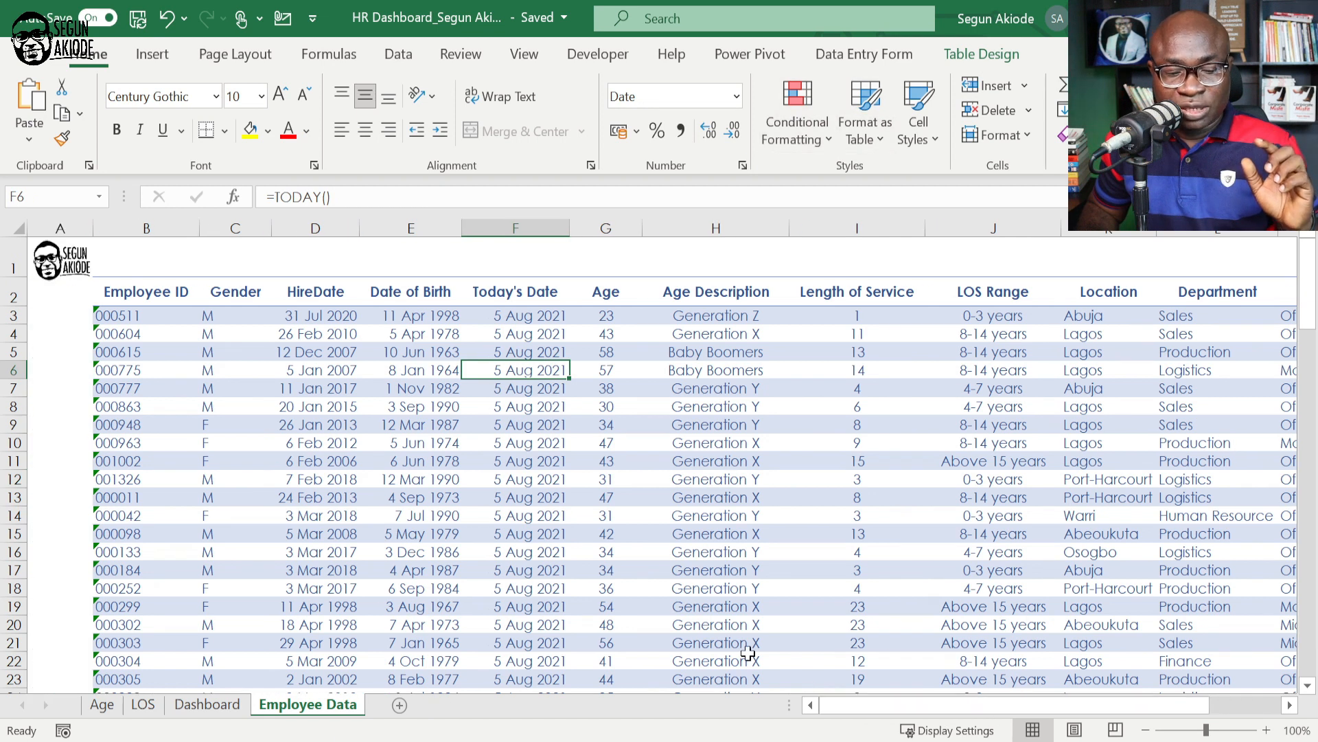
left_click(982, 51)
left_click(206, 87)
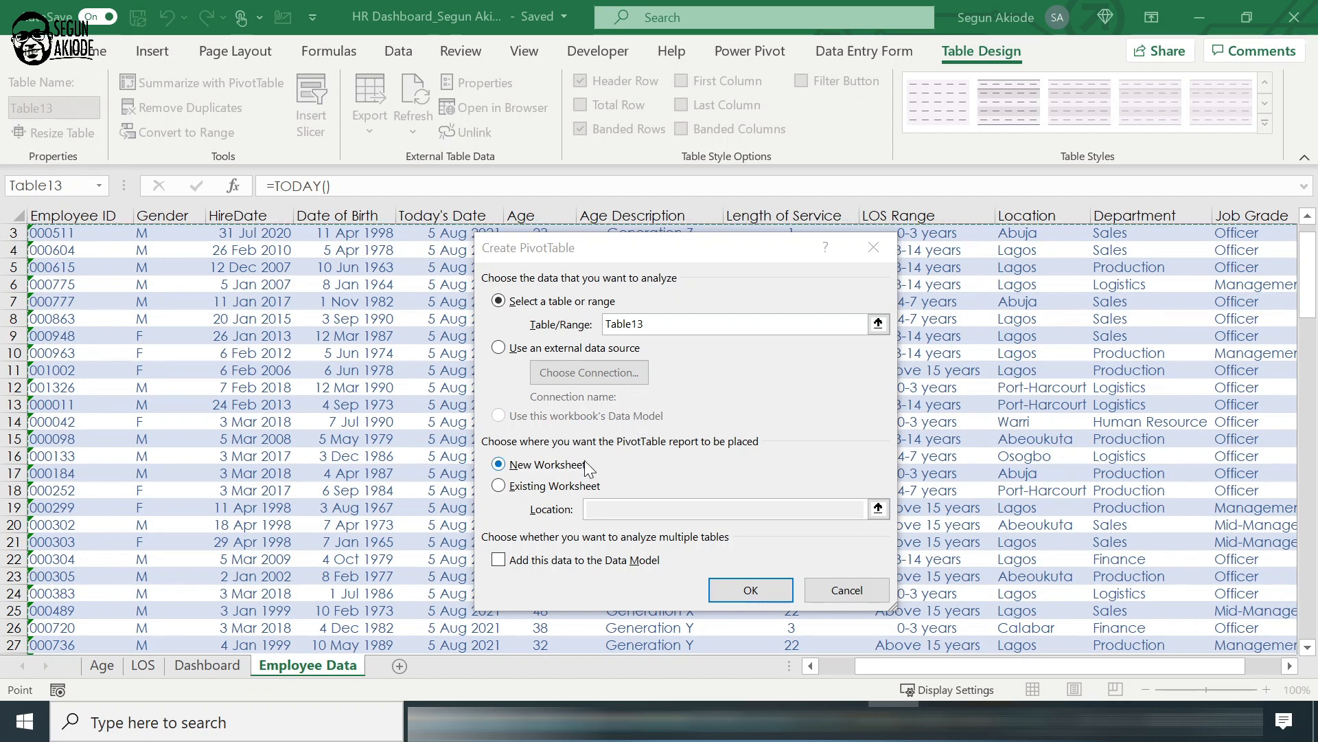
left_click(499, 486)
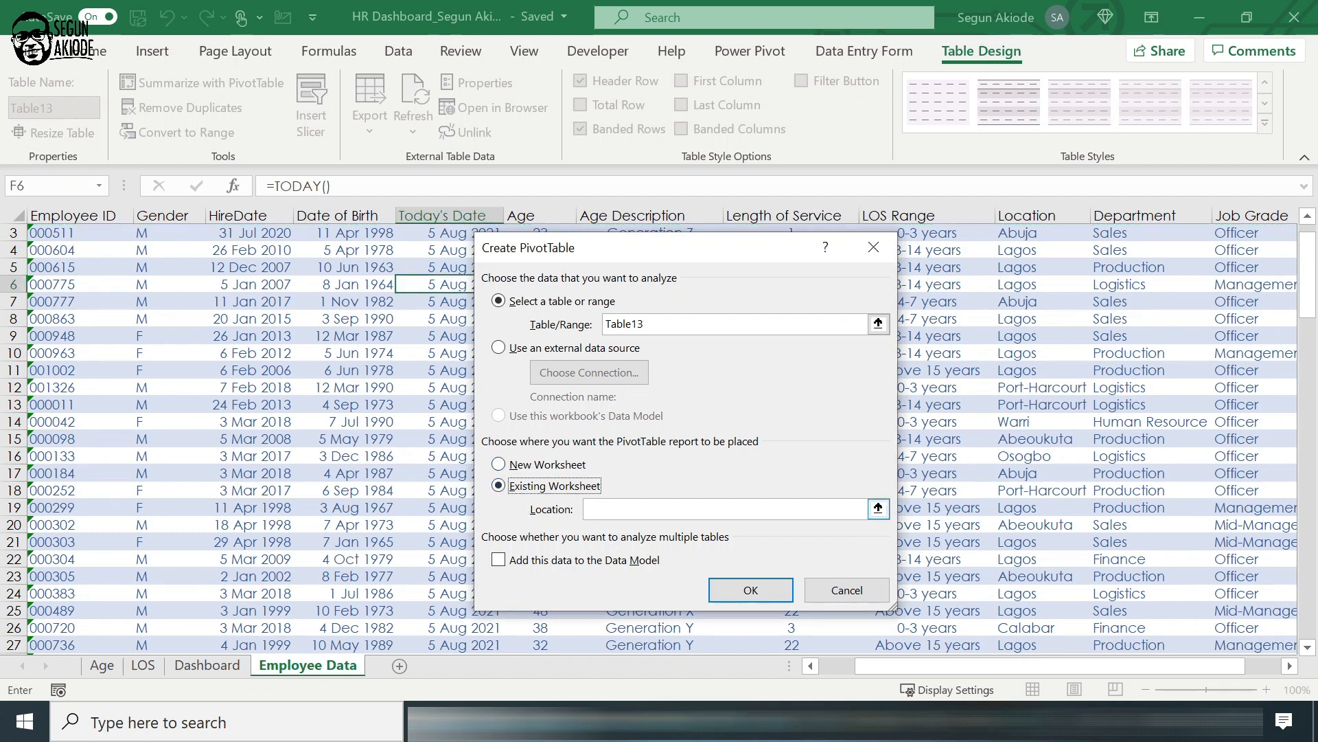
left_click(659, 509)
left_click(225, 670)
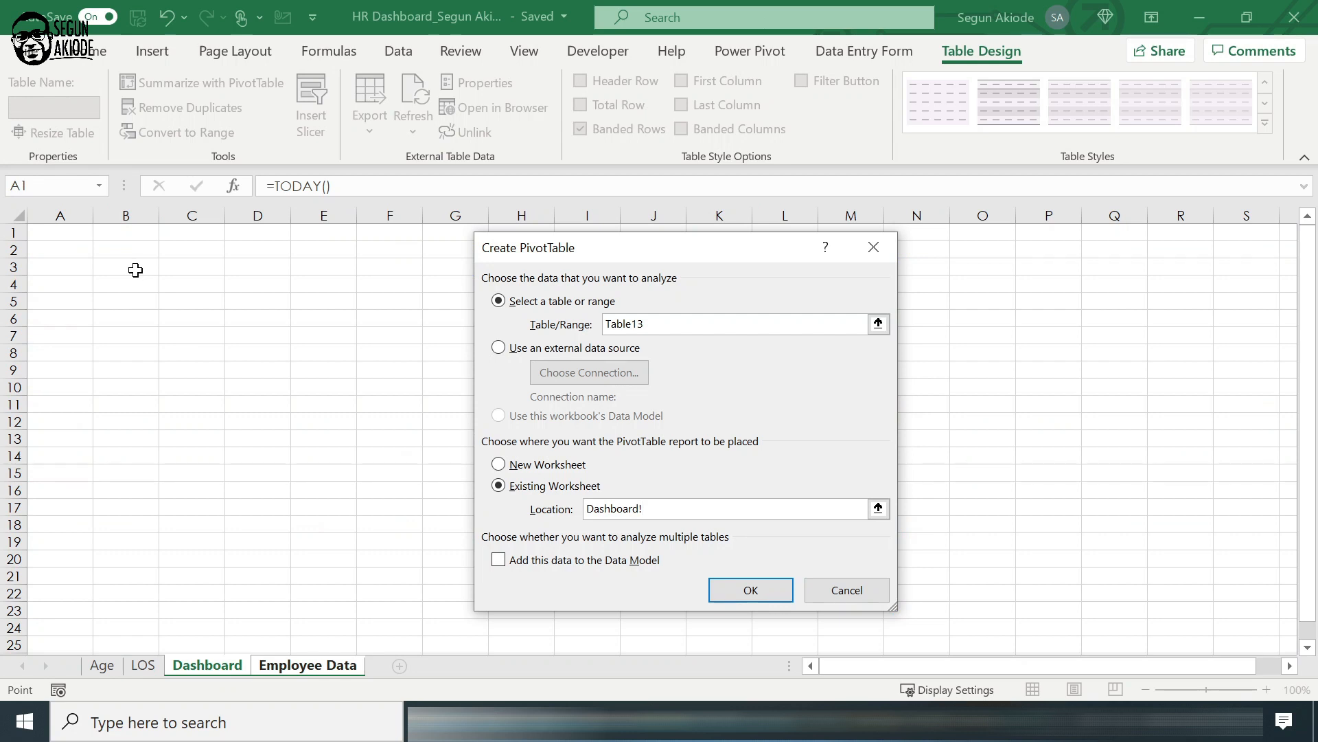
left_click(136, 270)
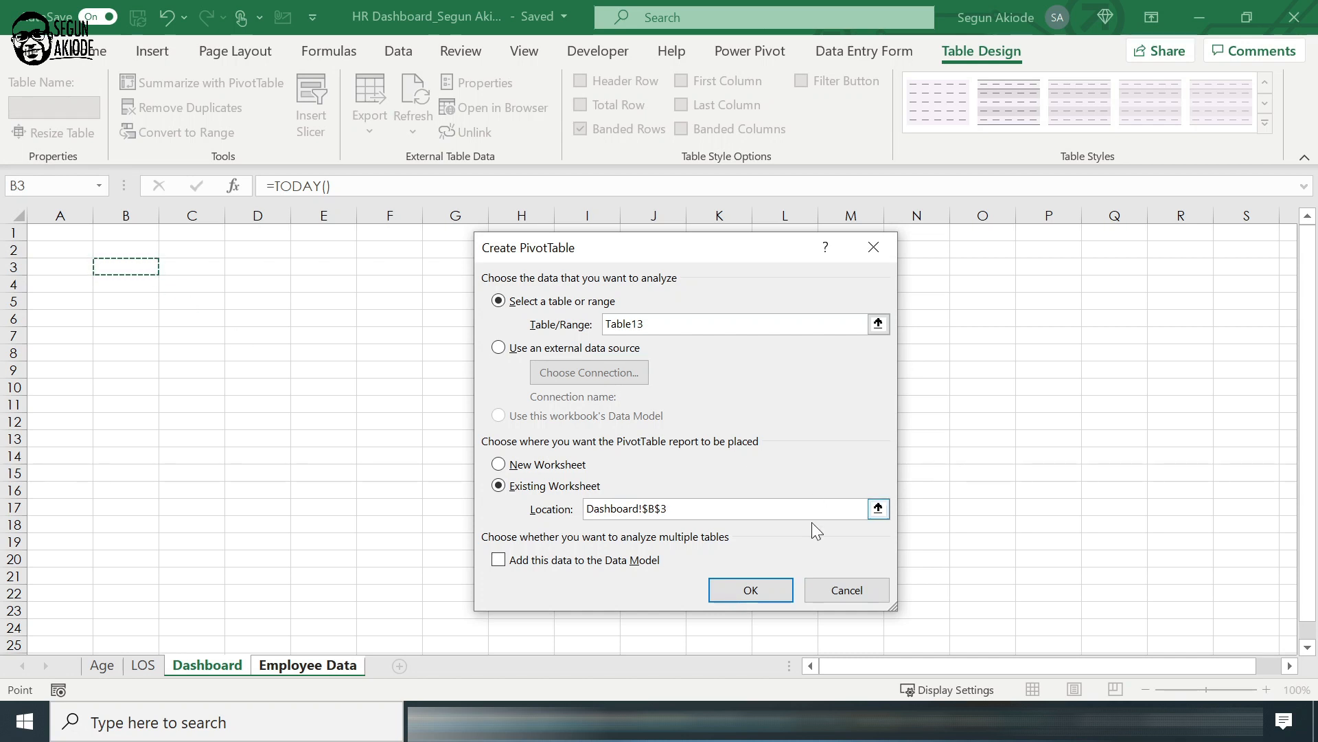
left_click(761, 587)
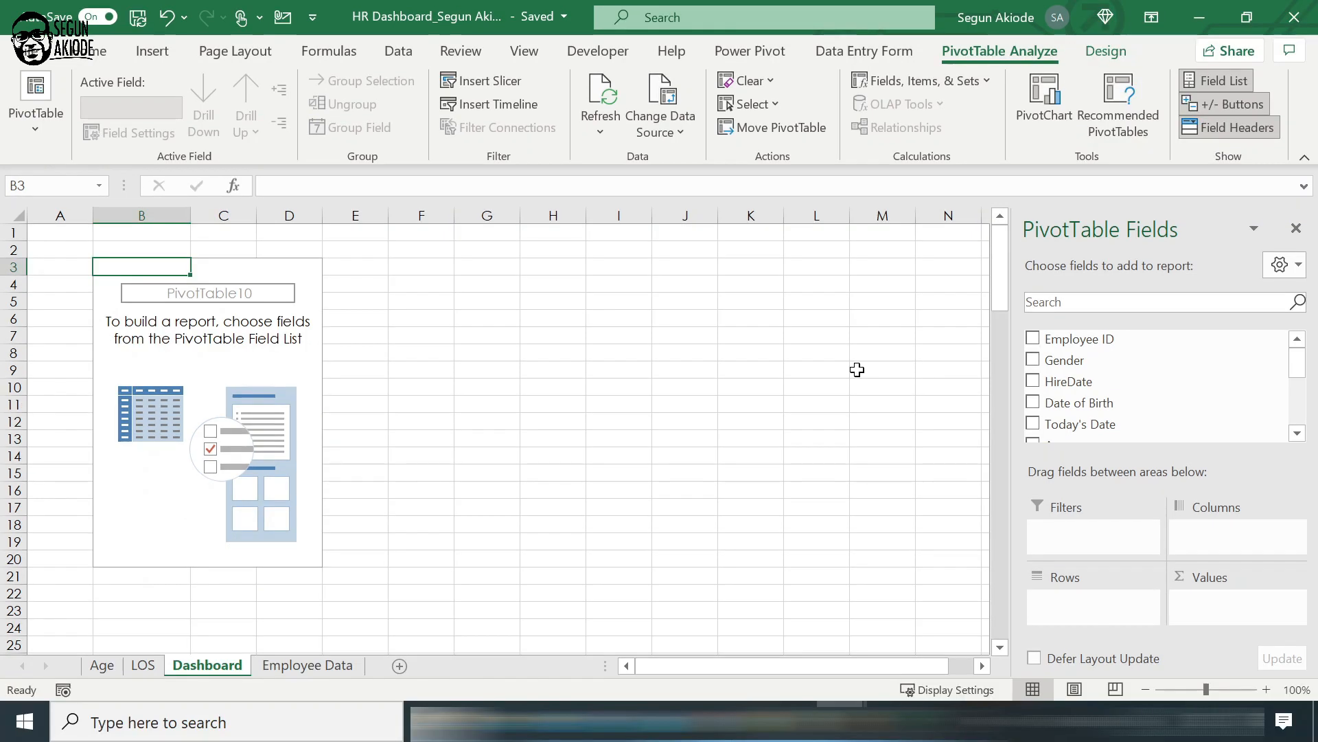
Add Employee ID, Age and Length of Service as PivotTable values, and arrange the values as rows instead of columns.
left_click_drag(1071, 340, 1240, 624)
scroll(1167, 398, "down", 2)
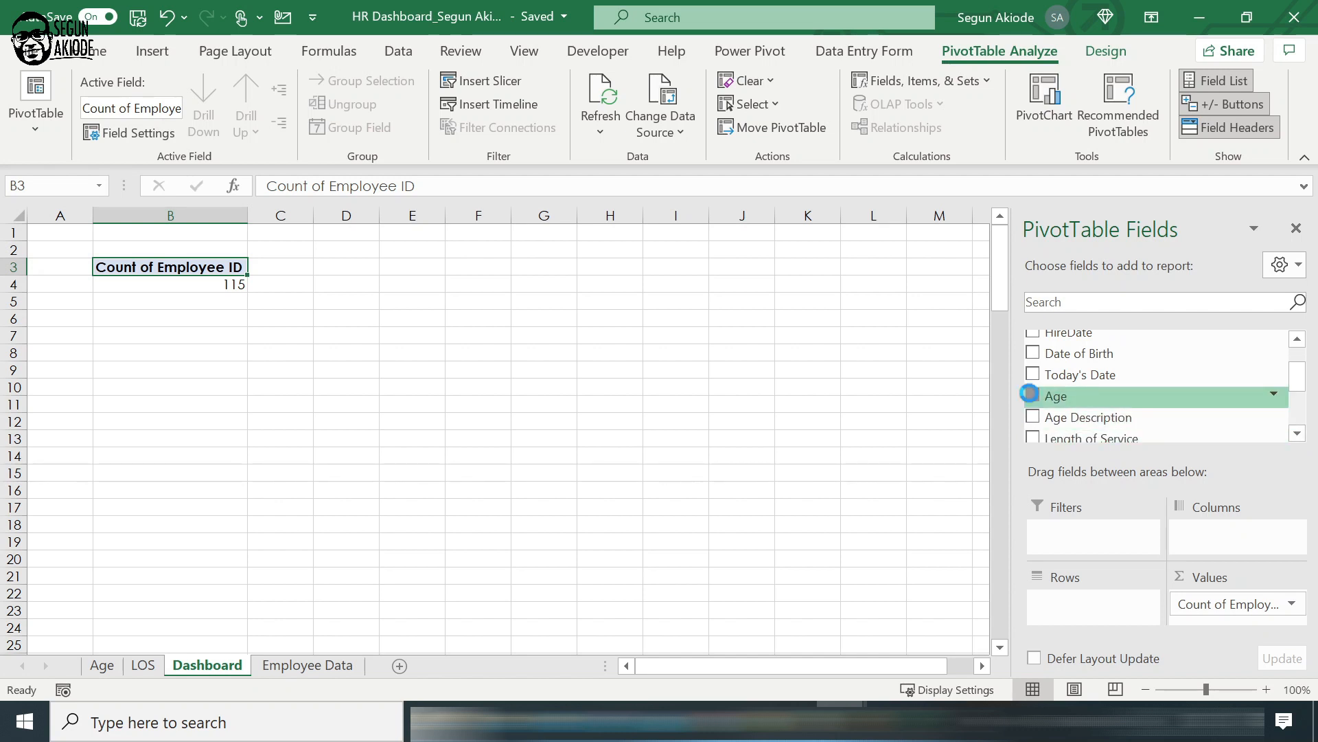
left_click(1031, 396)
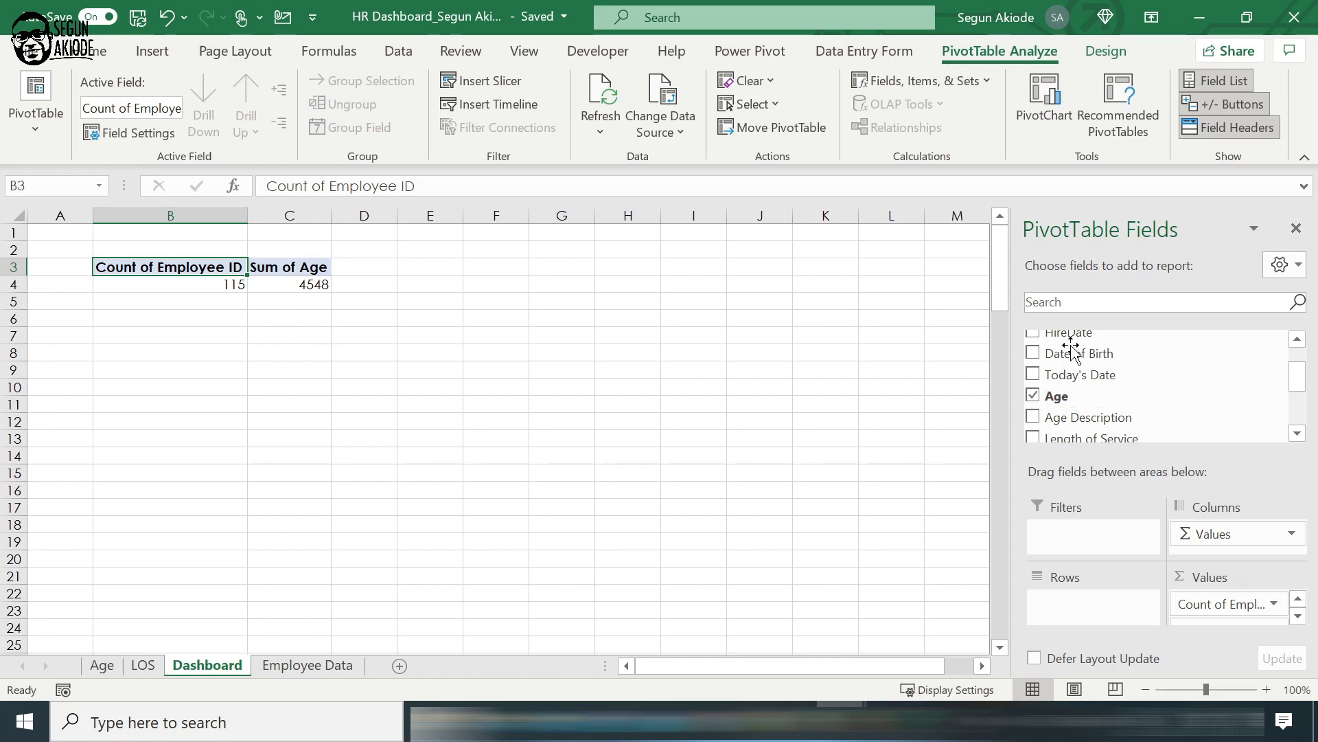
left_click(1295, 435)
left_click(1297, 432)
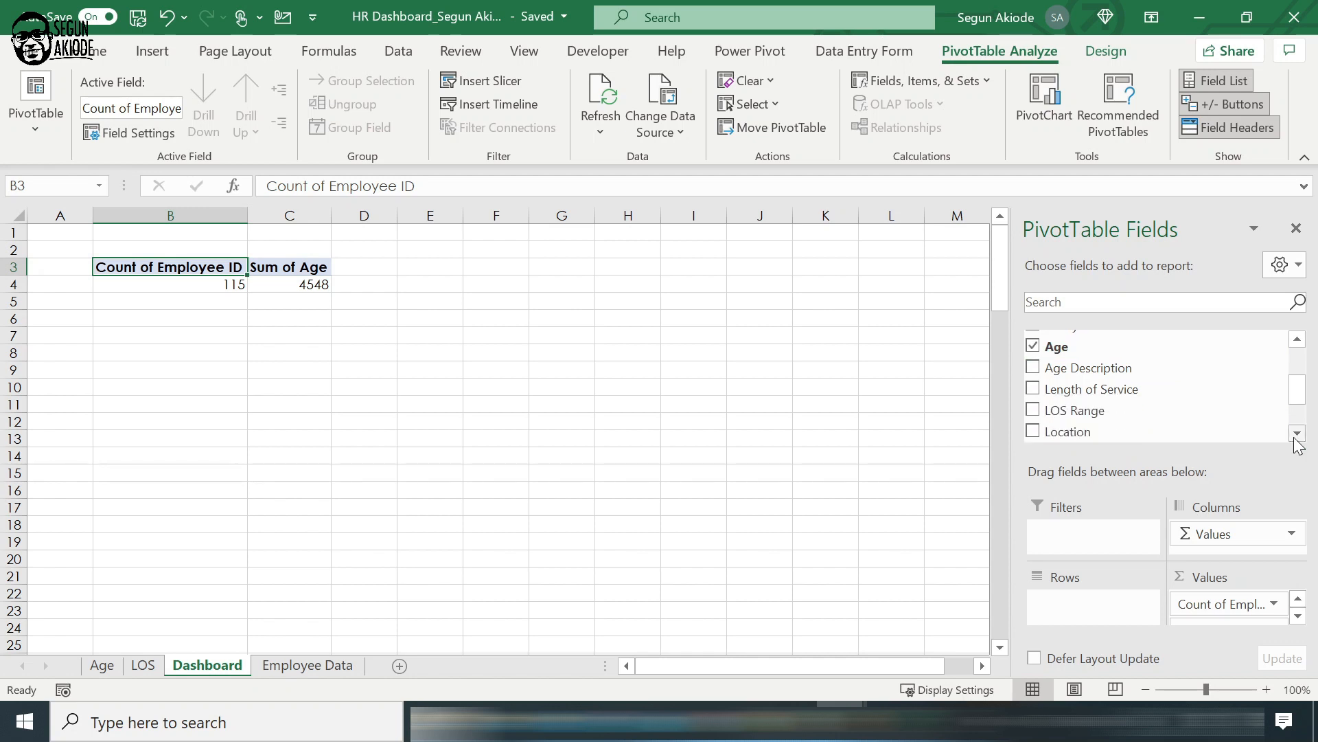
left_click(1031, 390)
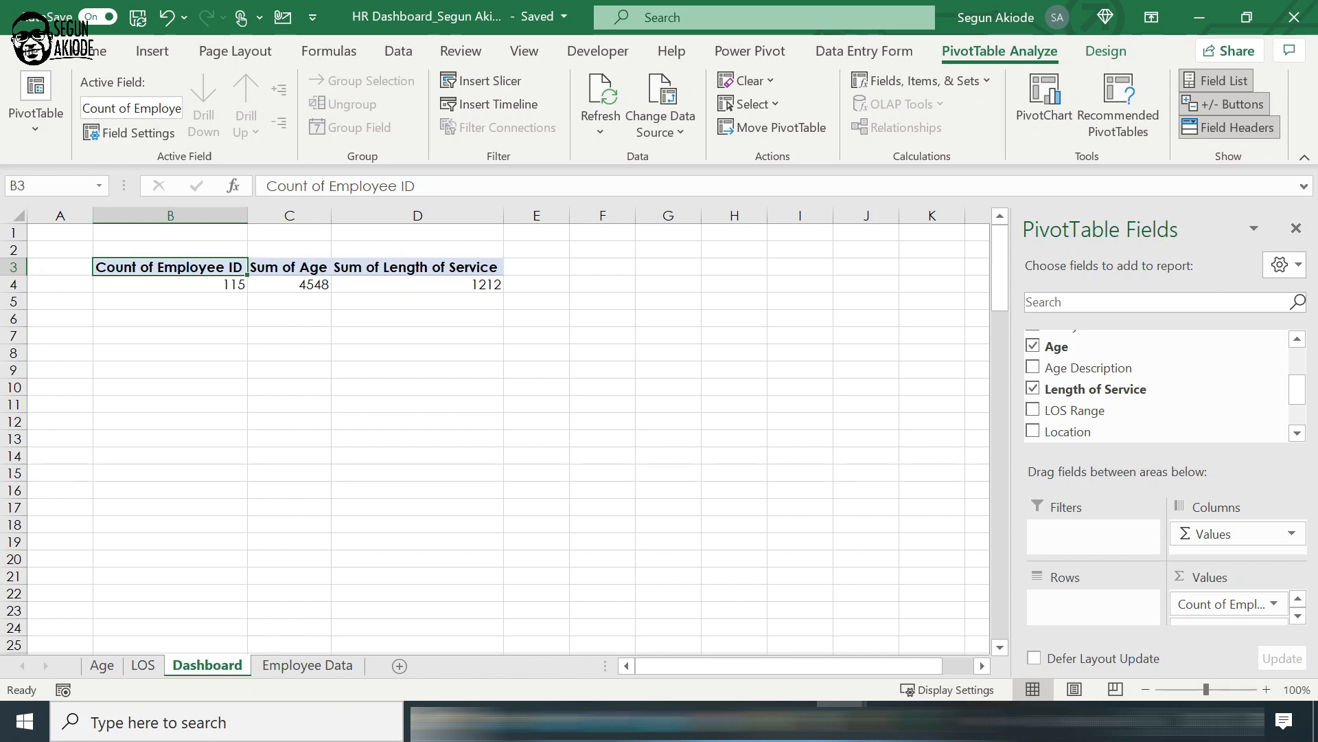
left_click_drag(1230, 536, 1065, 618)
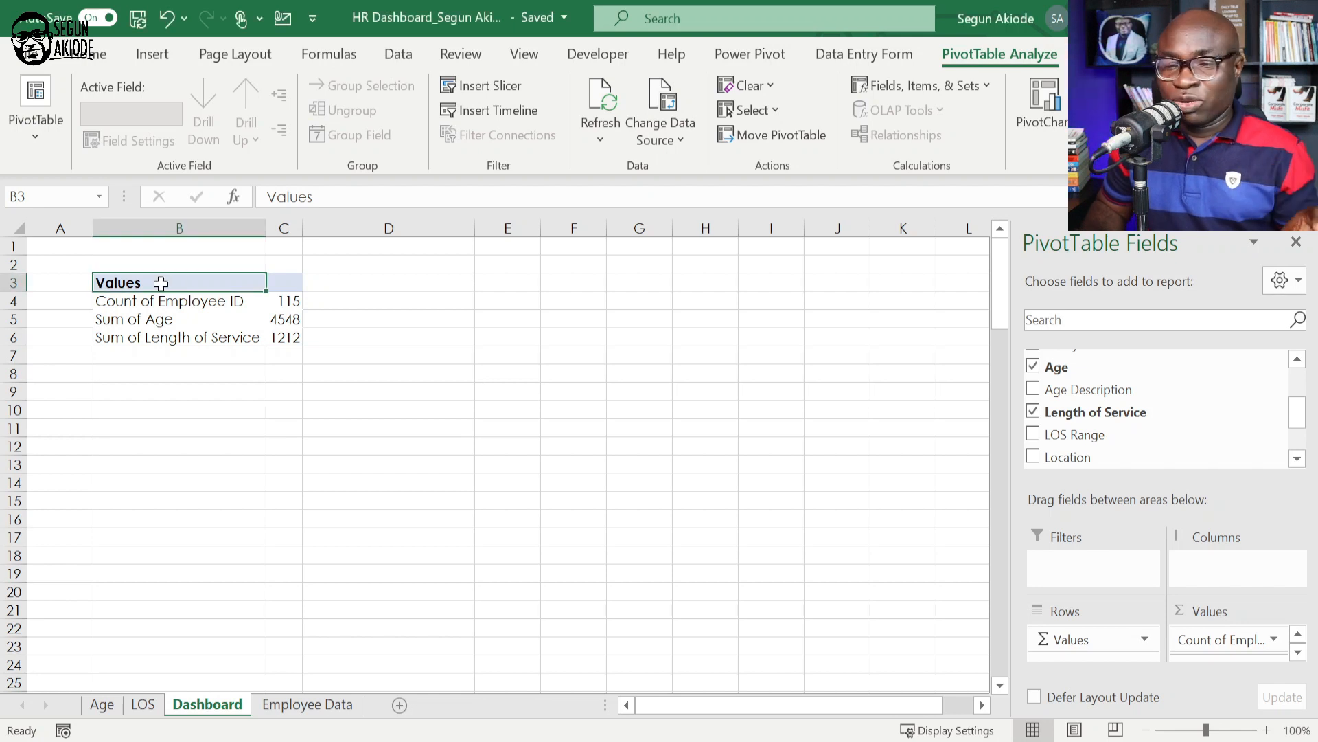
Rename the PivotTable header in cell B3 to "Key HR Metric".
left_click(323, 199)
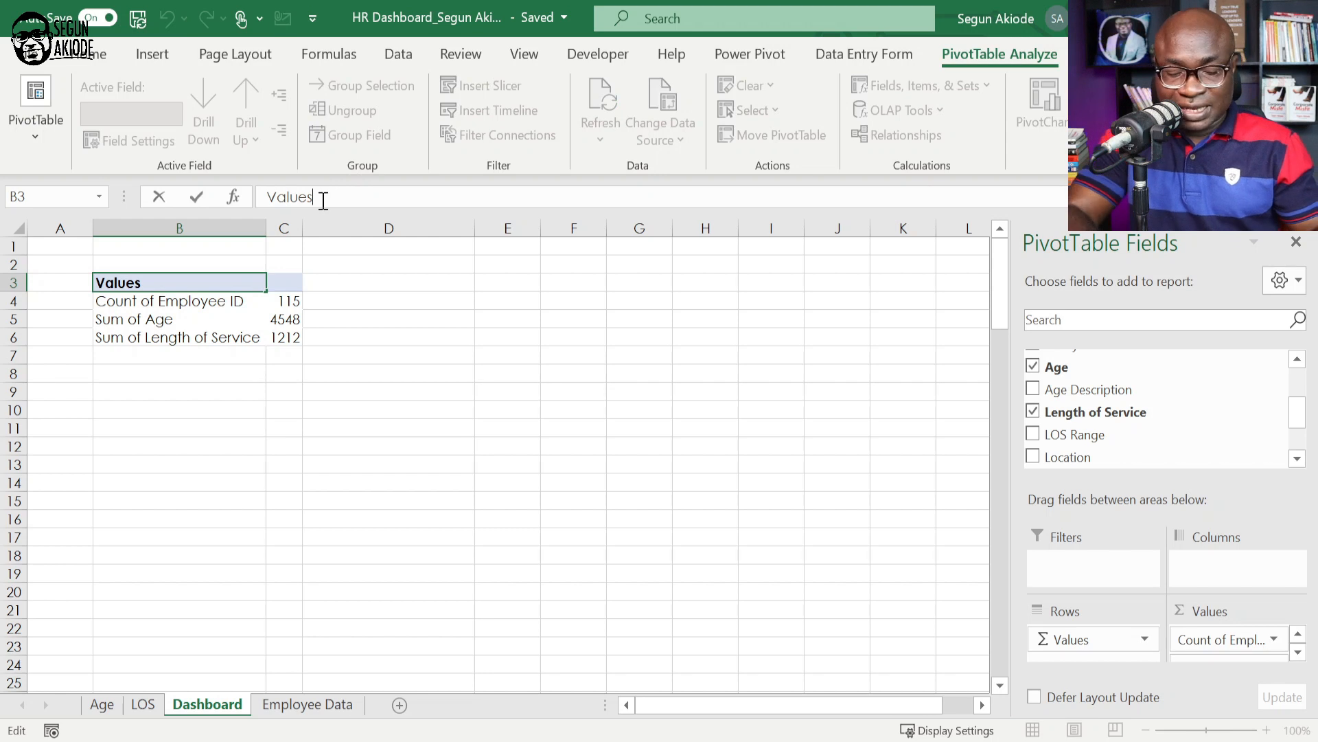
key("BackSpace")
key("BackSpace")
key("BackSpace")
key("BackSpace")
key("BackSpace")
key("BackSpace")
type("HR")
key("BackSpace")
key("BackSpace")
key("BackSpace")
type("Key ")
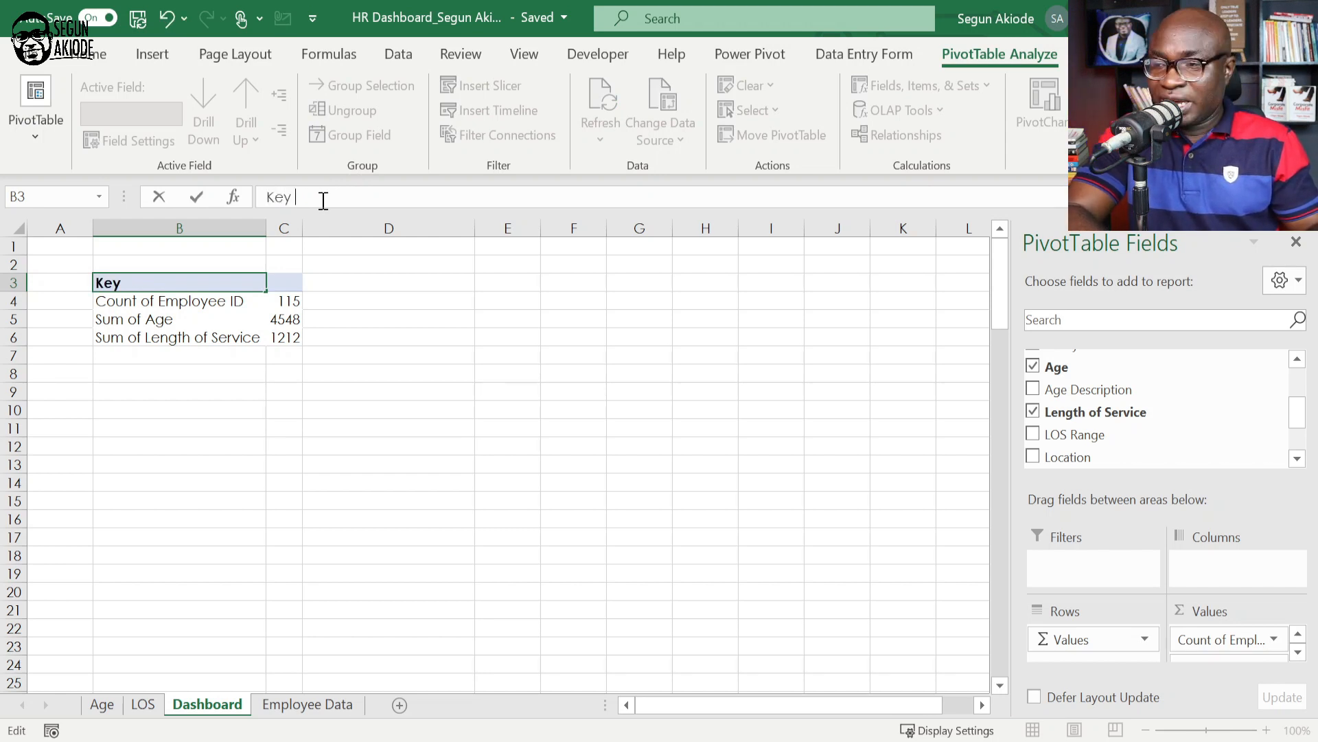
type("HR Metric")
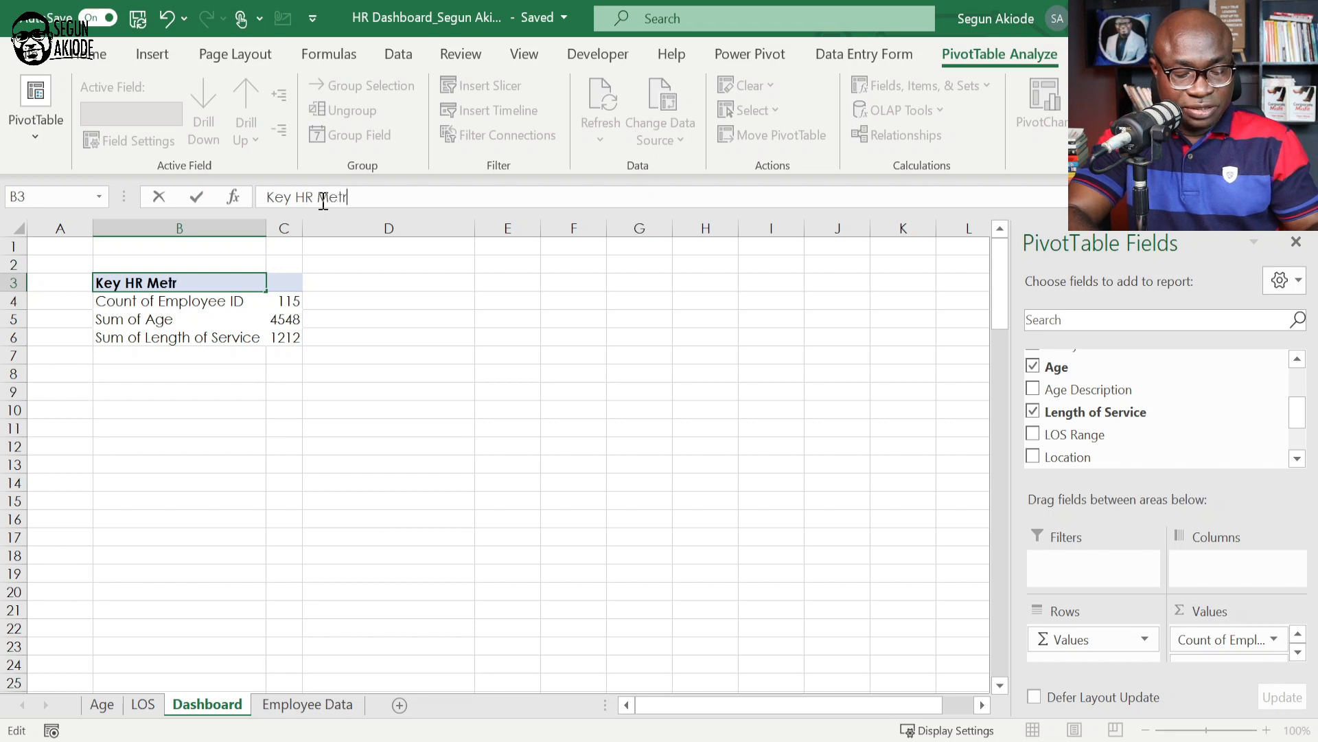
Rename the Count of Employee ID label in cell B4 to "Employee Headcount".
left_click(147, 301)
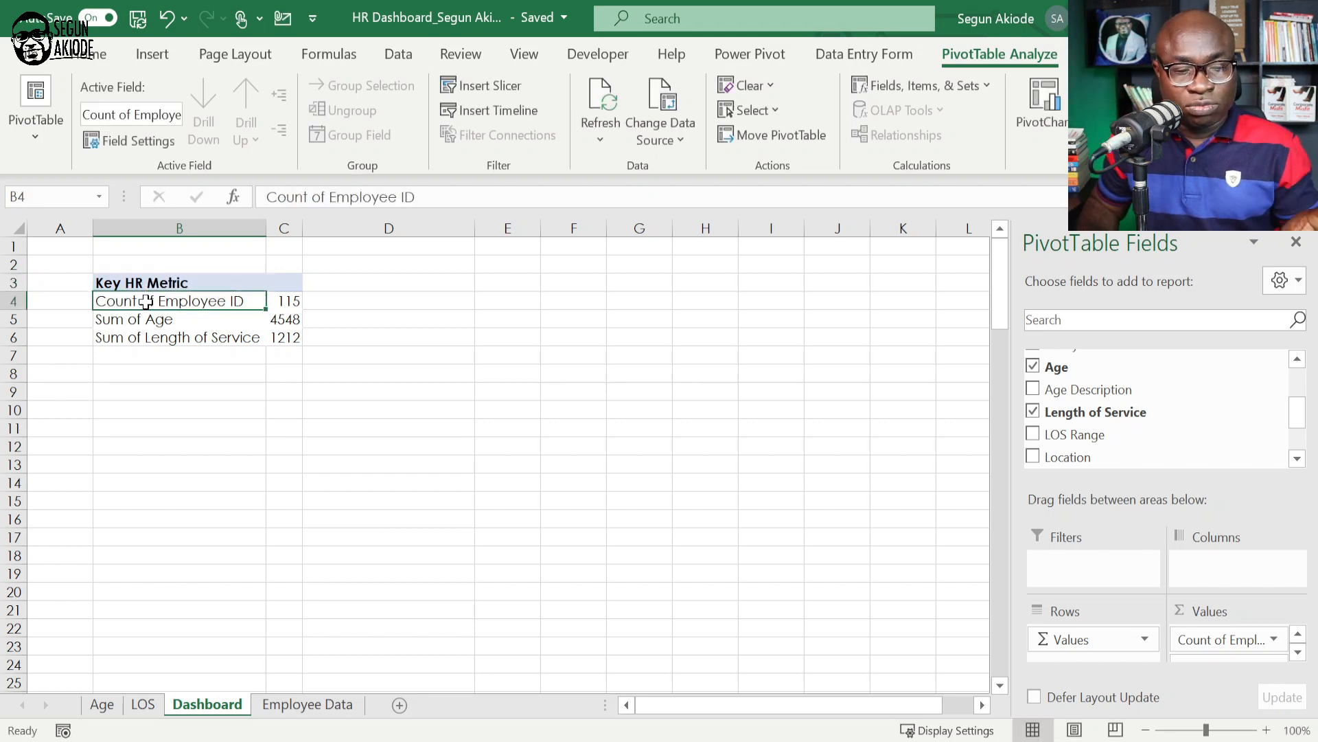
left_click(270, 198)
type("Employ")
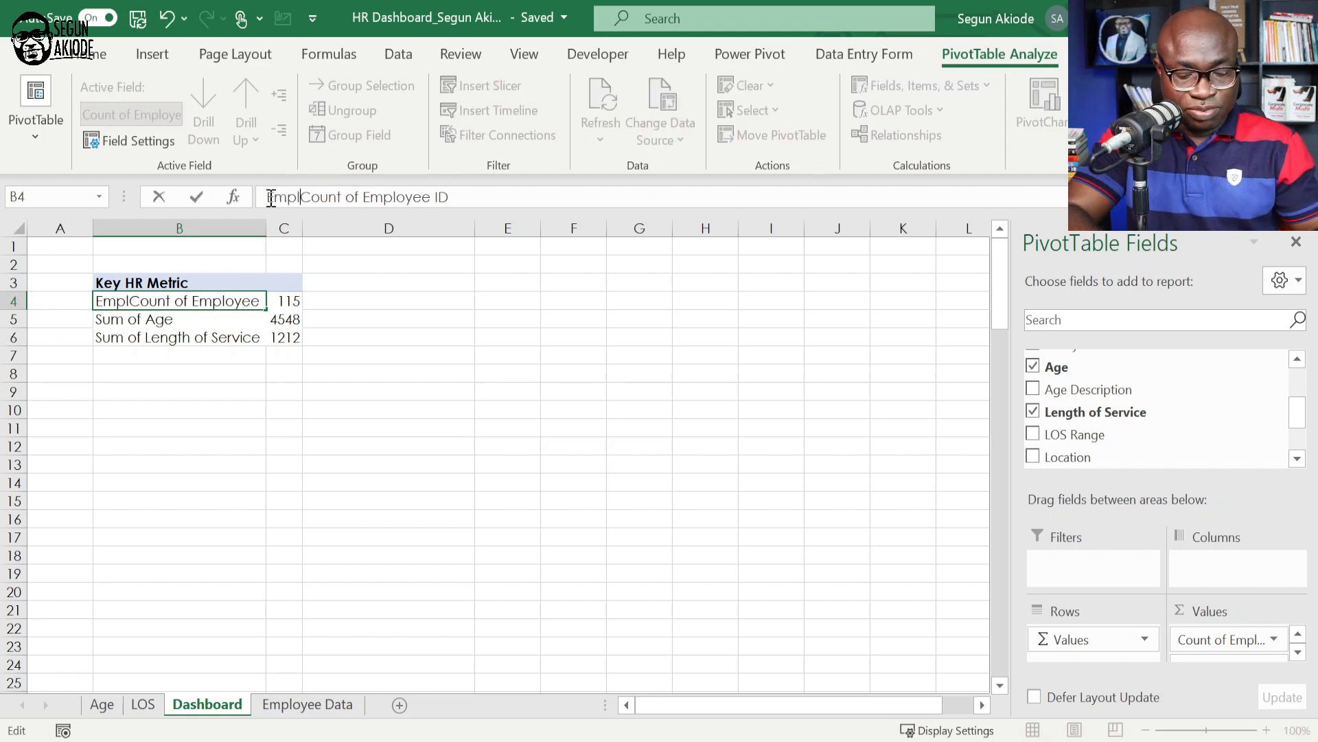
type("ee Head")
key("Delete")
type("c")
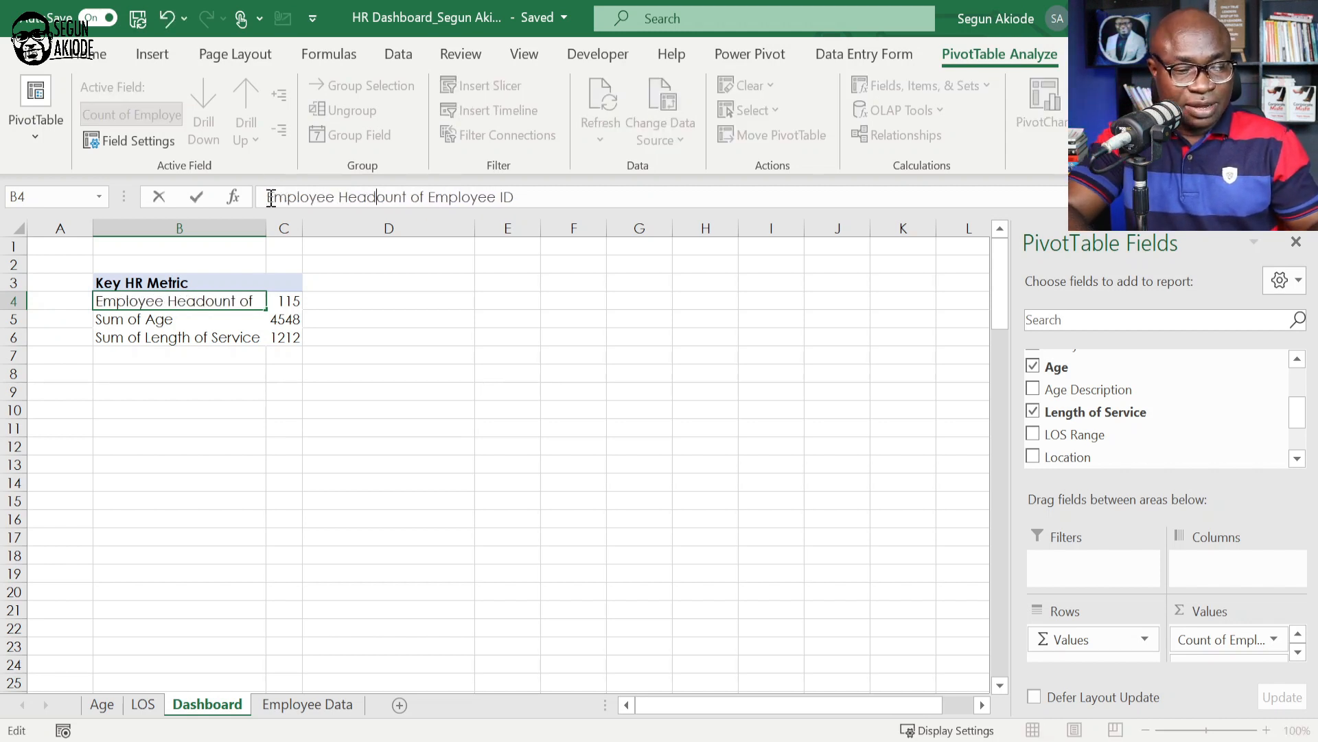
key("End")
key("BackSpace")
key("BackSpace")
key("BackSpace")
key("BackSpace")
key("BackSpace")
key("BackSpace")
key("BackSpace")
key("BackSpace")
key("BackSpace")
key("BackSpace")
key("BackSpace")
key("BackSpace")
key("BackSpace")
key("BackSpace")
key("BackSpace")
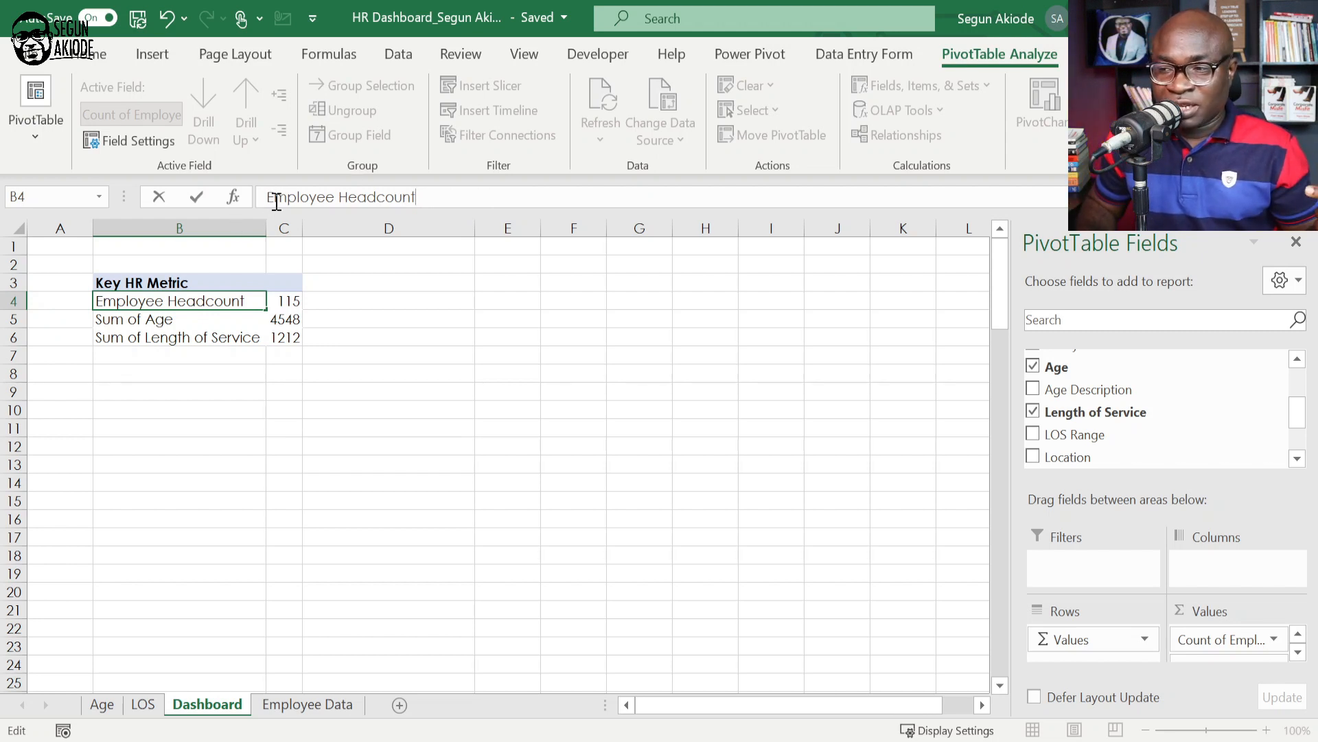
Change the Age value field in the Key HR Metric table to summarize by Average.
left_click(171, 322)
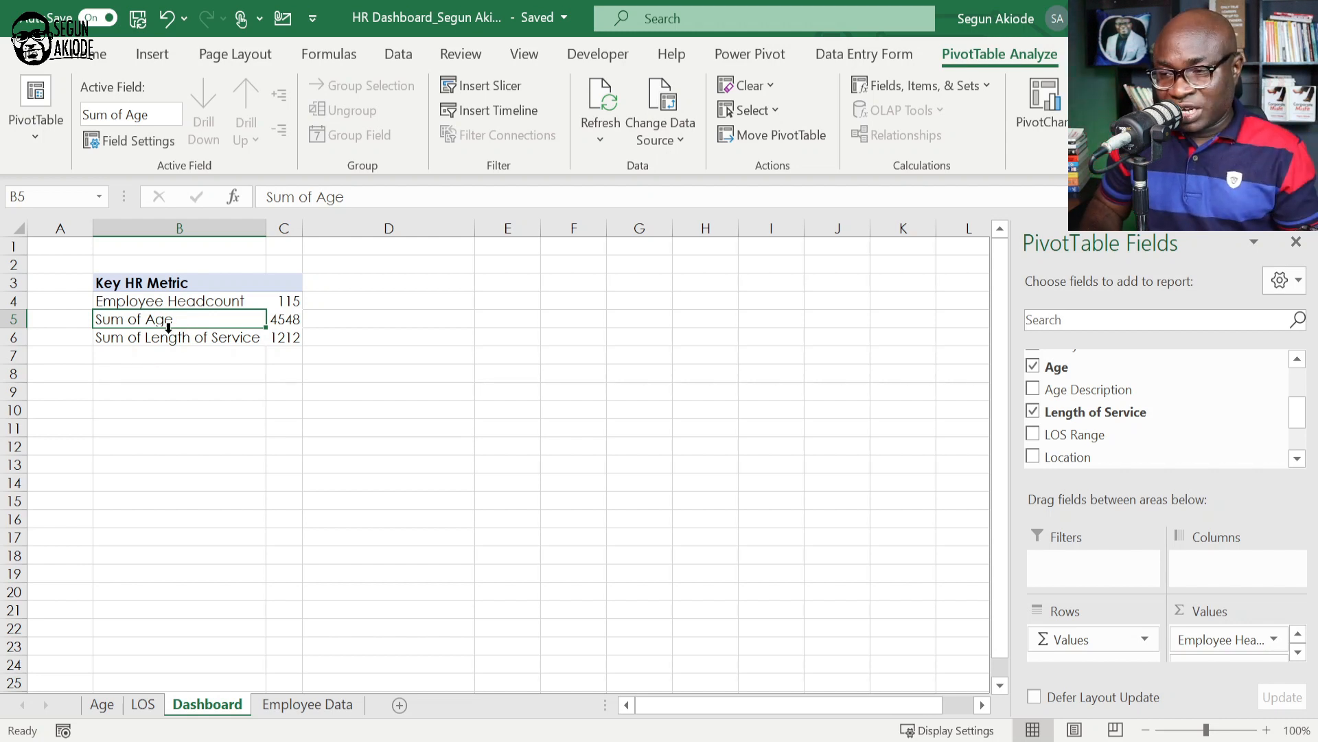
left_click(162, 342)
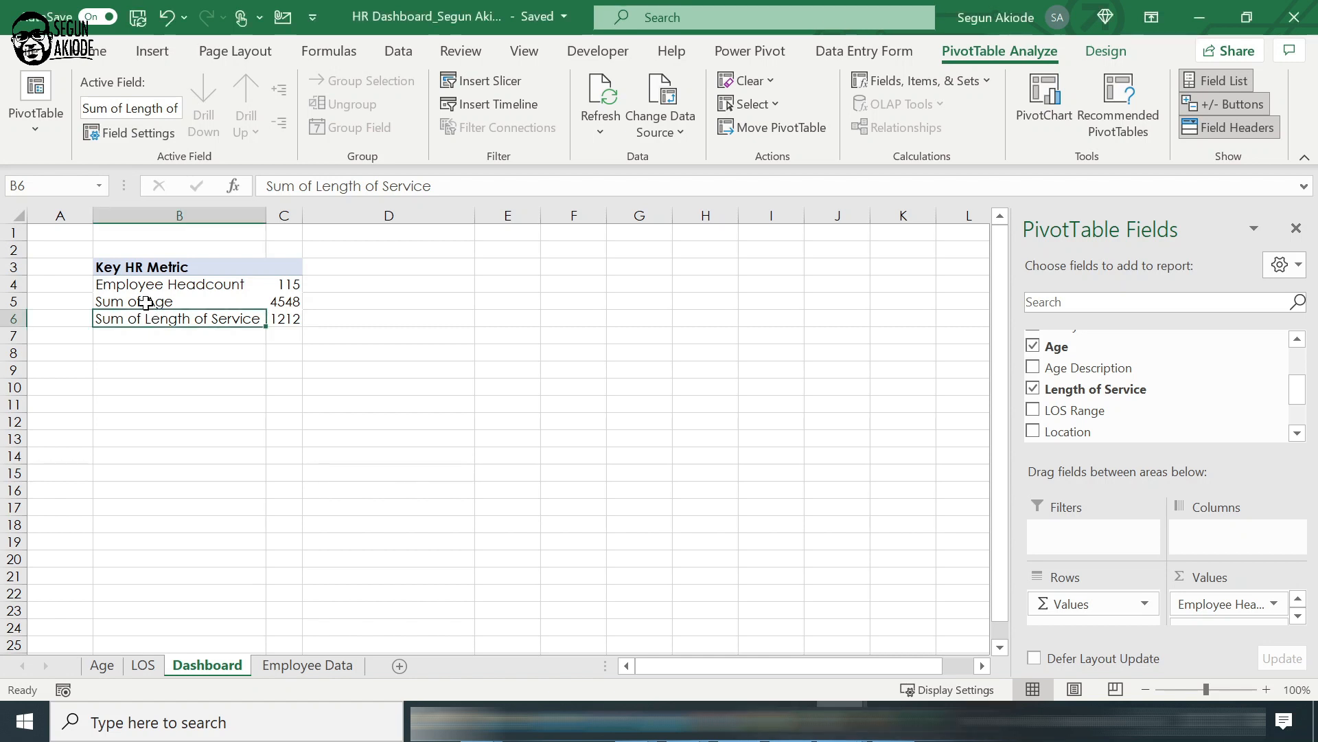
left_click(149, 301)
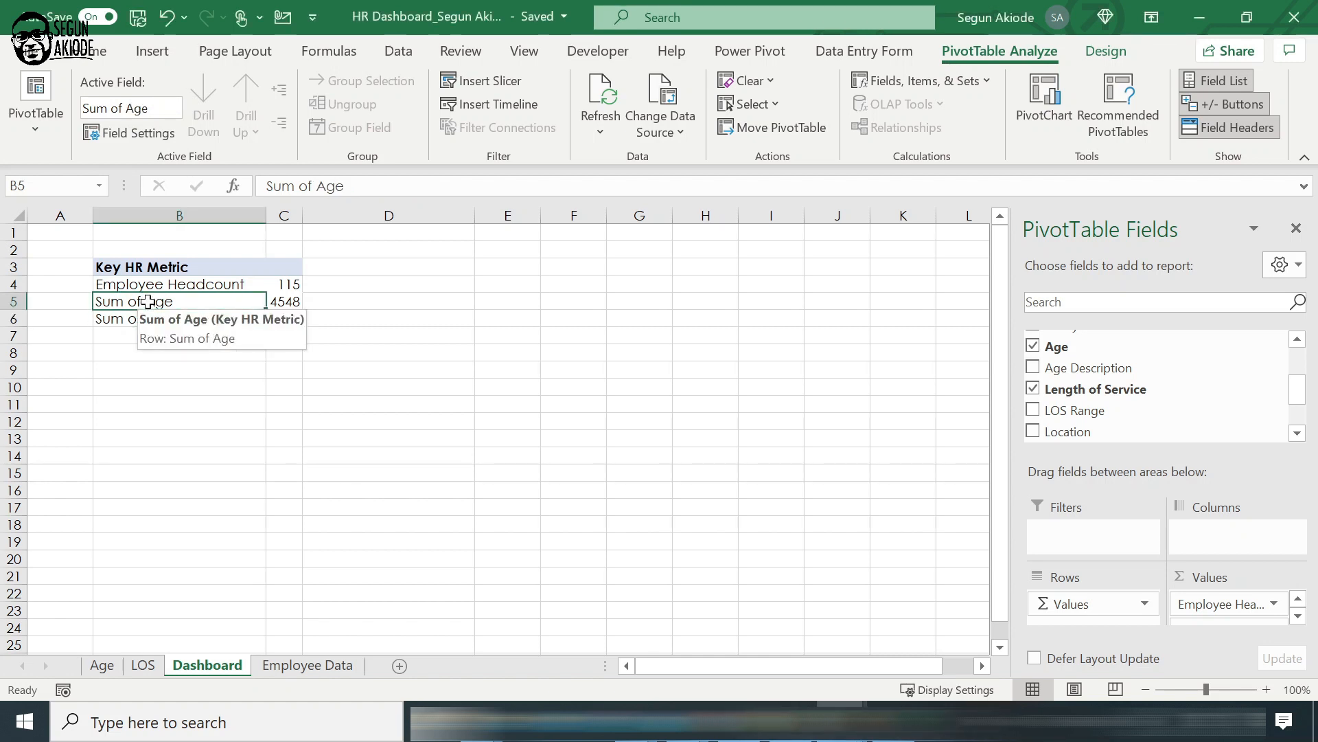
right_click(148, 301)
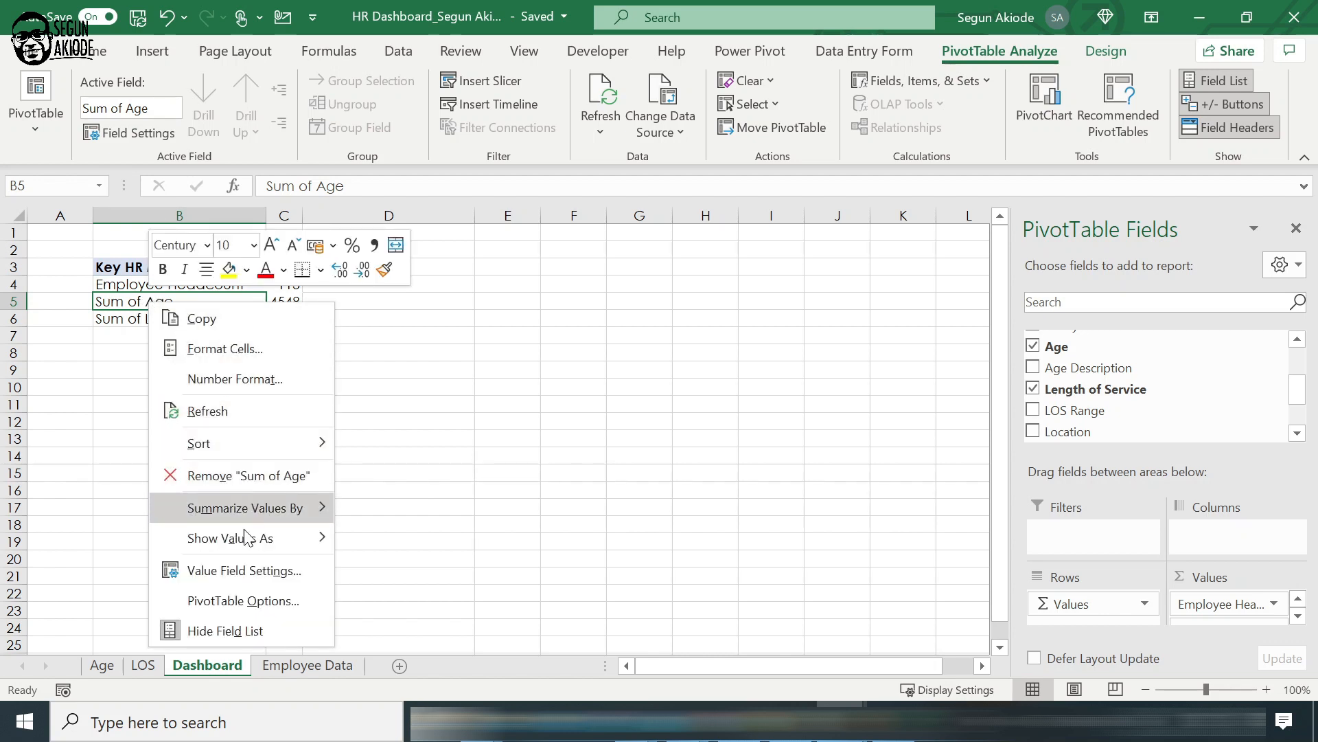
left_click(240, 570)
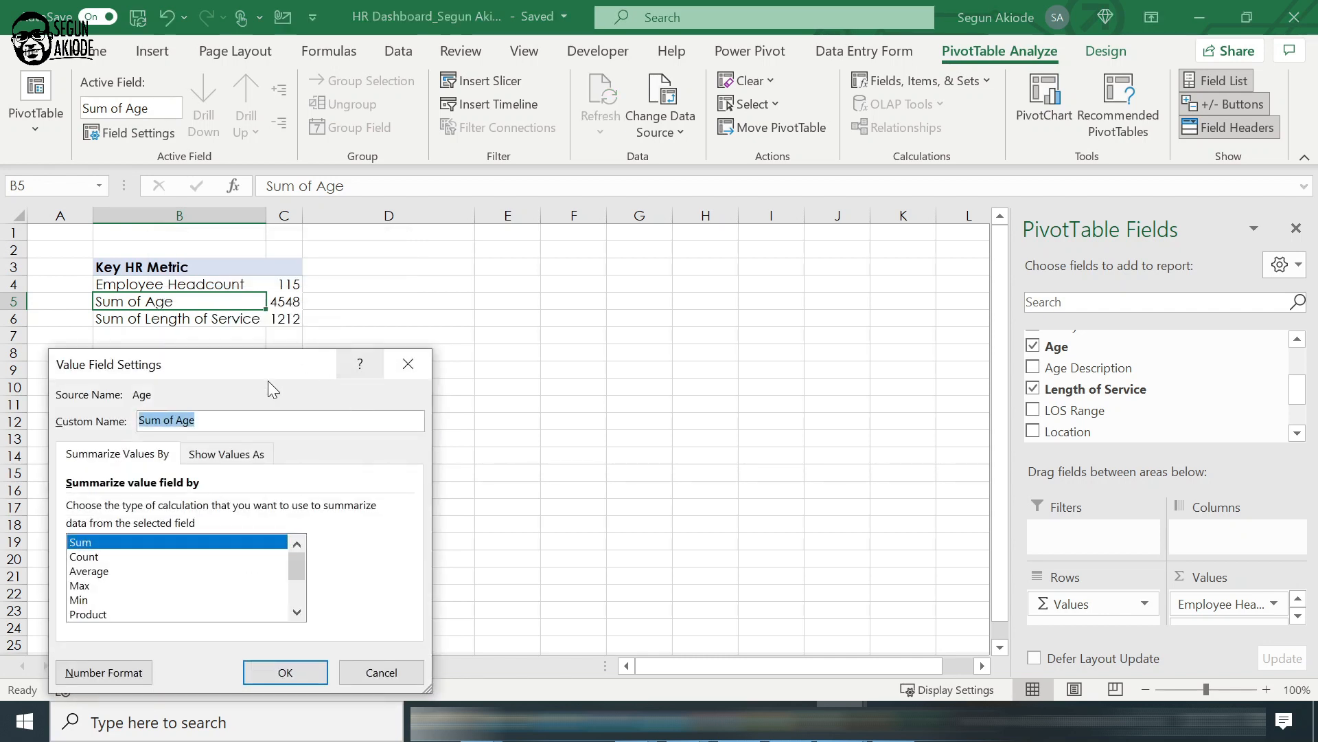
left_click_drag(206, 363, 394, 236)
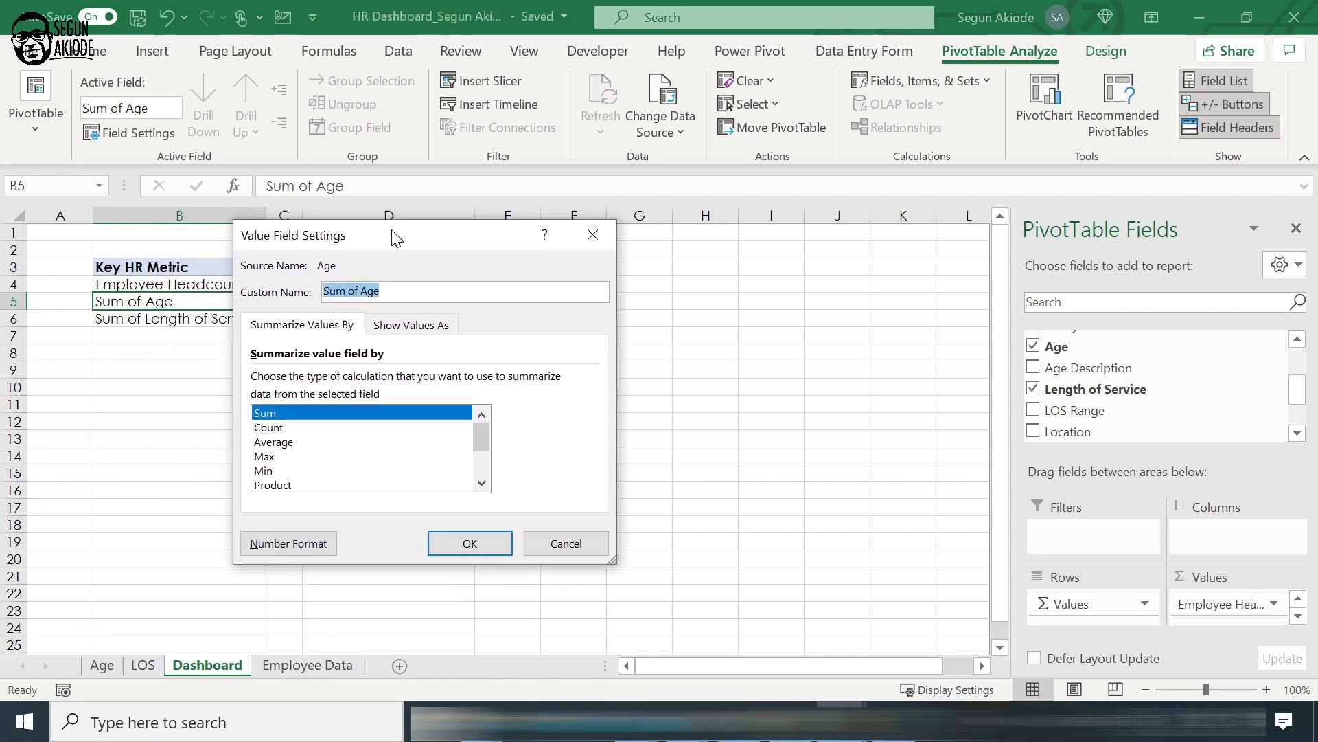
left_click(293, 443)
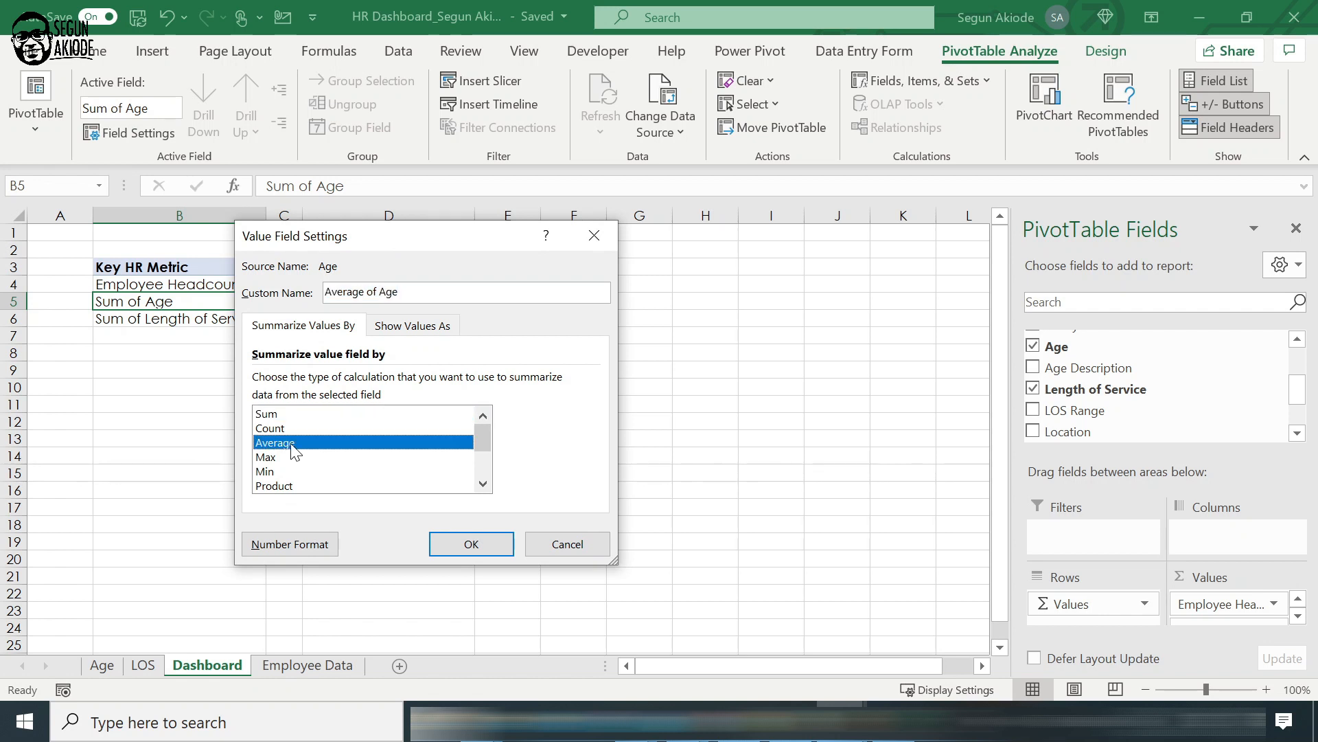
left_click(454, 544)
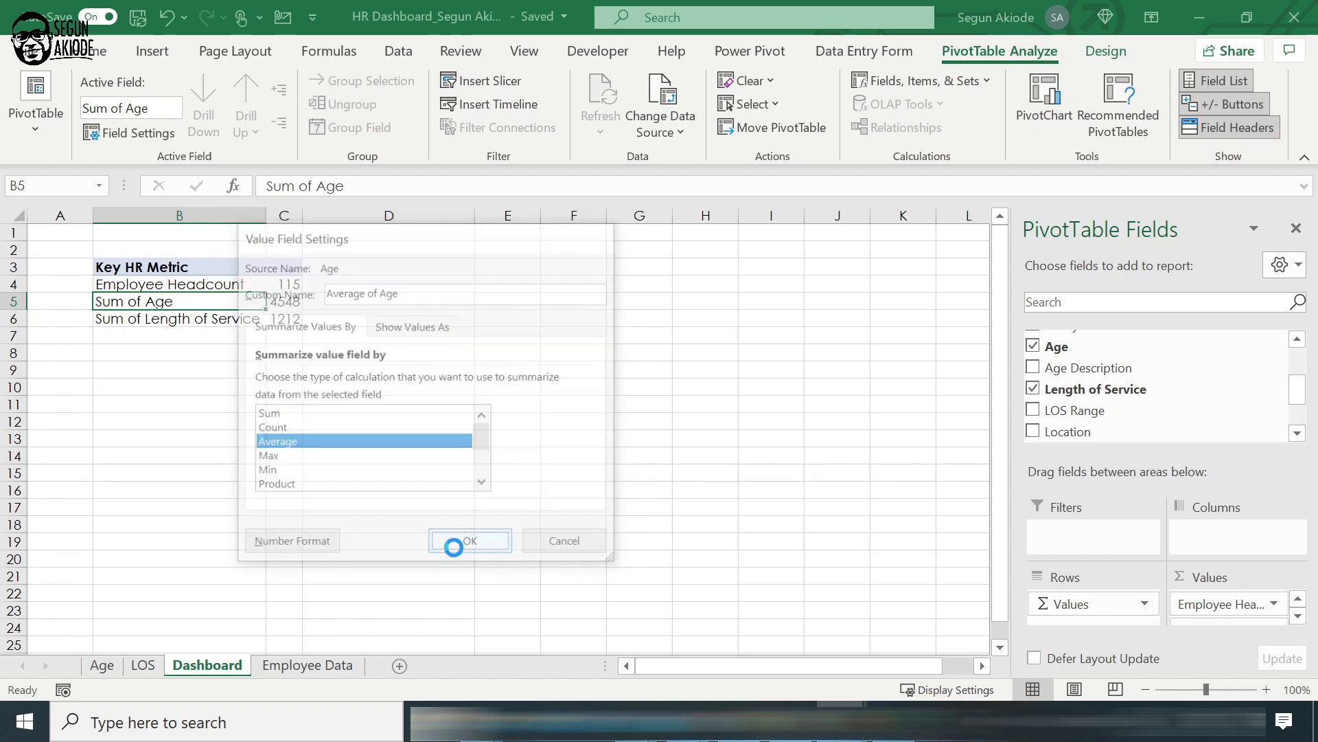
Change the Length of Service value field to summarize by Average.
left_click(190, 318)
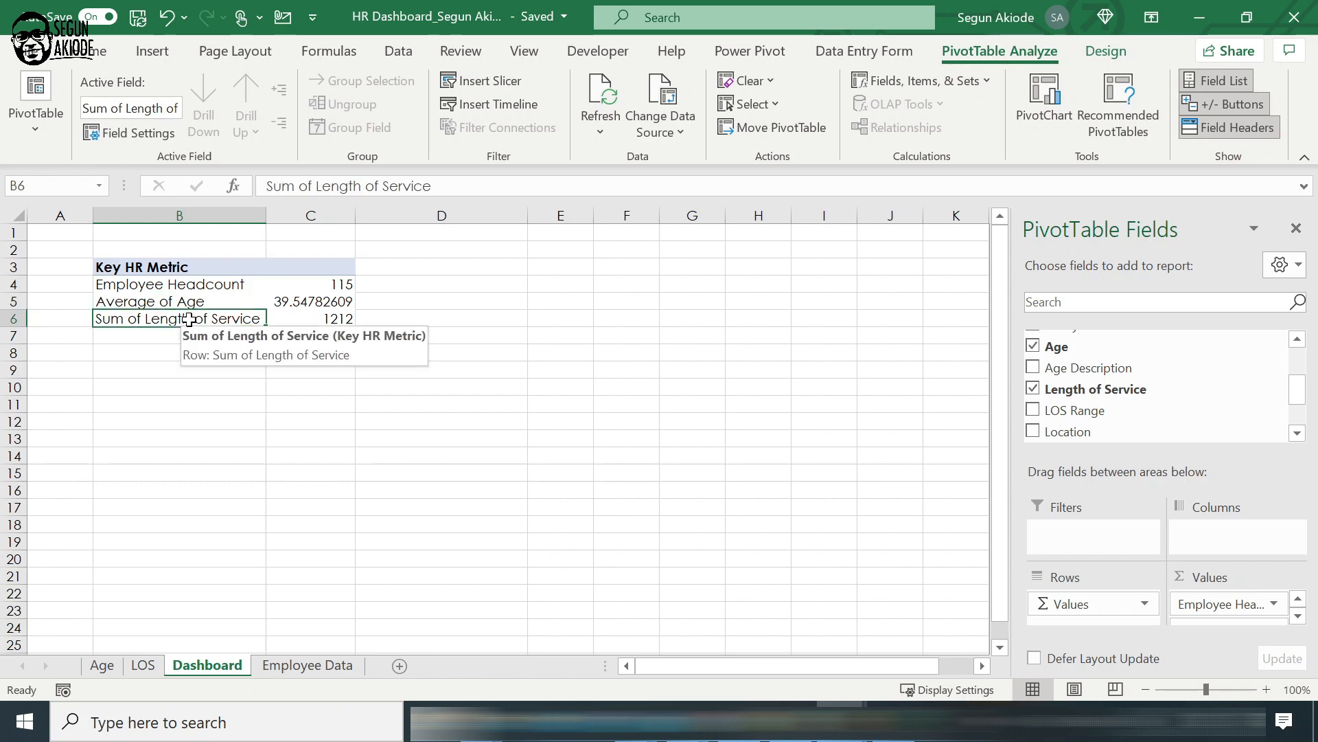
right_click(191, 318)
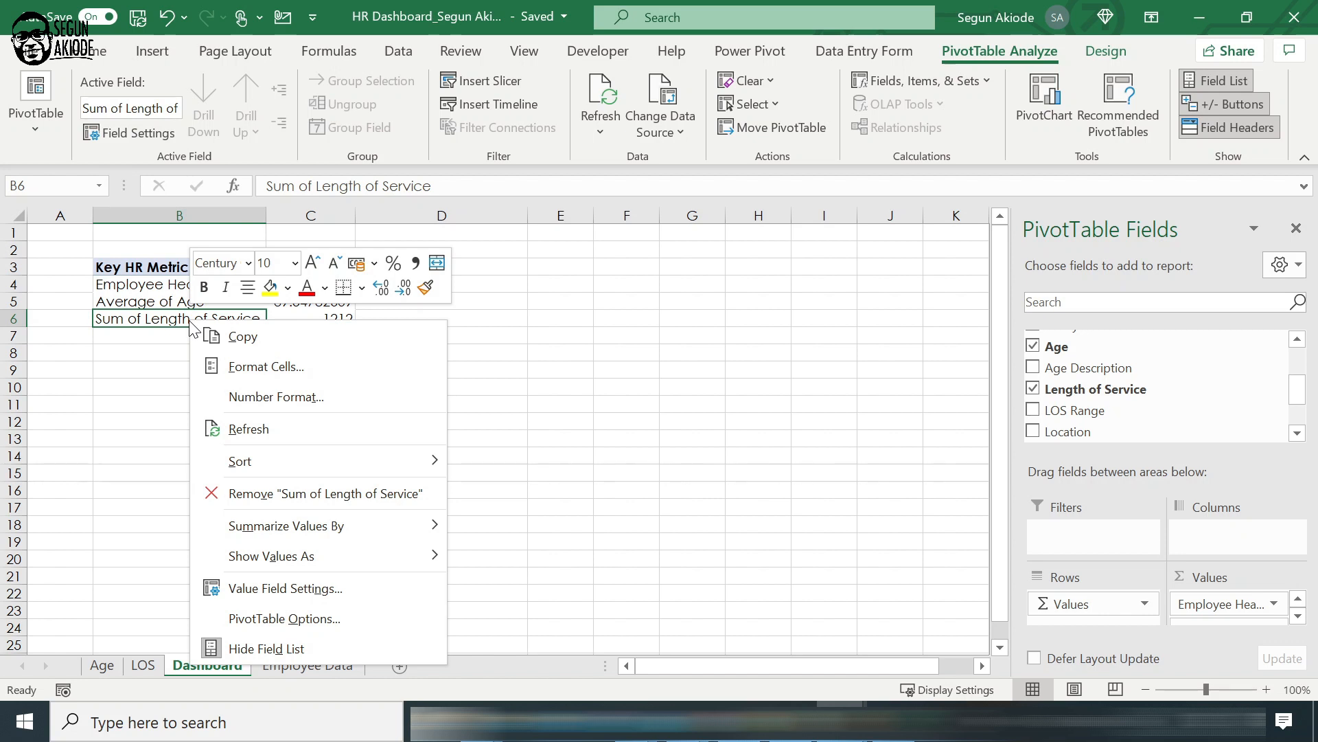
left_click(281, 587)
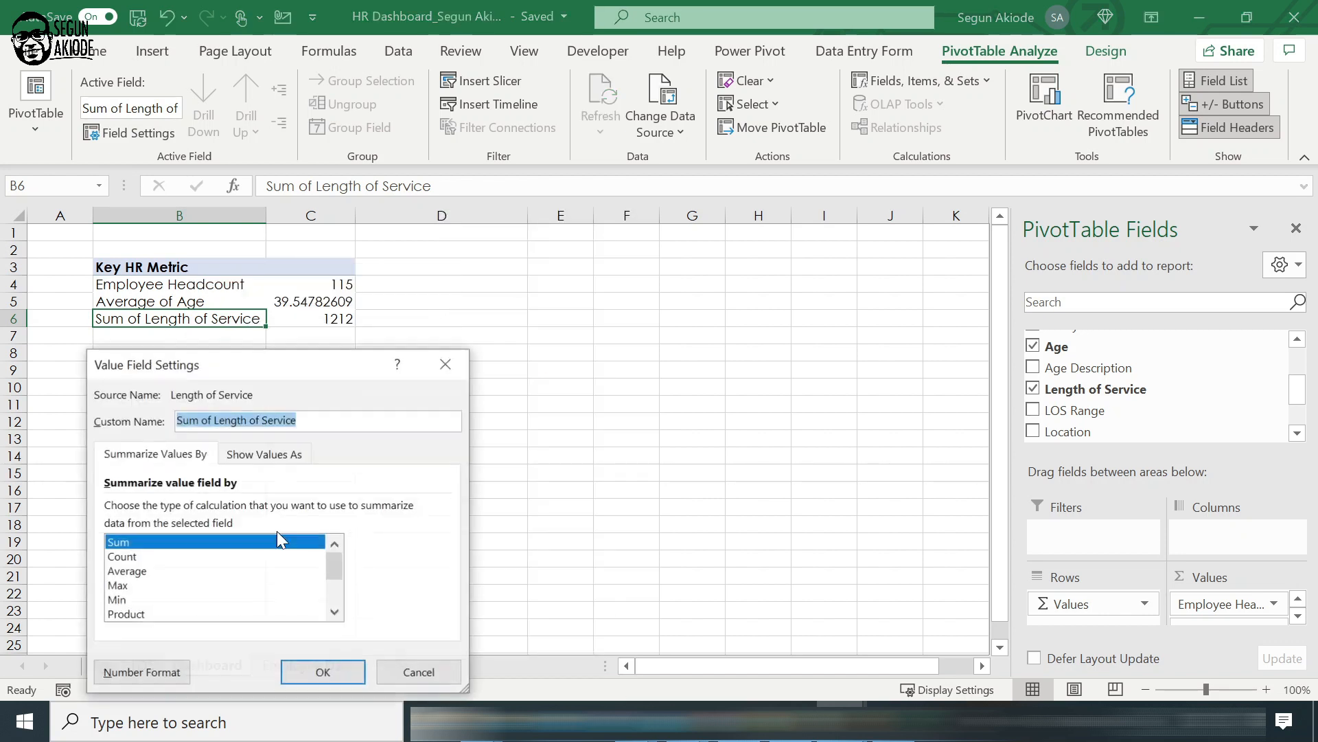
left_click_drag(238, 372, 342, 232)
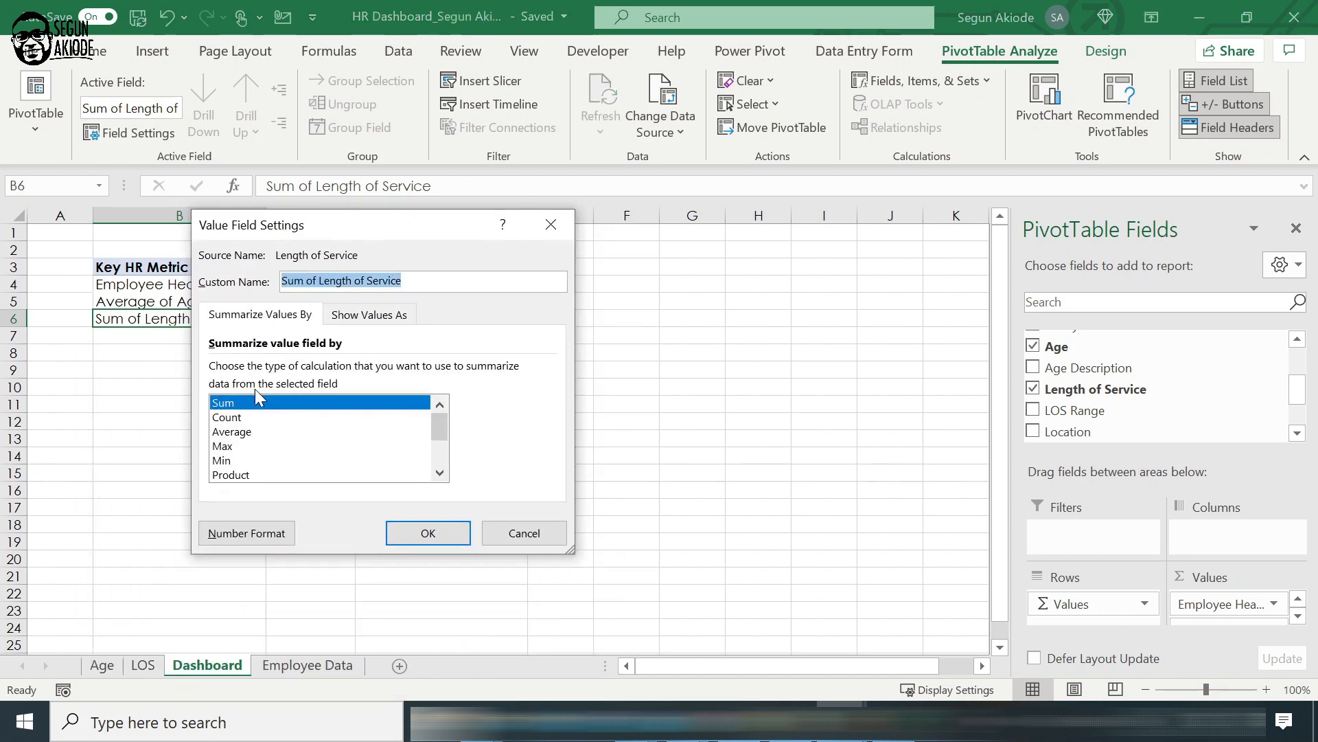
left_click(237, 431)
left_click(433, 541)
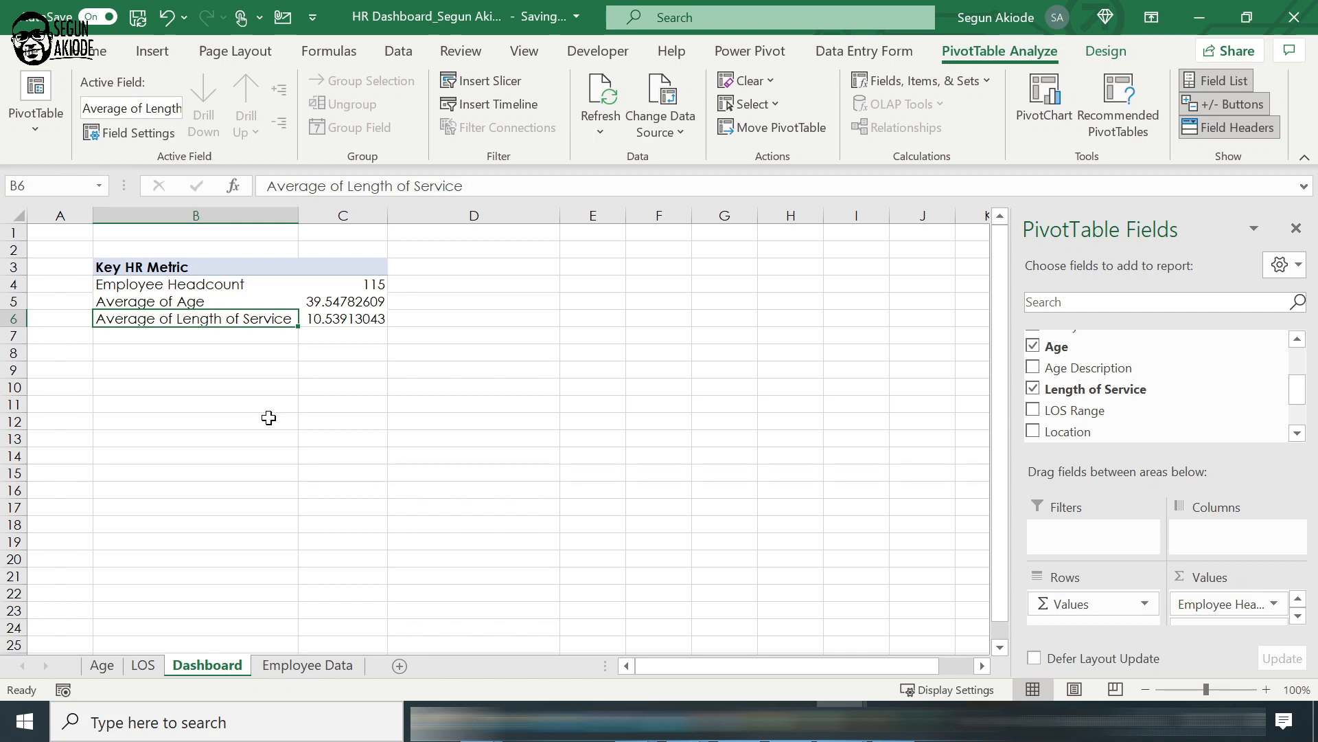
Turn off autofitting column widths on update in the options of the Key HR Metric PivotTable.
left_click(334, 301)
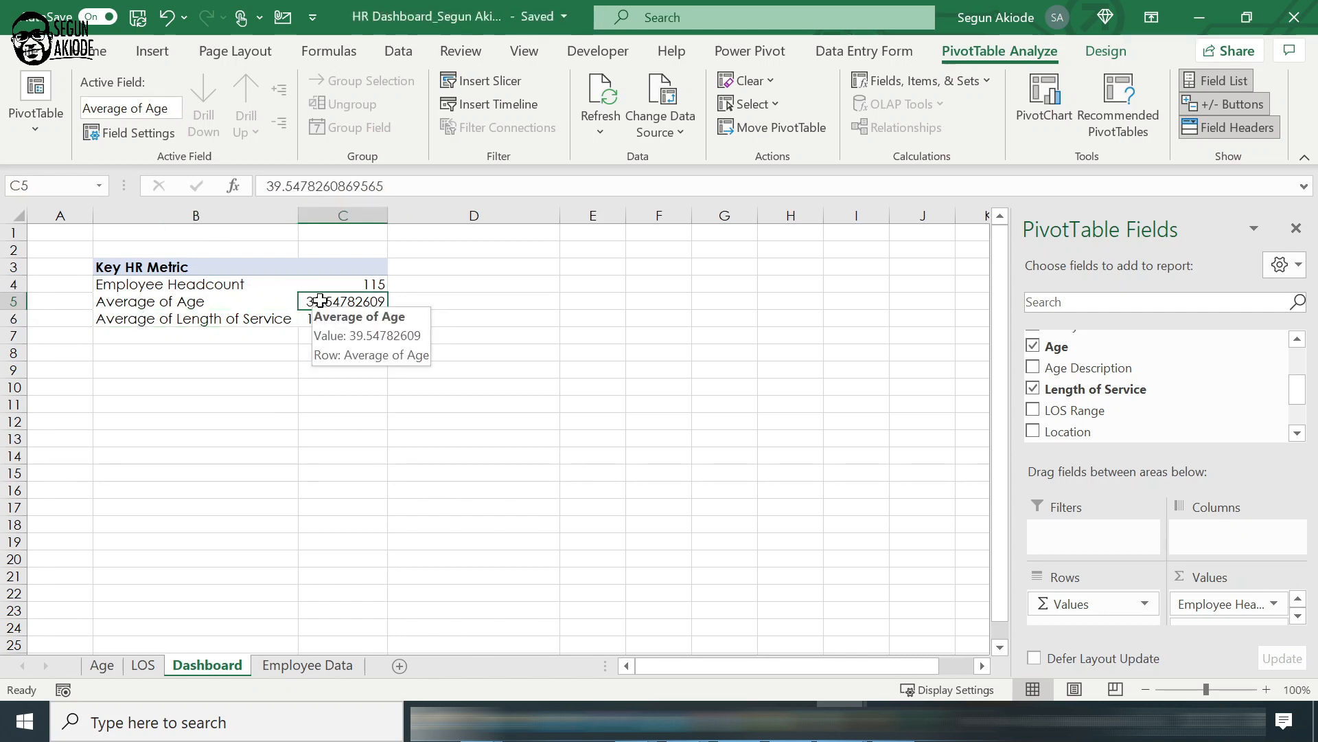
left_click(267, 295)
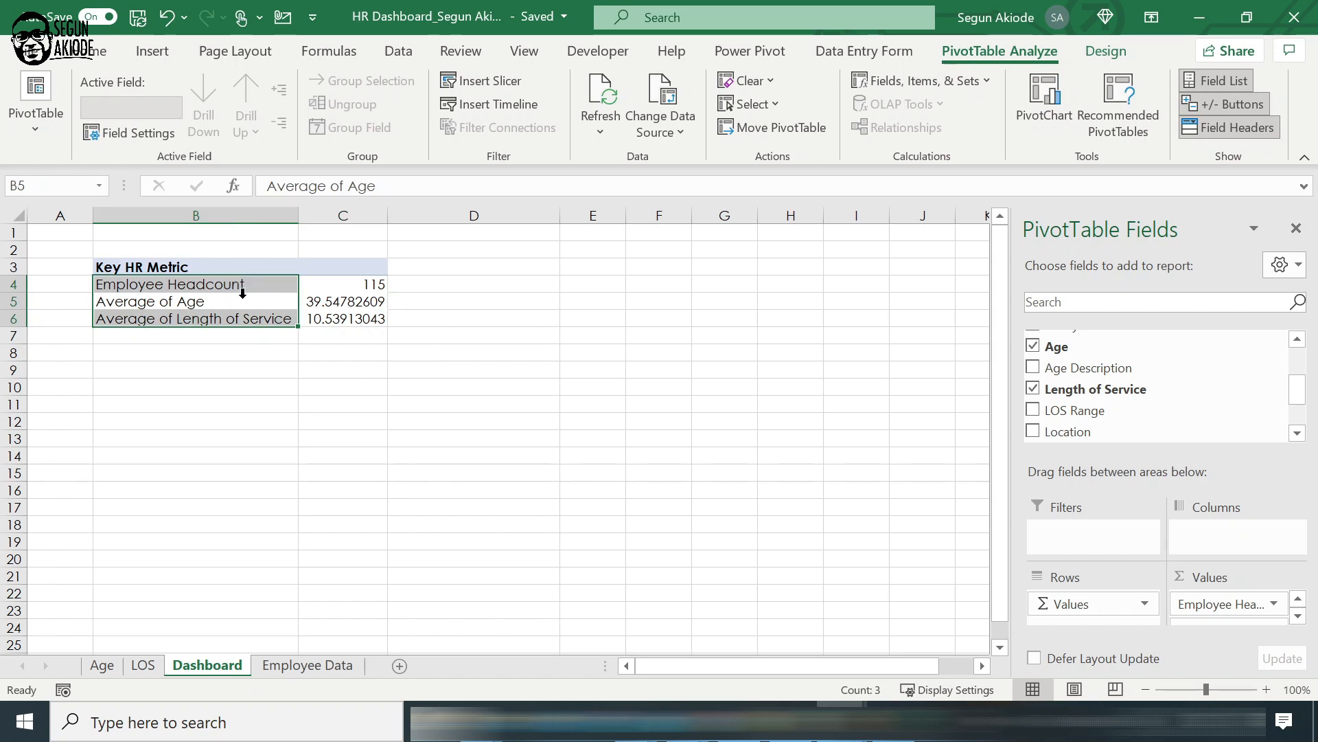
left_click(248, 301)
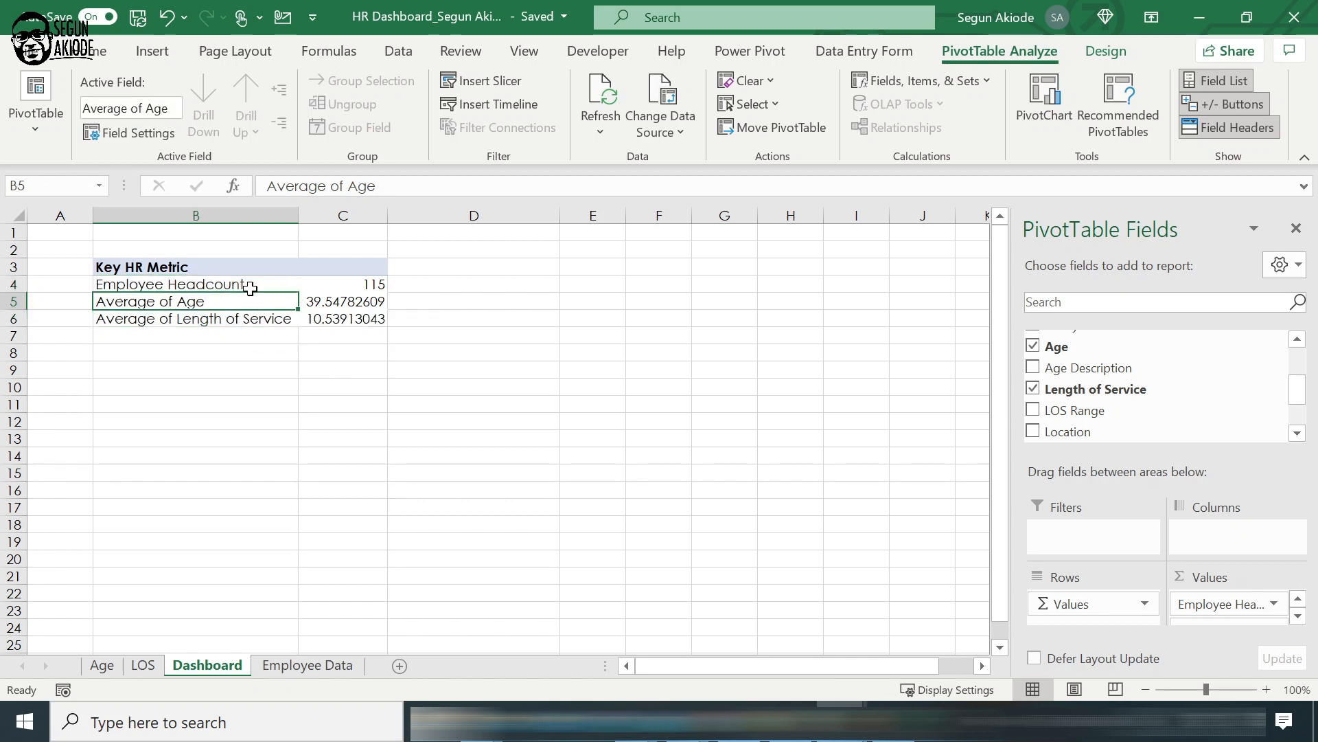
left_click(251, 286)
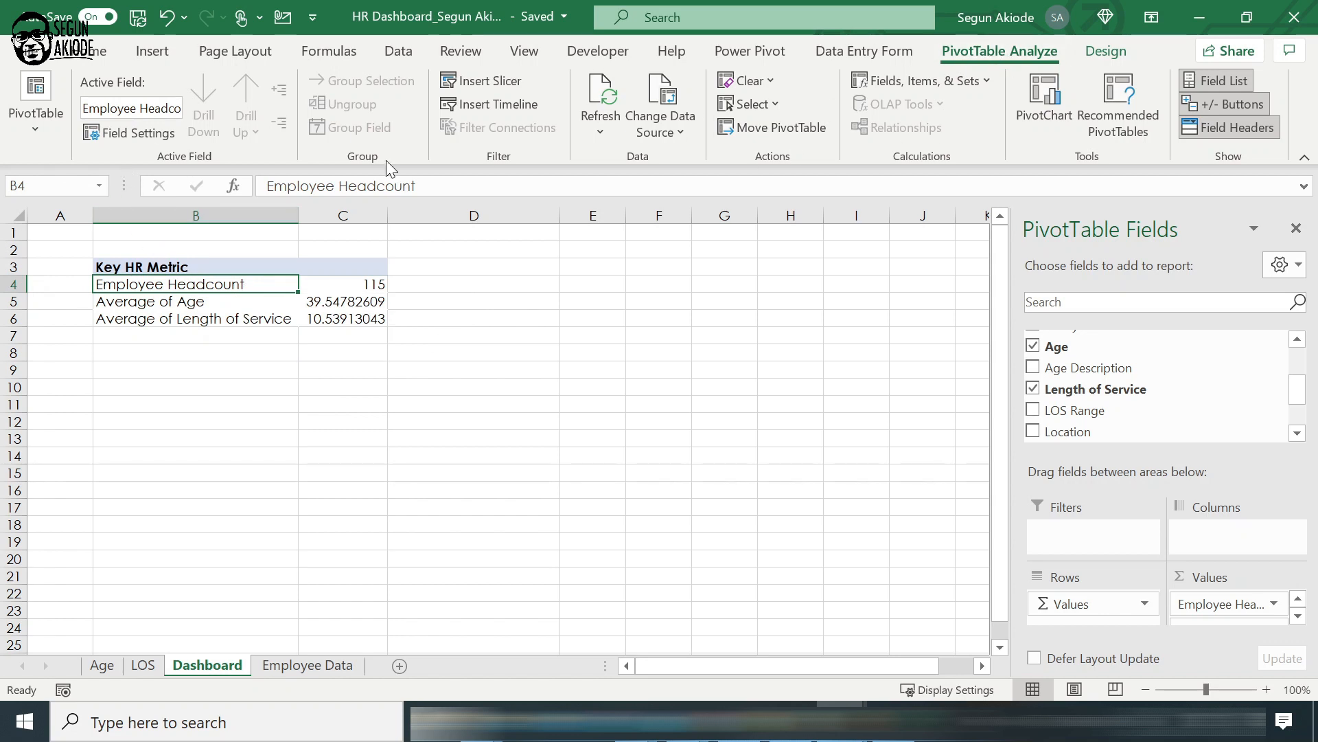
left_click(35, 134)
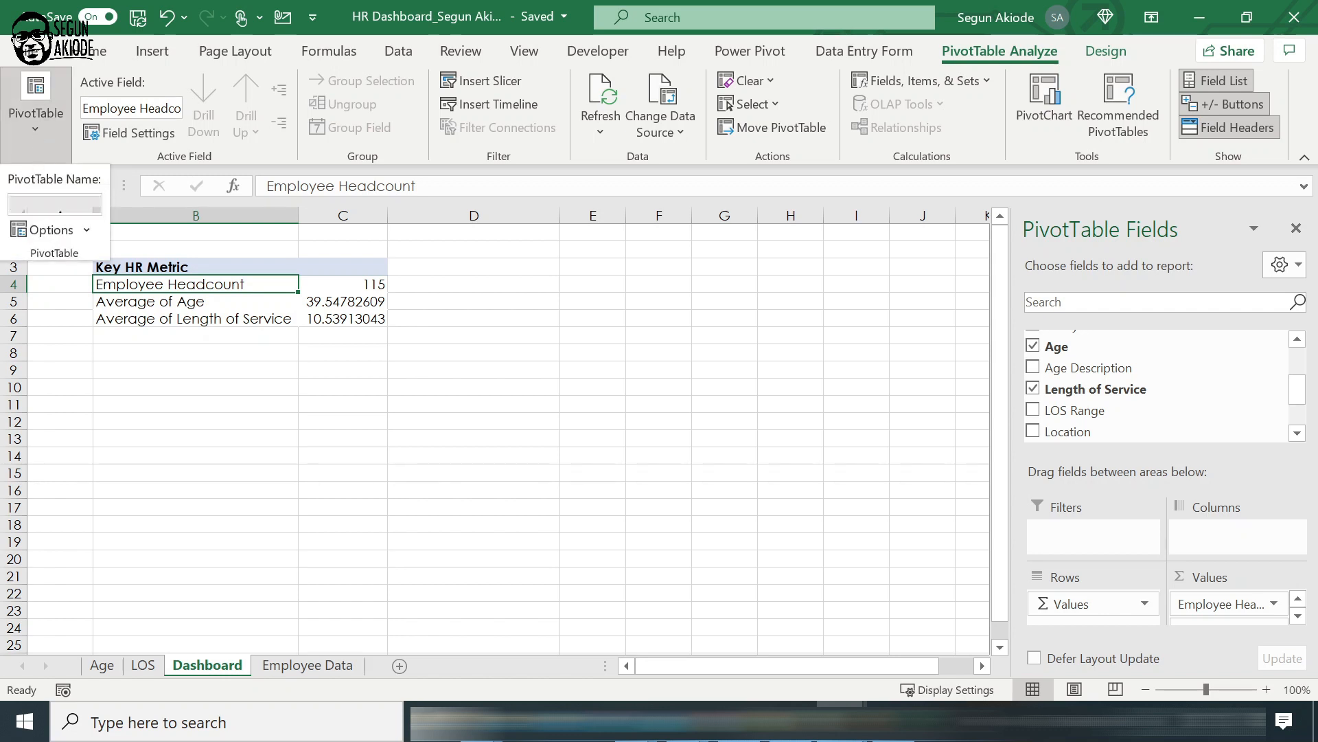
left_click(51, 230)
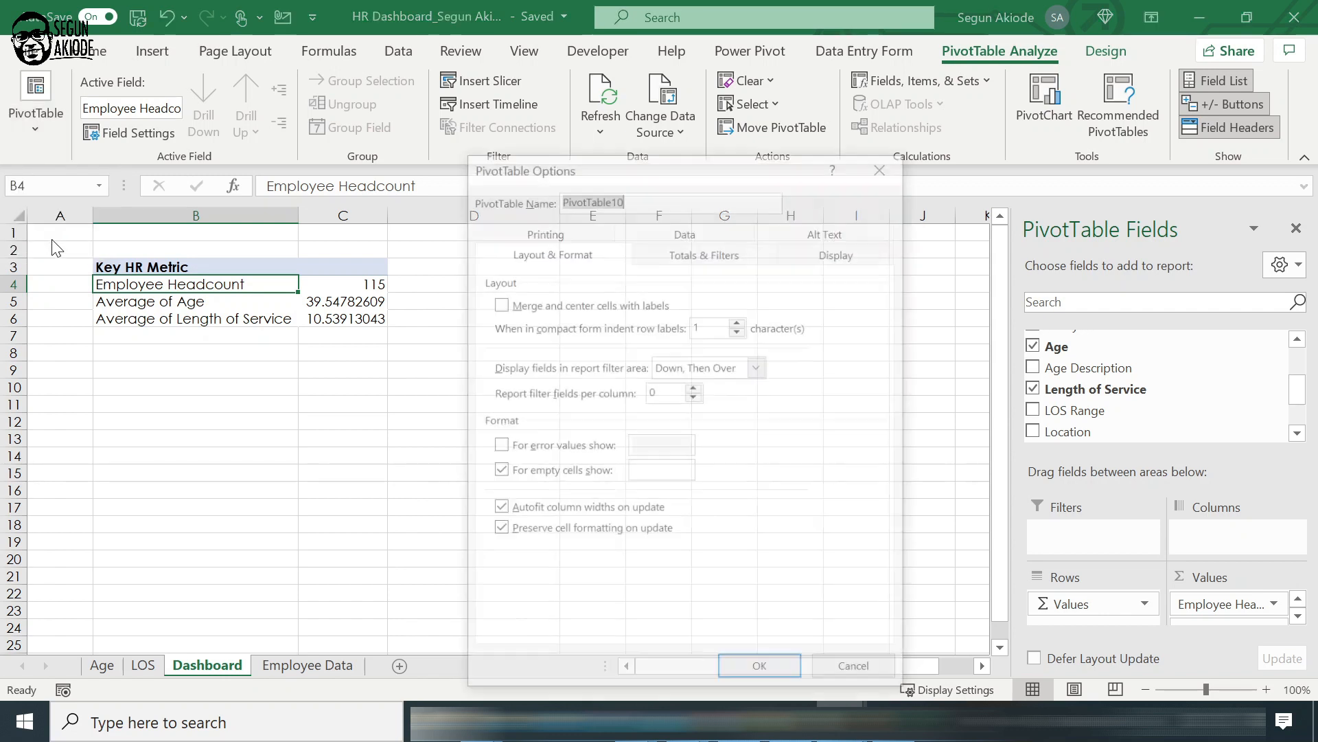
left_click(508, 513)
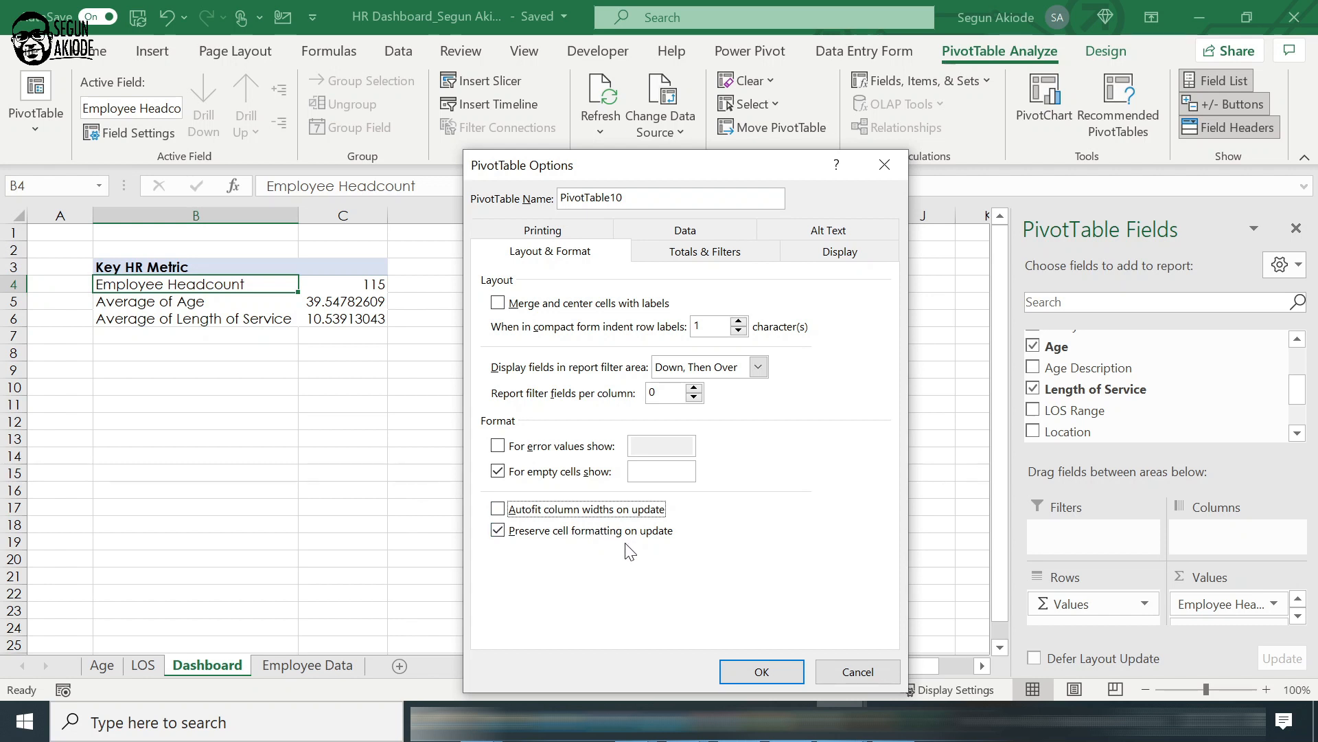
left_click(748, 677)
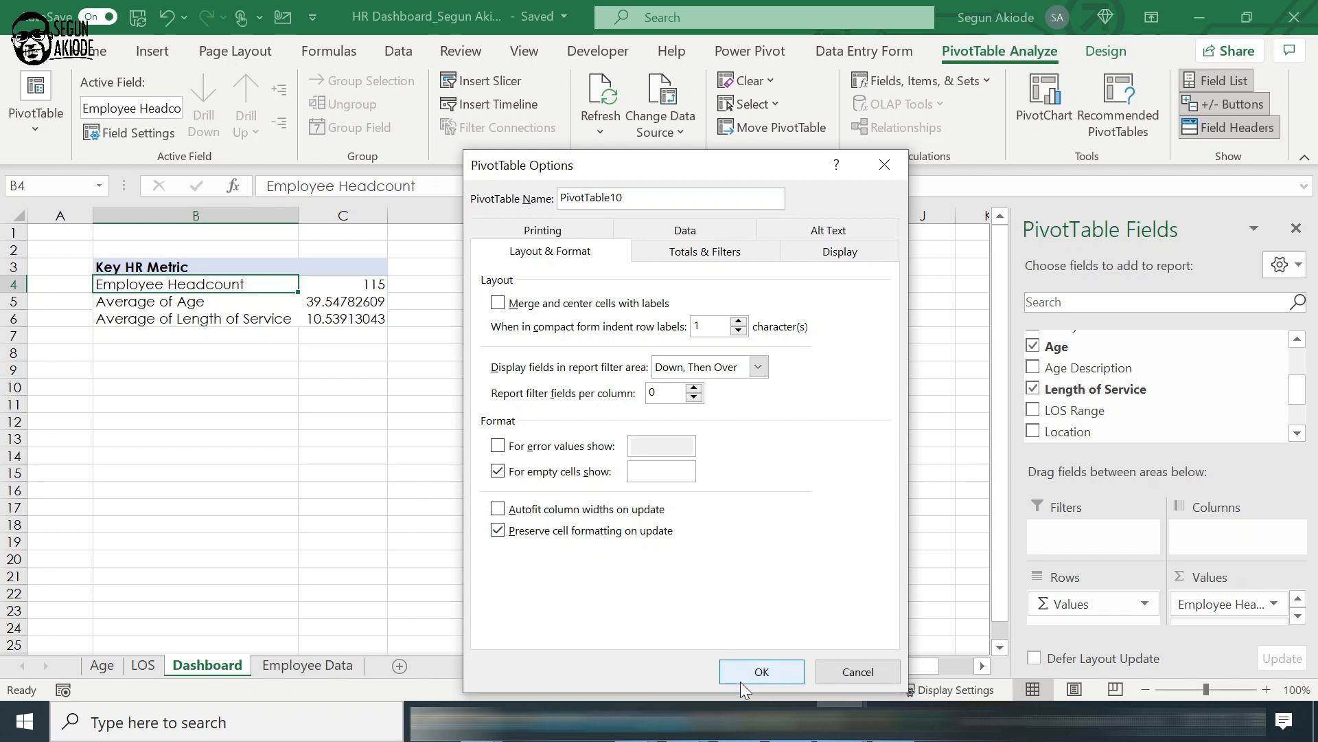
Format the Average of Age value field as Number with 0 decimal places in the Key HR Metric table.
left_click(352, 302)
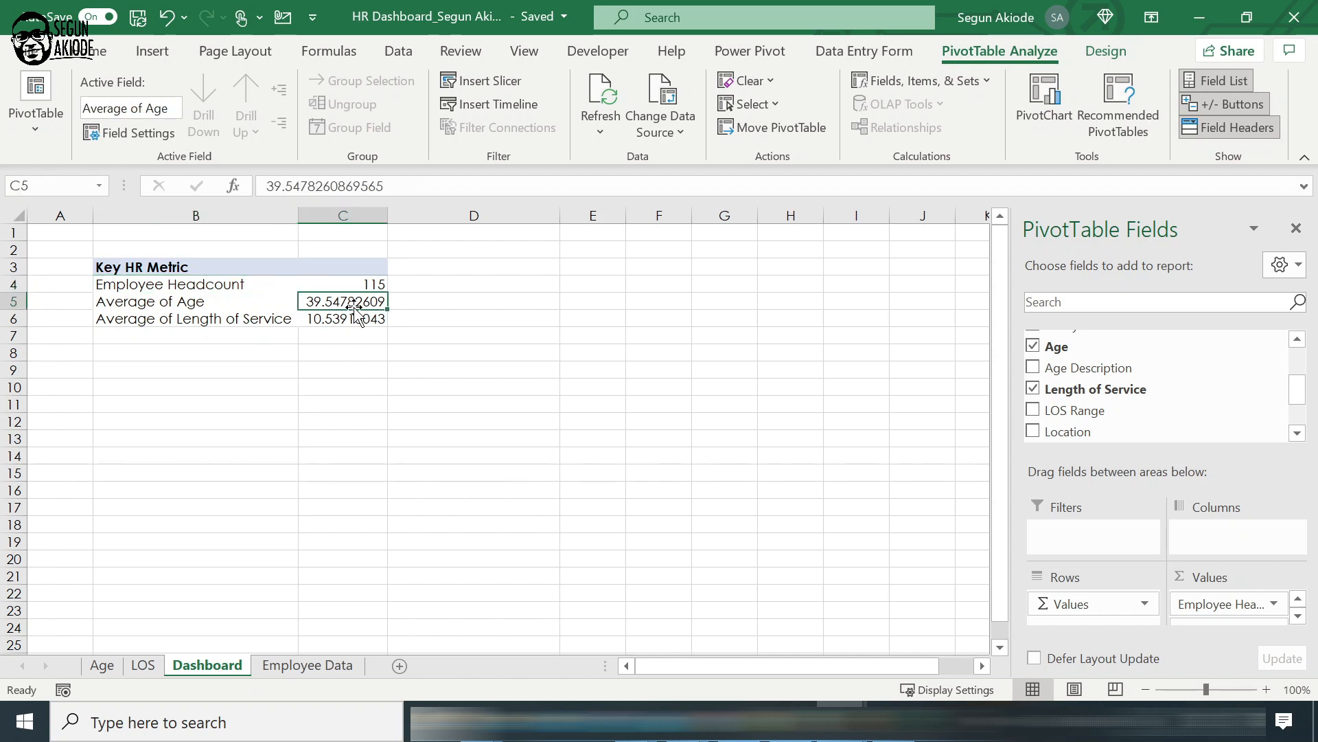
right_click(353, 306)
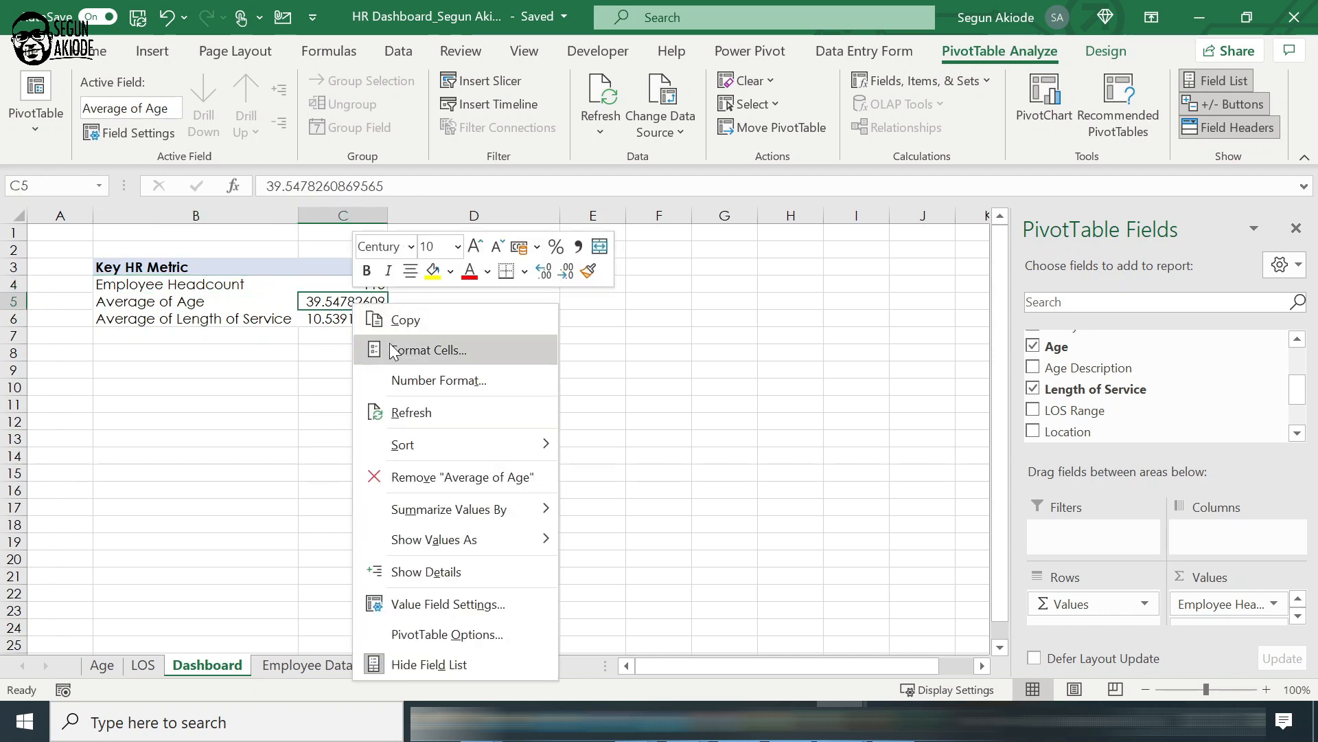
left_click(422, 383)
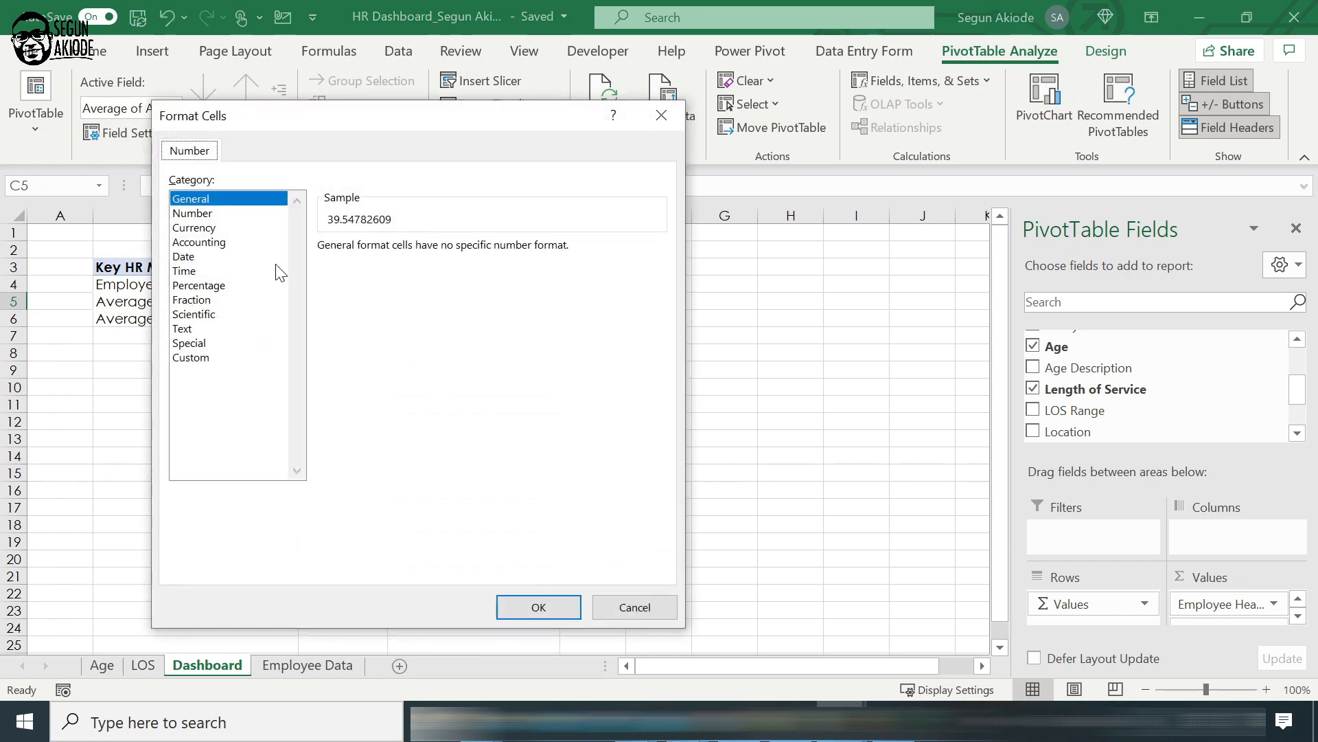
left_click(228, 213)
left_click(455, 252)
left_click(455, 252)
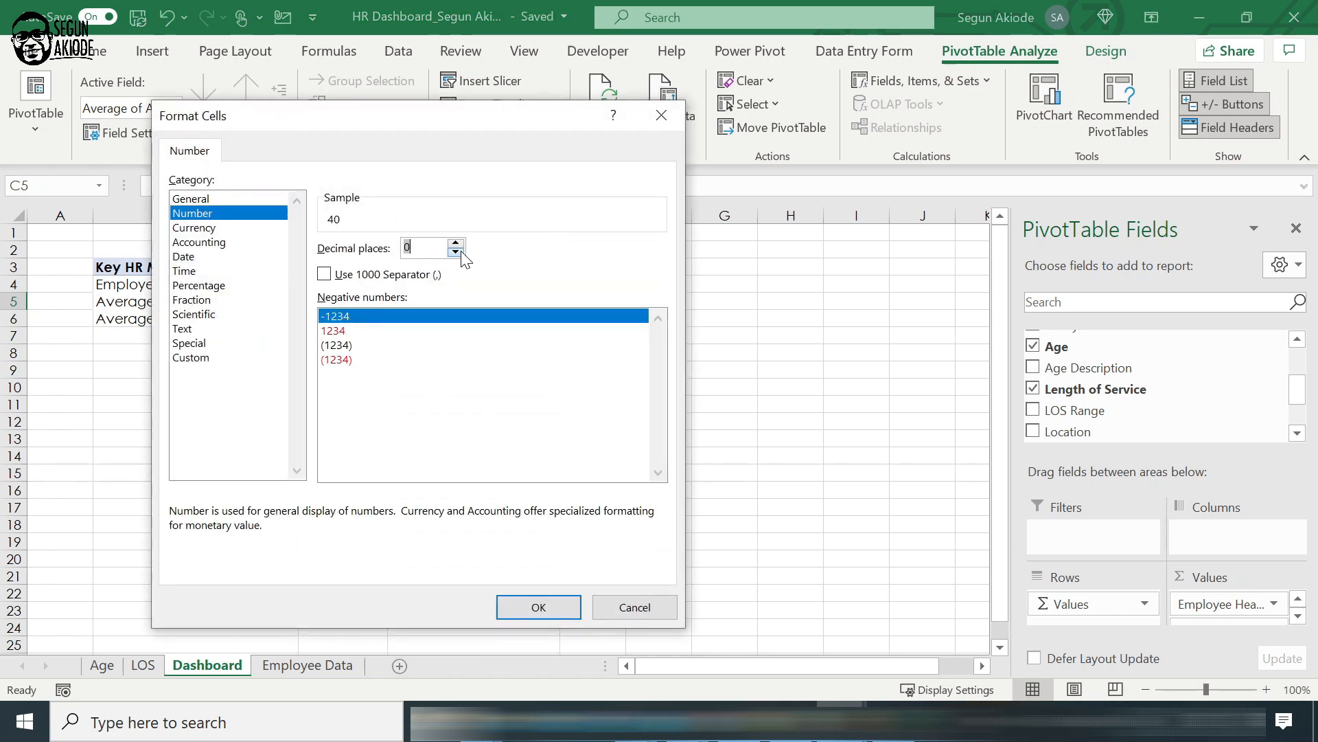
left_click(509, 607)
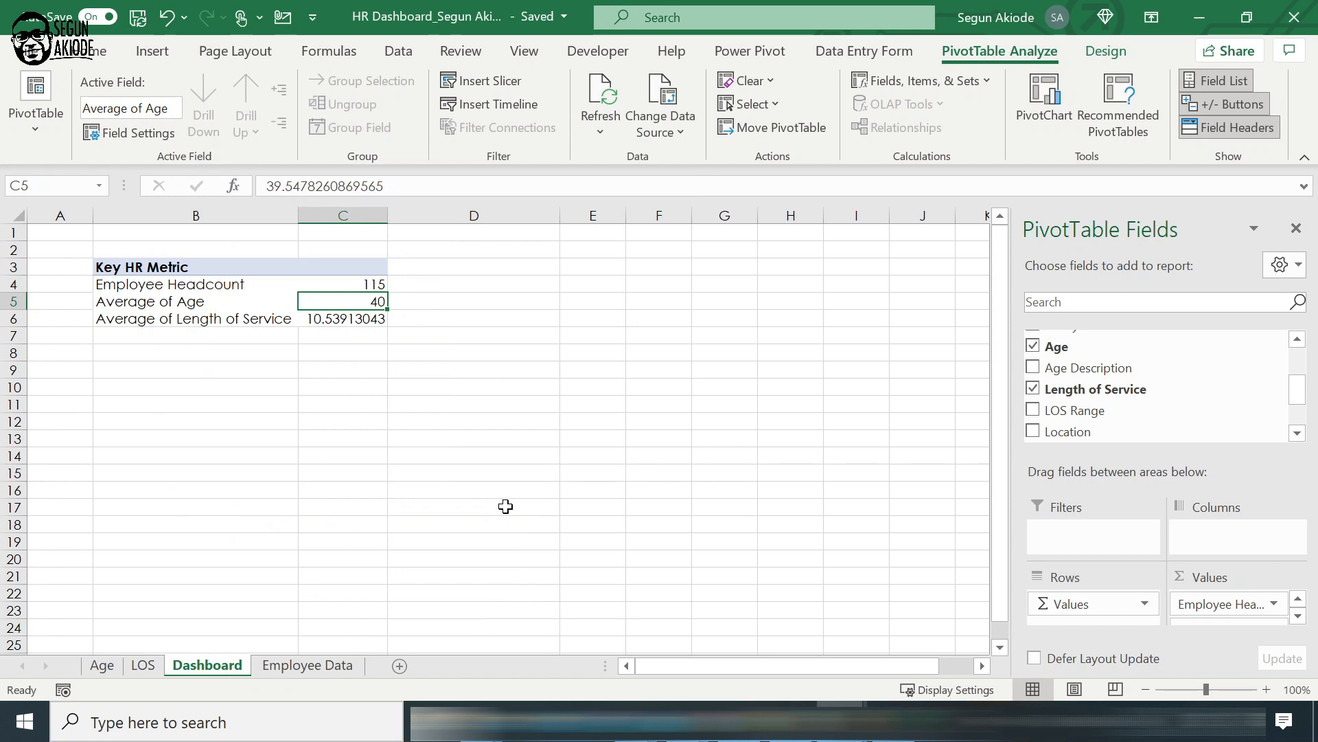
Format the Average of Length of Service value field as Number with 0 decimal places.
left_click(352, 319)
right_click(357, 327)
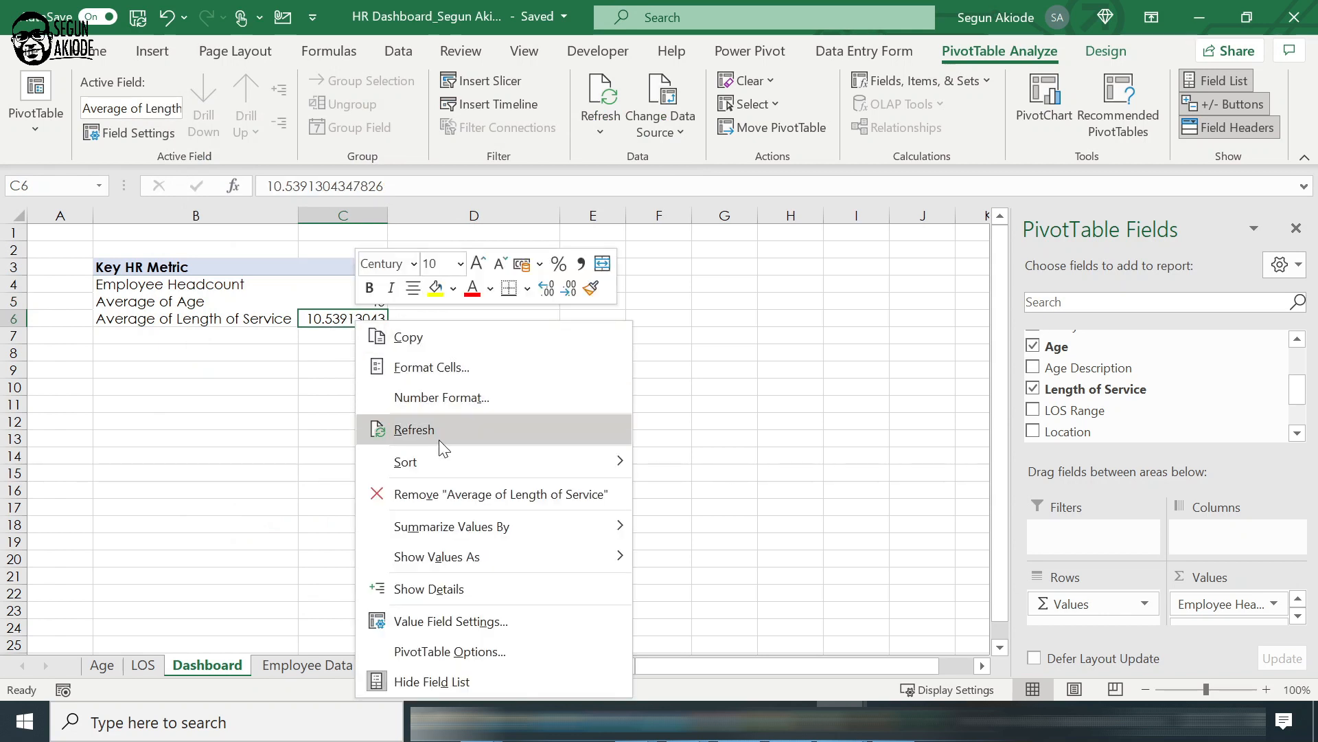
left_click(444, 397)
left_click(237, 230)
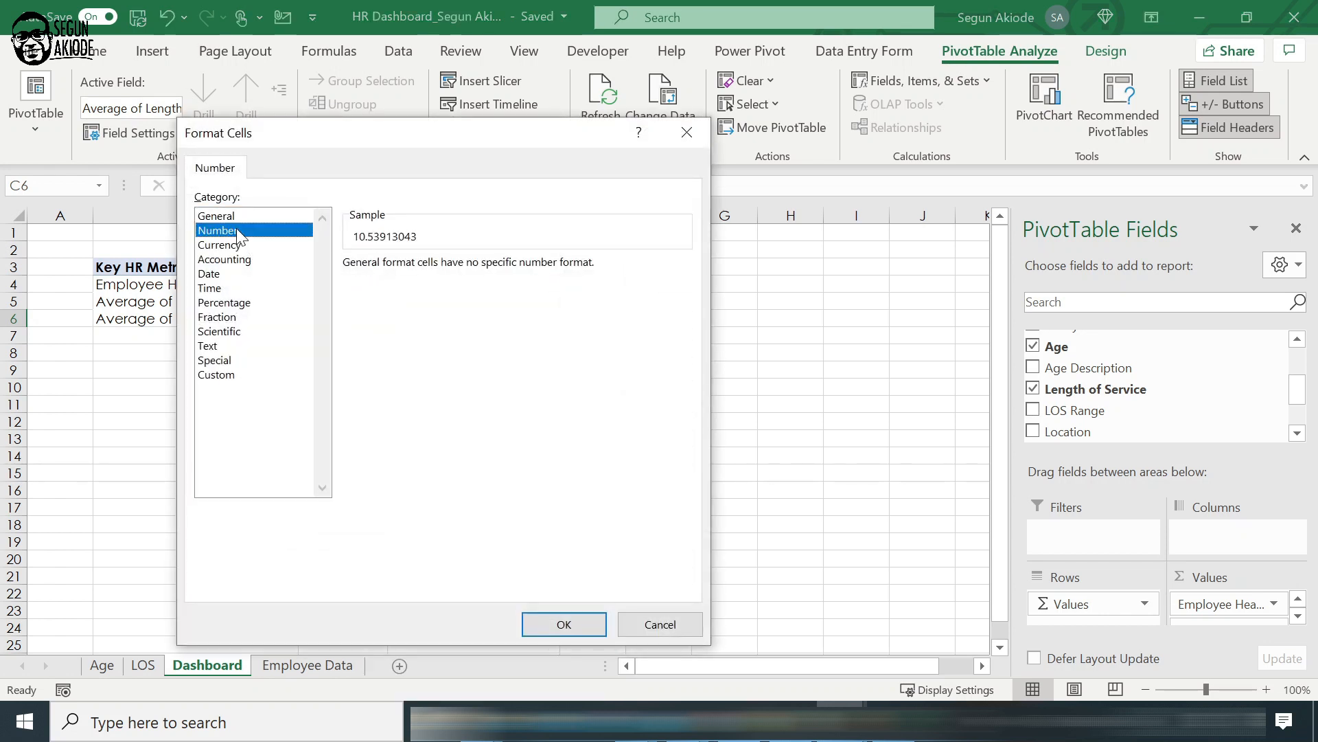
left_click(480, 270)
left_click(480, 269)
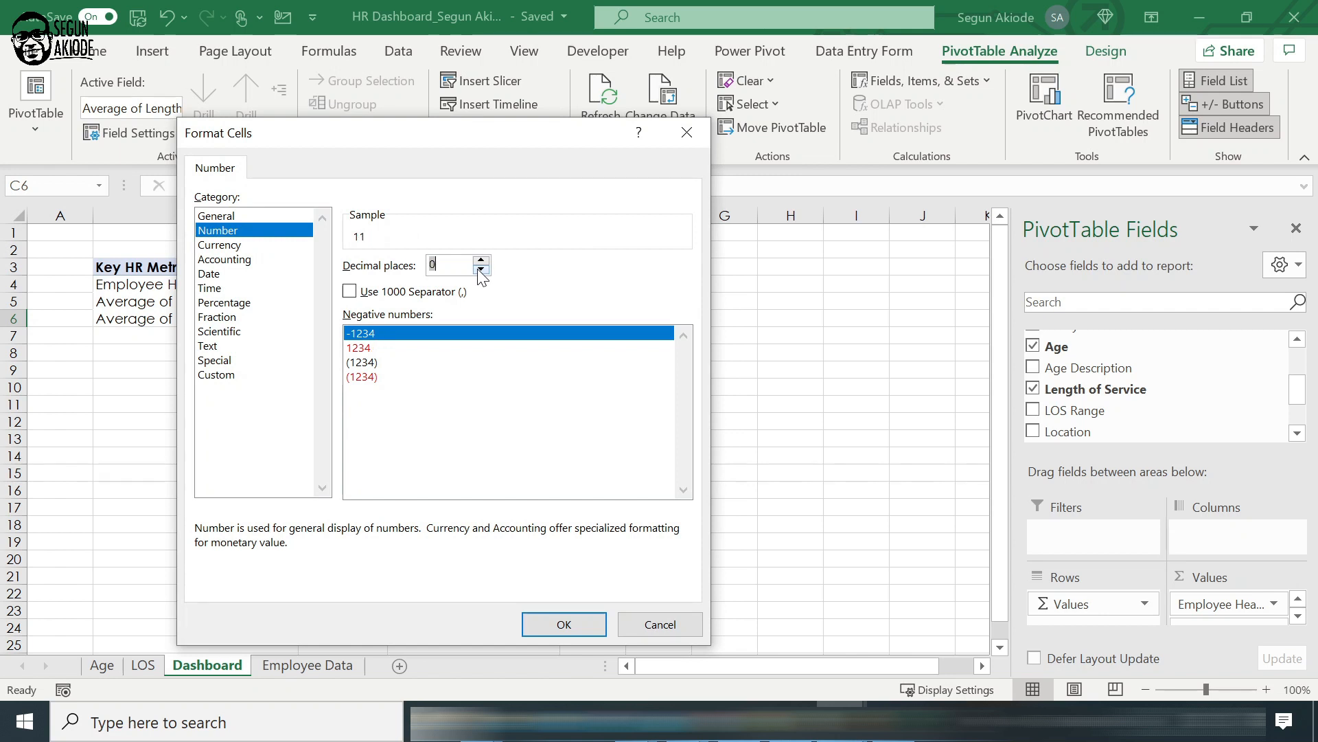
left_click(541, 626)
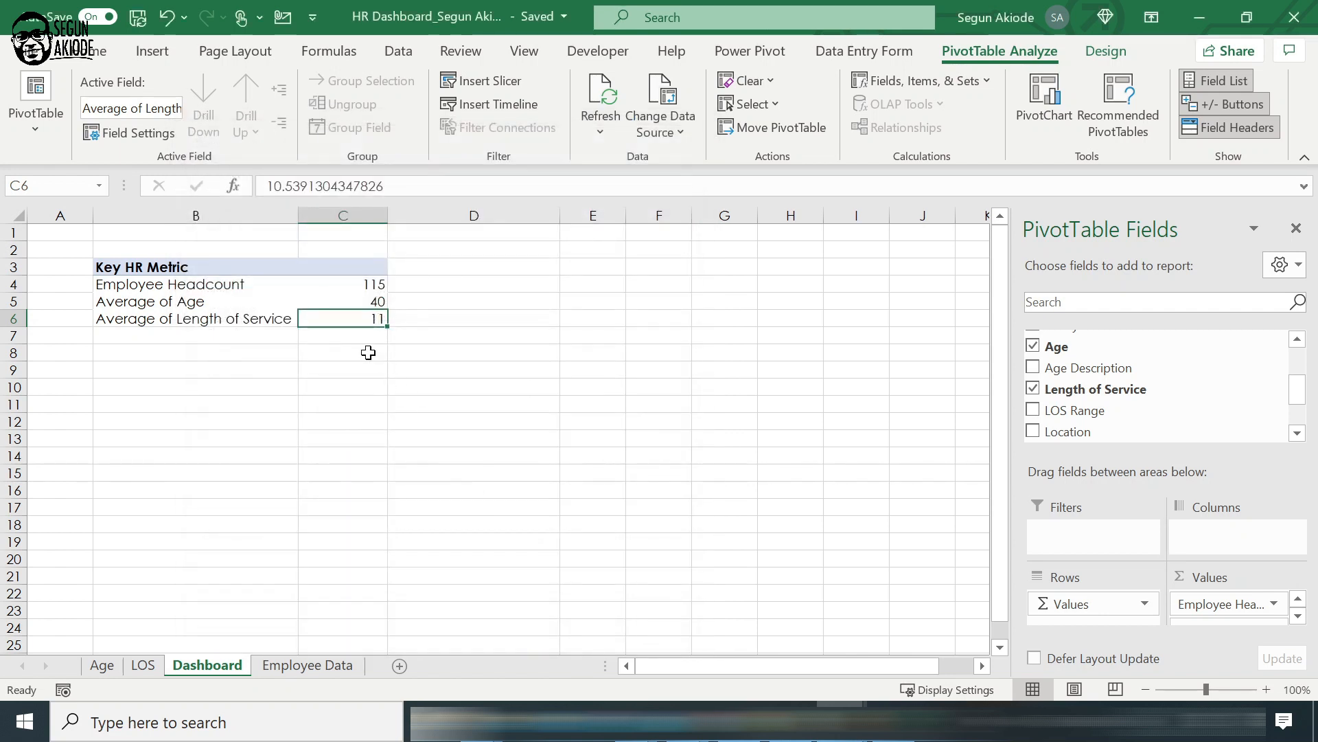
Center the metric values in cells C4:C6 of the Key HR Metric table horizontally.
left_click(369, 352)
left_click_drag(353, 282, 359, 321)
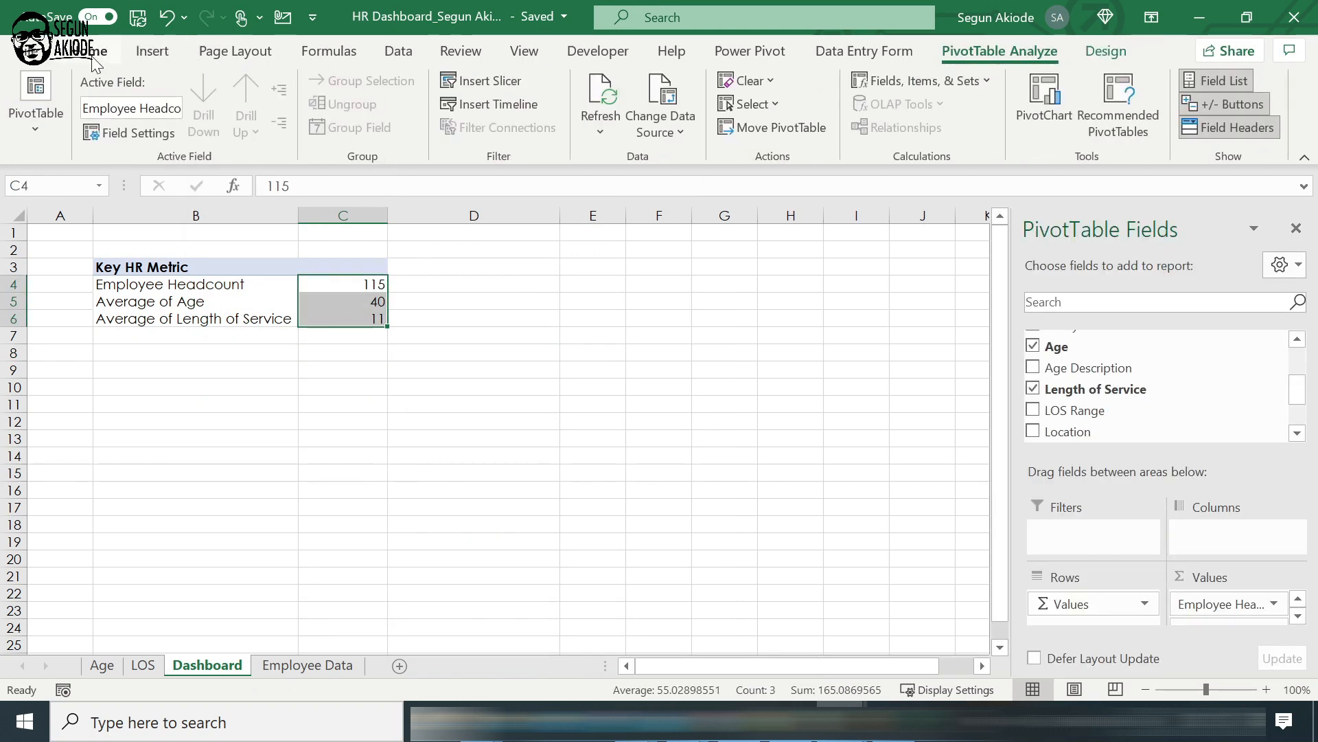
left_click(94, 59)
left_click(365, 124)
left_click(362, 377)
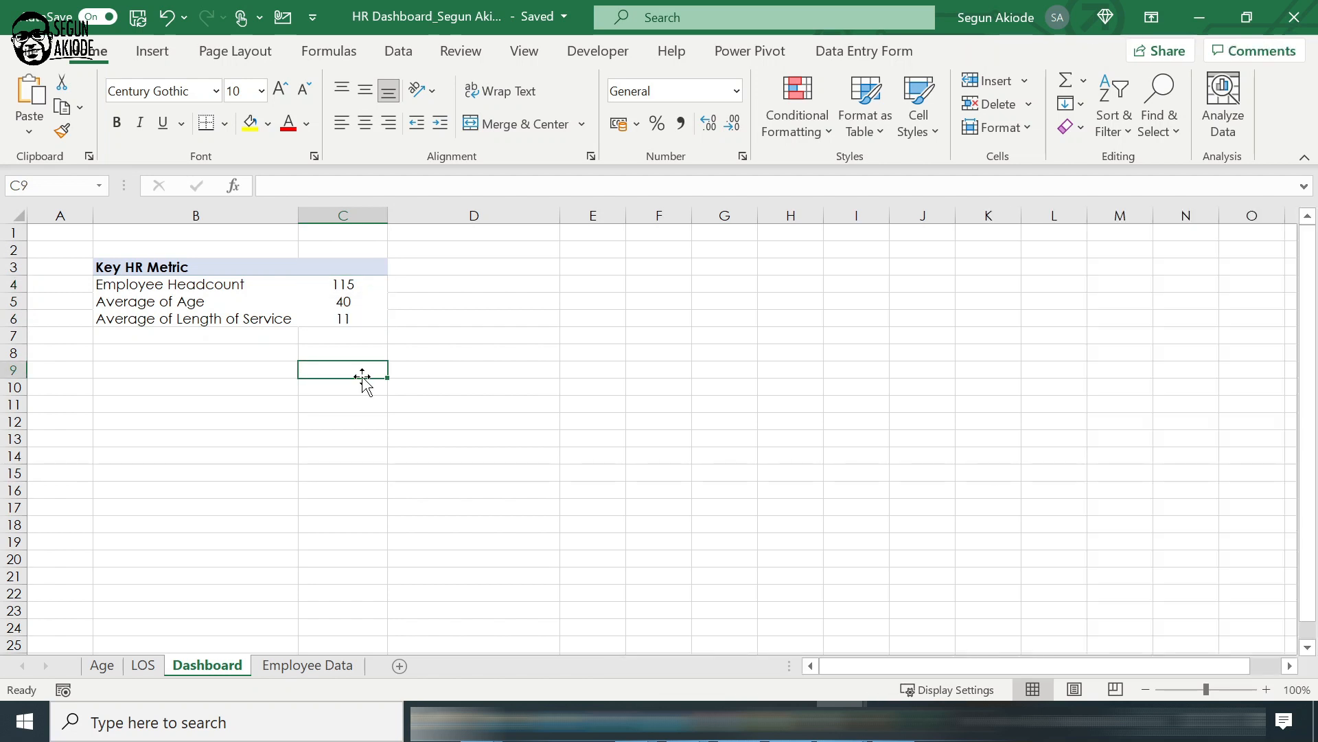
left_click(125, 332)
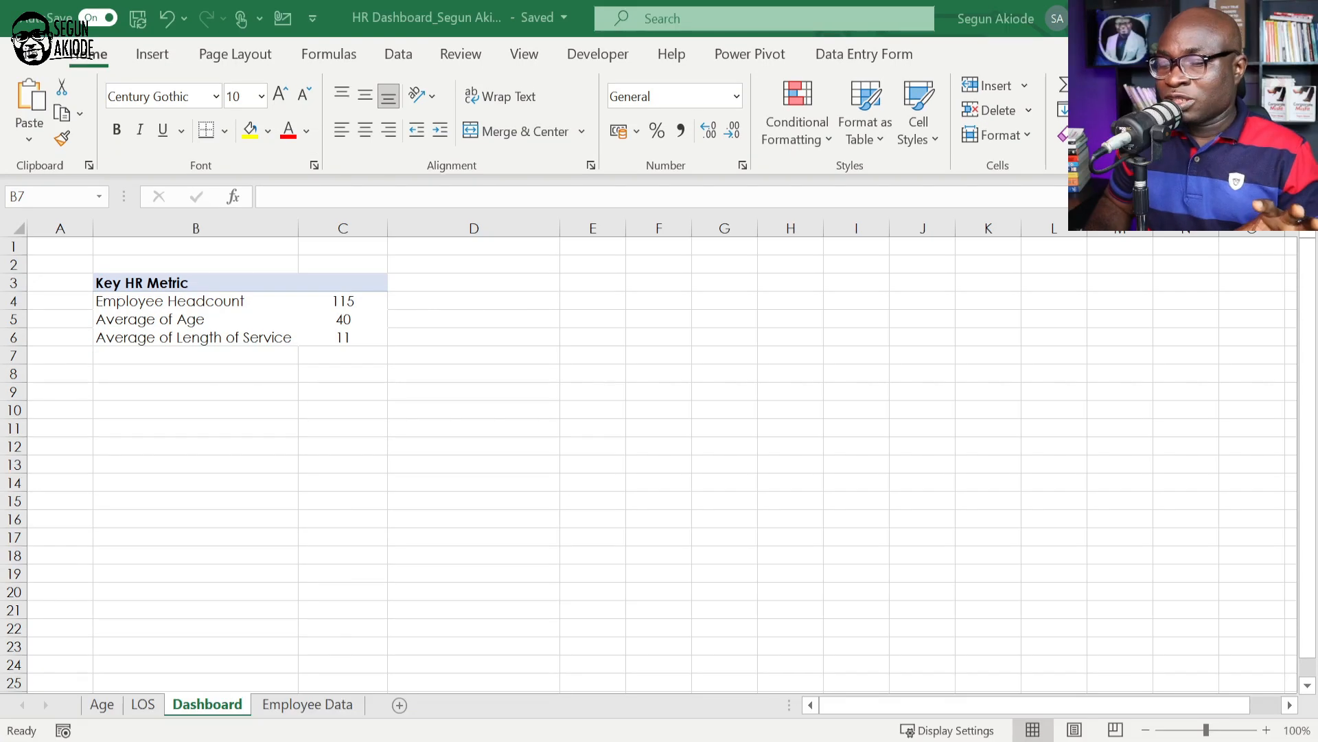
Create a PivotTable from Table13 on the Employee Data sheet, placed in cell B7 of the existing Dashboard sheet.
left_click(280, 711)
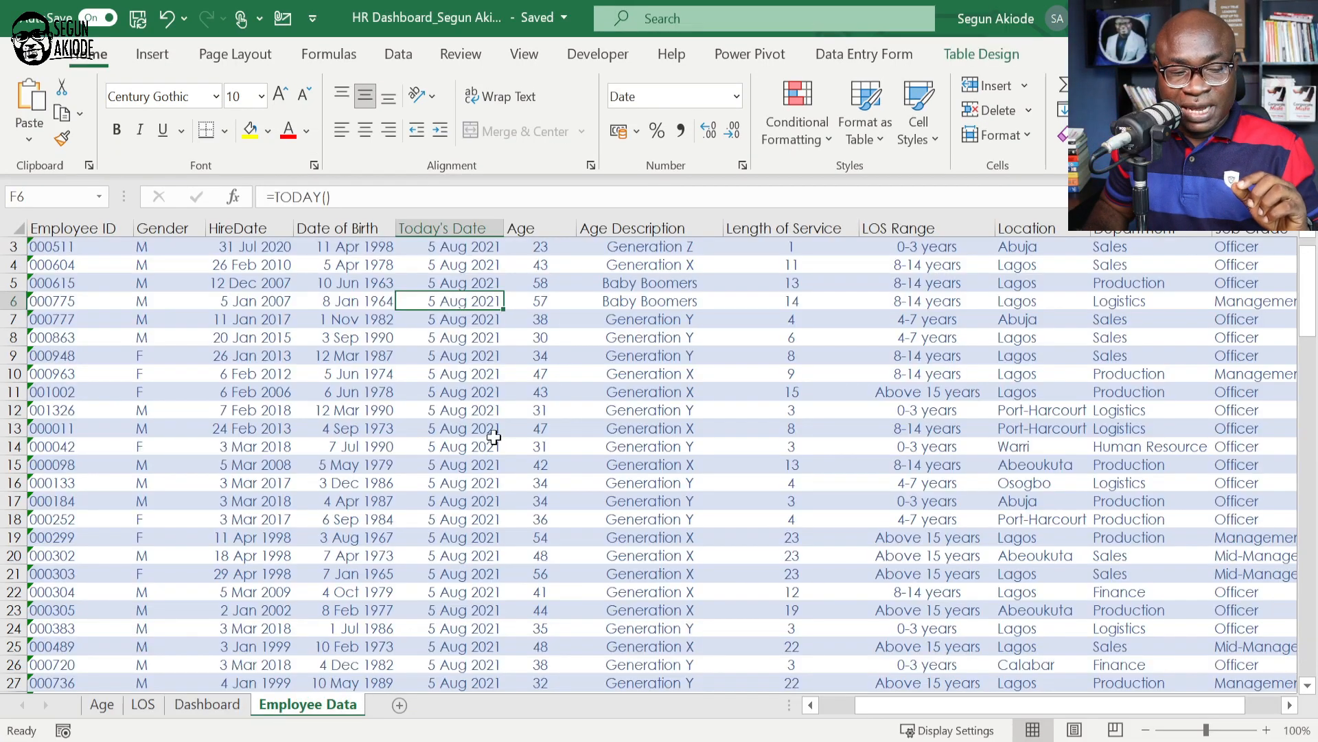
scroll(568, 395, "up", 1)
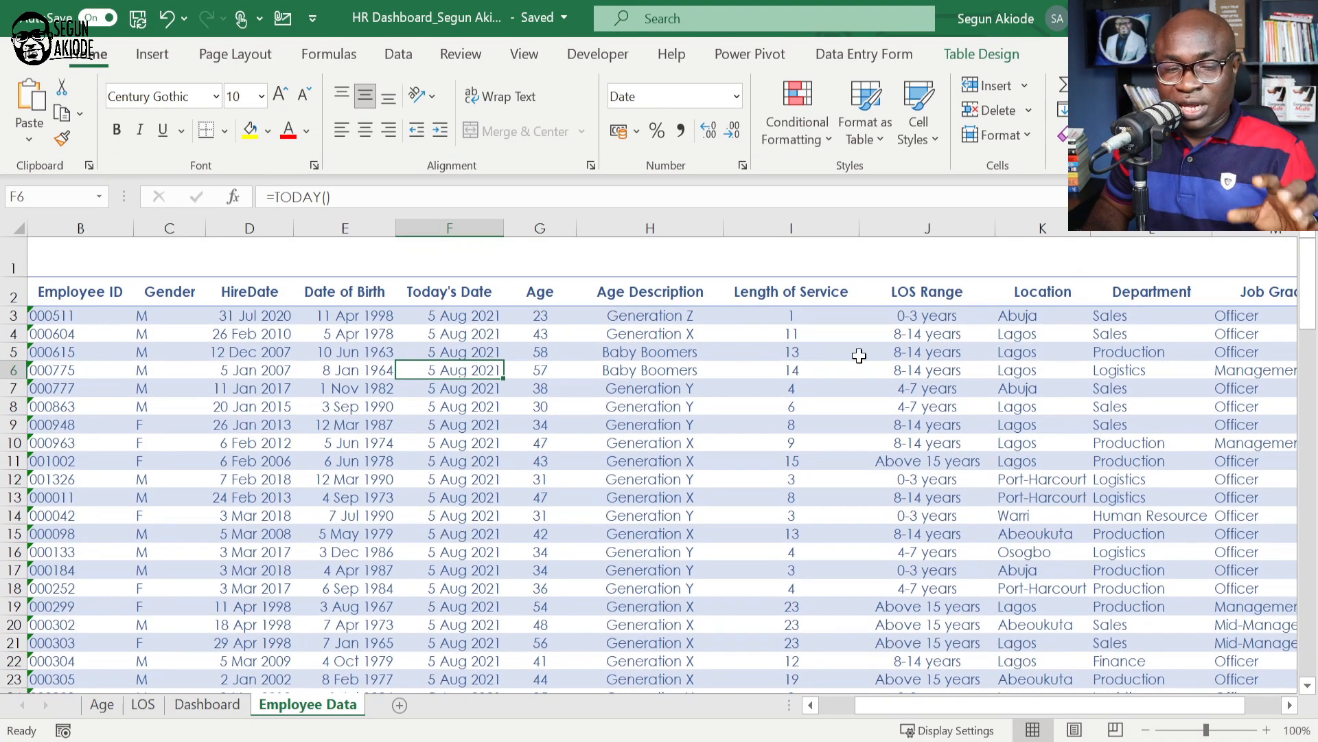
left_click(796, 460)
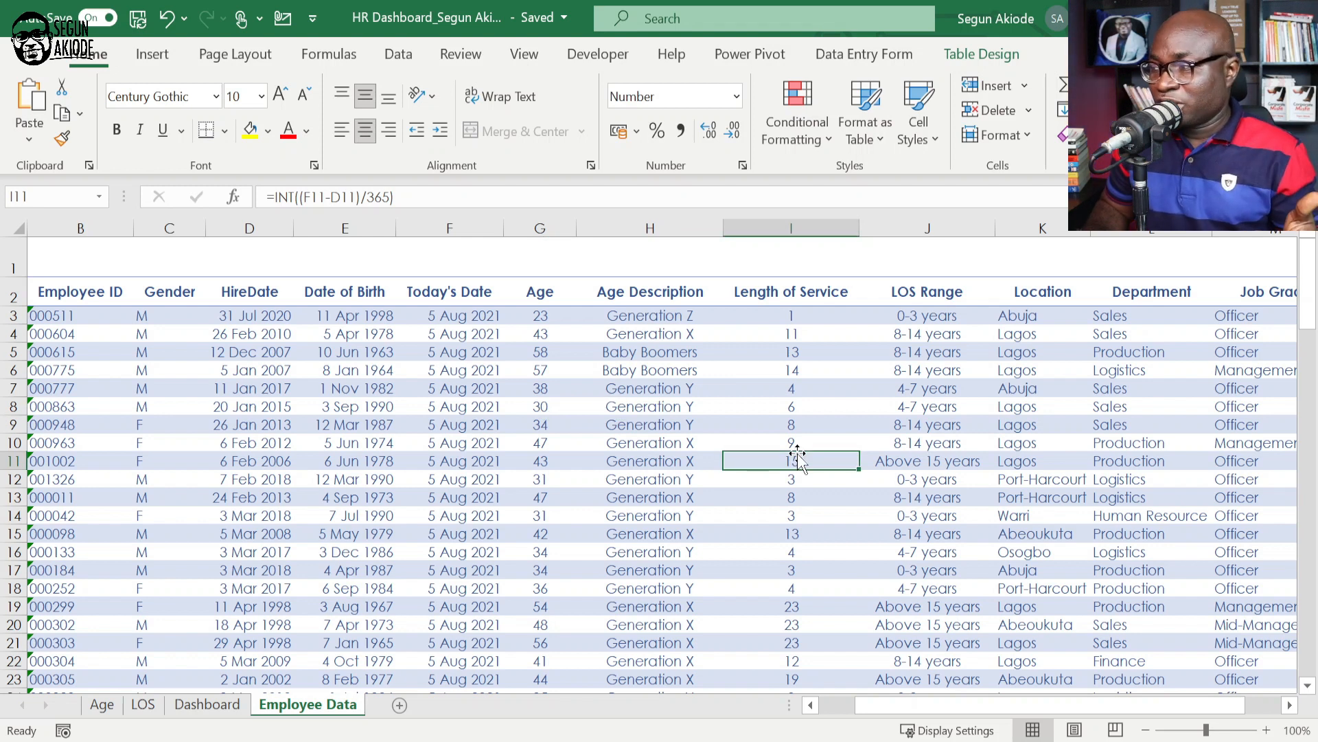
left_click(1009, 54)
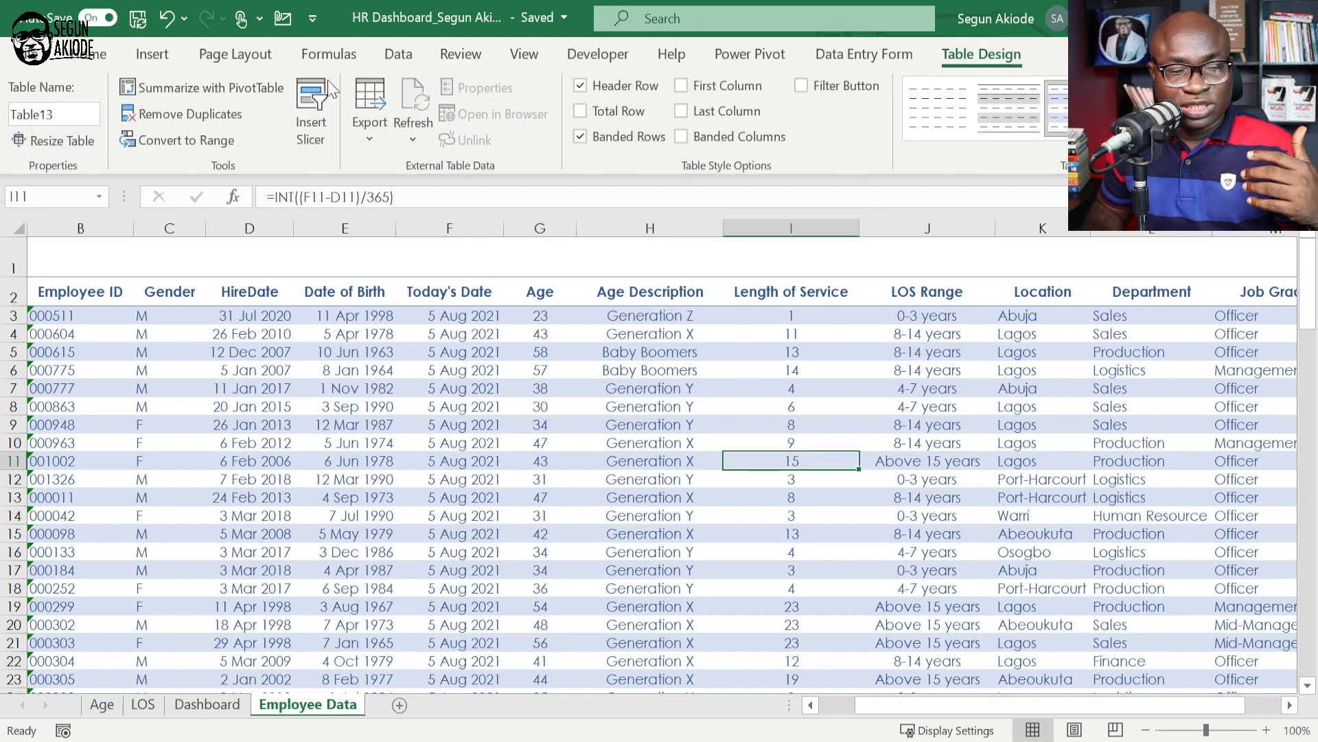
left_click(205, 90)
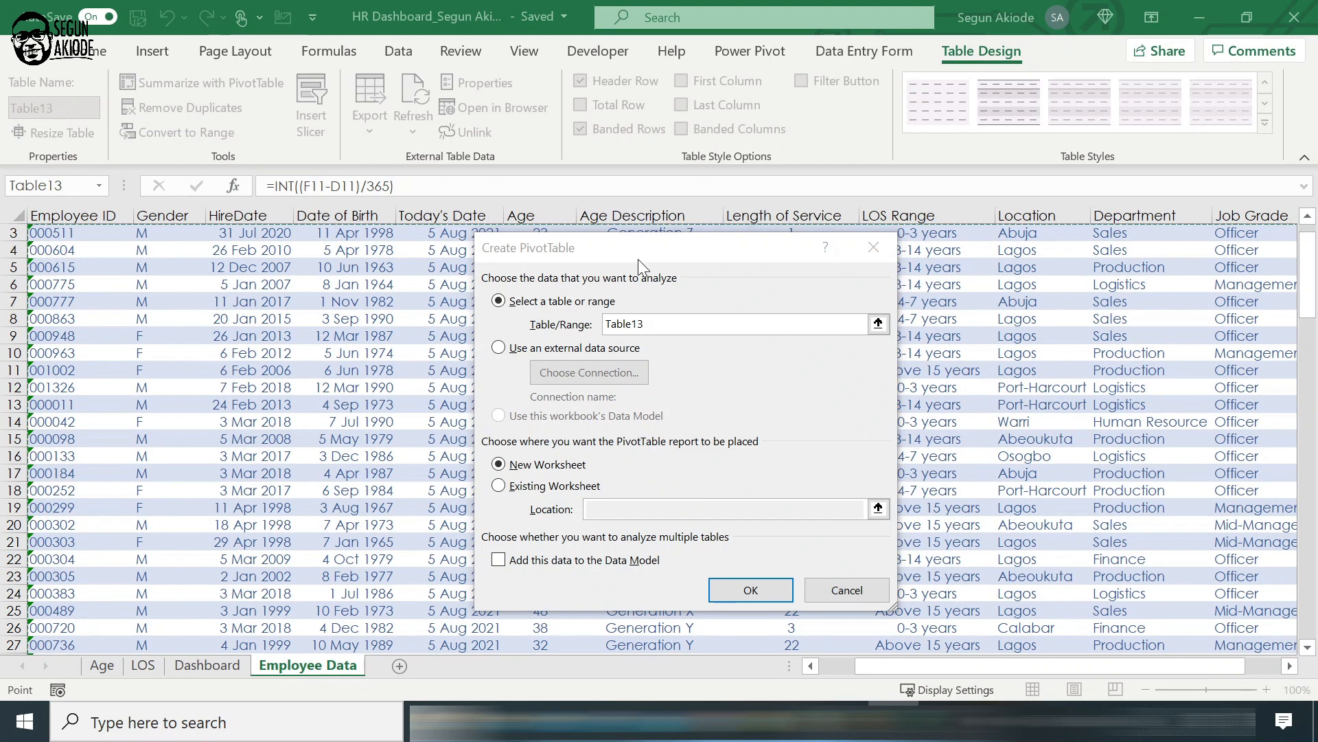
left_click_drag(638, 259, 638, 184)
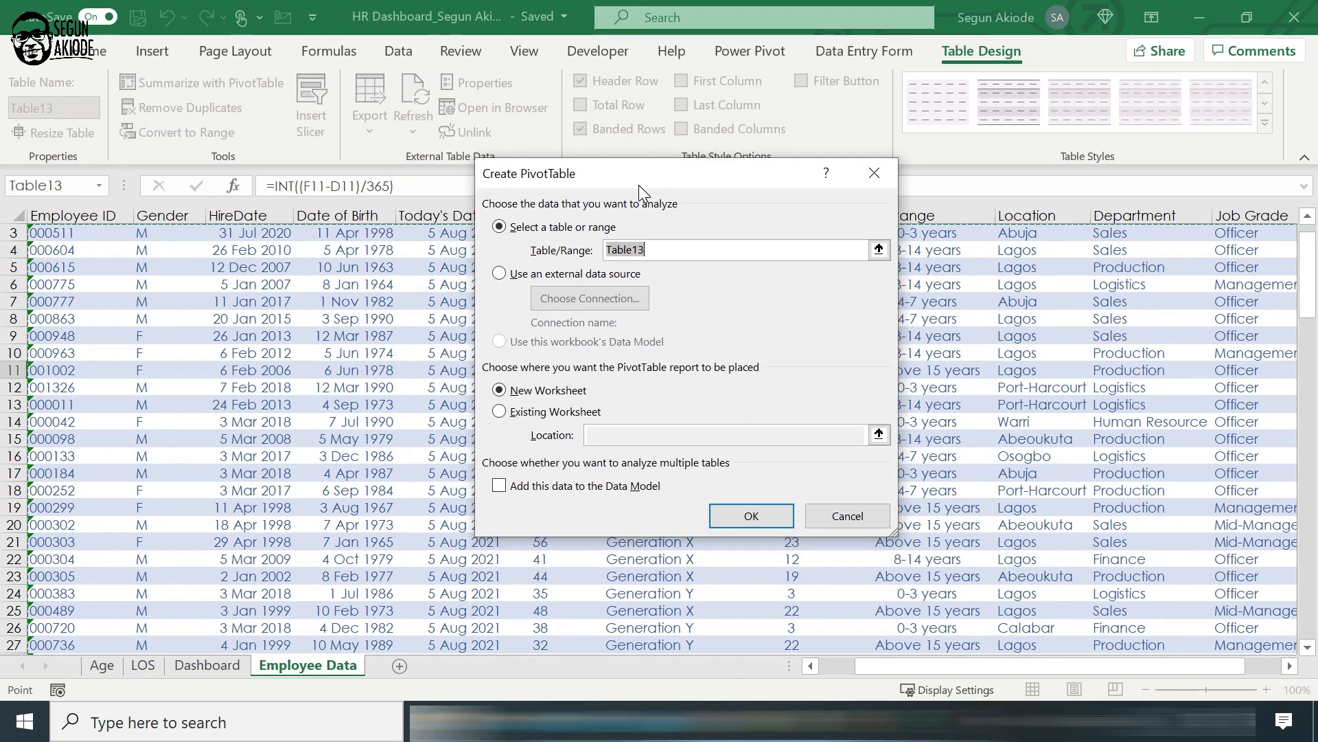
left_click(499, 412)
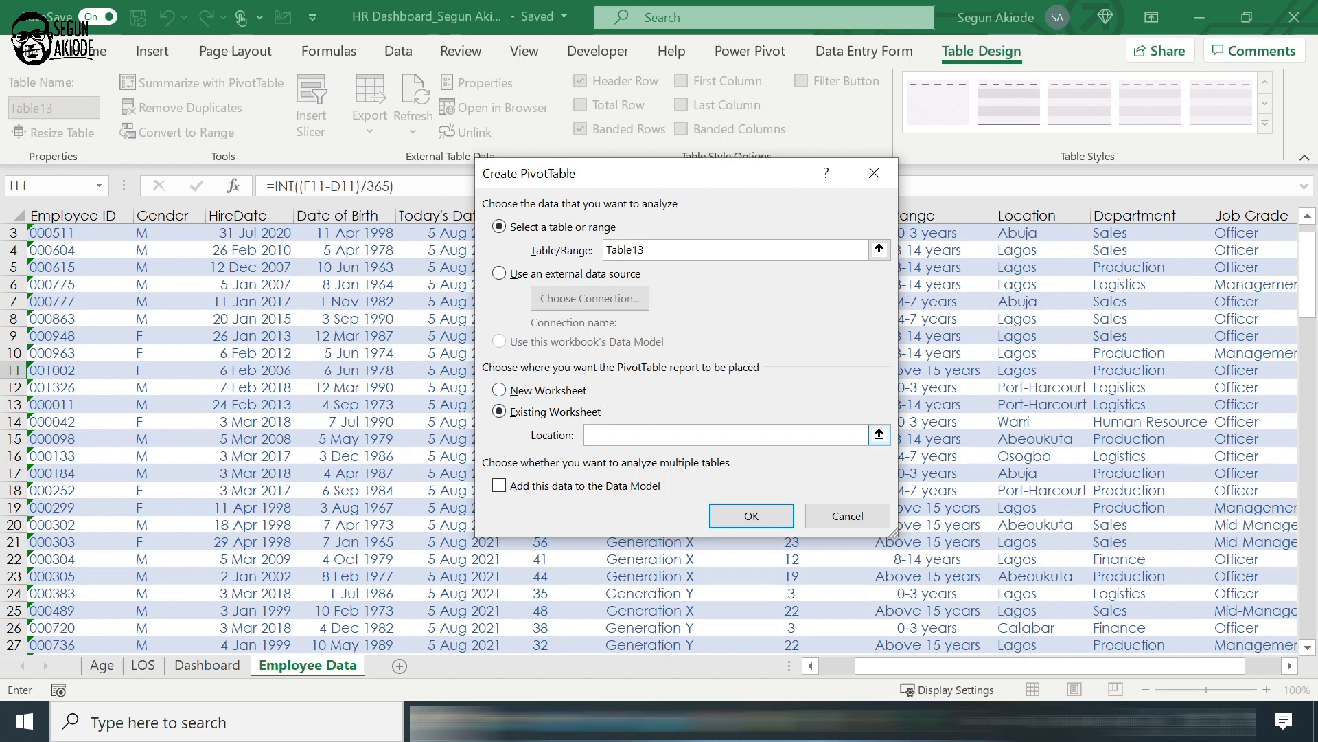
left_click(203, 664)
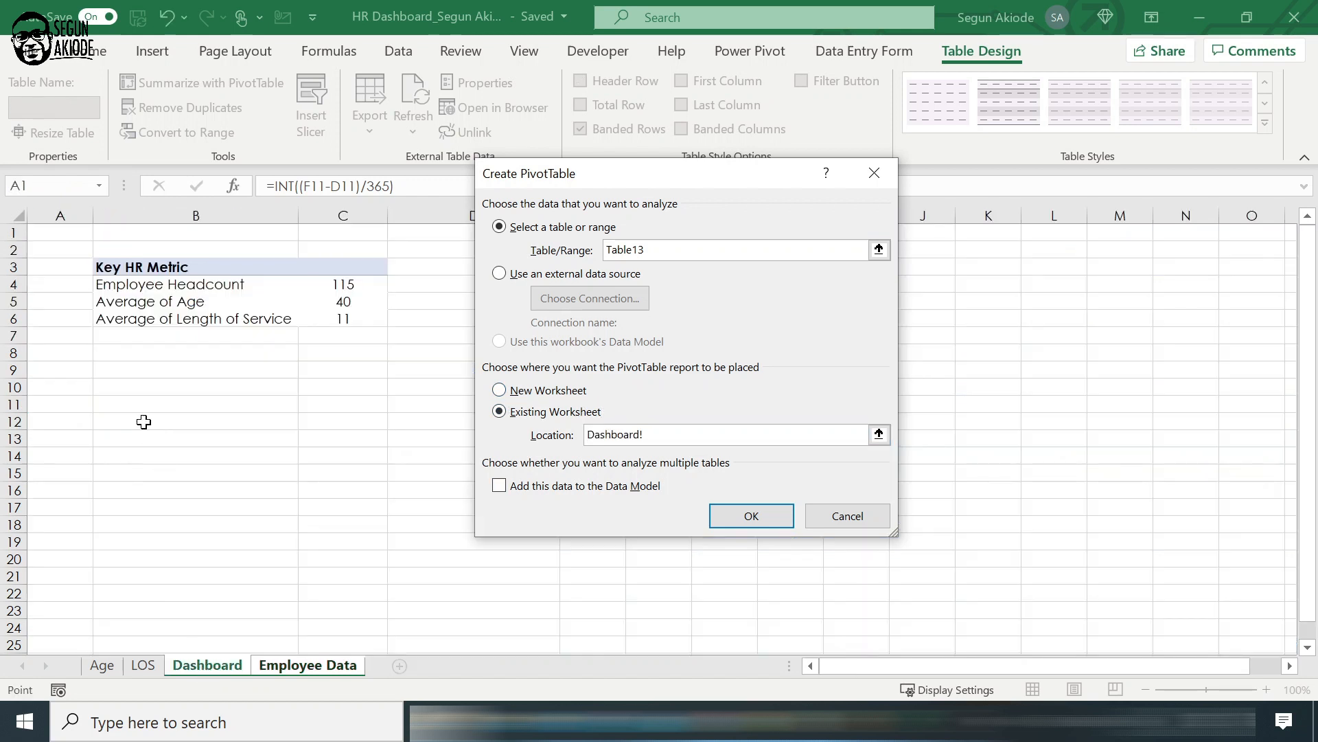
left_click(142, 339)
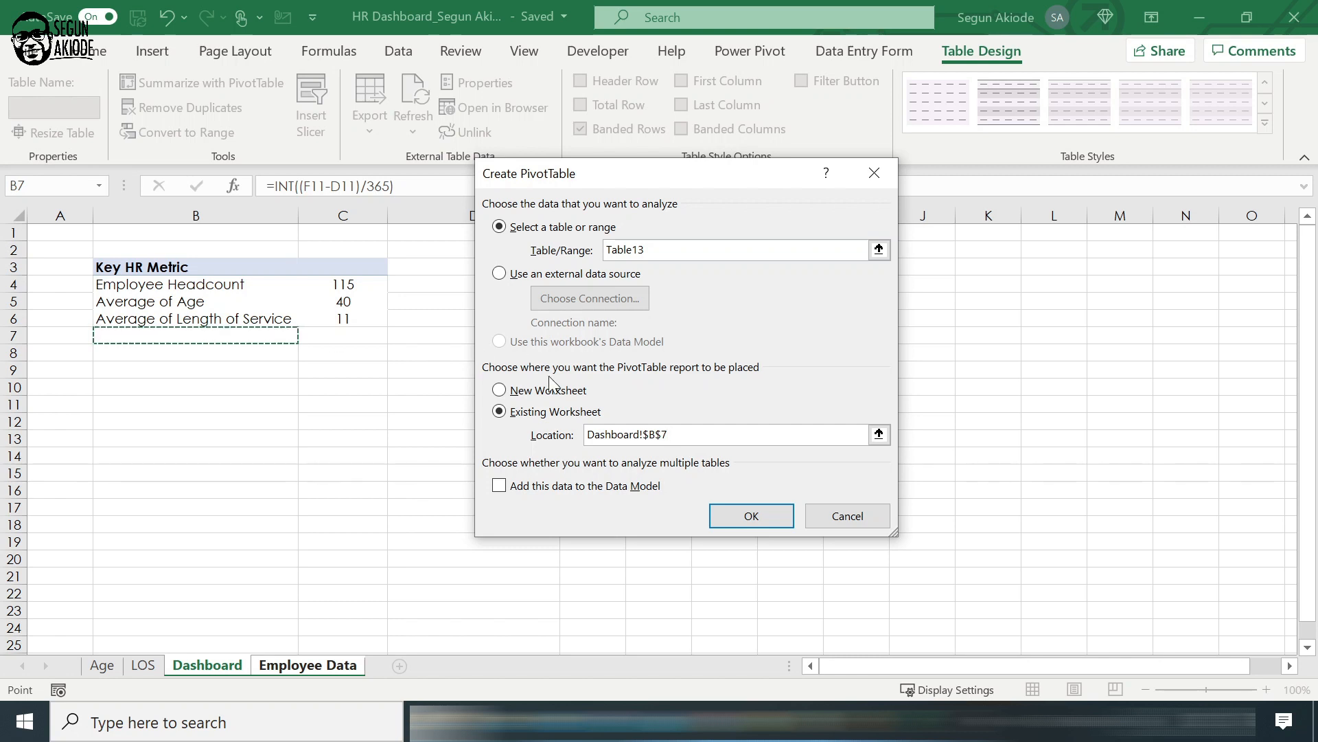
left_click(734, 514)
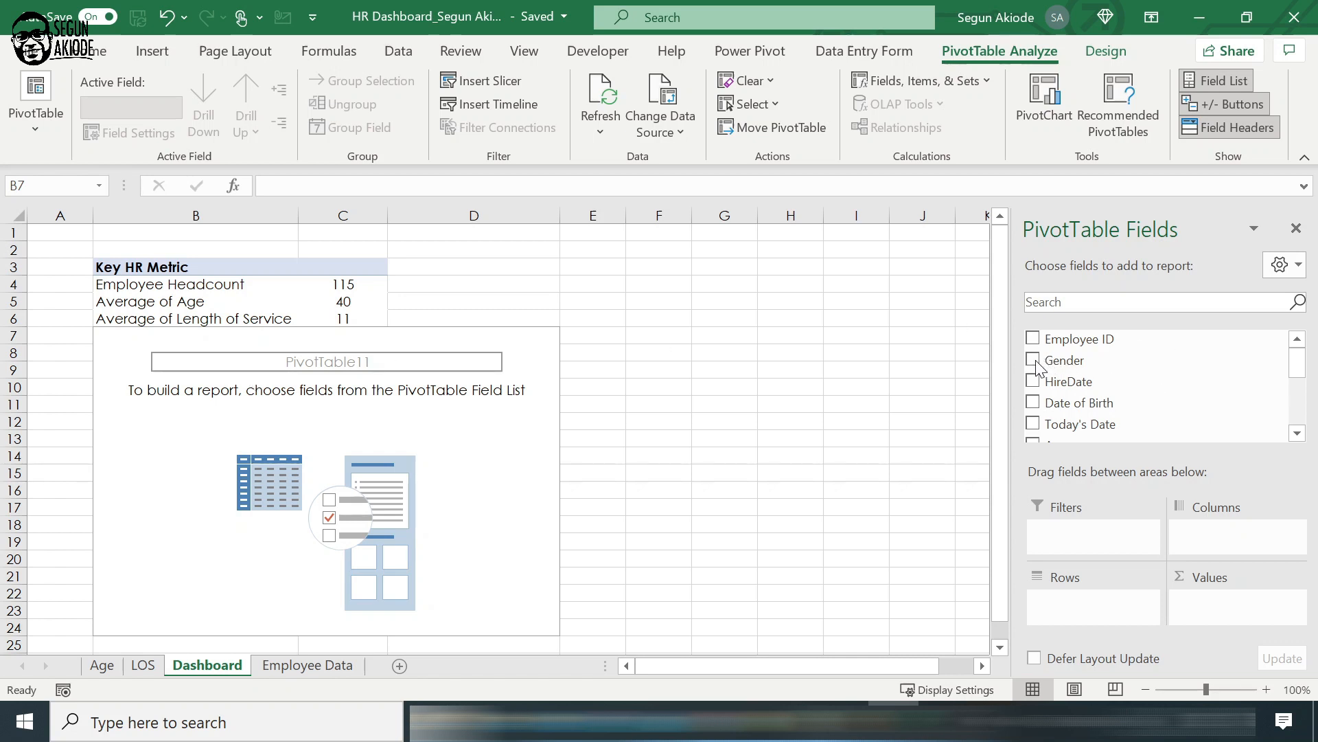
Lay out the new PivotTable with Gender as rows and the count of Employee ID as values.
left_click_drag(1038, 368, 1071, 604)
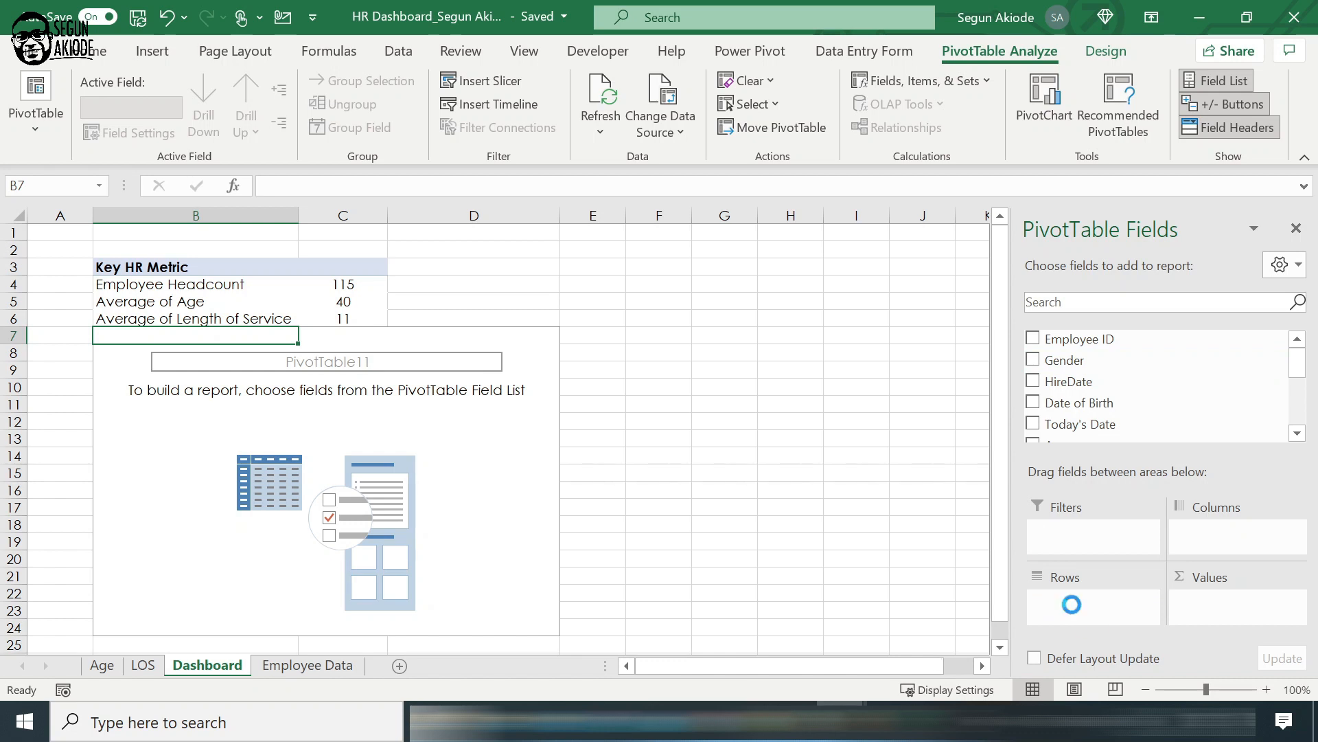
left_click_drag(1097, 341, 1221, 611)
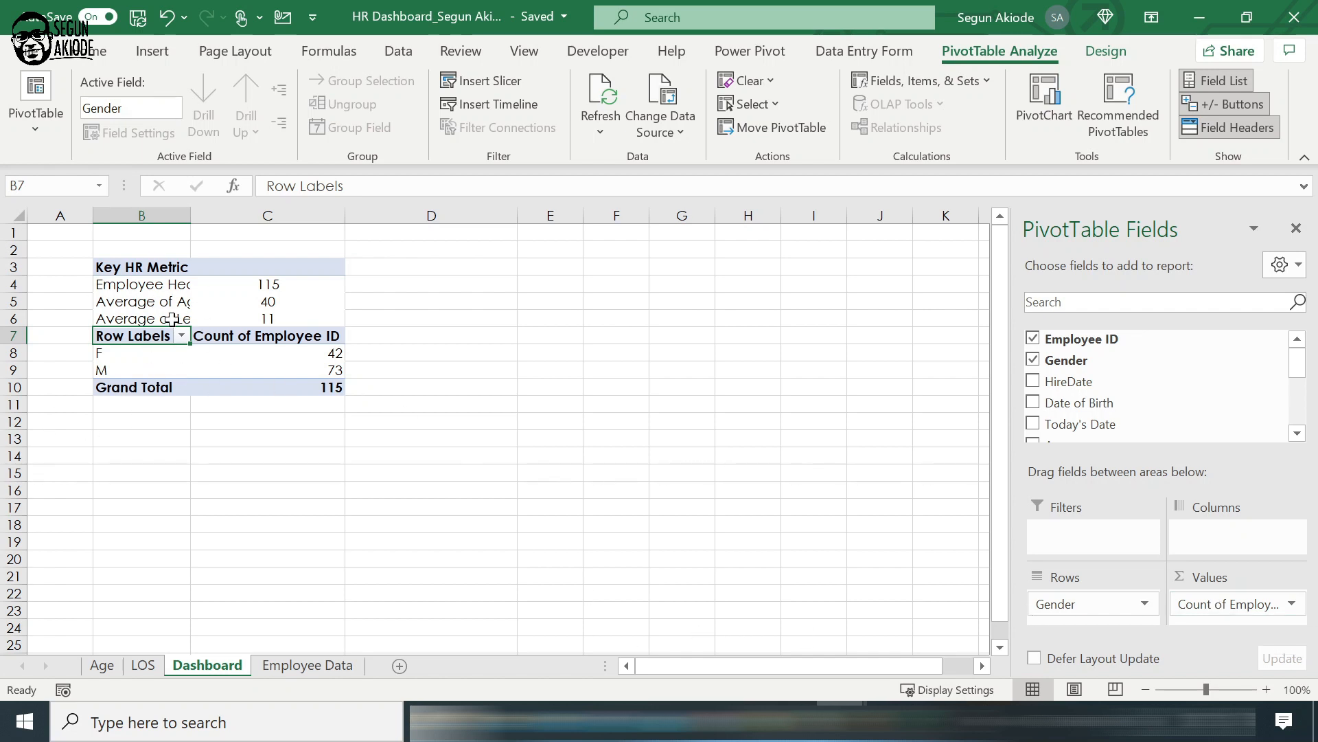
Turn off autofitting column widths on update and the grand totals for rows and columns in the gender PivotTable's options.
left_click(149, 355)
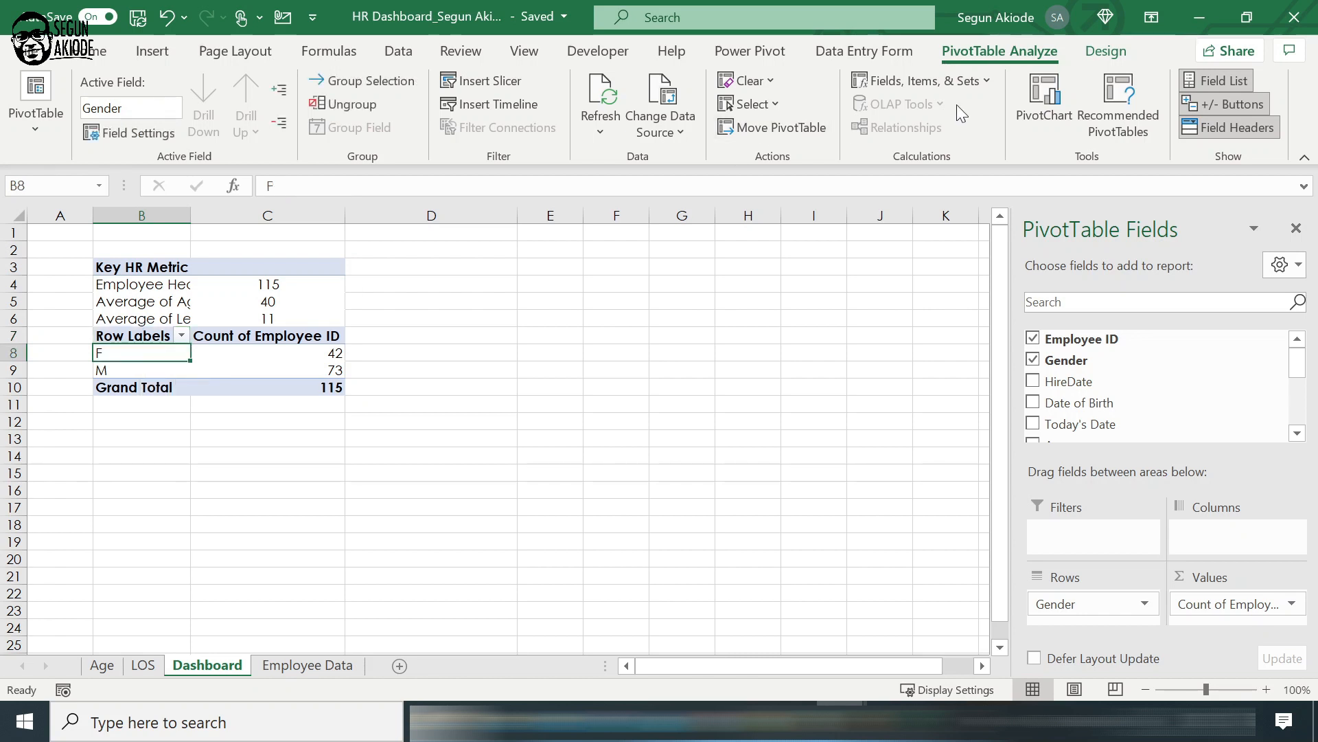
left_click(30, 129)
left_click(42, 239)
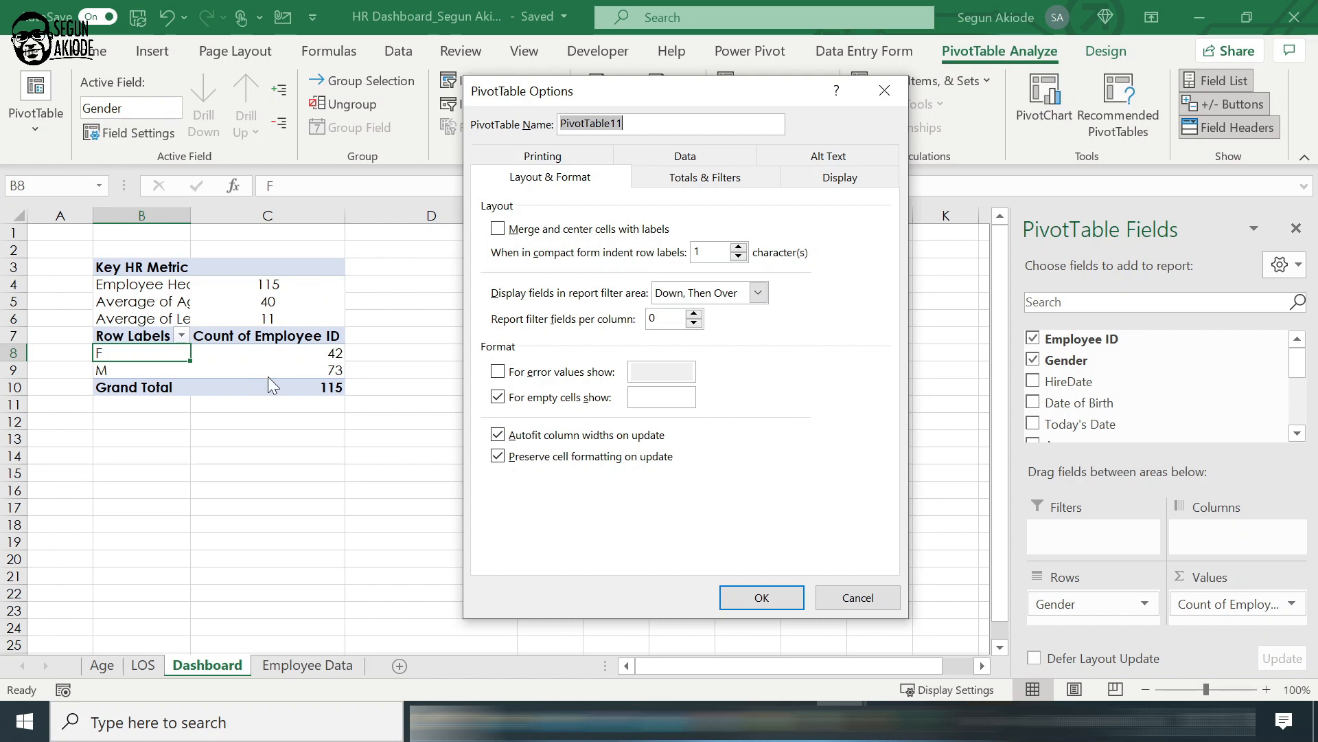
left_click(497, 435)
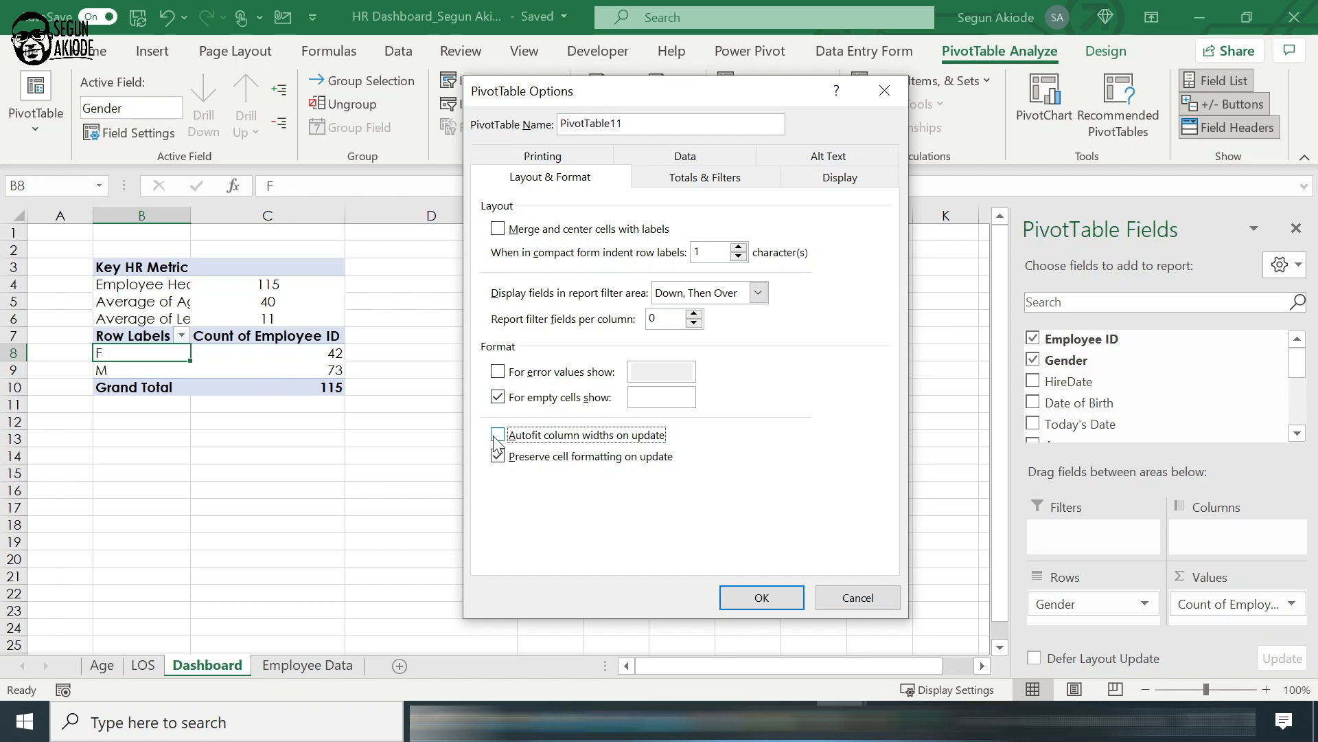
left_click(693, 178)
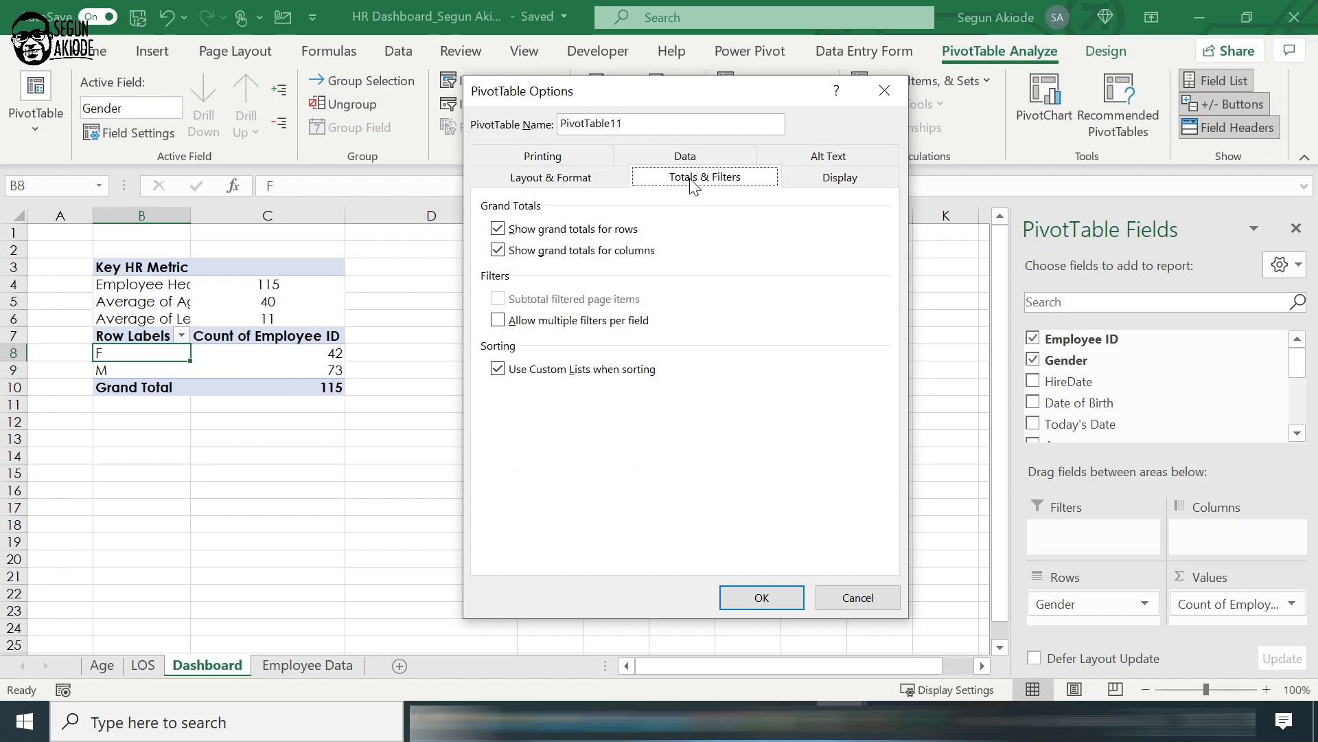
left_click(498, 229)
left_click(498, 251)
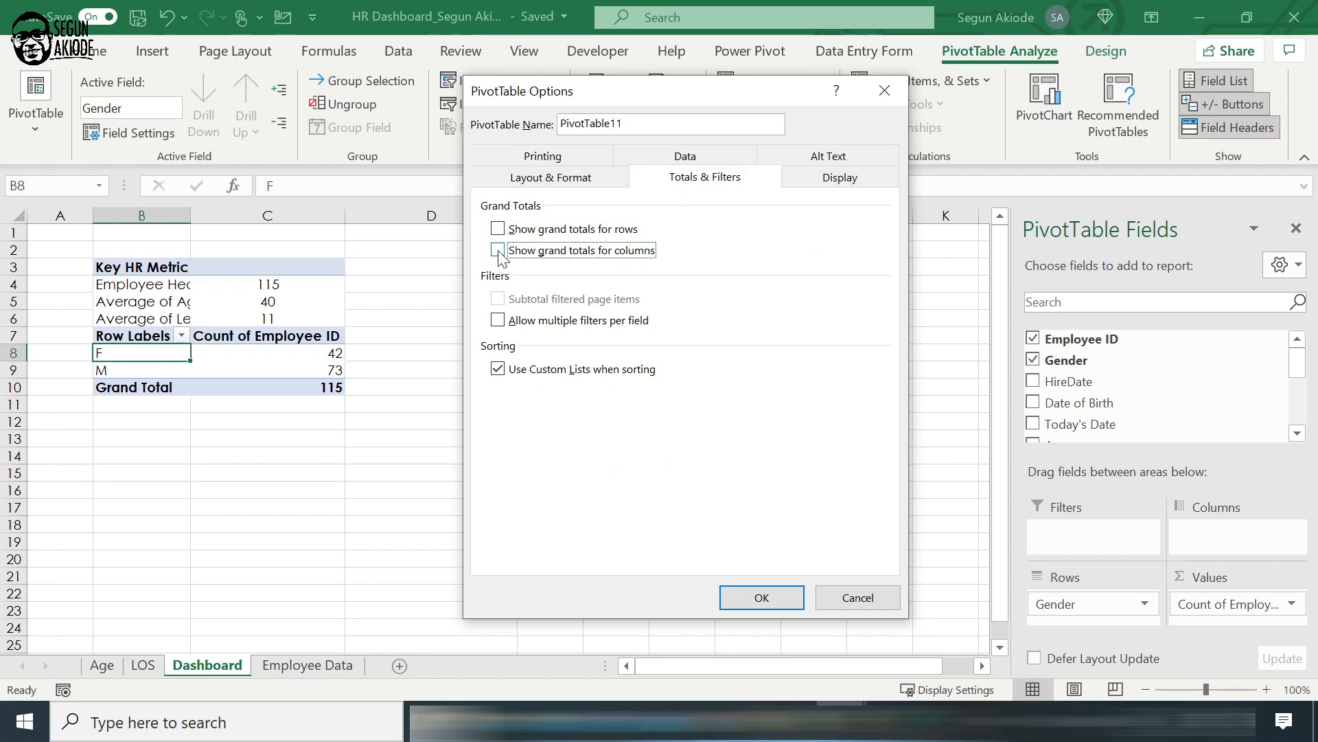
left_click(760, 598)
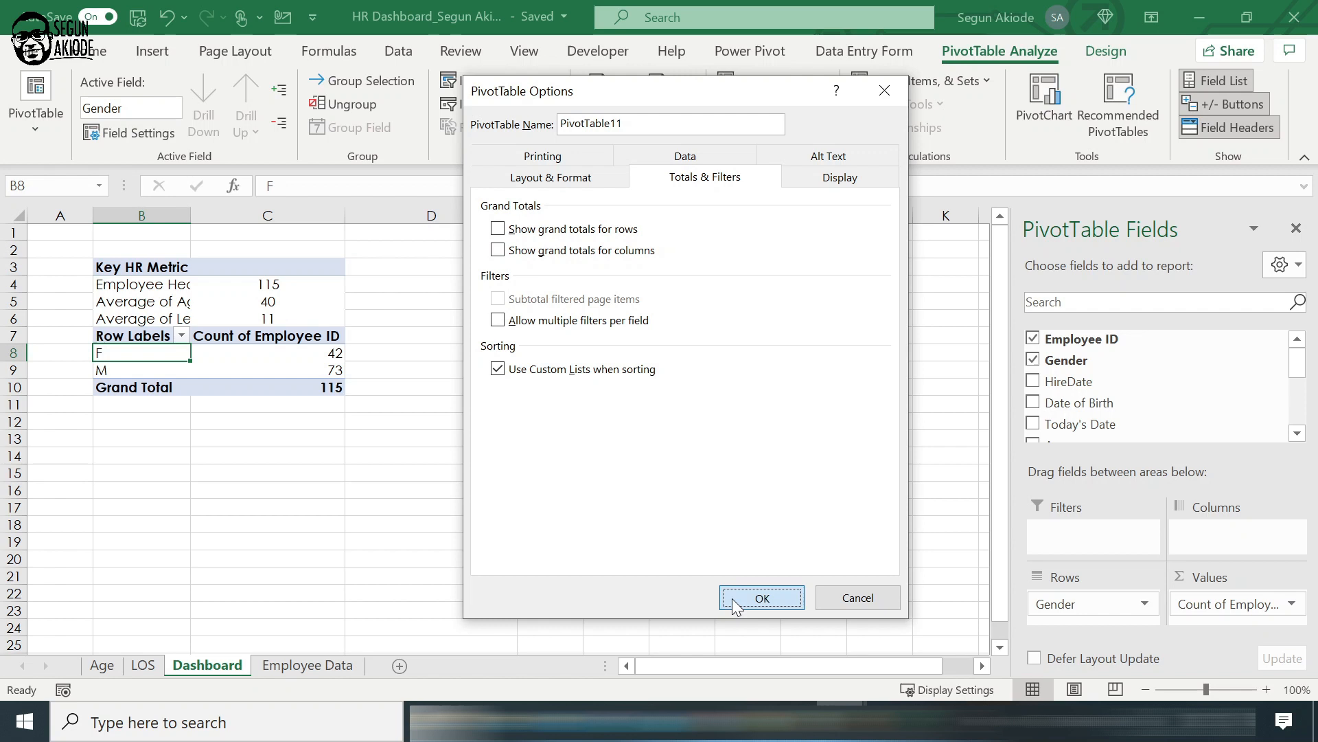
Autofit the width of column B to show the full metric labels on the Dashboard sheet.
double_click(190, 214)
left_click(306, 399)
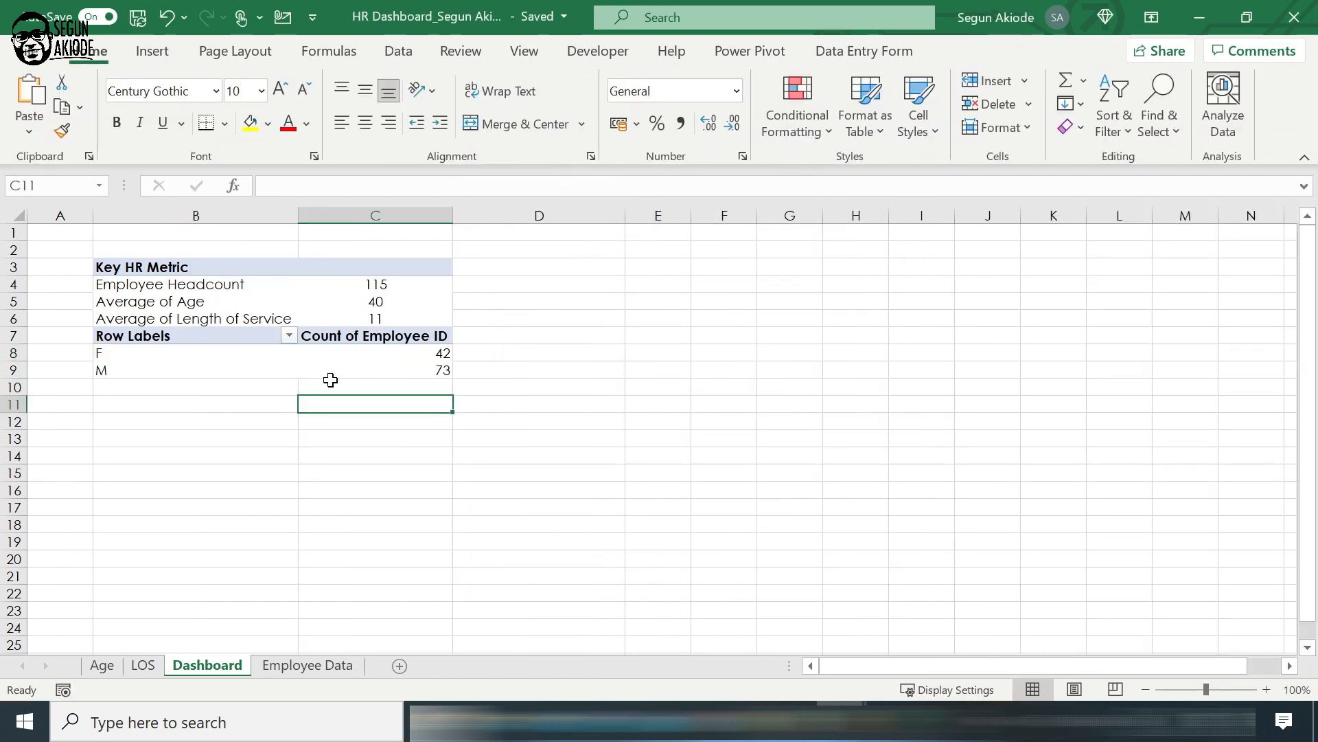
left_click(387, 284)
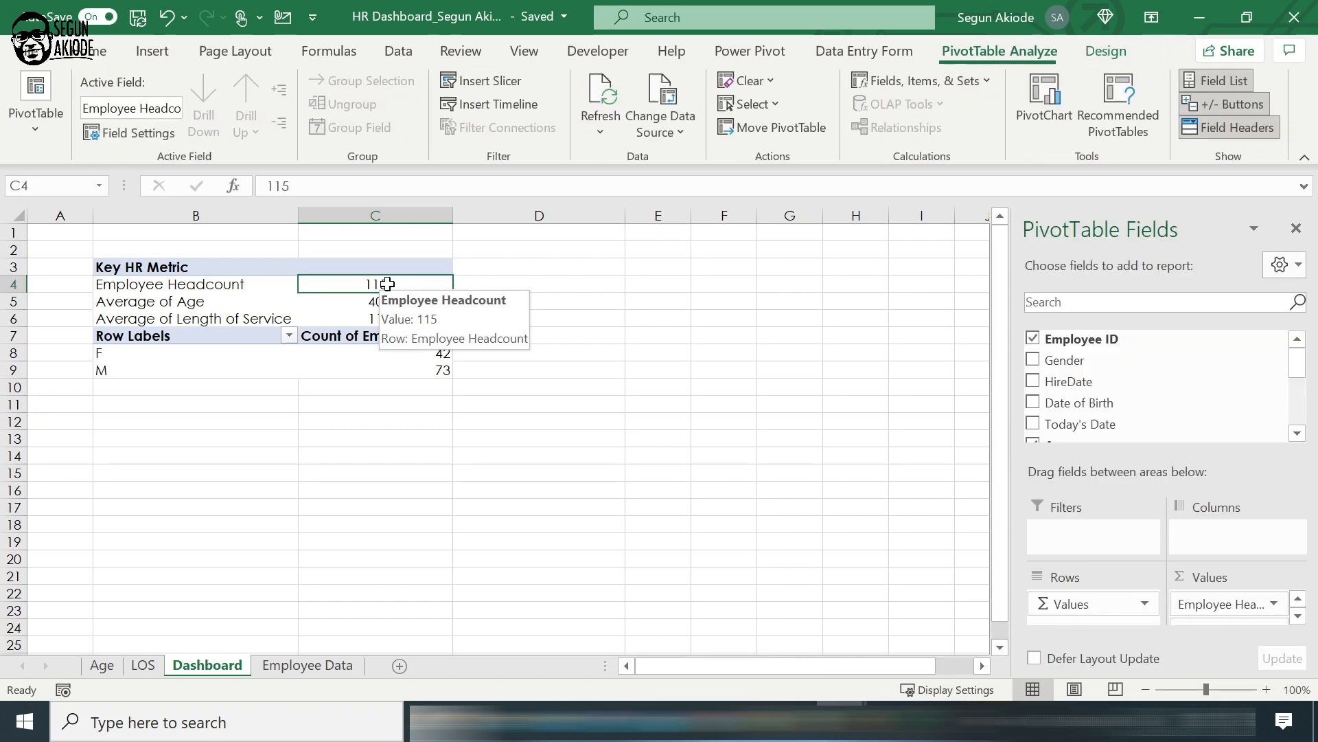
Center the gender headcount values in cells C8:C9 horizontally.
left_click_drag(314, 357, 315, 366)
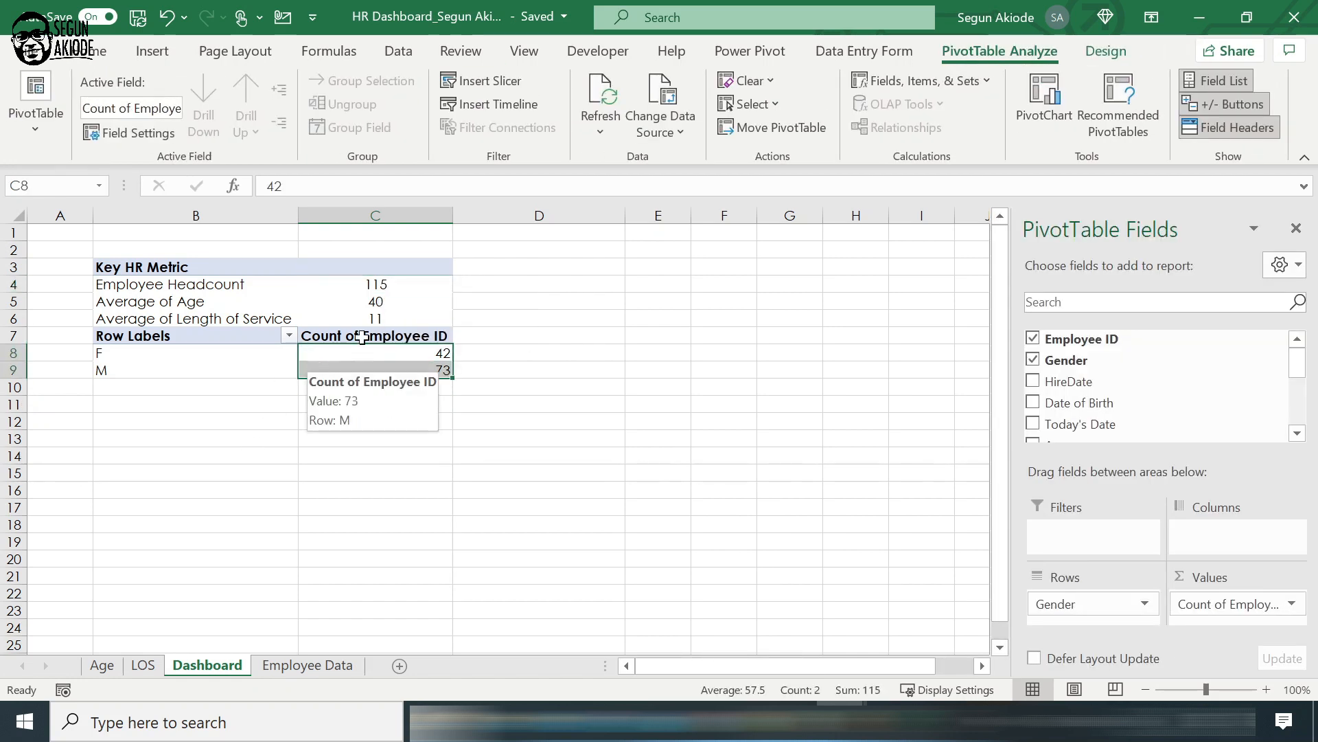
left_click(109, 54)
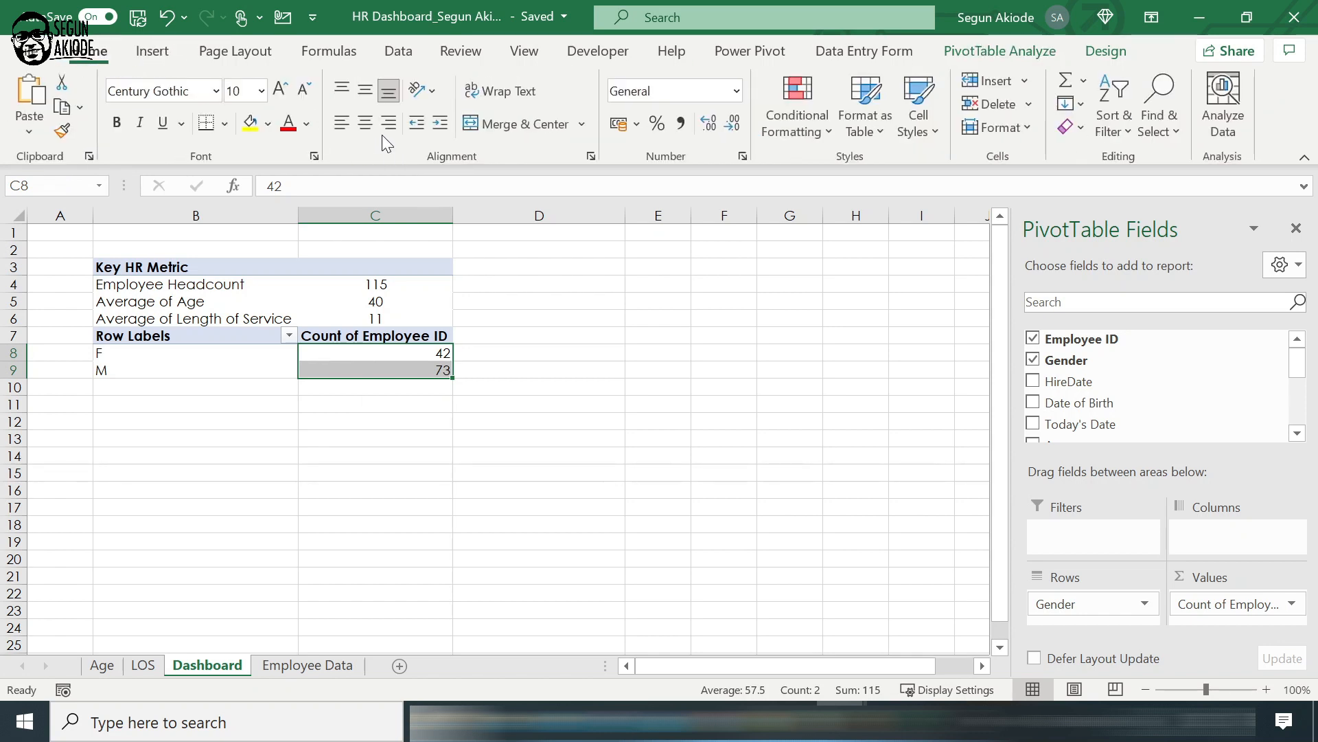
left_click(364, 124)
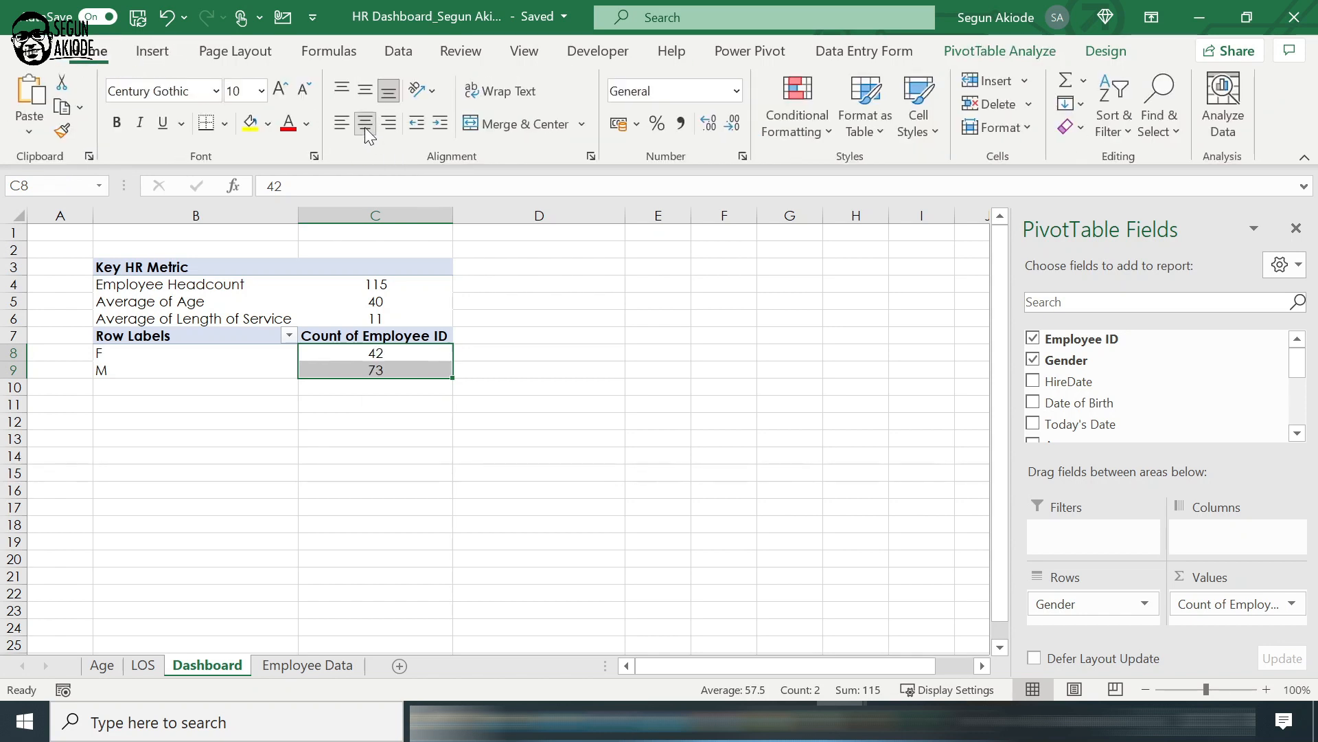
Rename the gender PivotTable's header cells B7 and C7 as Gender and Count.
left_click(196, 338)
left_click_drag(344, 186, 266, 186)
type("Gender")
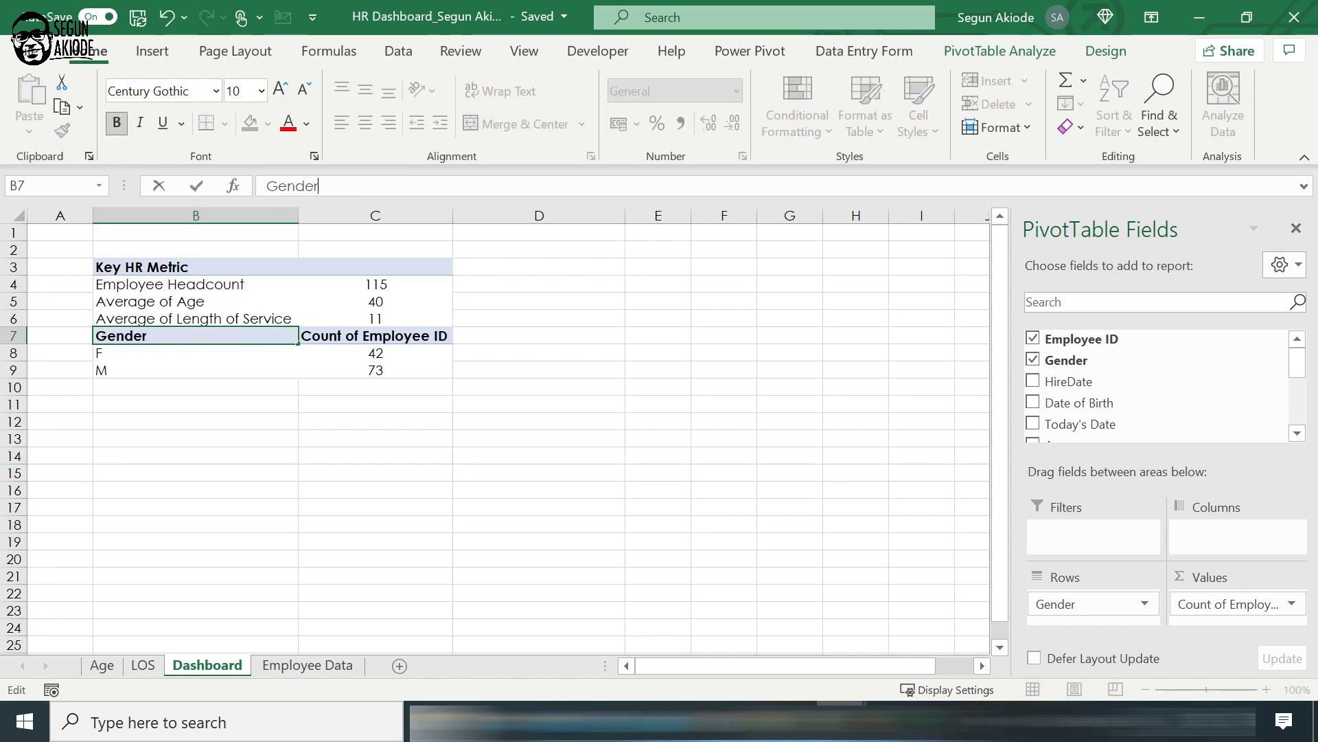
left_click(380, 335)
left_click_drag(414, 186, 329, 186)
key("BackSpace")
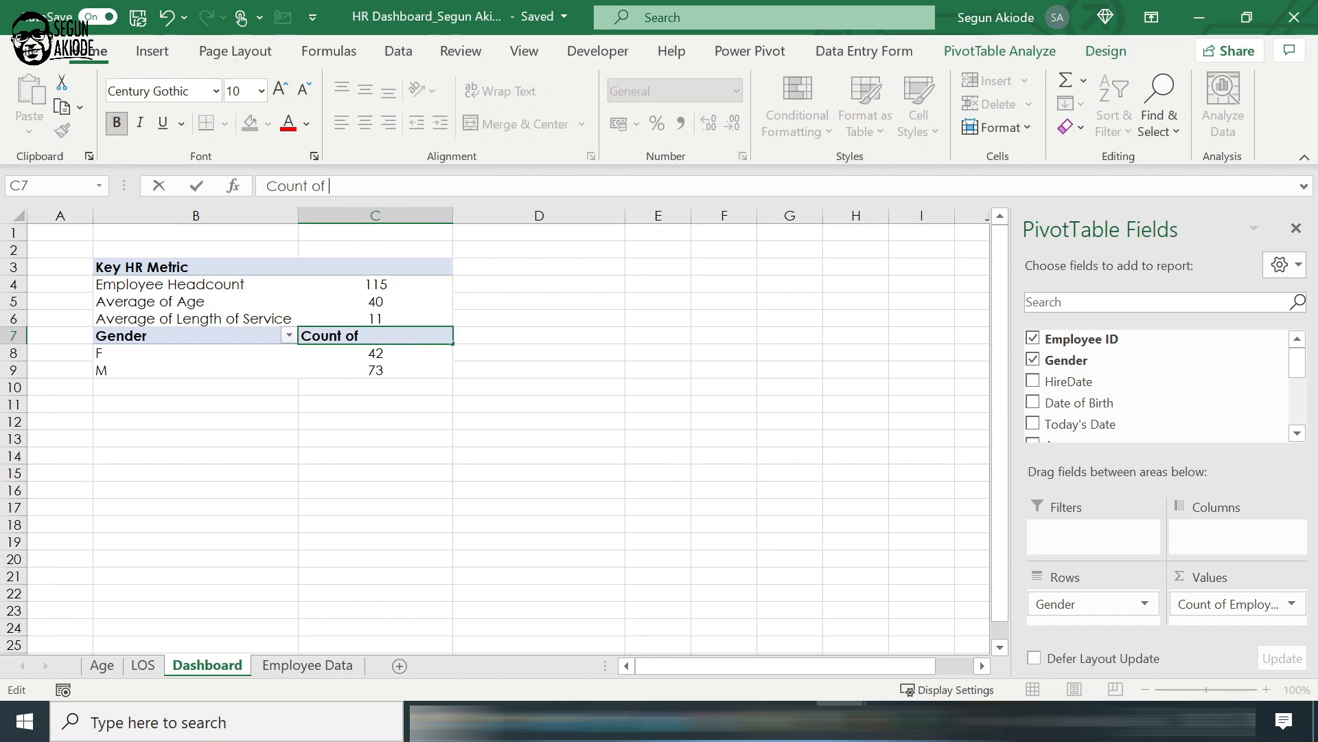
key("BackSpace")
key("BackSpace")
left_click(365, 407)
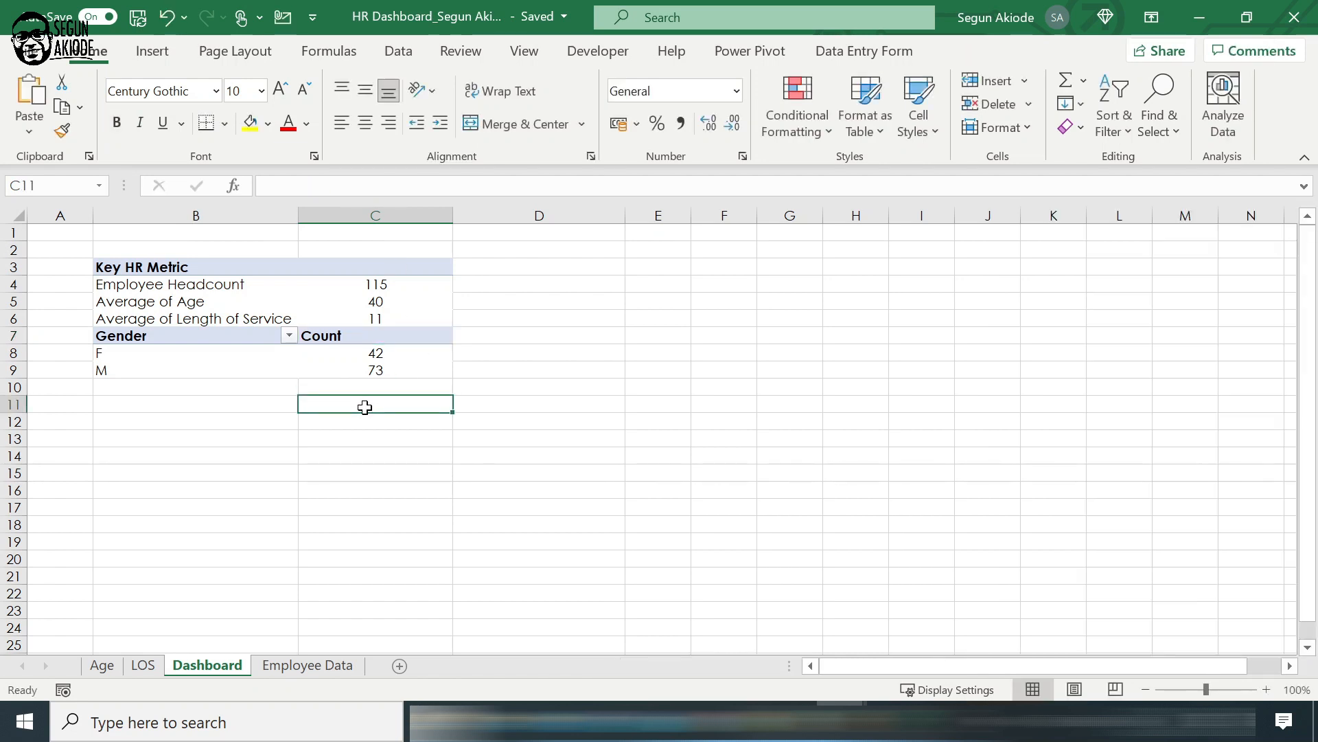
left_click(288, 336)
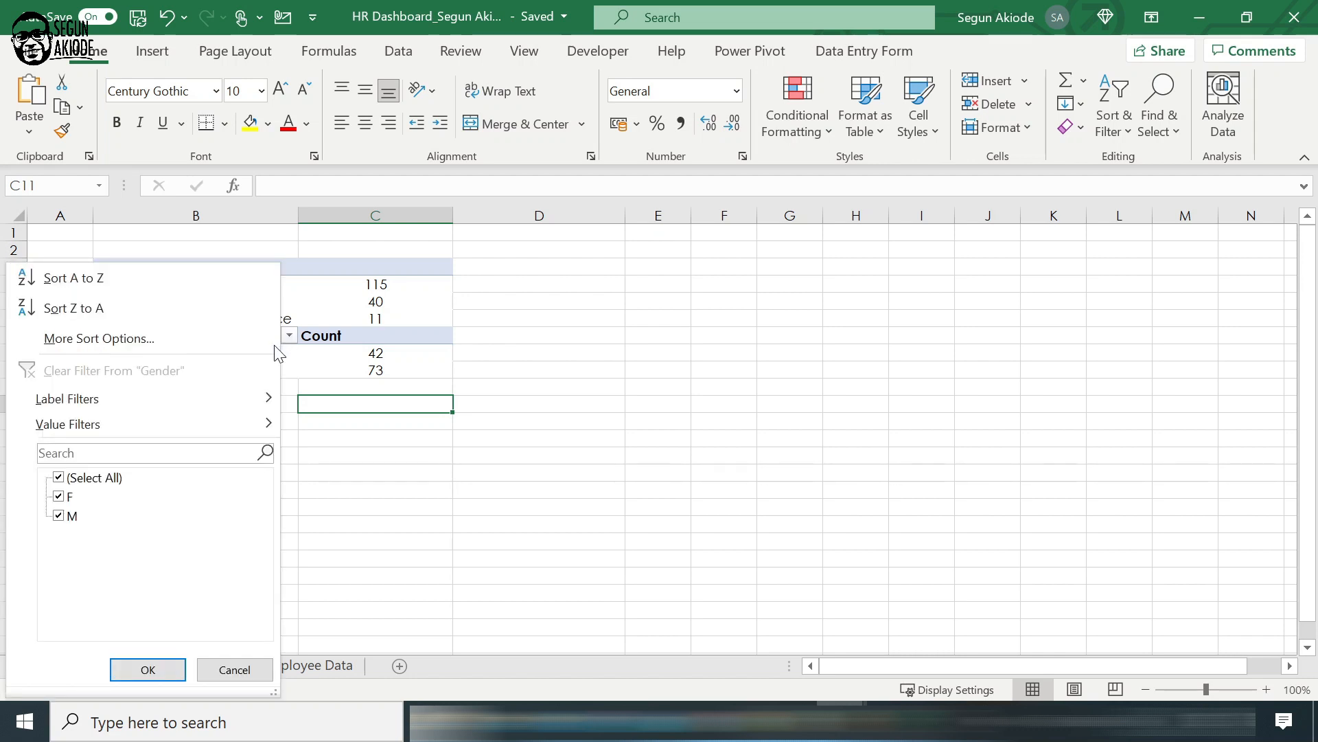
left_click(344, 519)
left_click(374, 506)
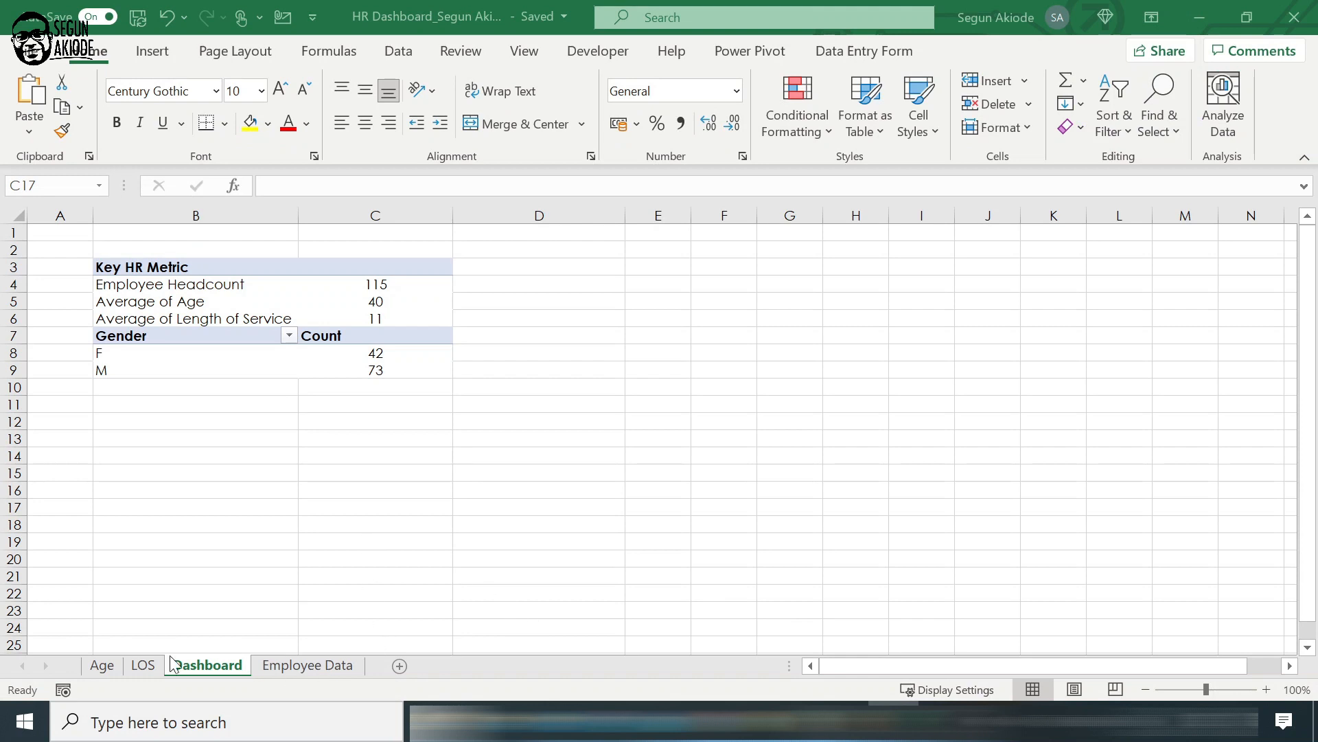
Move the Employee Age Distribution chart from the Age sheet to the Dashboard sheet and place it beside the tables, starting at column D.
left_click(101, 664)
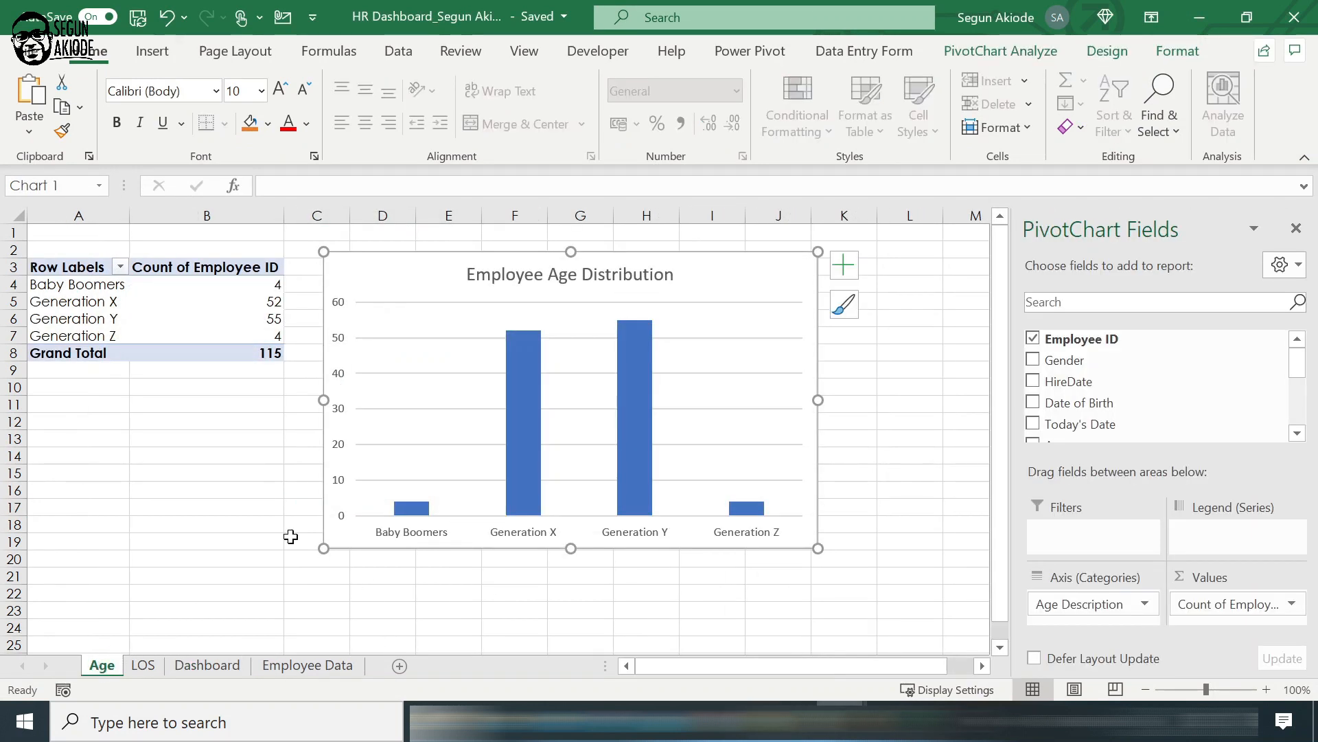
right_click(397, 265)
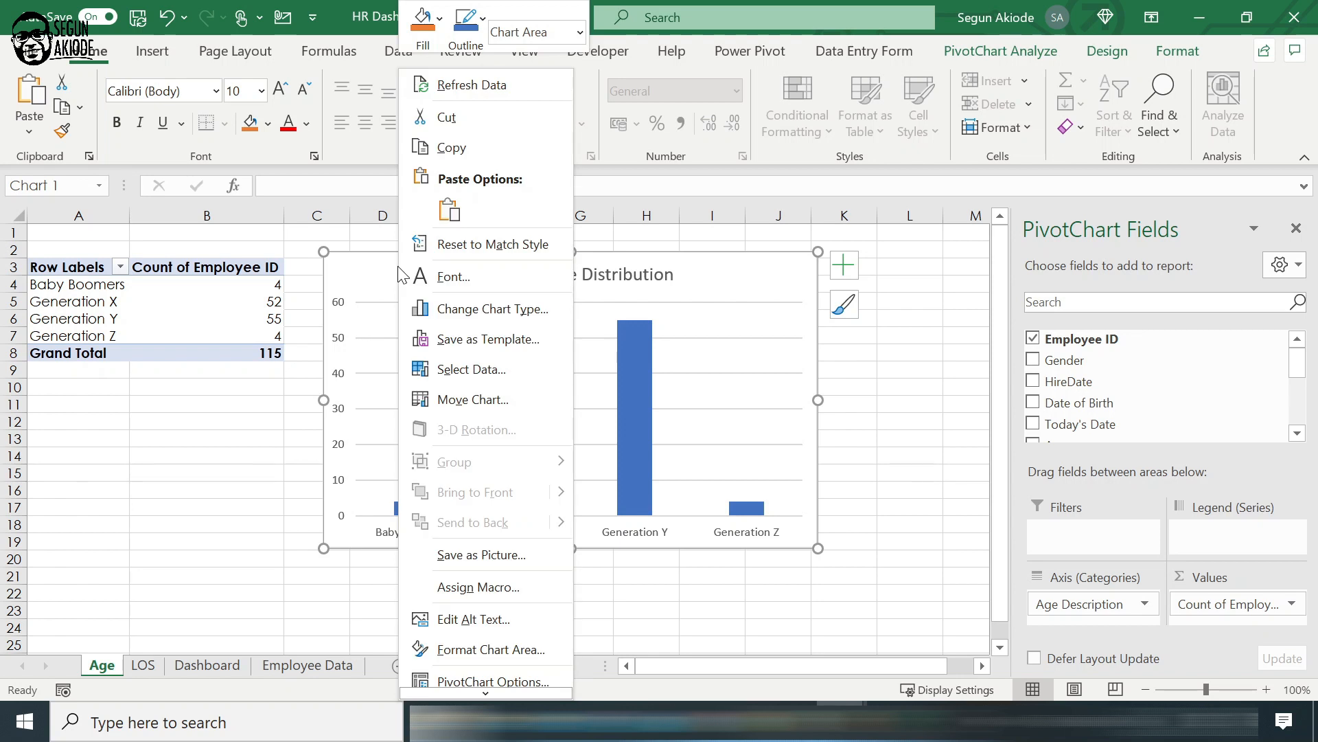
left_click(468, 403)
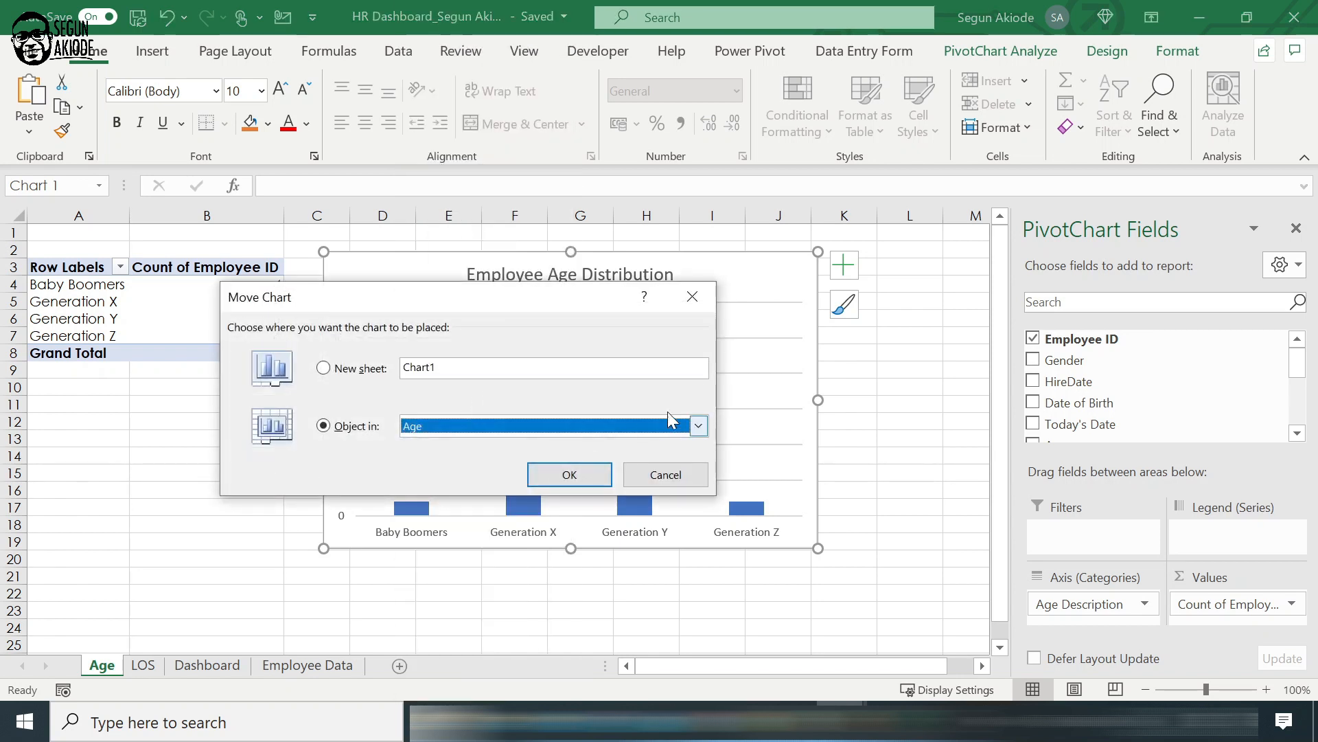
left_click(698, 425)
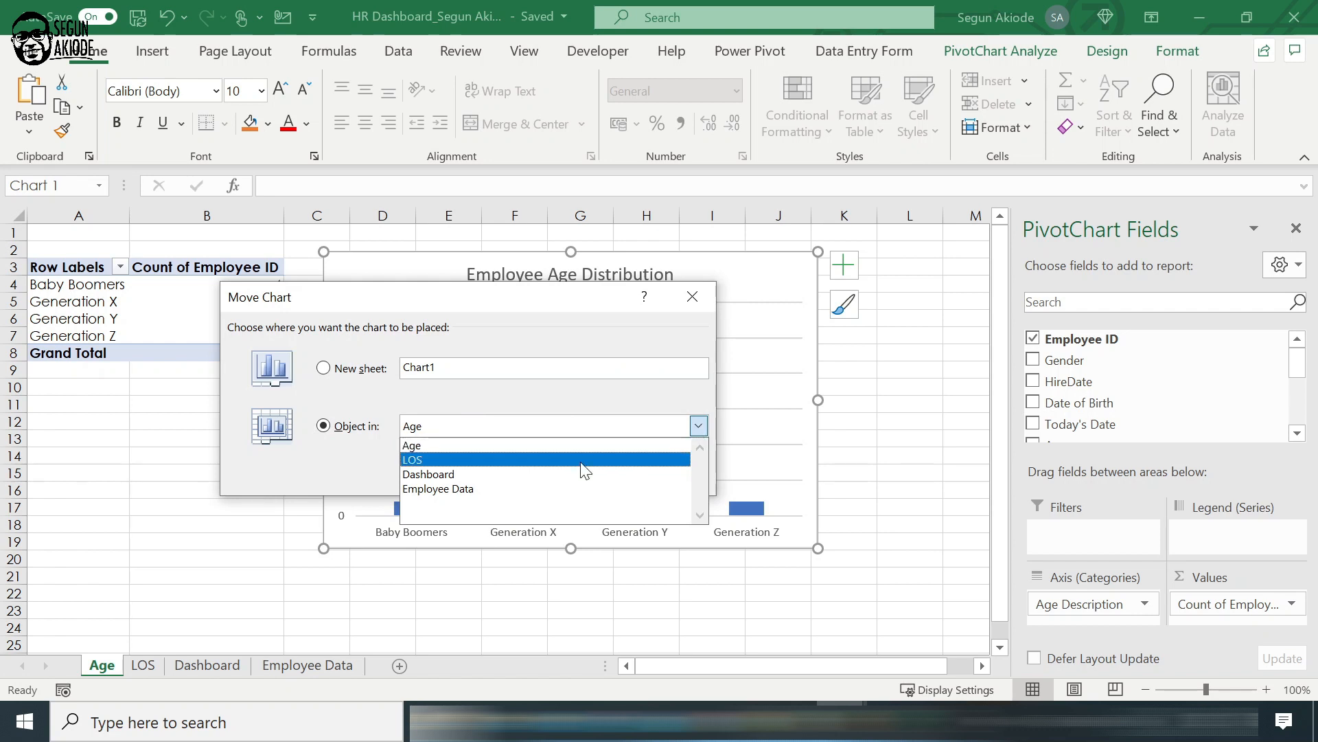
left_click(503, 475)
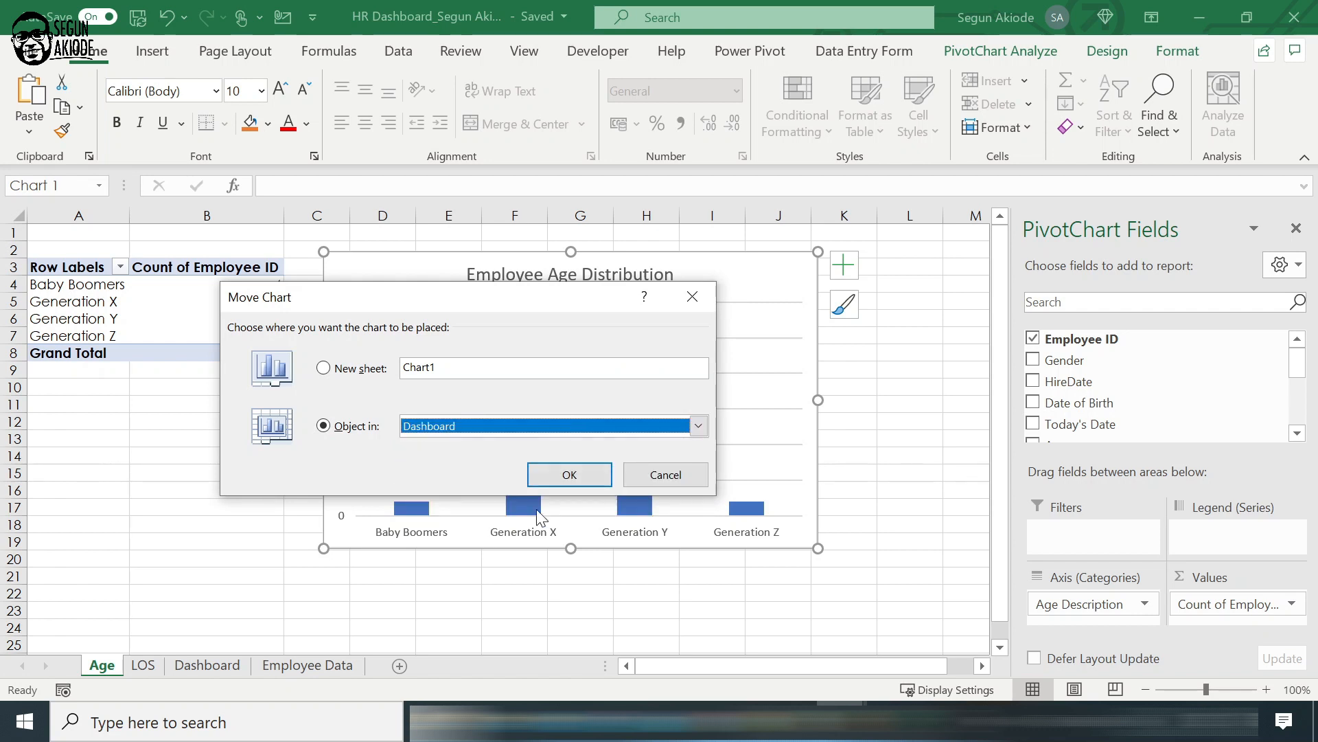
left_click(570, 475)
left_click_drag(405, 280, 544, 274)
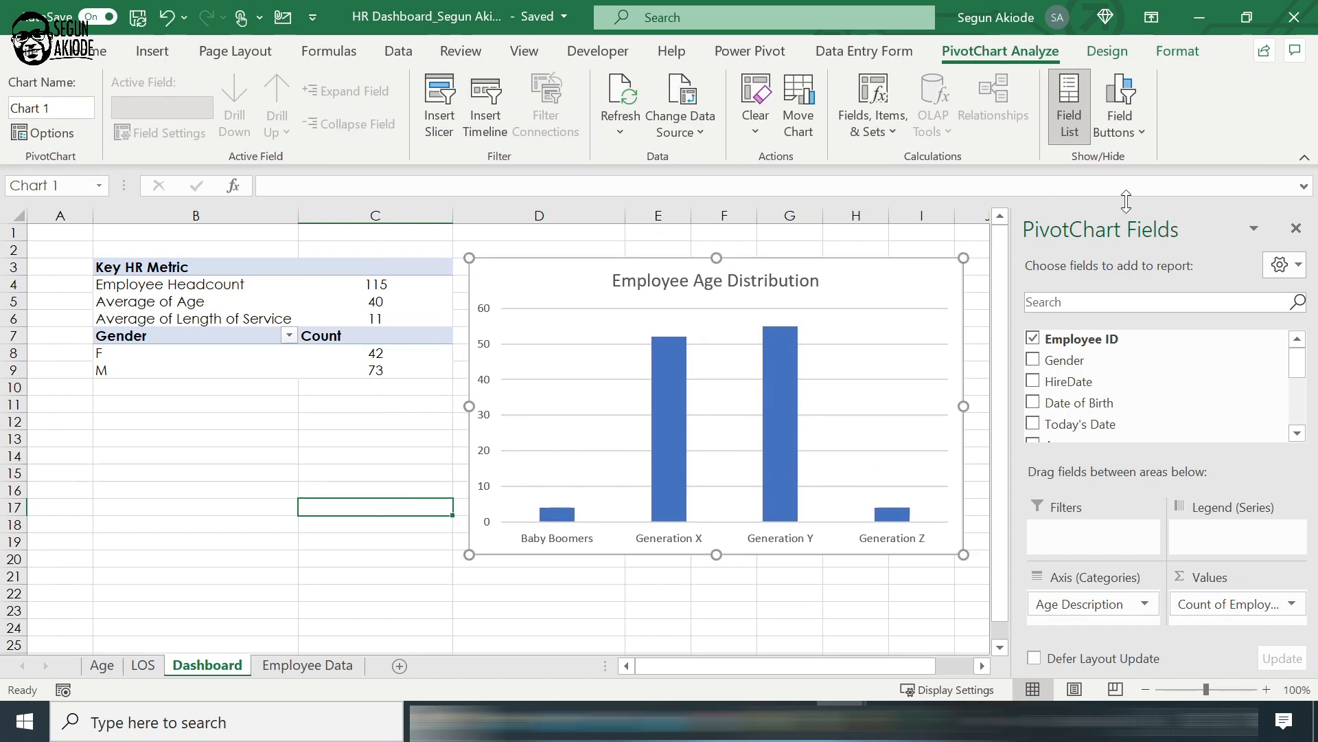
left_click(1296, 228)
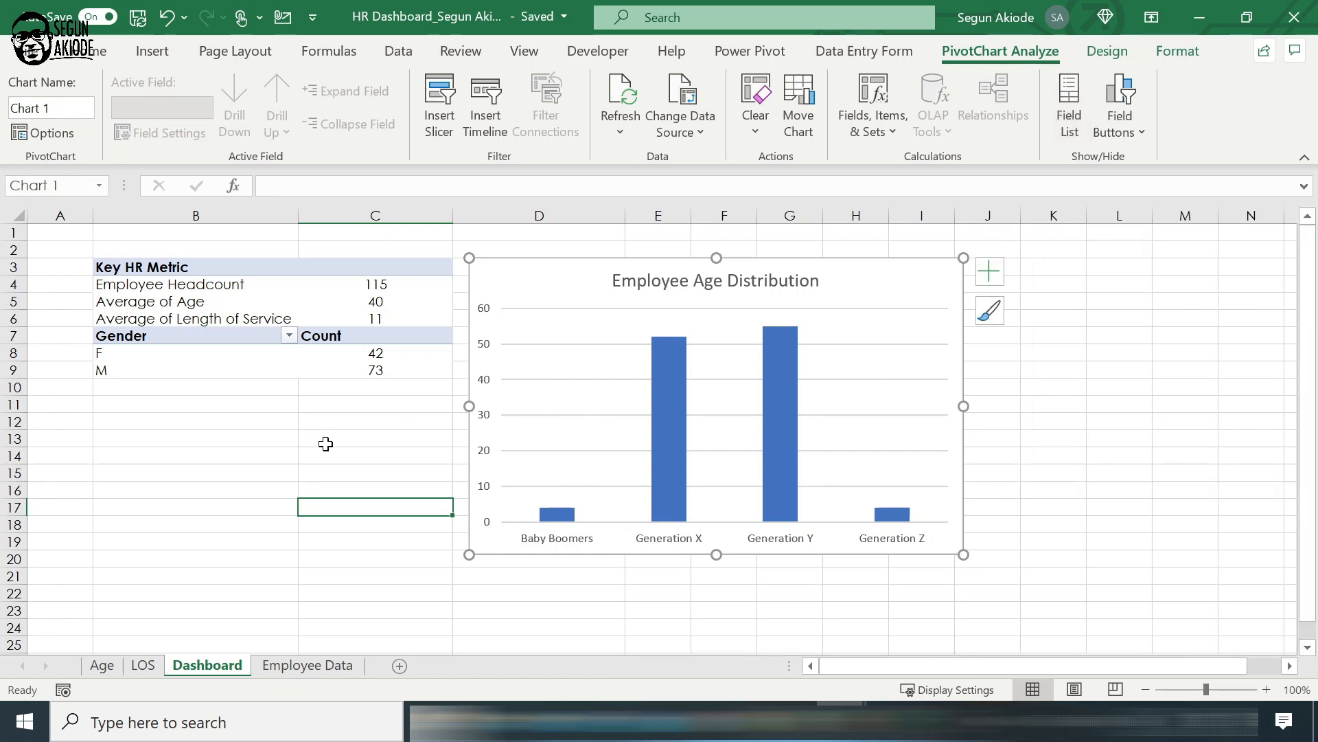
left_click(320, 449)
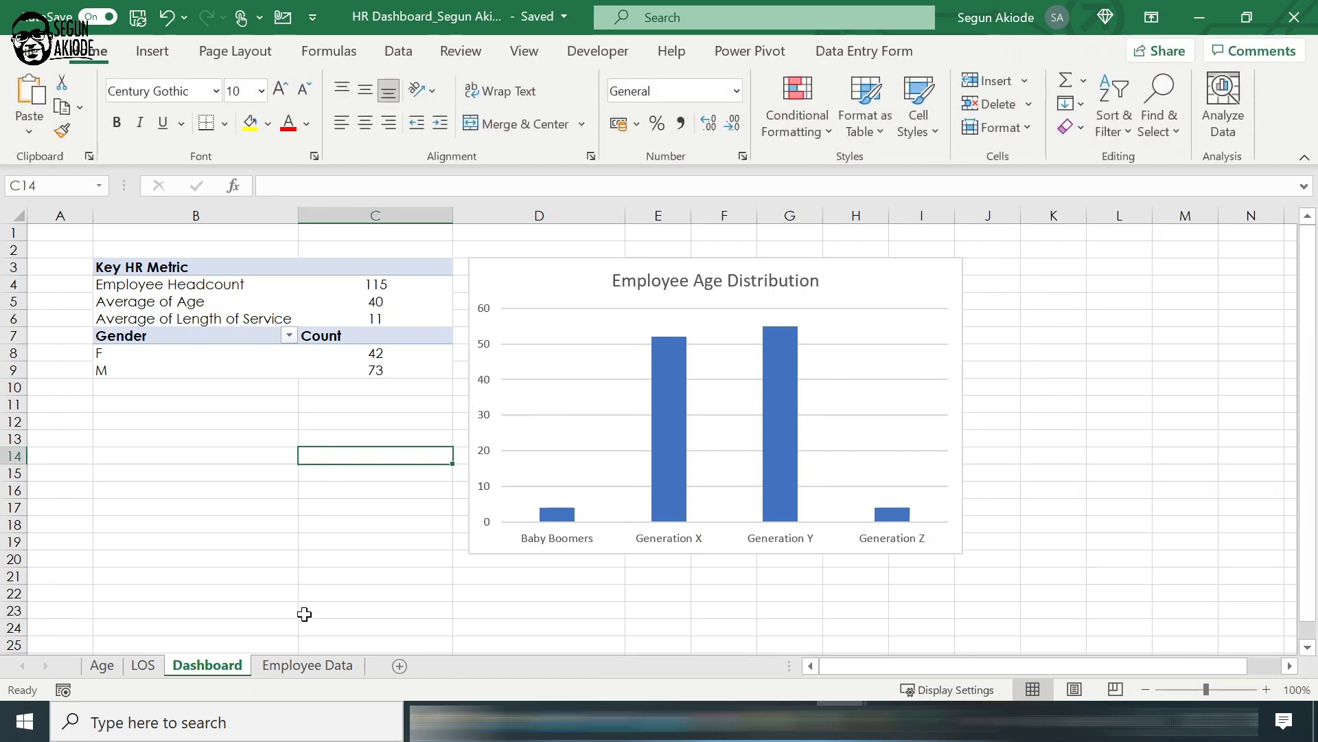
Move the Employee Length of Service Distribution chart from the LOS sheet to the Dashboard sheet and place it below the age chart.
left_click(141, 666)
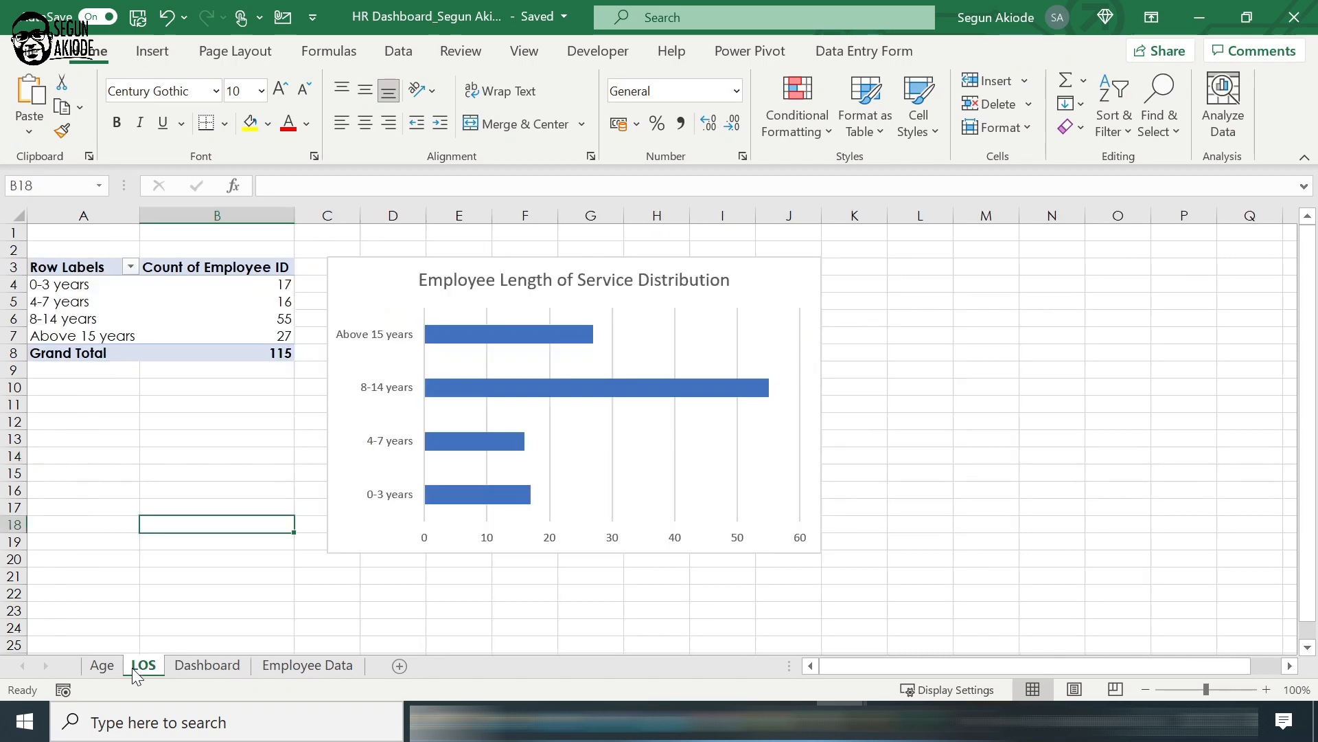
left_click(362, 276)
right_click(362, 276)
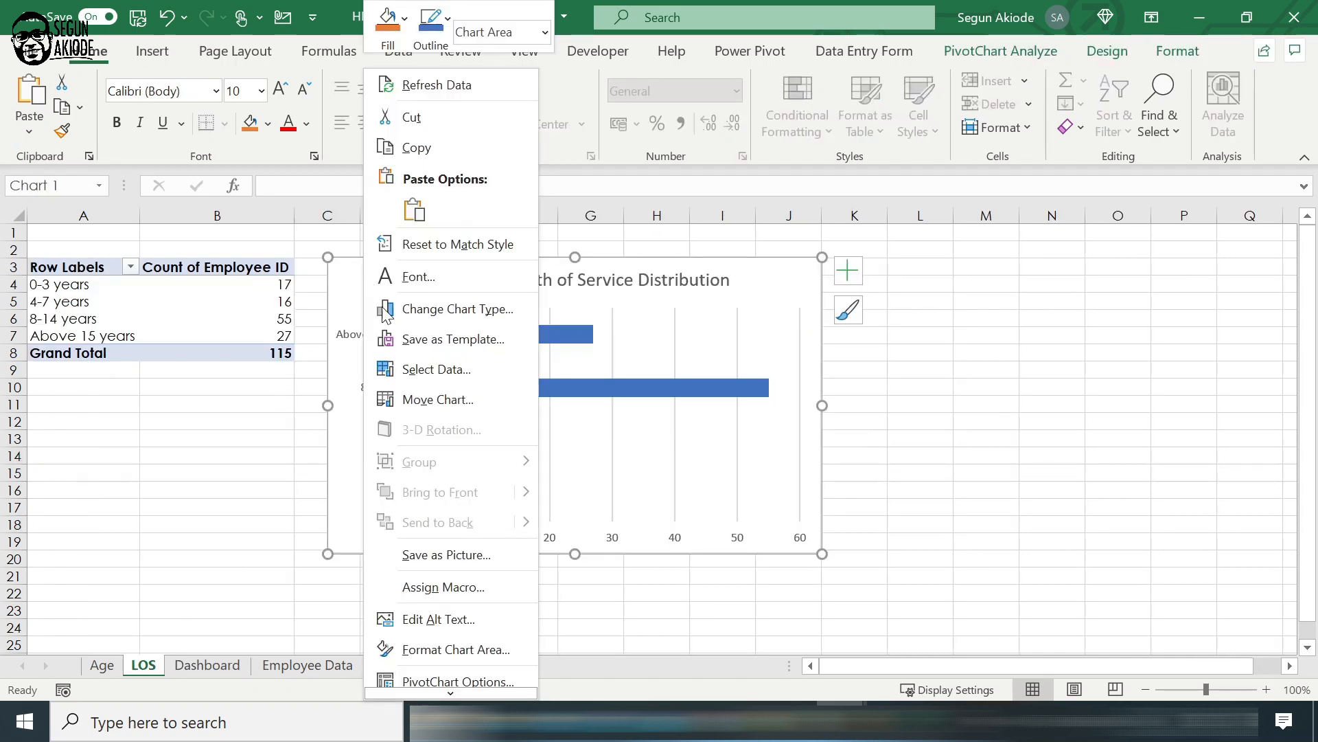
left_click(446, 408)
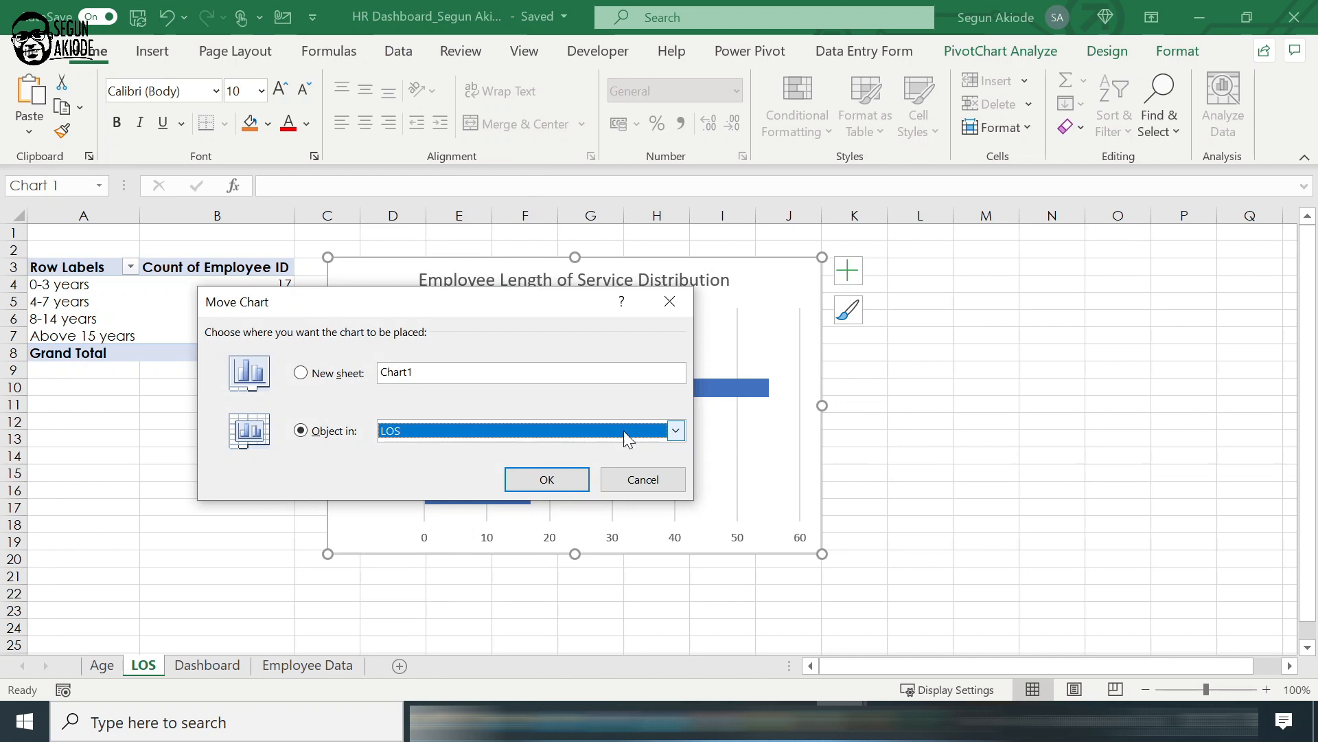
left_click(677, 430)
left_click(491, 478)
left_click(564, 479)
left_click_drag(347, 273, 488, 577)
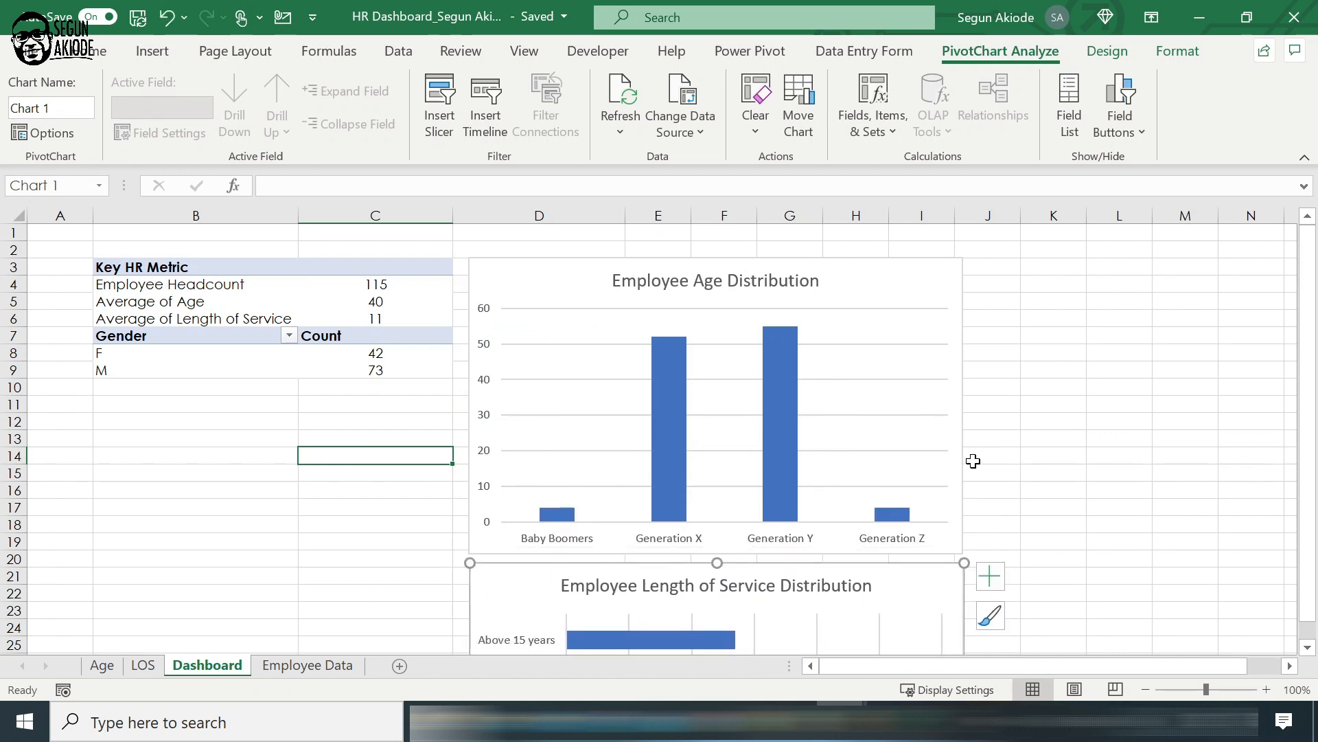
left_click(1048, 451)
Shorten the Employee Age Distribution chart to end at about row 13 and move the length of service chart up directly beneath it.
left_click(1144, 690)
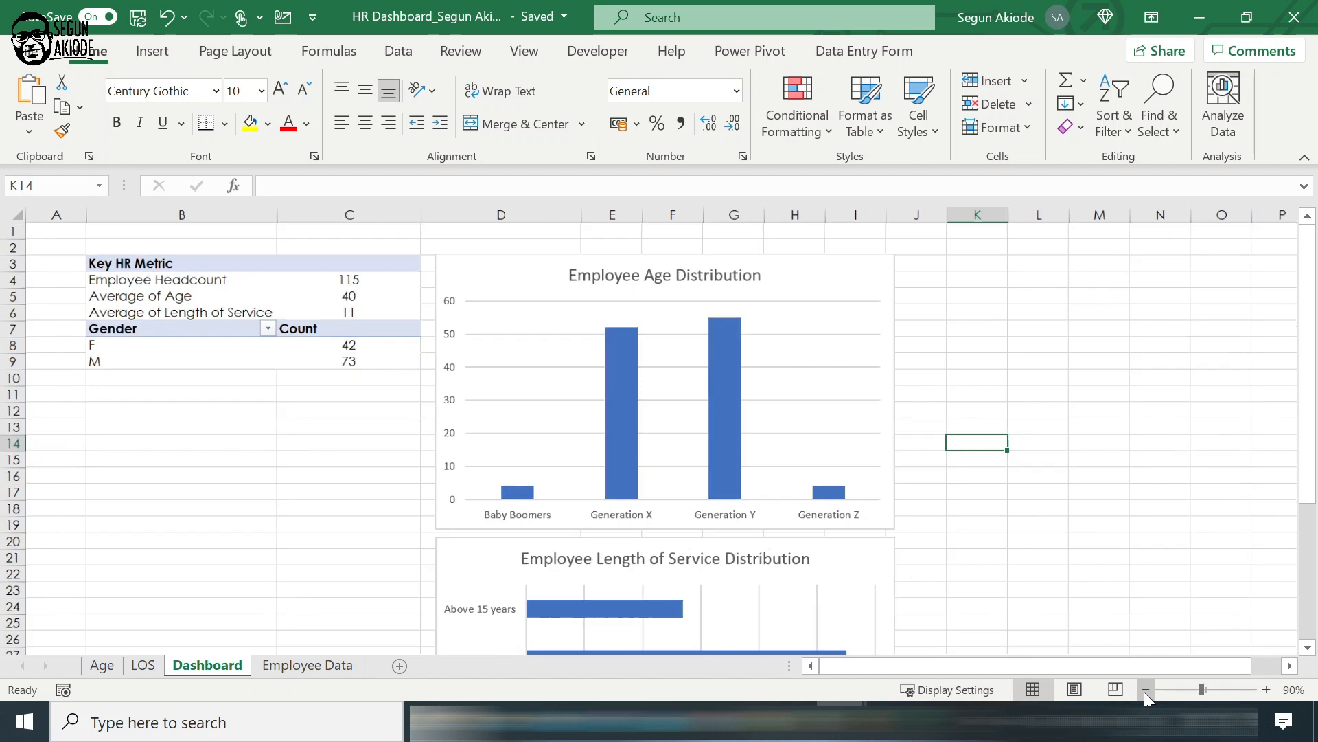
left_click(1102, 486)
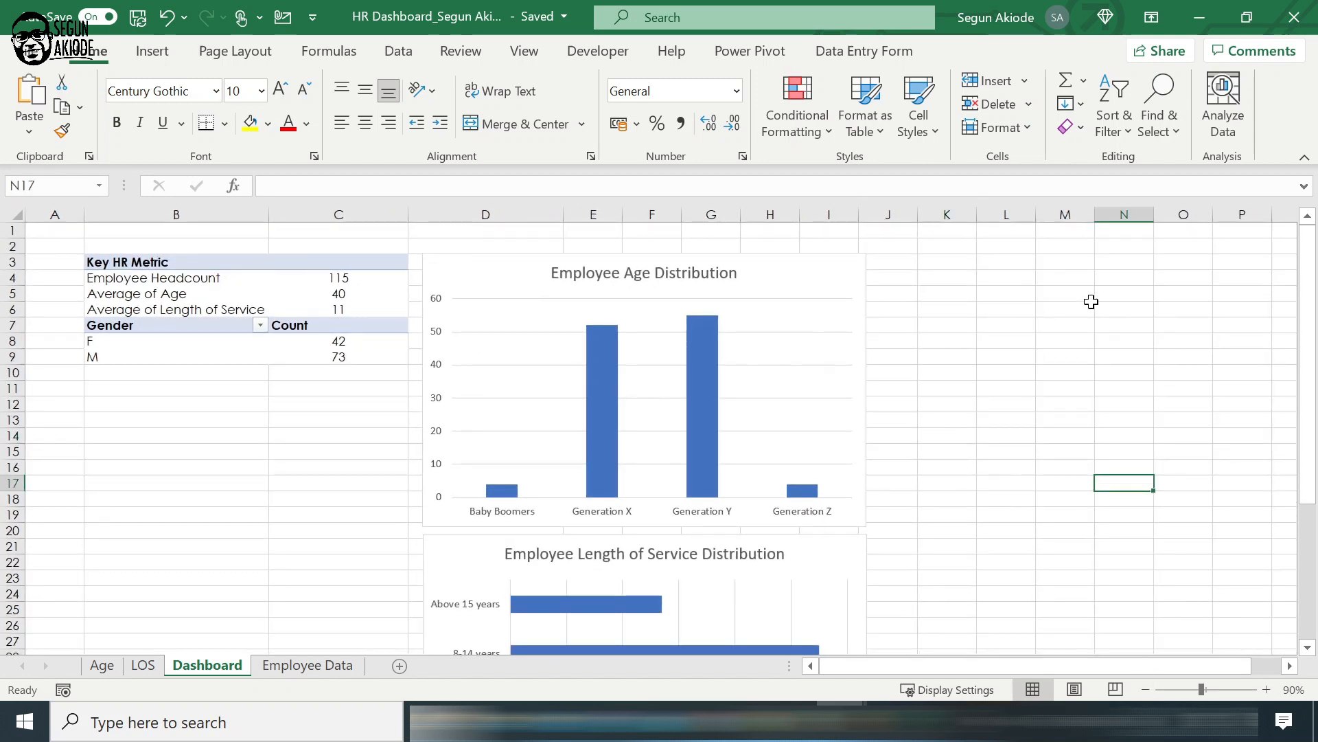
scroll(1097, 296, "down", 5)
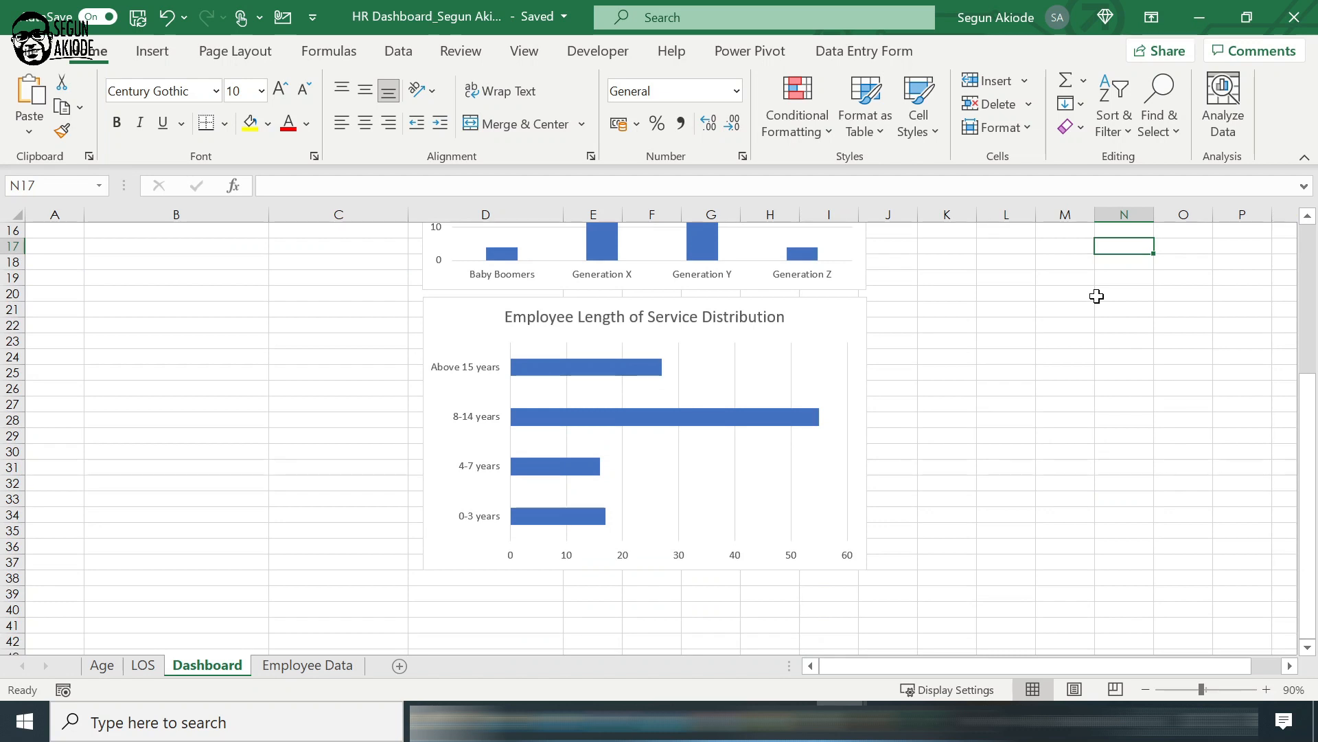
scroll(1096, 296, "up", 5)
left_click(466, 280)
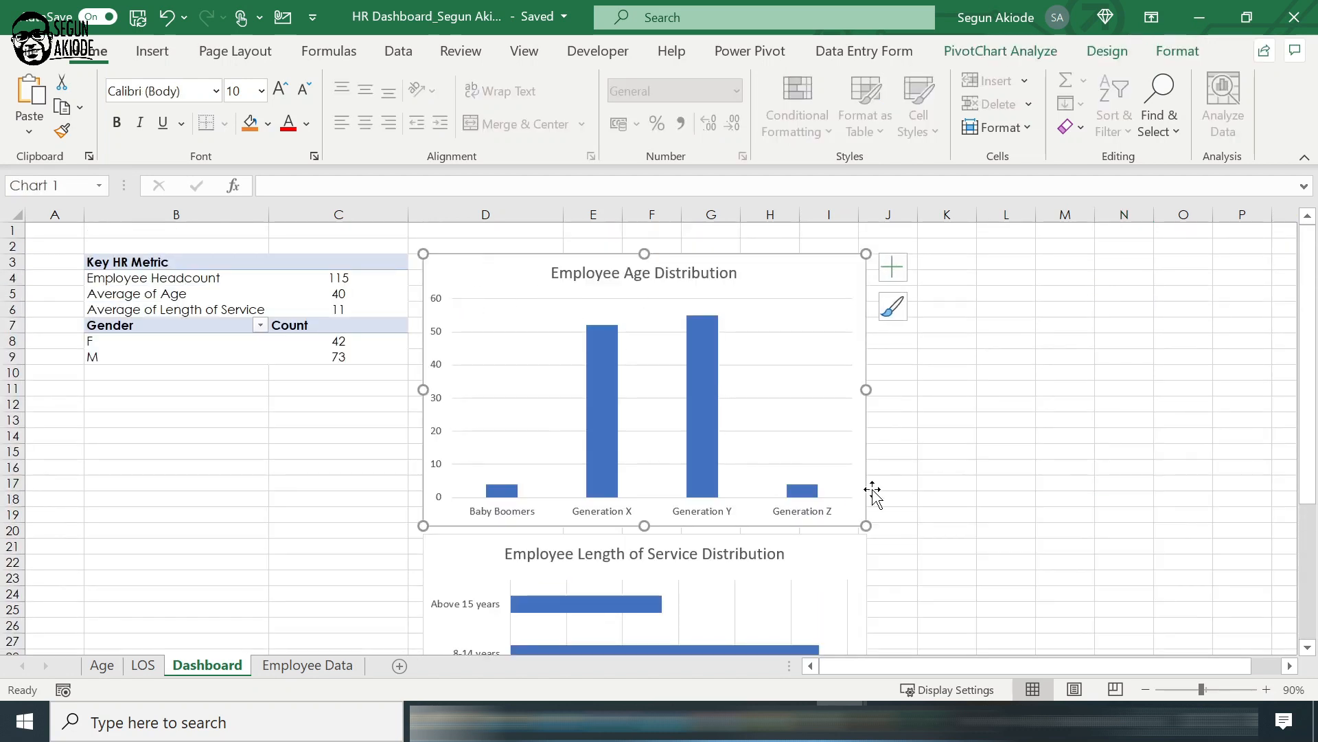
left_click_drag(866, 526, 868, 430)
left_click_drag(827, 549, 824, 438)
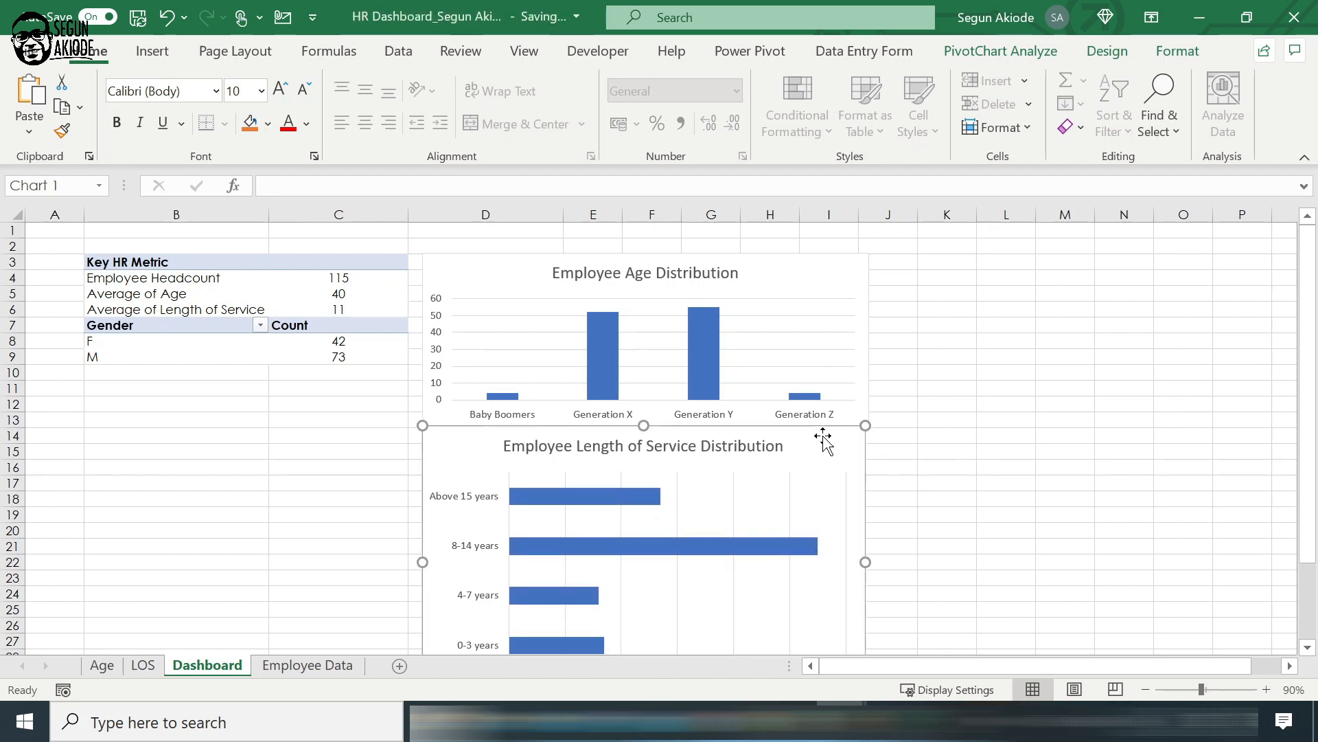
Reduce the height of the Employee Length of Service Distribution chart so that it ends at about row 26.
scroll(988, 469, "down", 2)
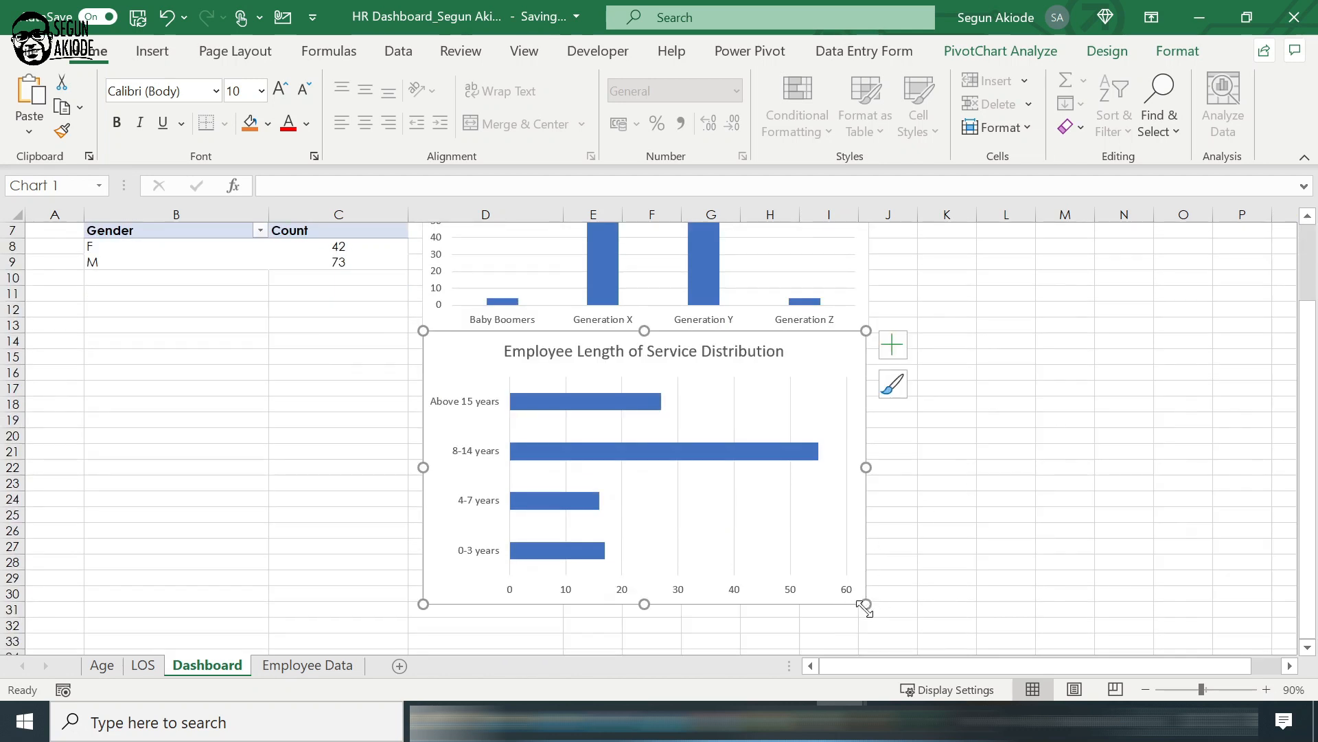
left_click_drag(866, 604, 865, 542)
left_click(986, 480)
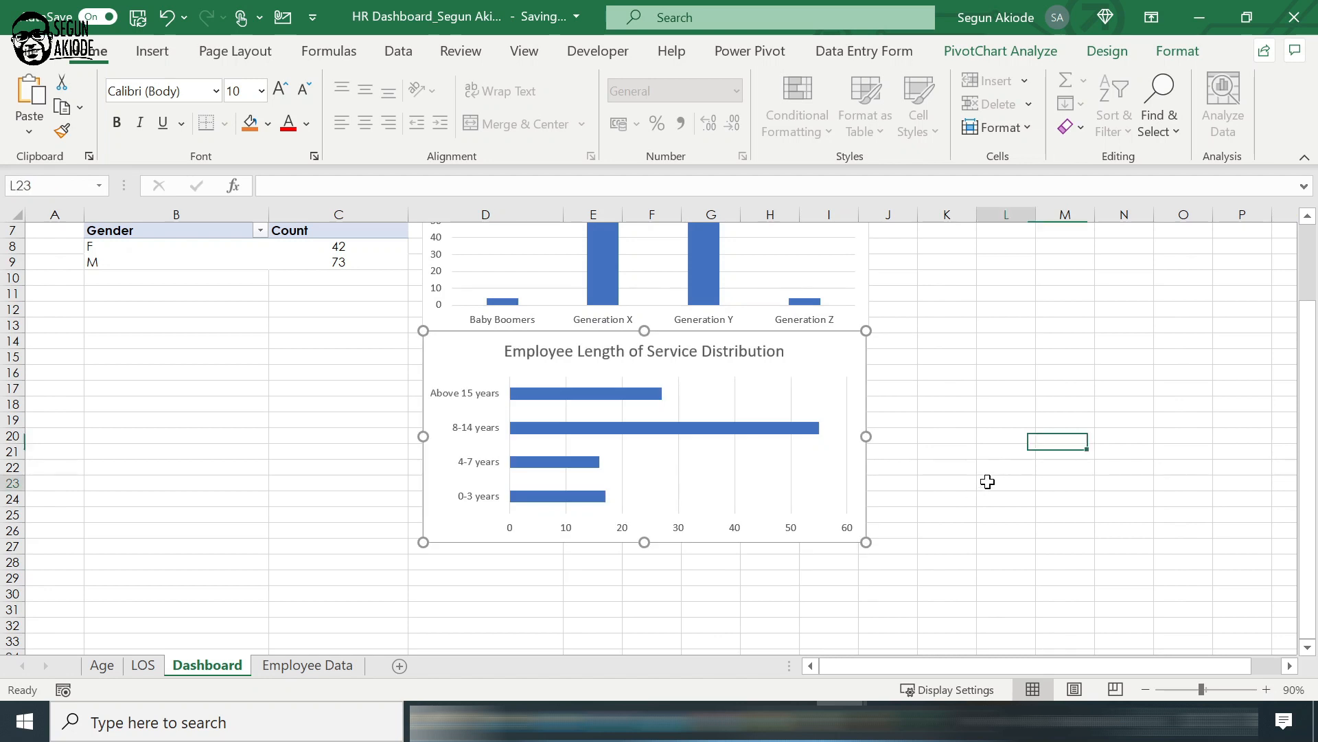
scroll(701, 470, "up", 2)
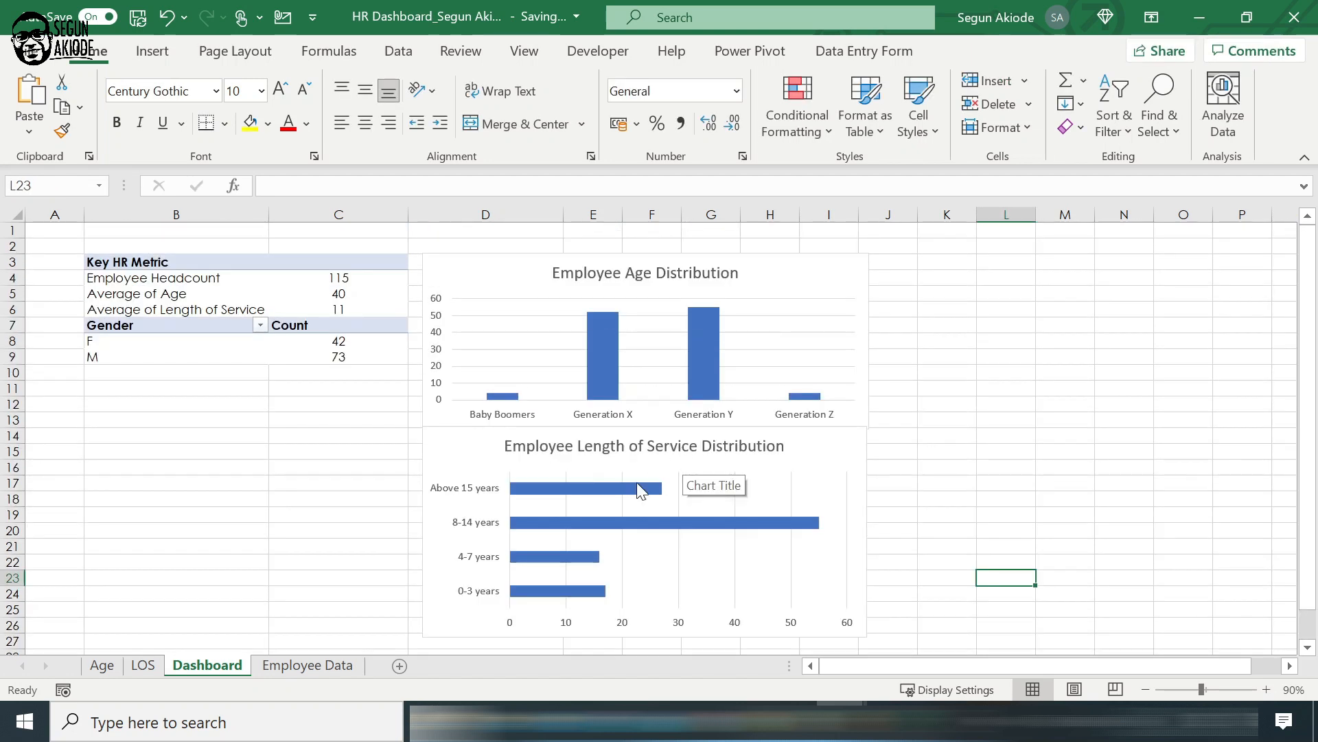
Set the gap width of the bars in the Employee Length of Service Distribution chart to 22%.
left_click(546, 483)
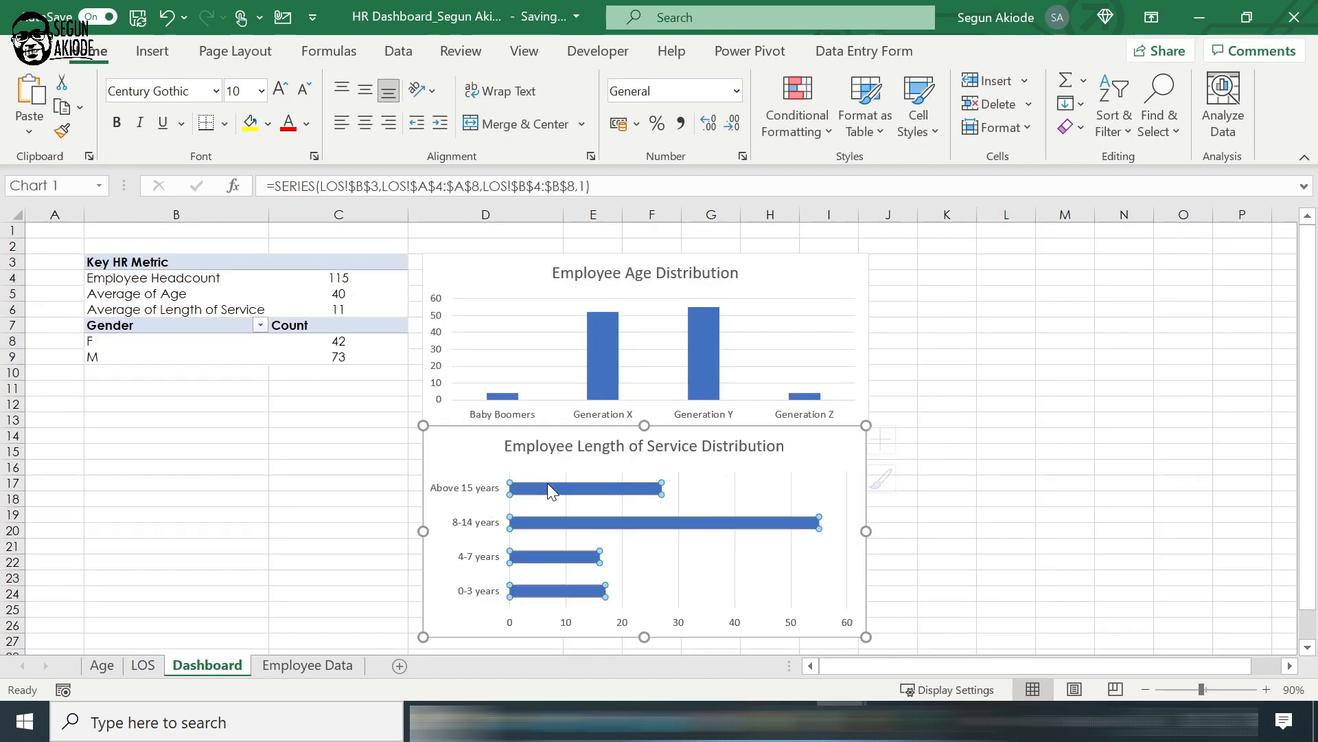
right_click(547, 483)
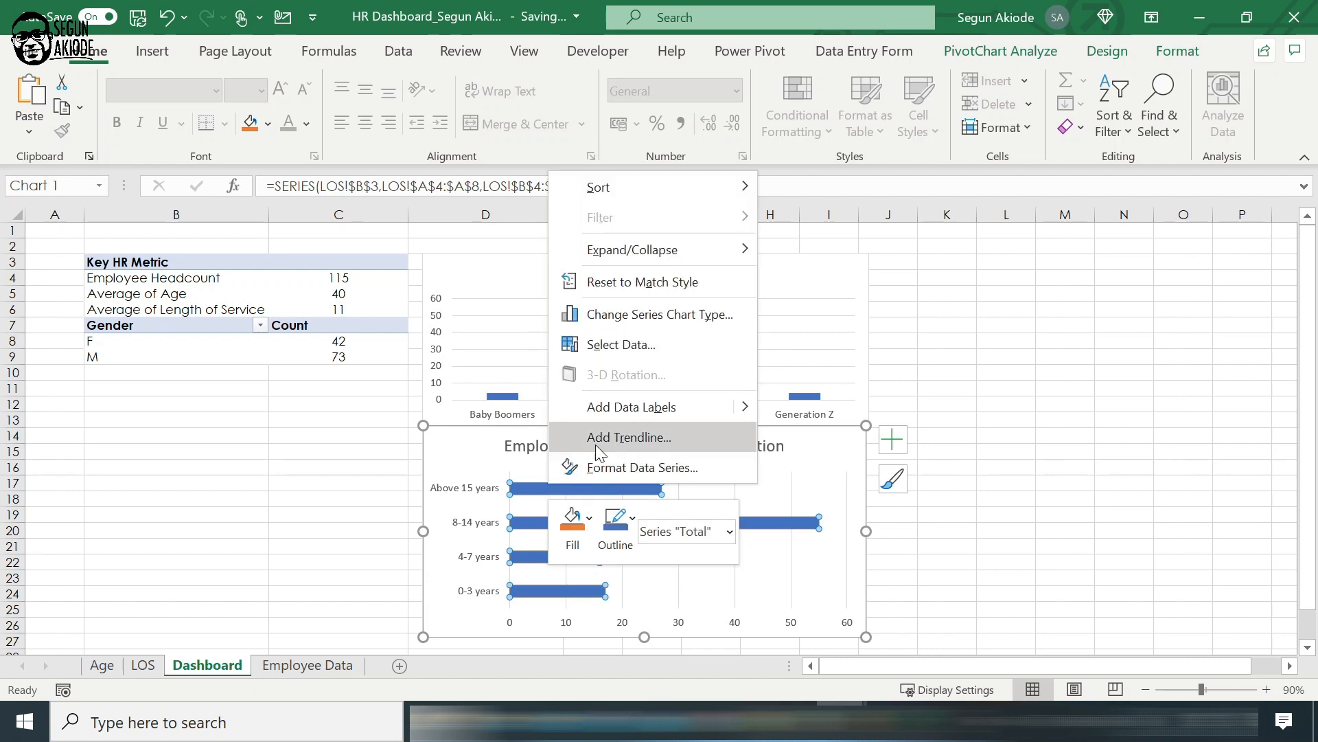
left_click(609, 468)
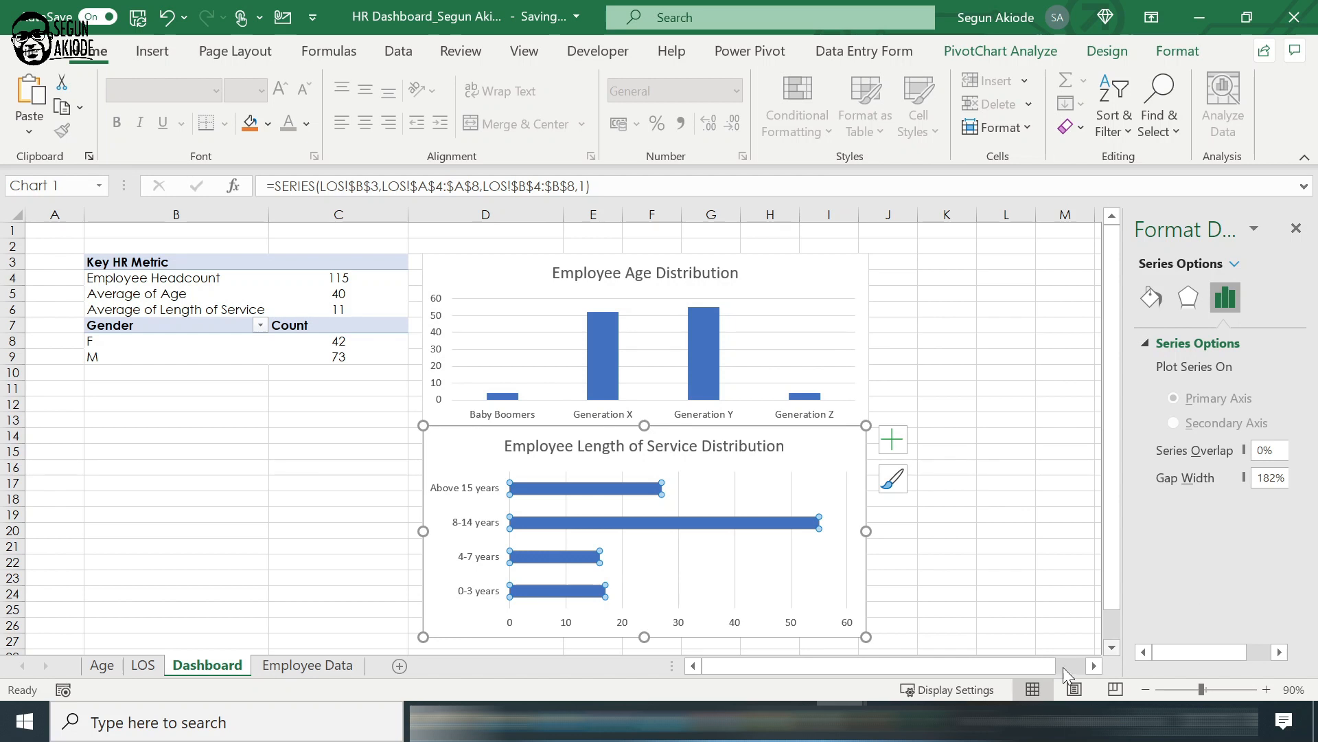
left_click(1270, 478)
key("Return")
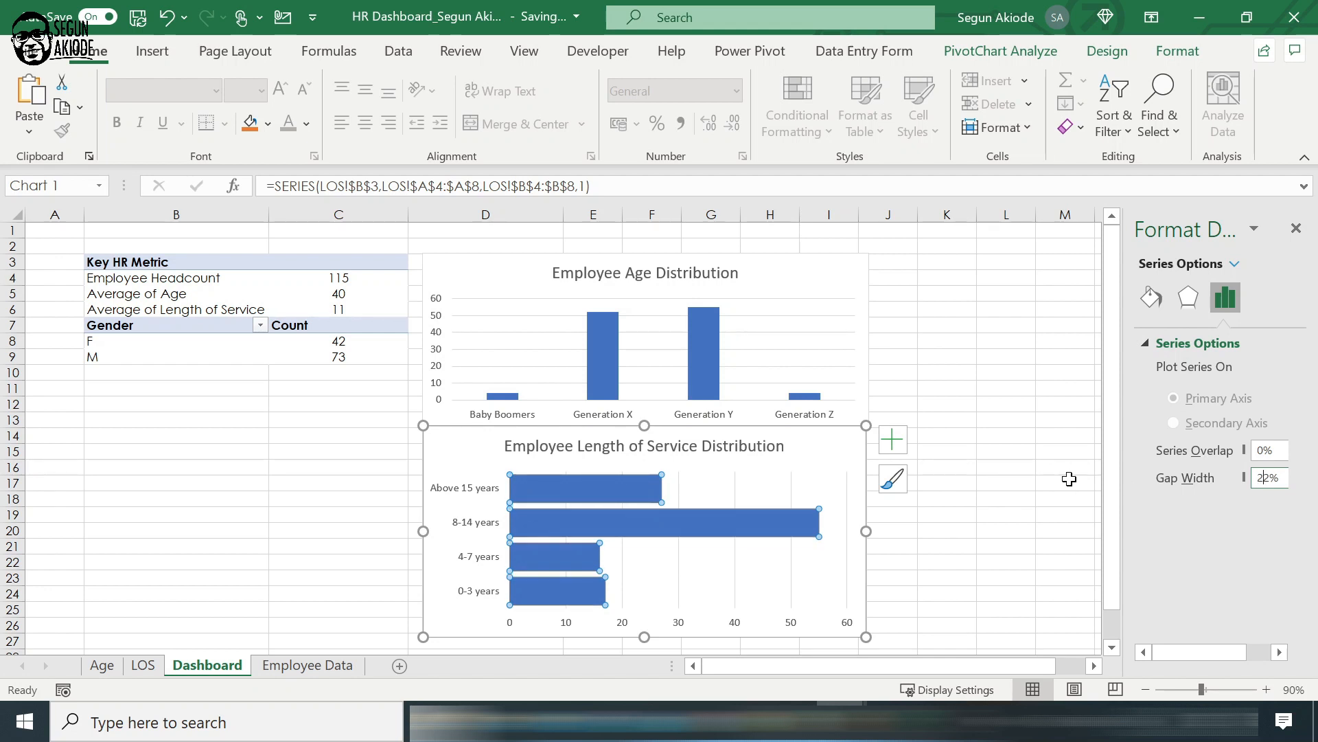
left_click(887, 334)
Set the gap width of the columns in the Employee Age Distribution chart to 59%.
right_click(704, 326)
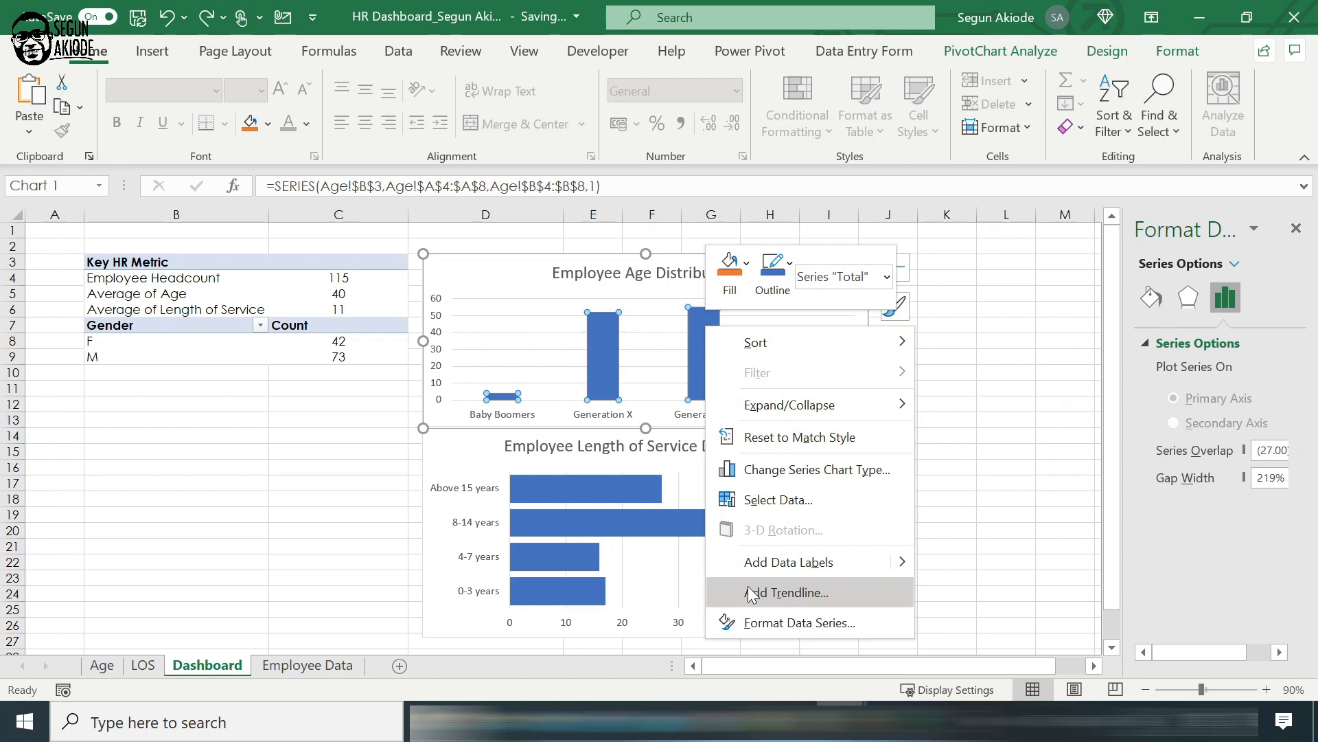
left_click(780, 622)
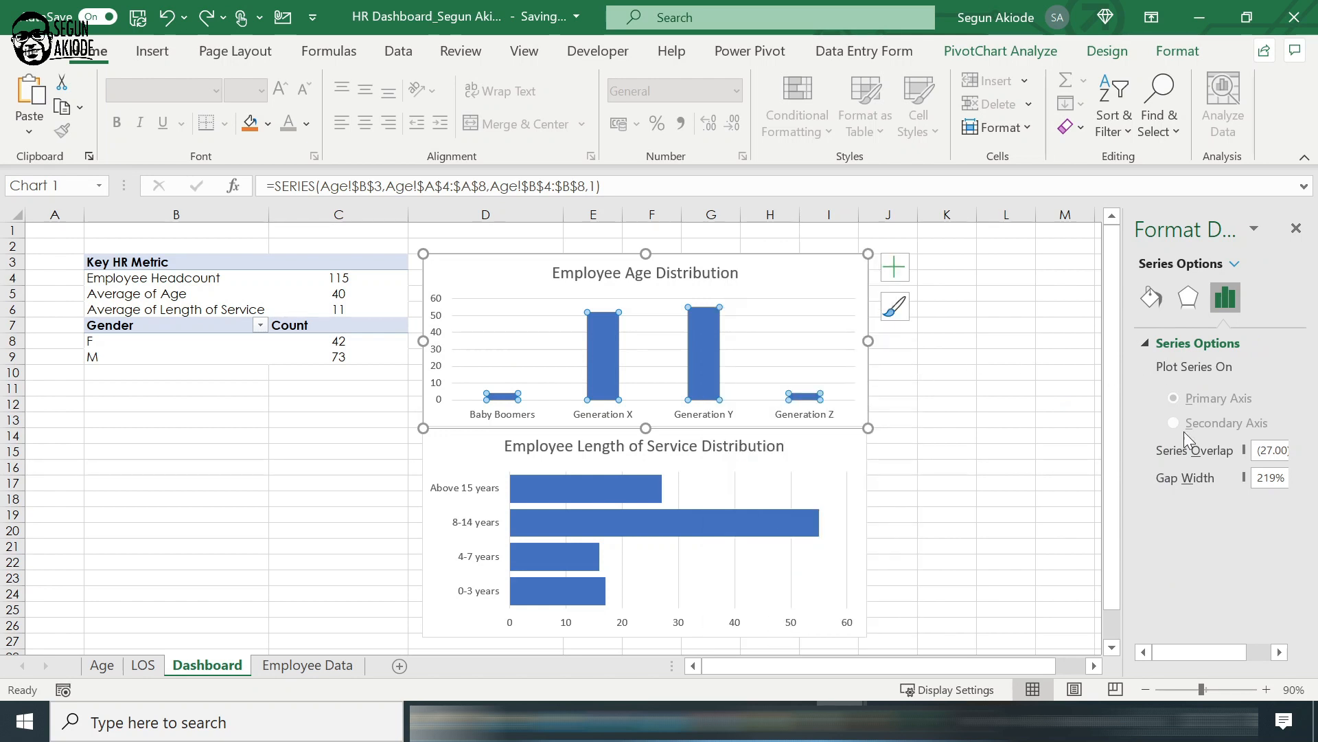
left_click(1270, 480)
key("BackSpace")
type("5")
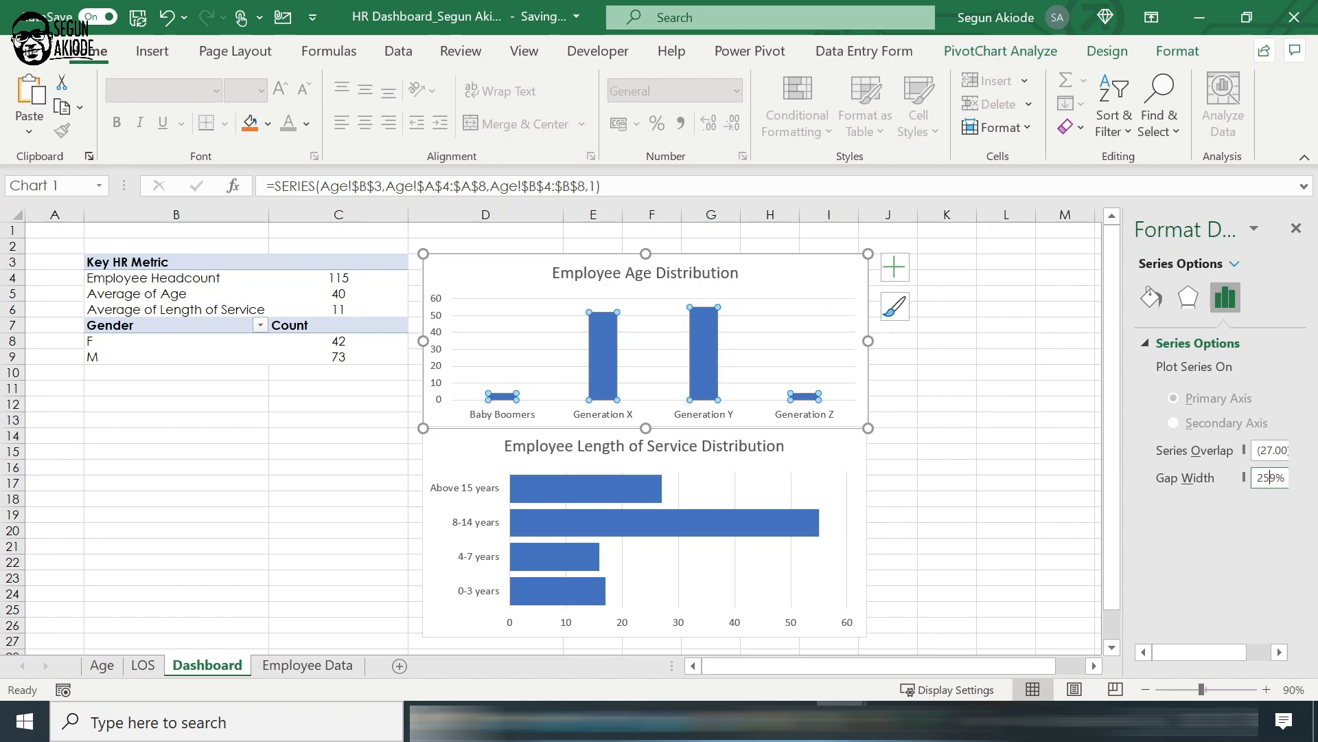
key("BackSpace")
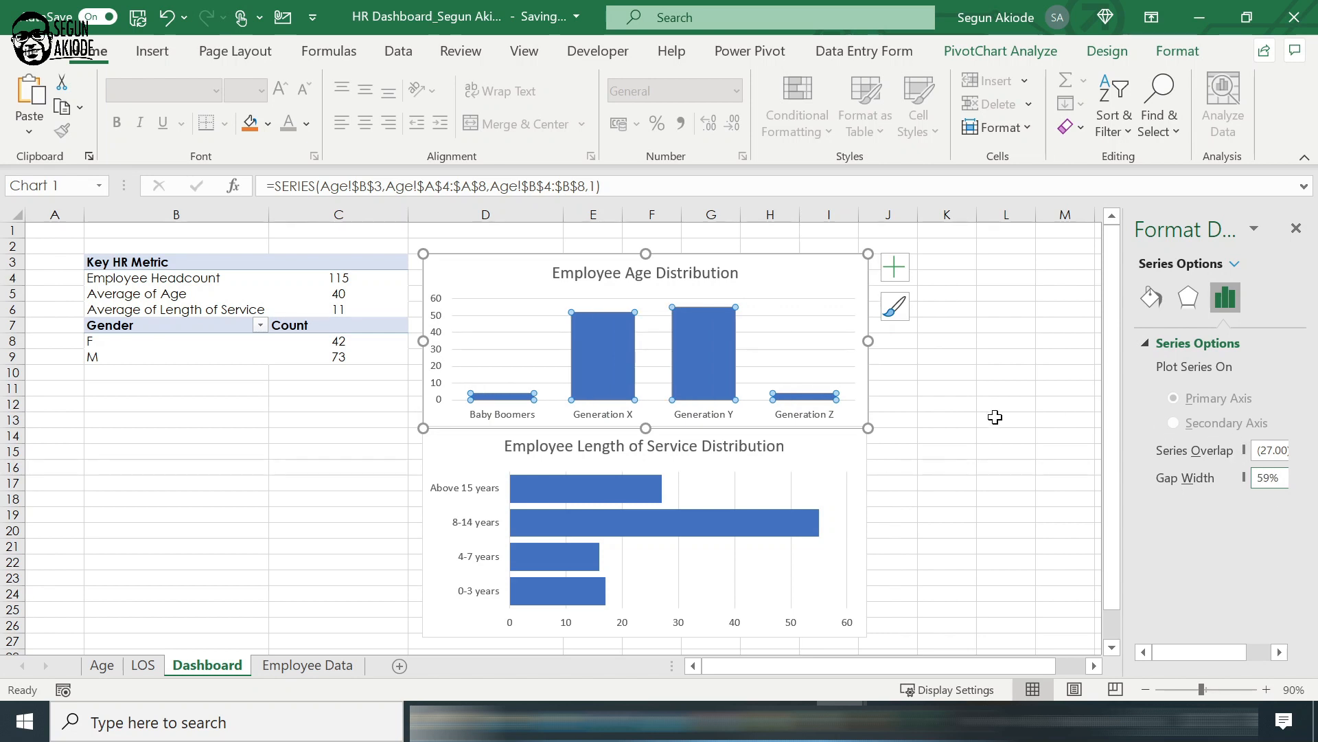
left_click(937, 420)
Recolour the Employee Age Distribution columns individually: orange for Generation X, gold for Generation Y and green for Generation Z.
left_click(591, 327)
left_click(591, 335)
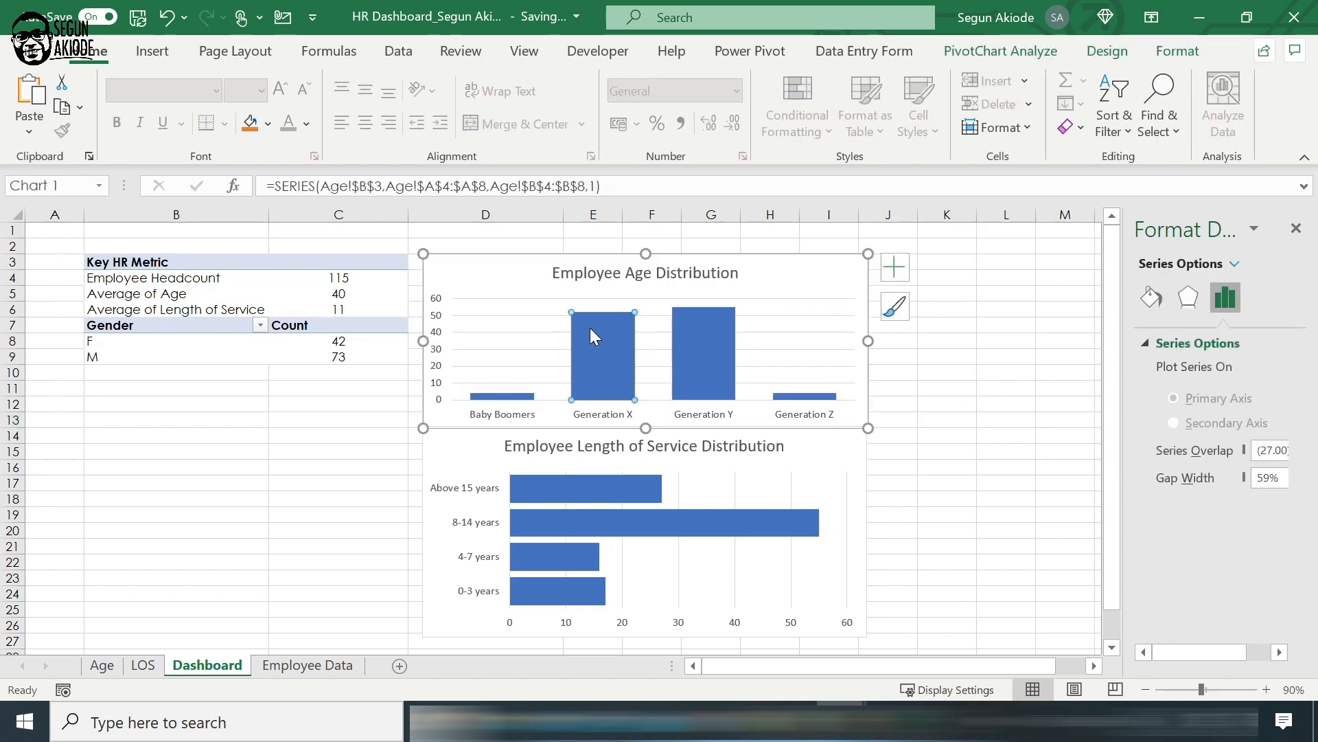
right_click(590, 328)
left_click(616, 269)
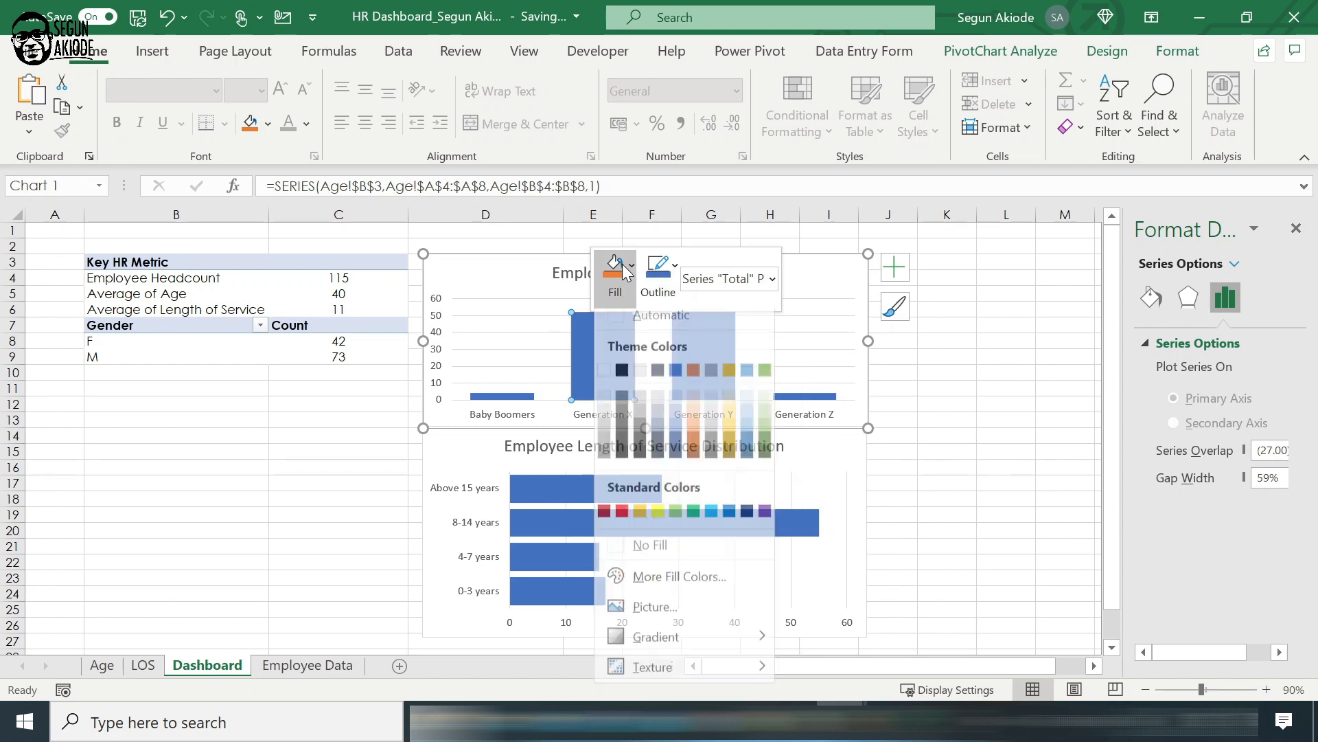
left_click(697, 379)
right_click(713, 352)
left_click(780, 286)
left_click(847, 416)
right_click(795, 397)
left_click(820, 434)
left_click(898, 246)
left_click(645, 521)
left_click(988, 467)
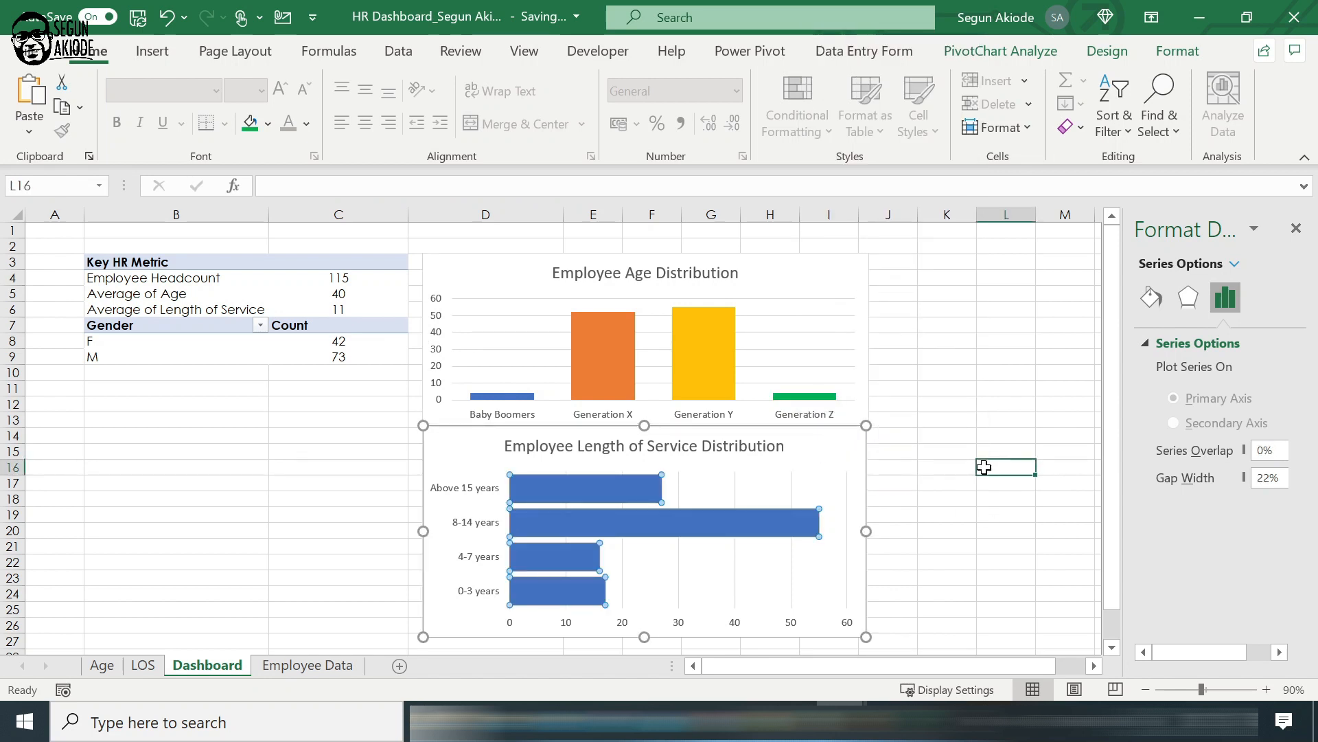
left_click(521, 523)
left_click(520, 524)
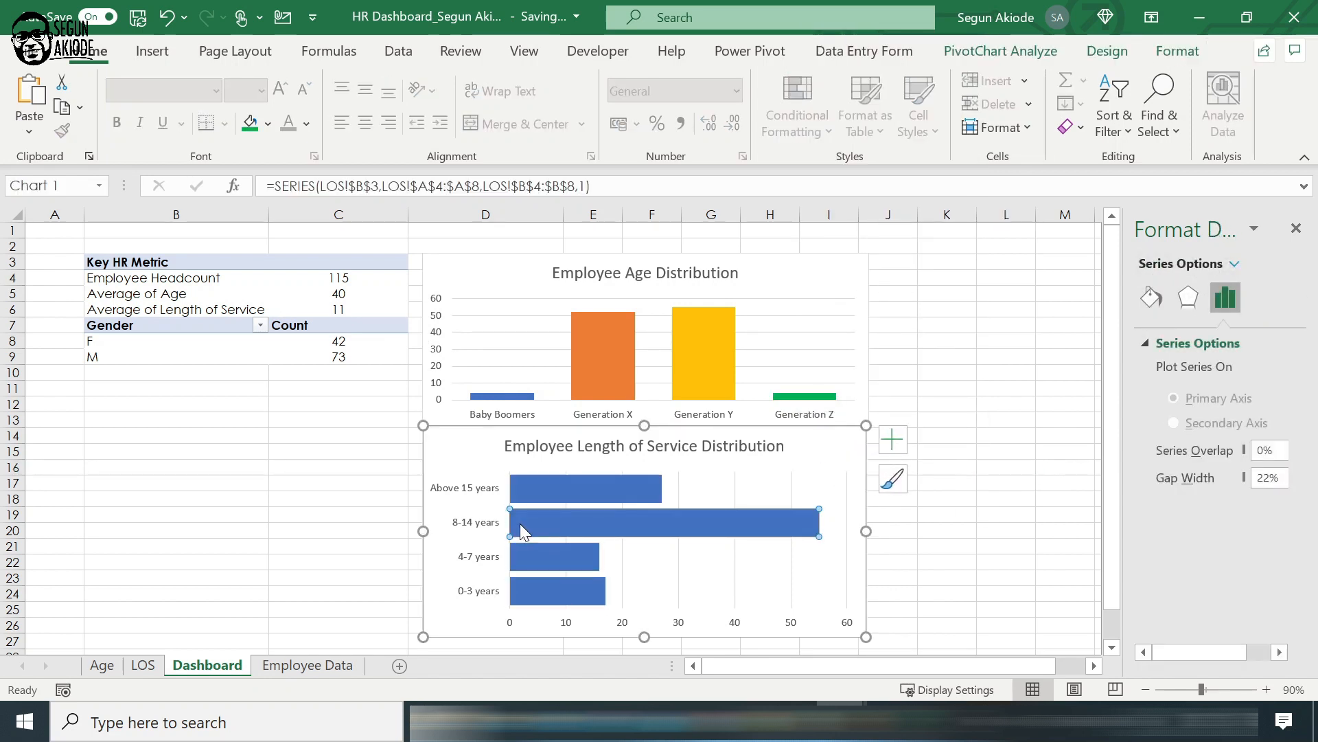
left_click(533, 487)
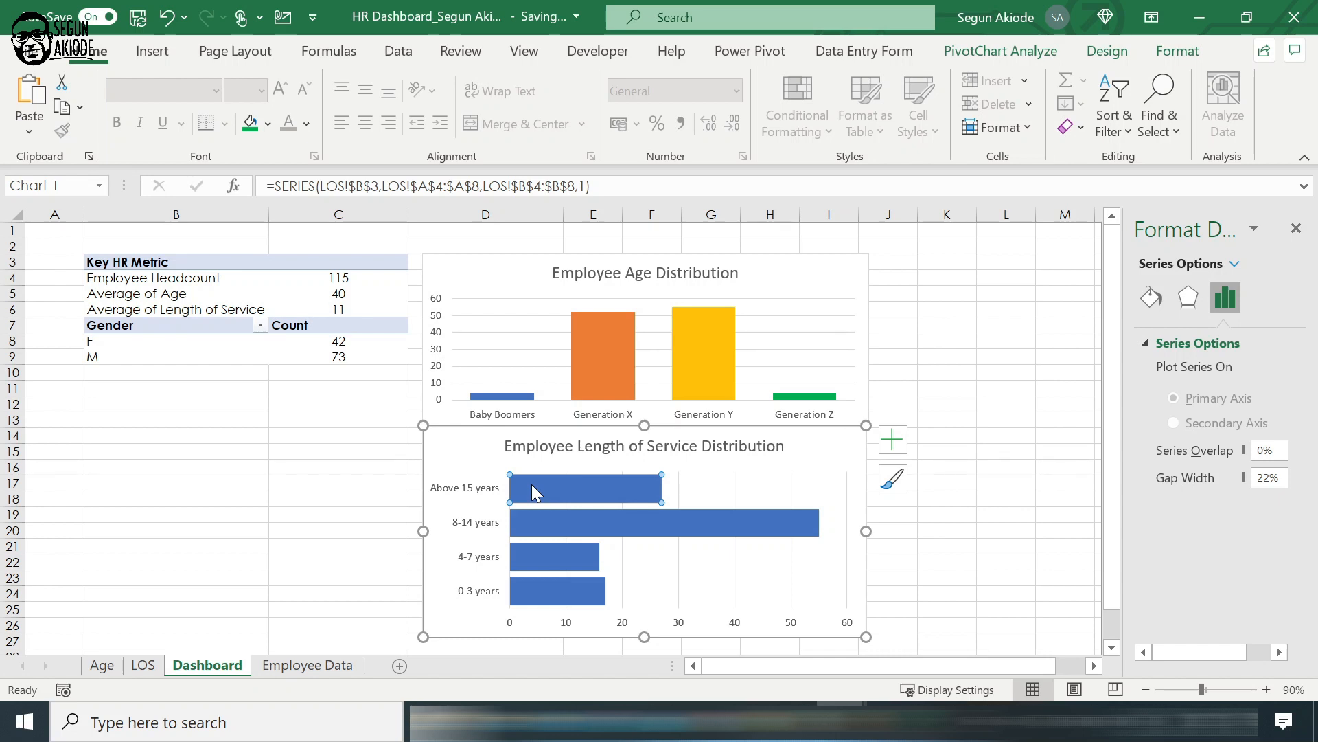
right_click(533, 486)
left_click(600, 528)
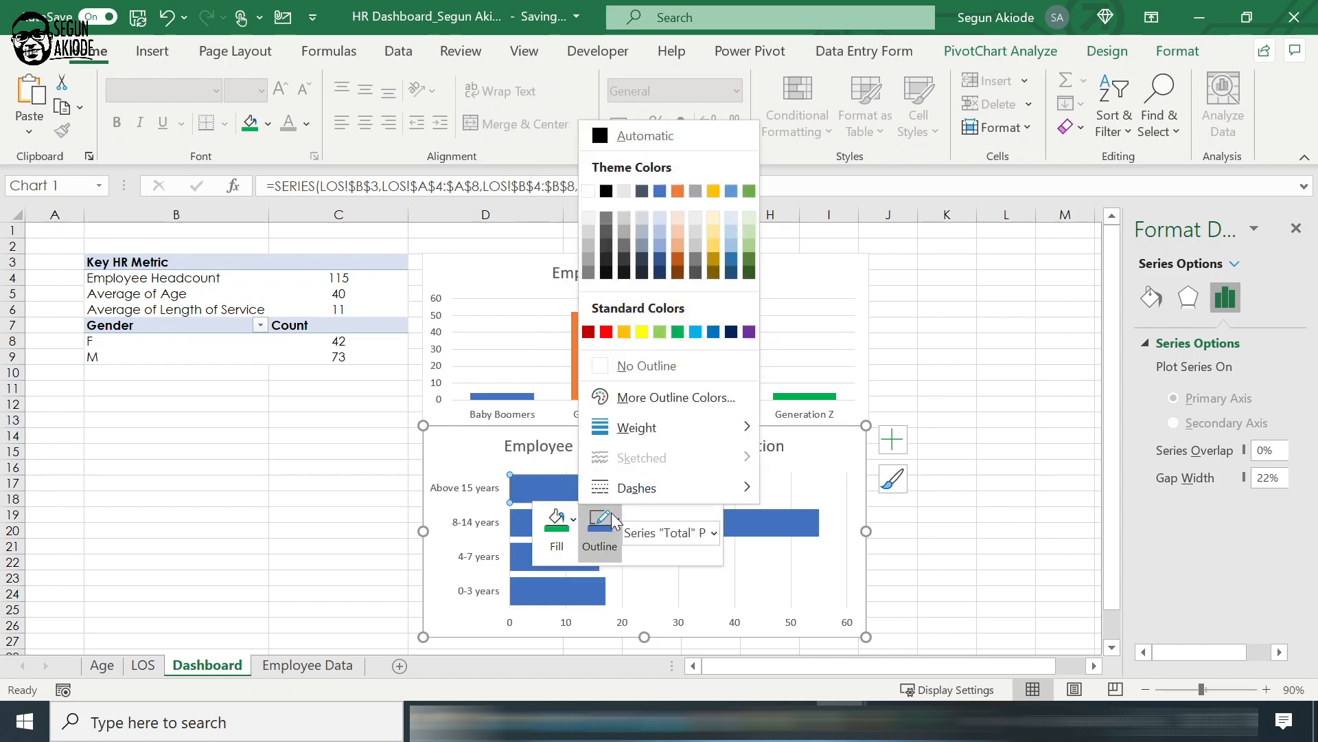
left_click(888, 309)
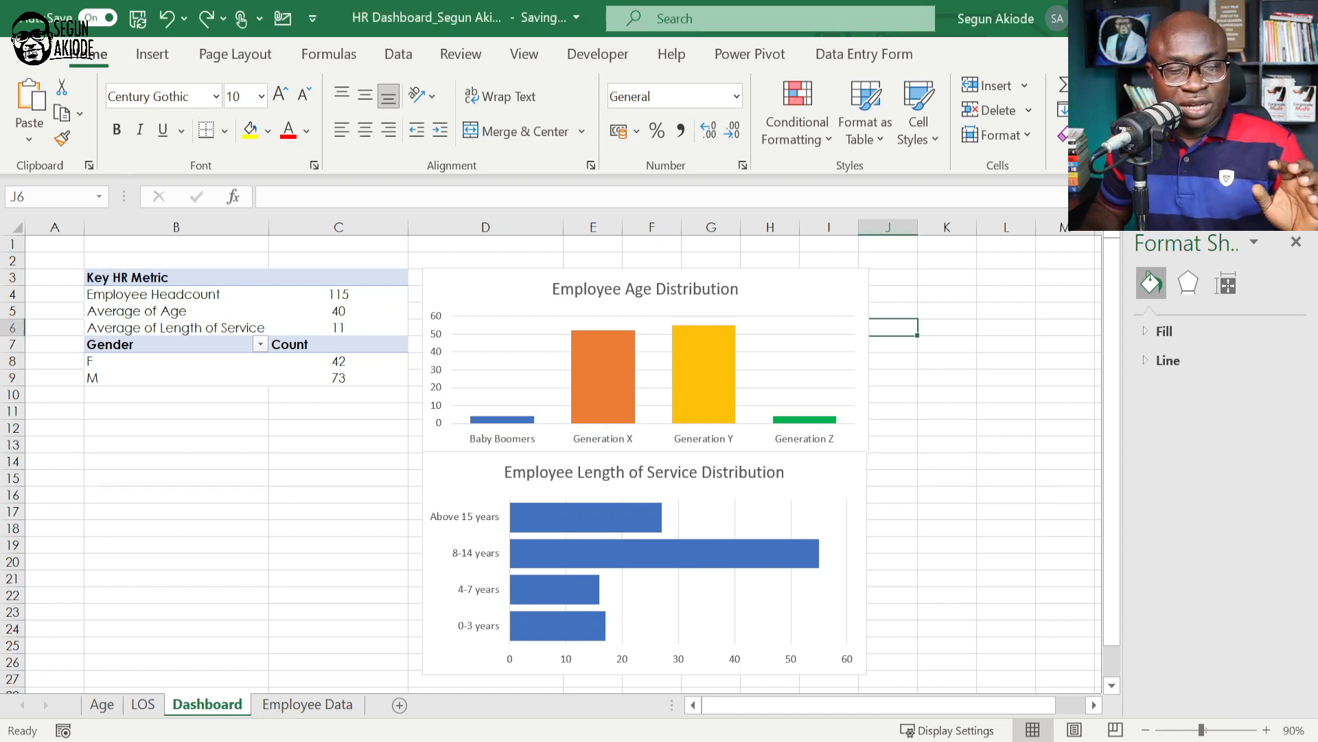
Insert a slicer for the Department field from the Key HR Metric PivotTable.
left_click(198, 296)
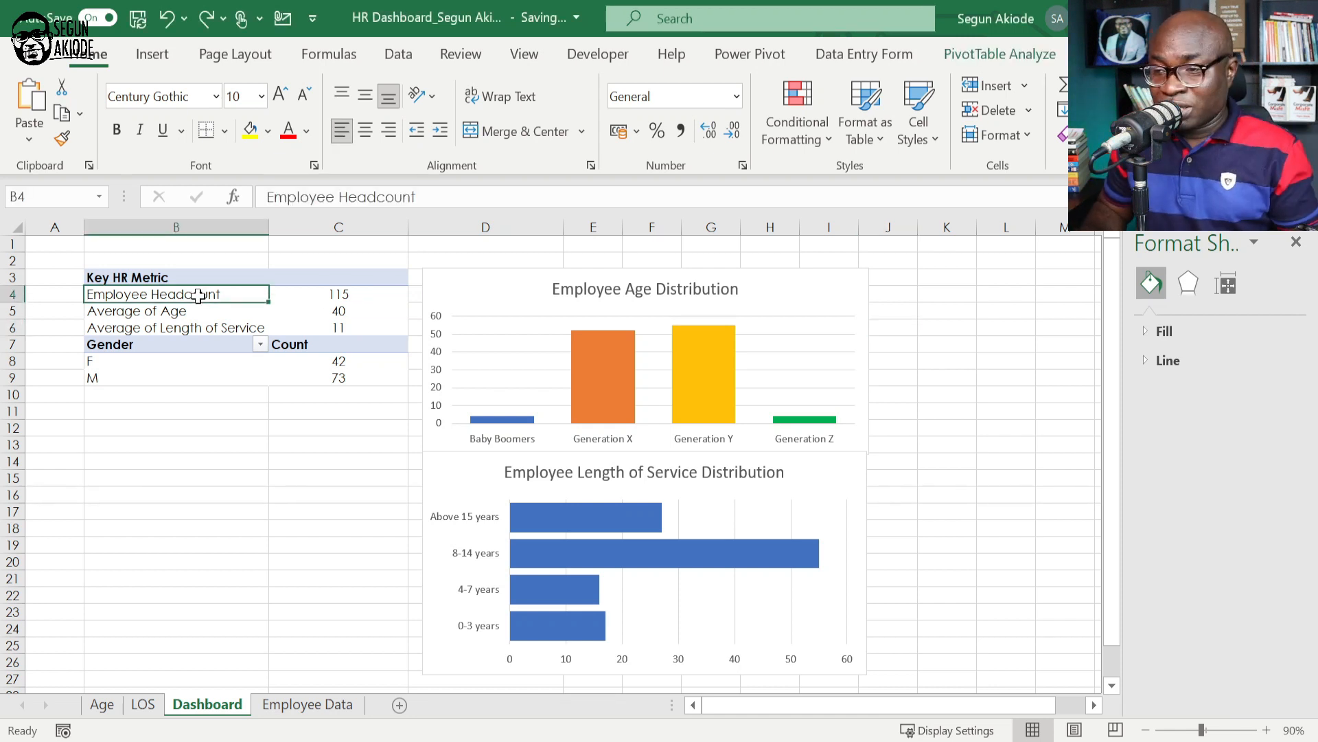
left_click(1042, 59)
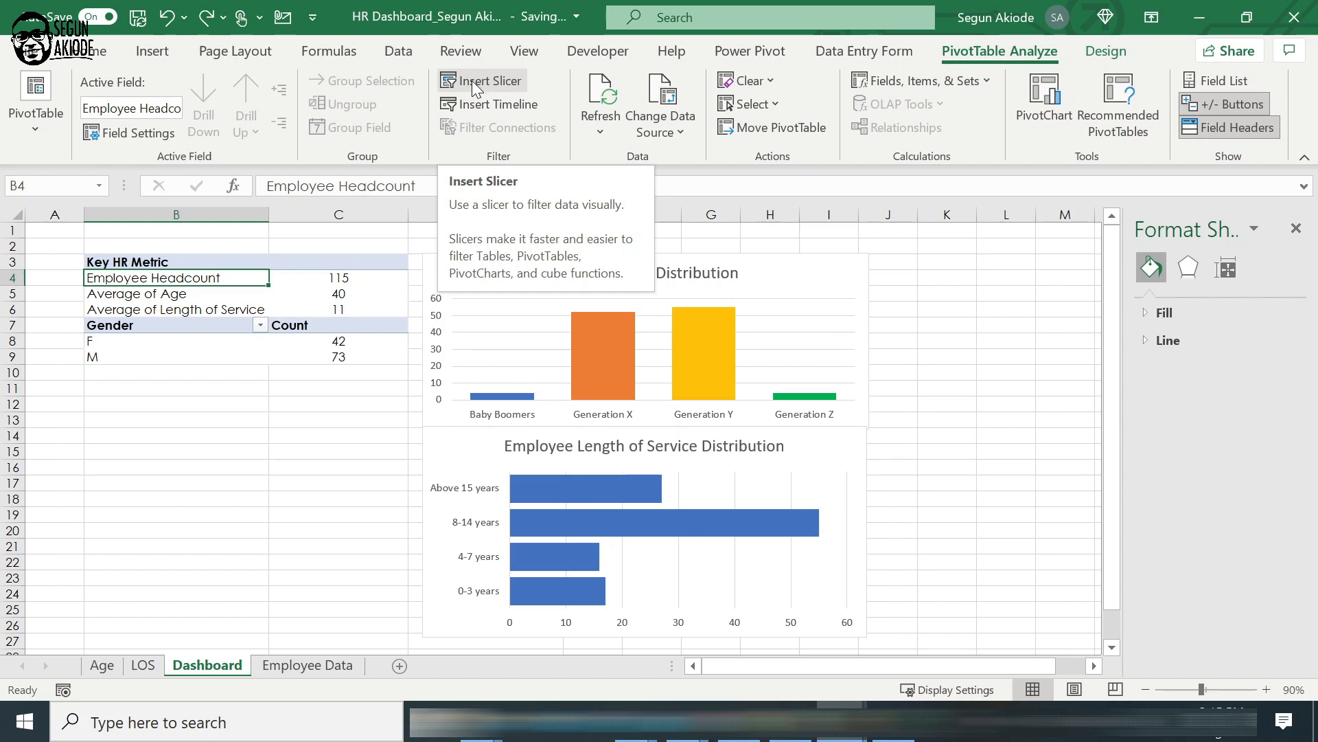
left_click(479, 81)
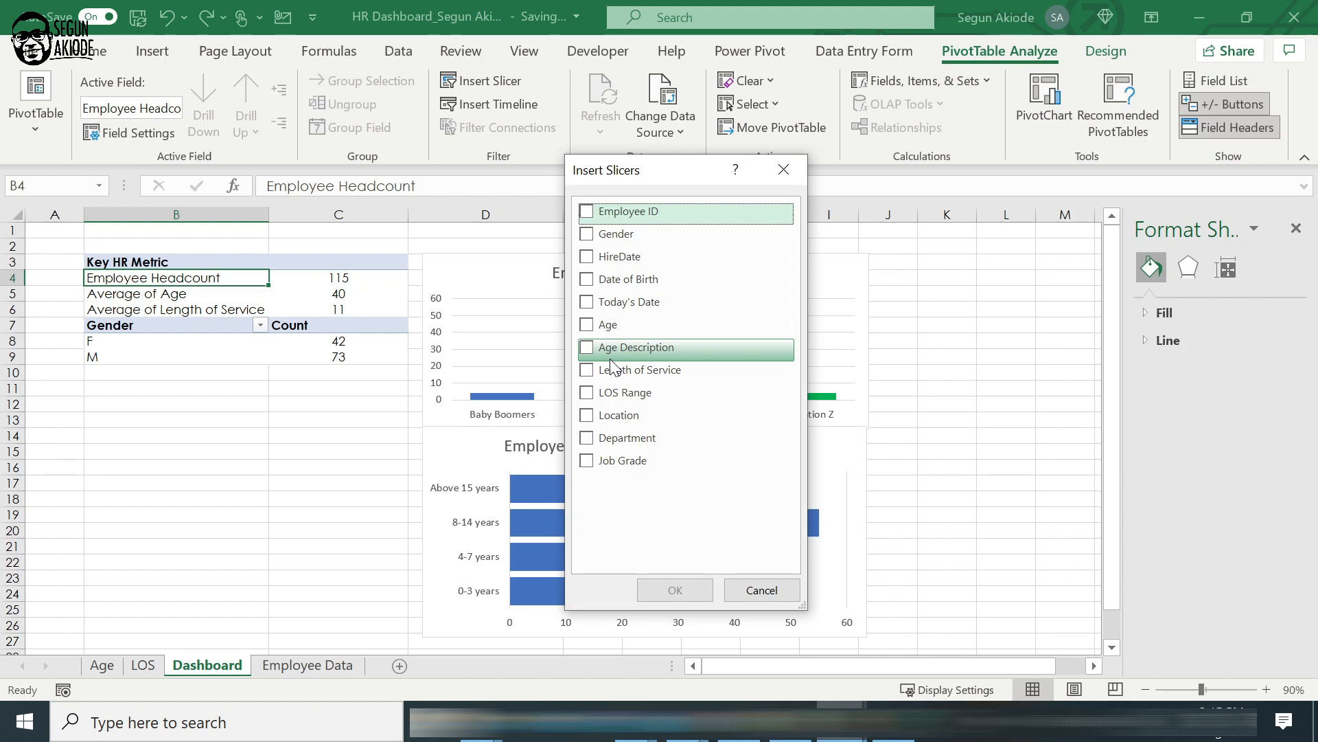
left_click(587, 439)
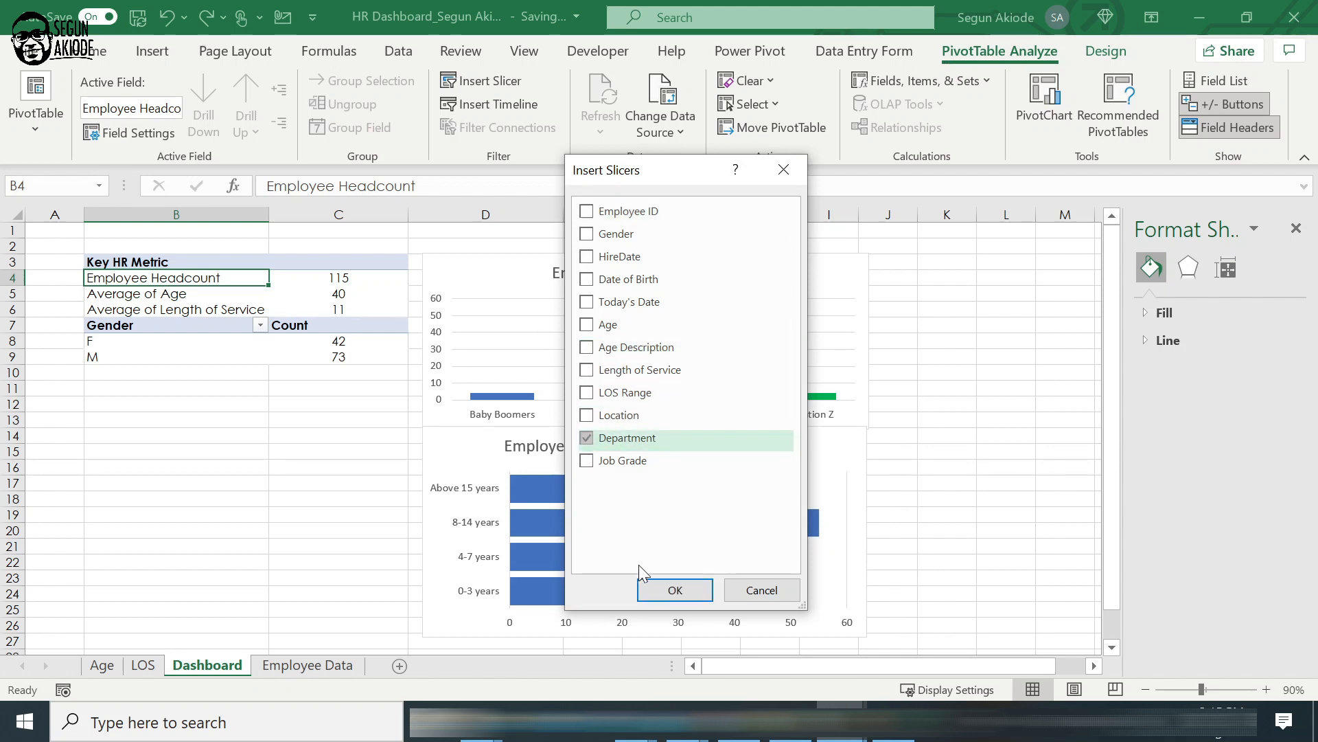
left_click(675, 590)
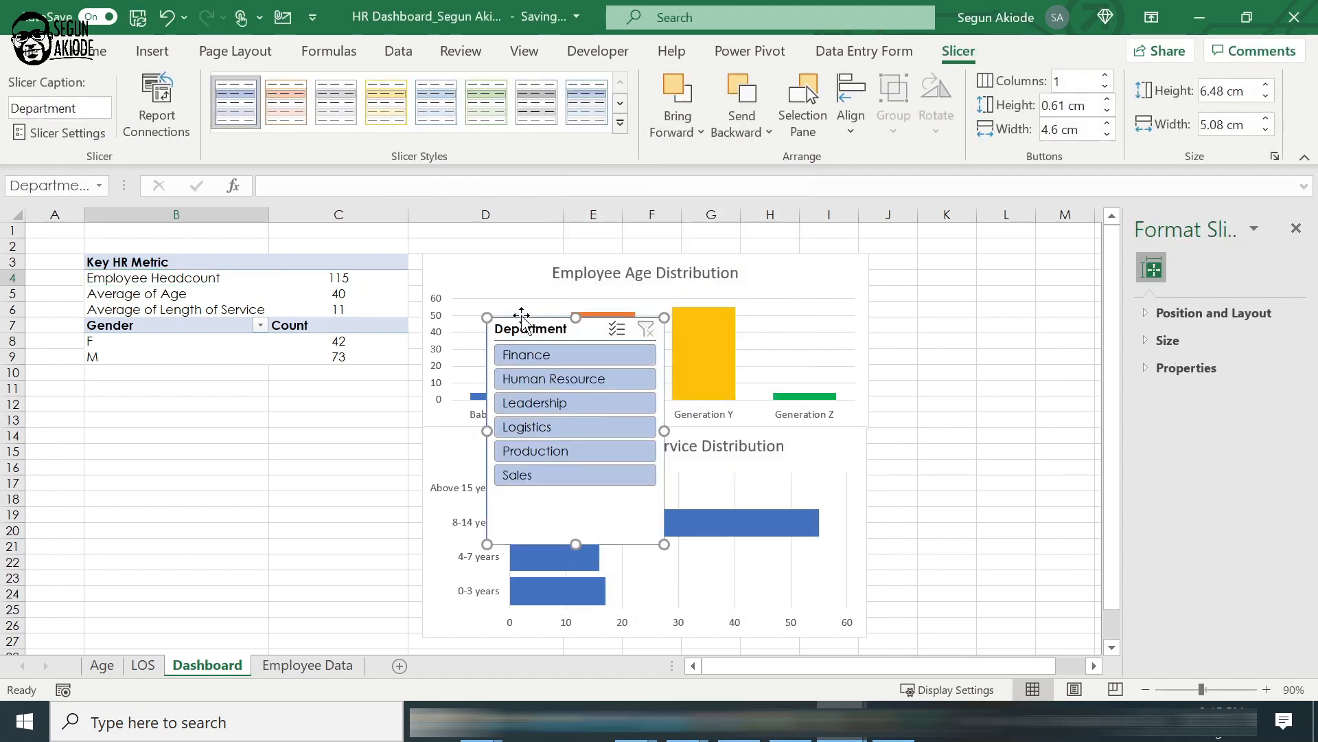
Place the Department slicer beneath the gender table and resize it to about 9.11 cm wide and 5.1 cm high.
left_click_drag(542, 324, 141, 385)
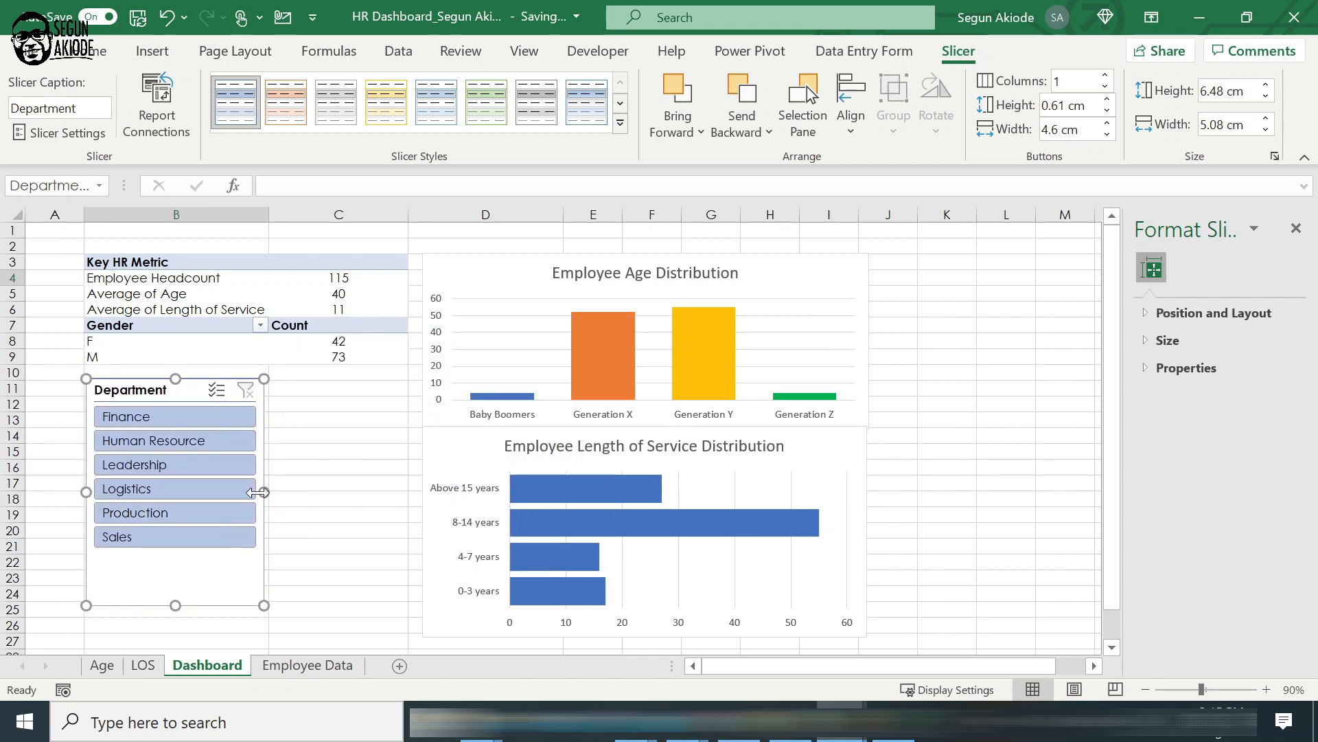
left_click_drag(266, 493, 406, 453)
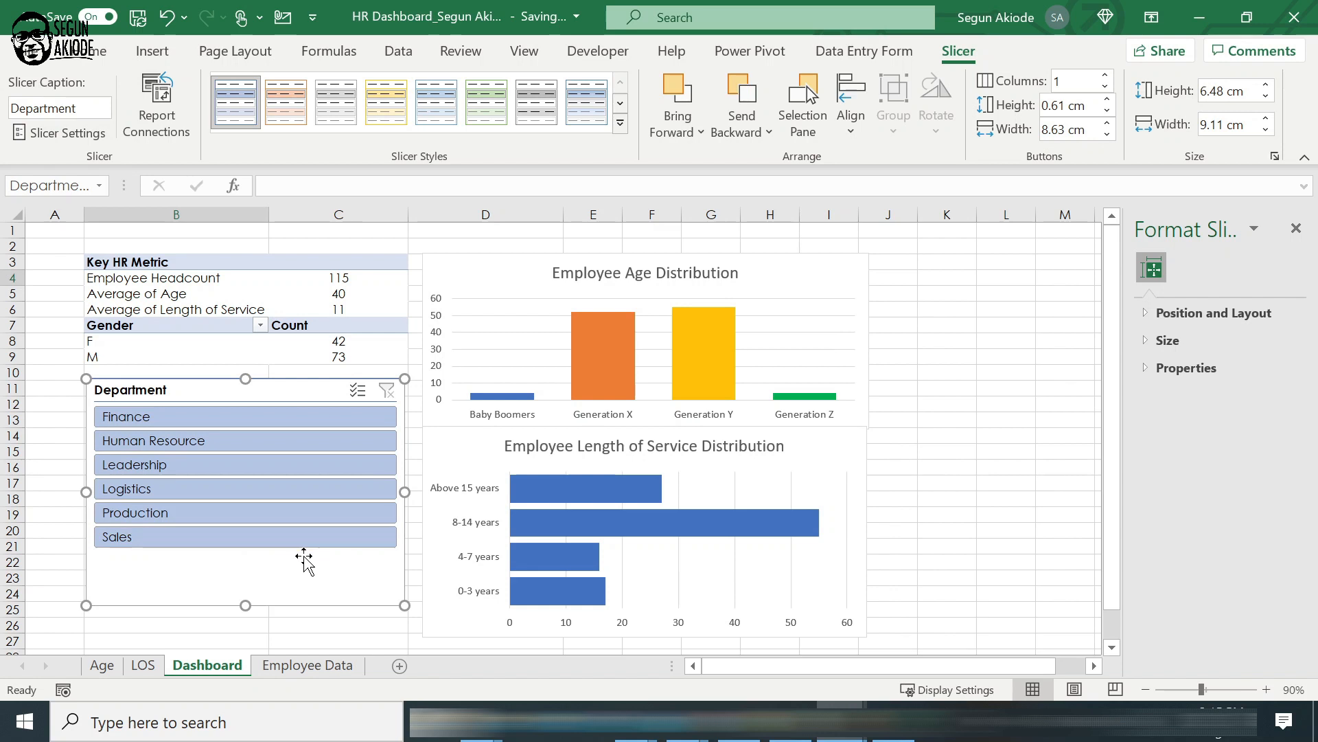
left_click_drag(245, 605, 265, 556)
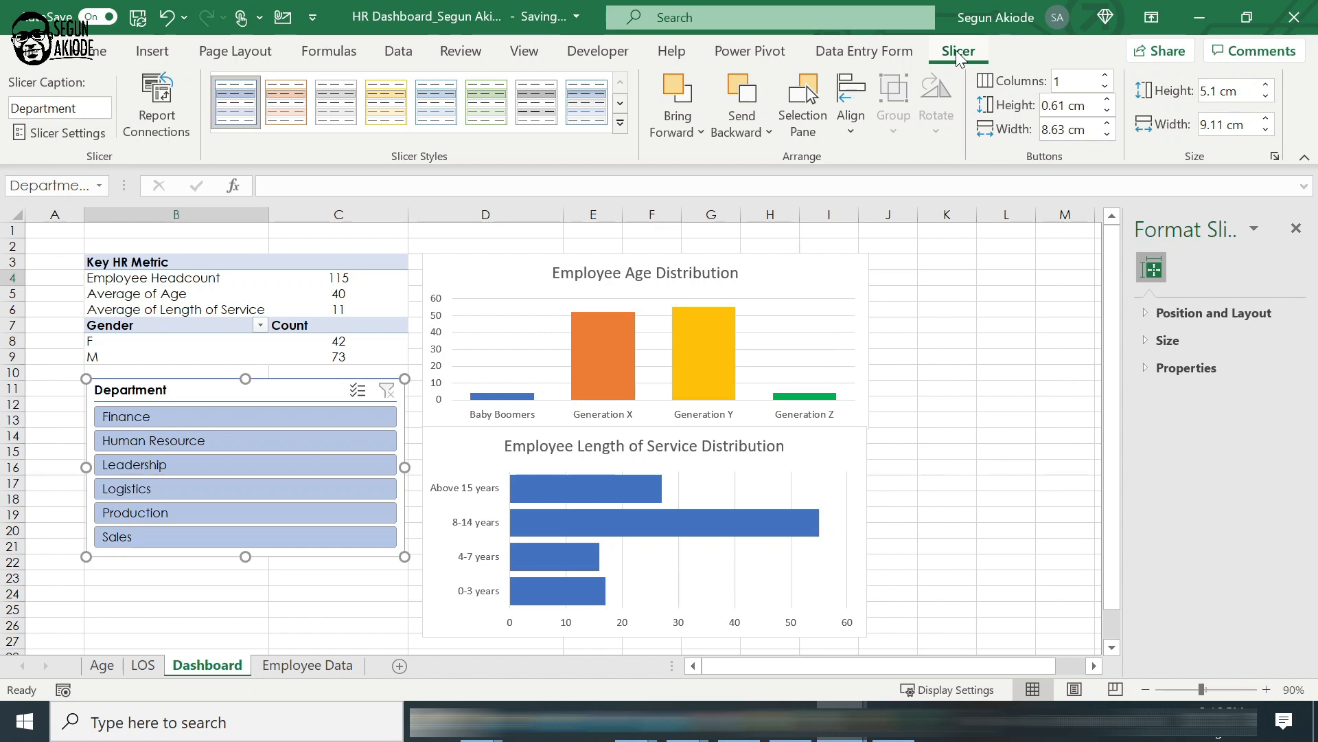
Arrange the Department slicer buttons in 2 columns, shorten the slicer to about 3.09 cm high and close the formatting pane.
left_click(1077, 85)
left_click(275, 577)
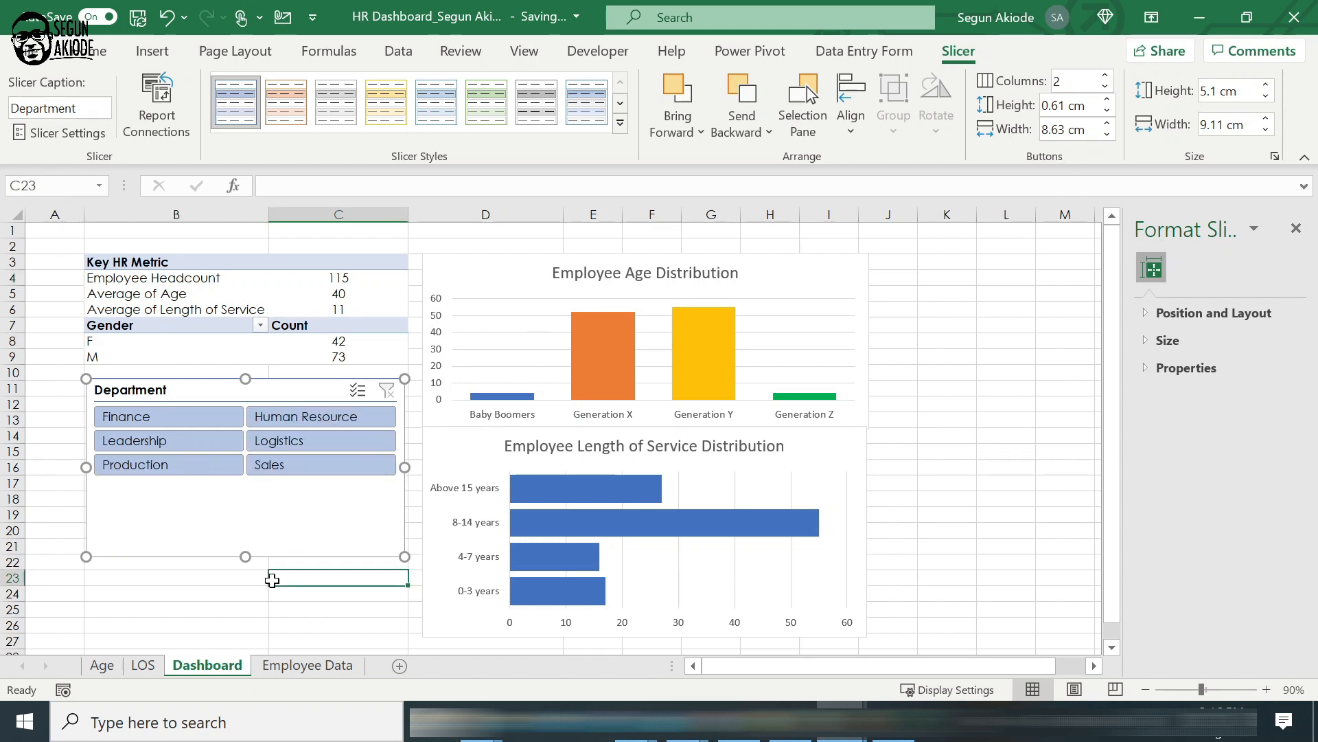
left_click(242, 557)
left_click_drag(243, 555, 246, 486)
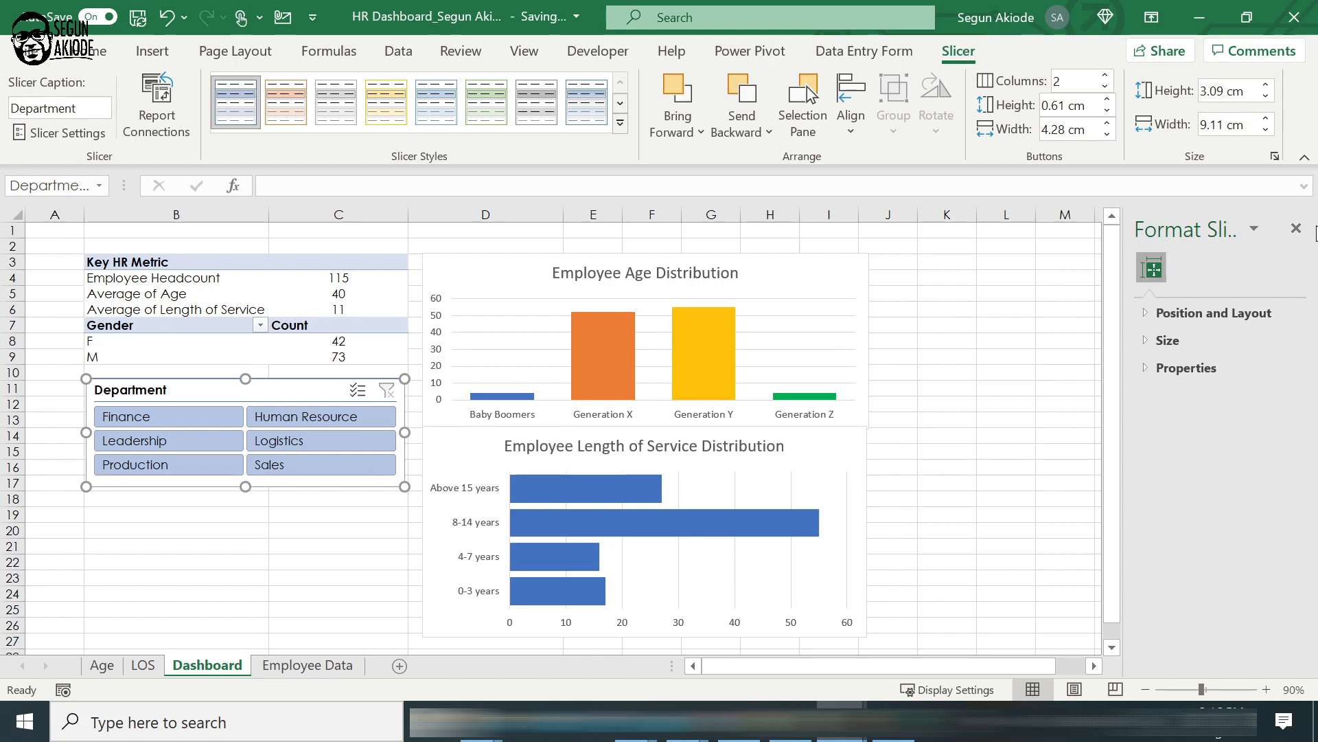
left_click(1296, 228)
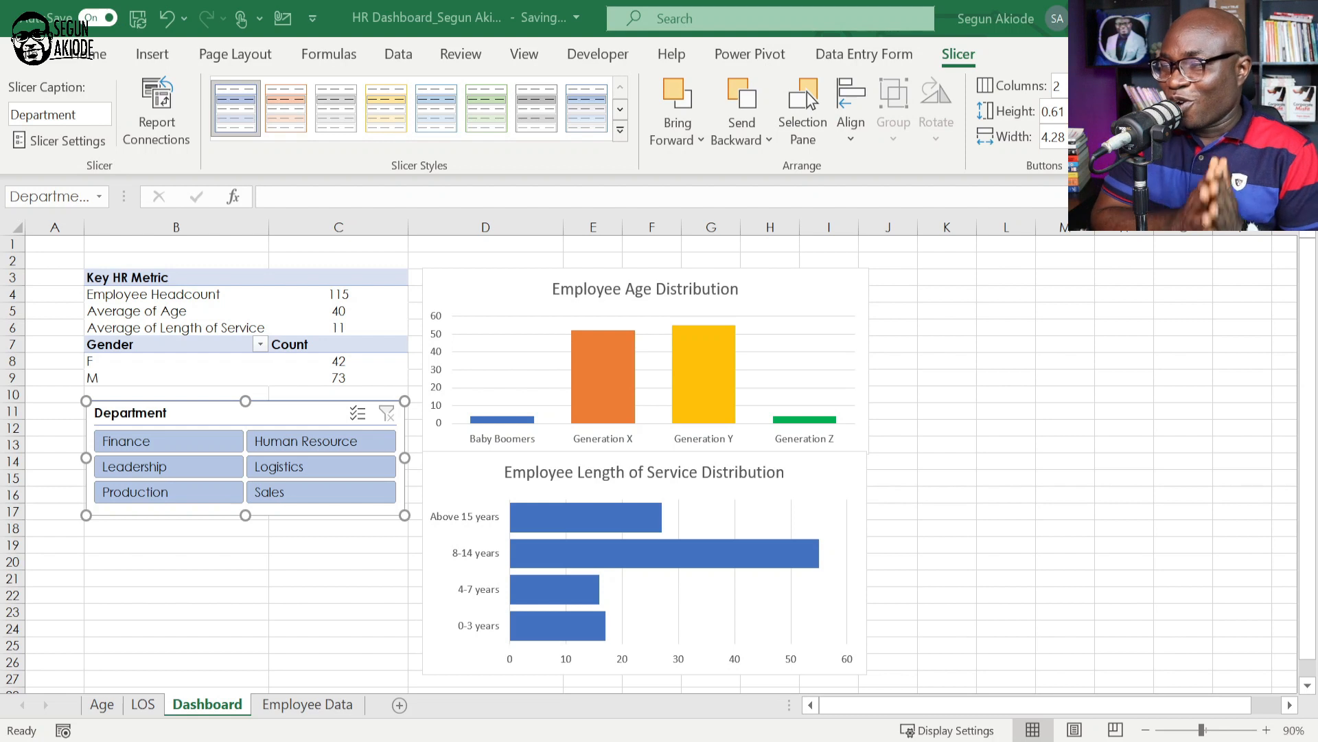
Insert a blank row above the Key HR Metric table and enter the title "HR Dashboard" in cell D2.
left_click(347, 257)
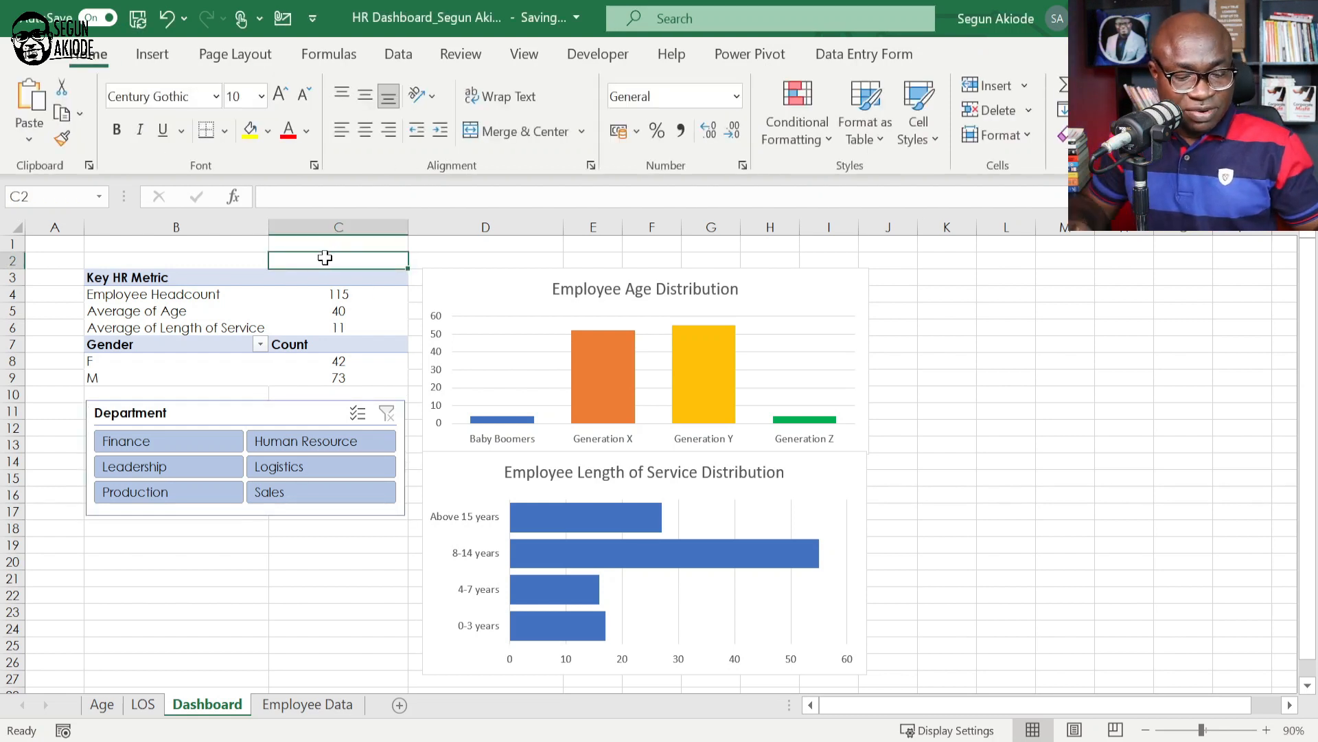
type("HR Da")
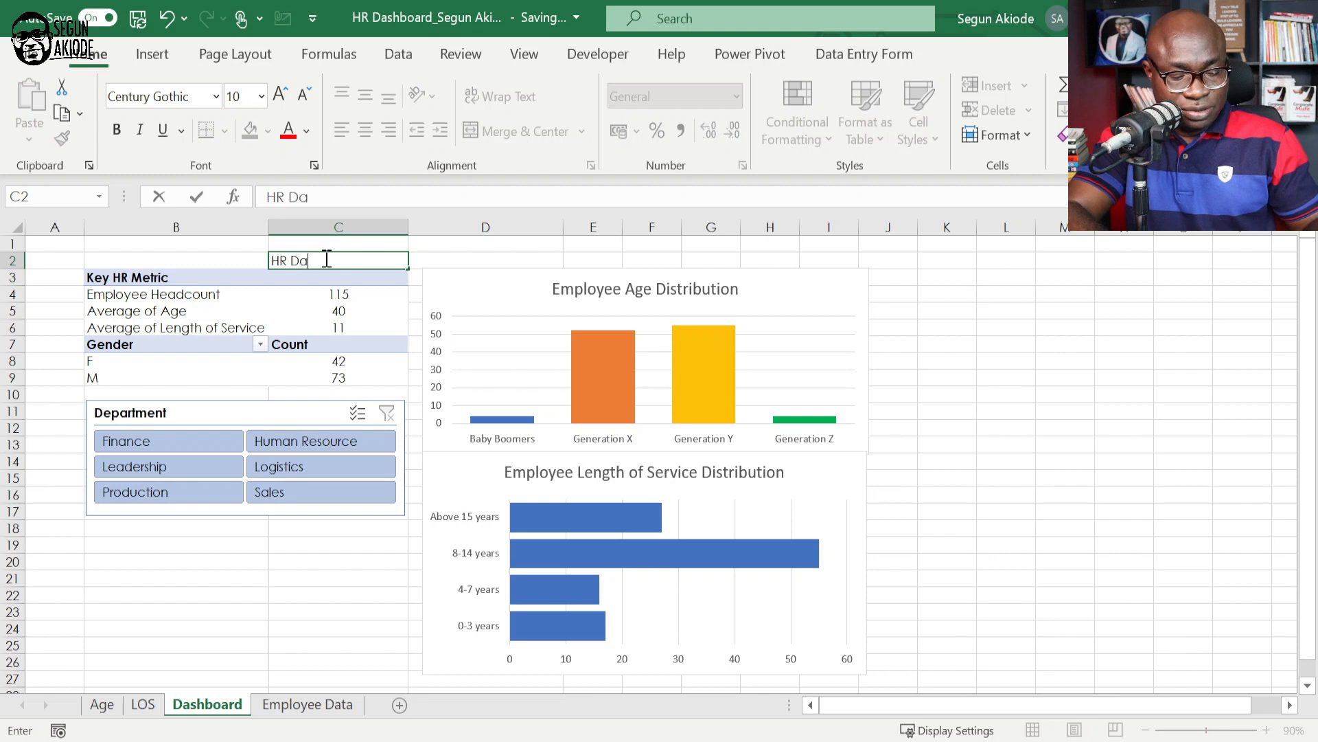
type("shboa")
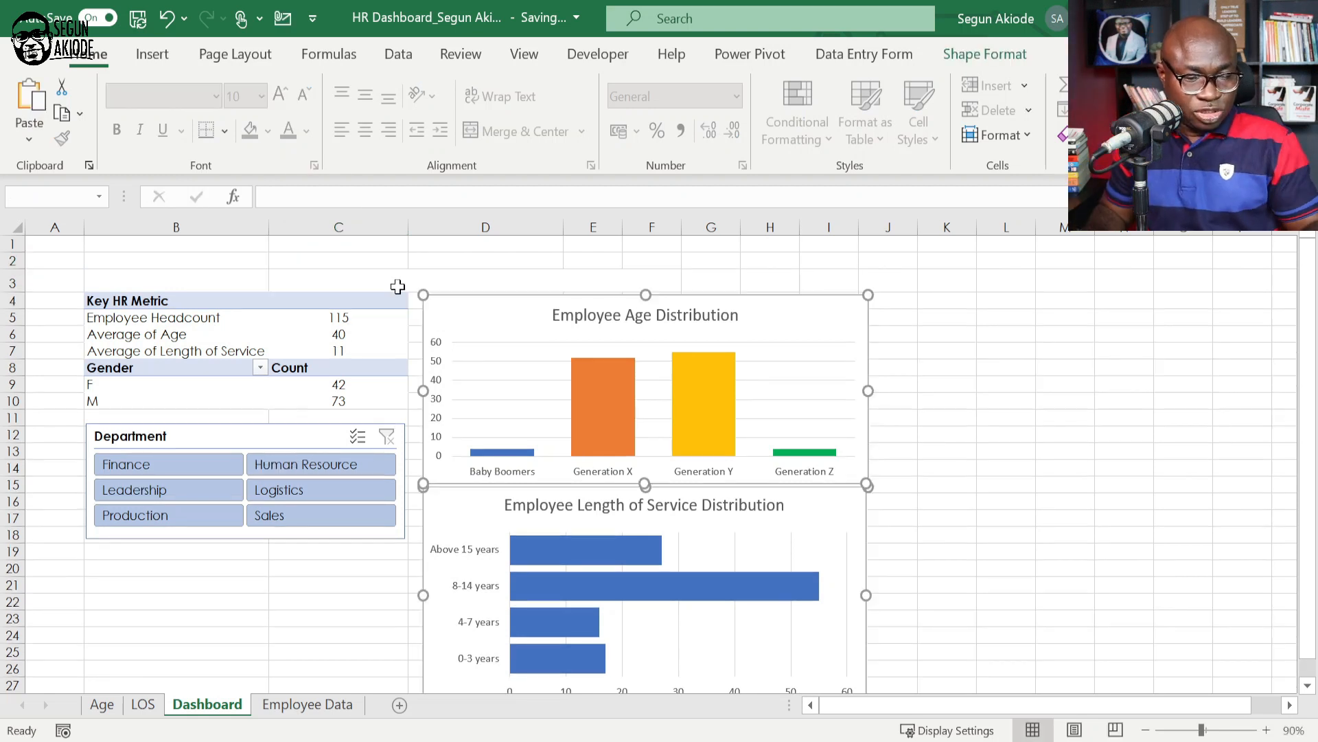
left_click(414, 262)
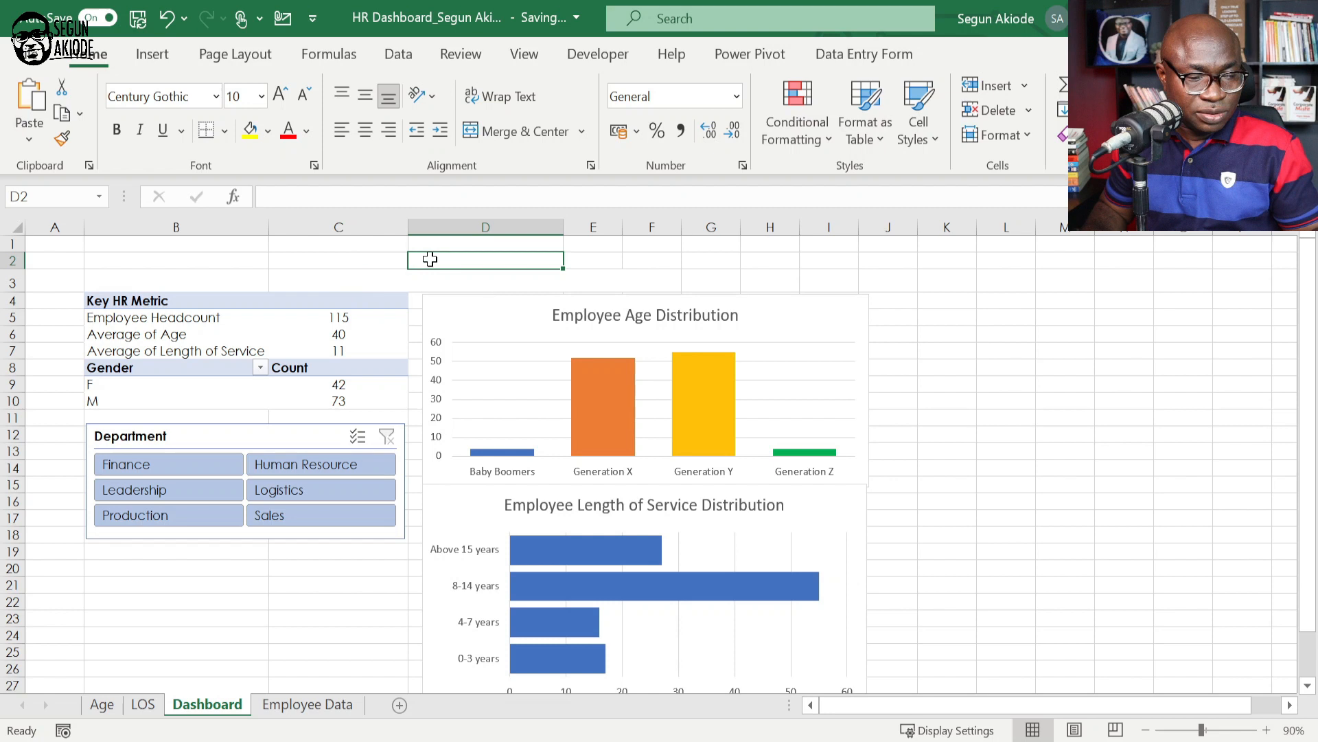
type("HR Dashb")
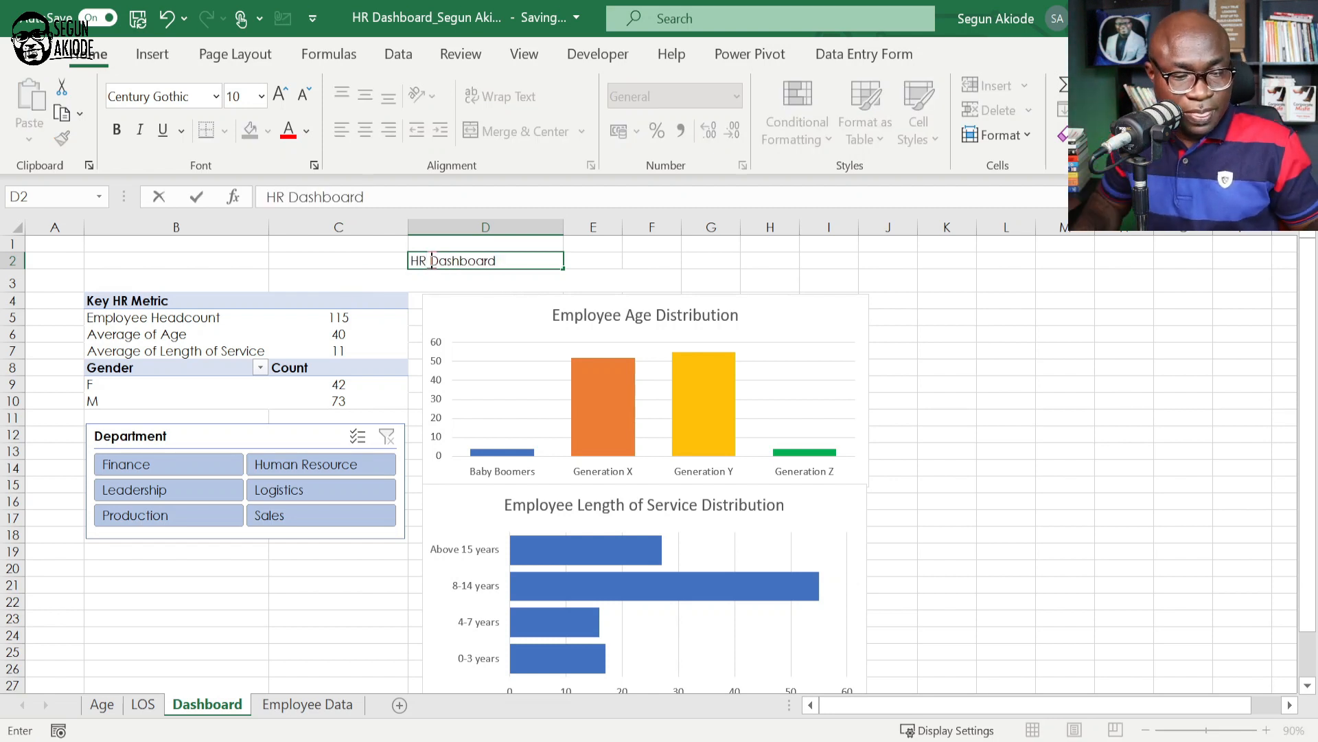
type("oard")
left_click(404, 265)
Make the HR Dashboard title in D2 bold and increase its font size.
left_click(426, 256)
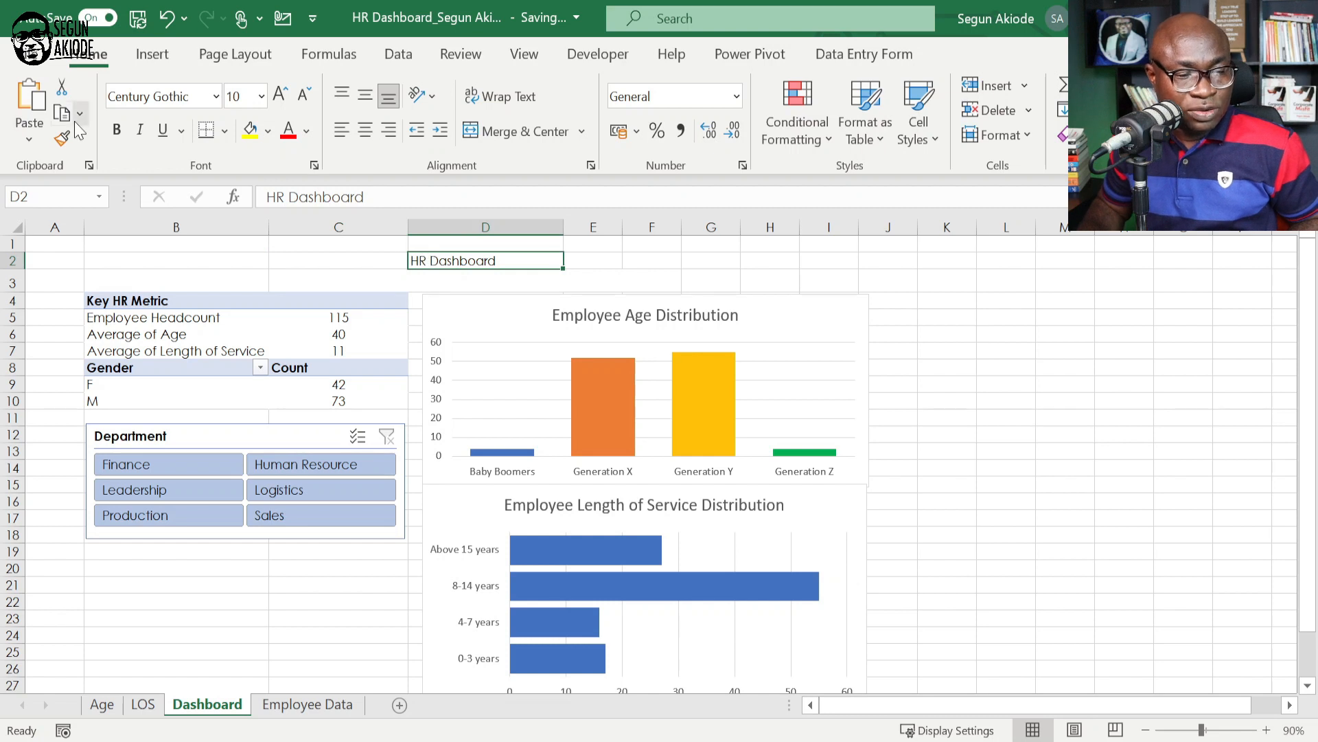
left_click(117, 130)
left_click(281, 96)
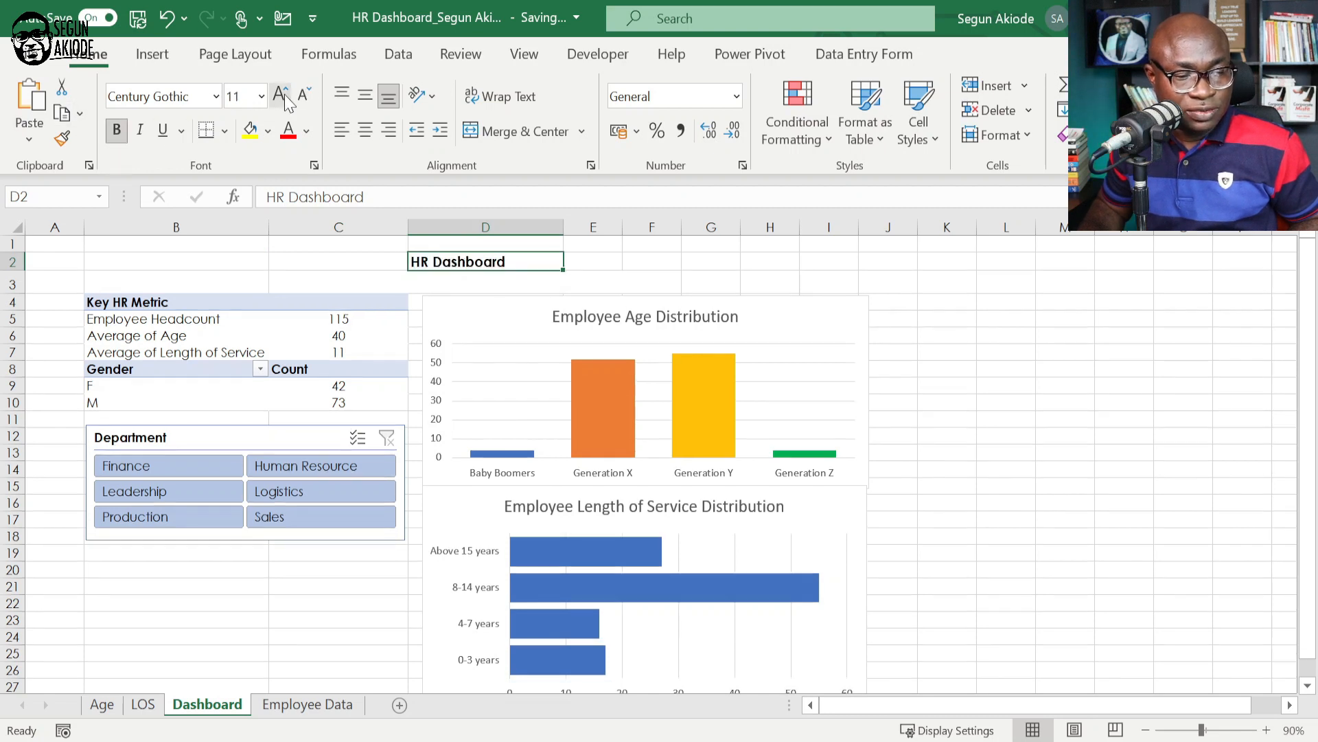
left_click(282, 96)
left_click(1081, 474)
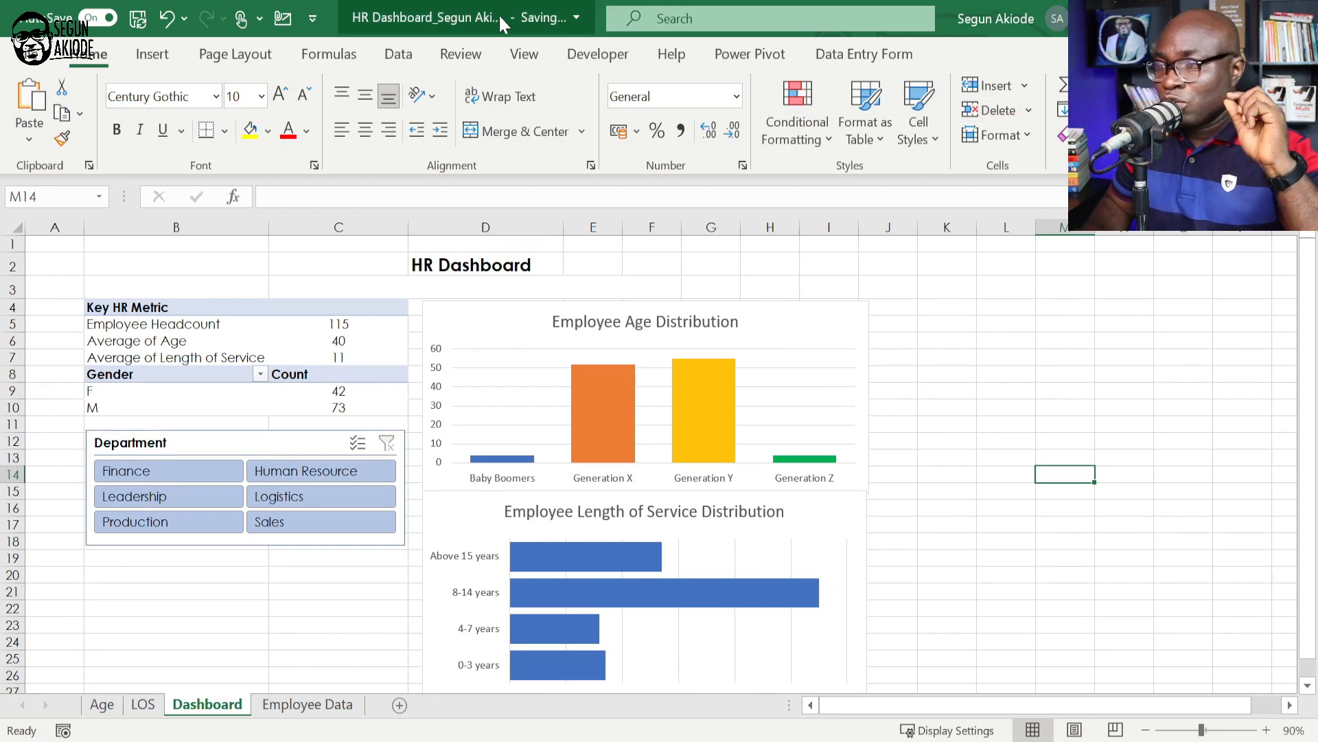
Hide the gridlines on the Dashboard sheet.
left_click(524, 56)
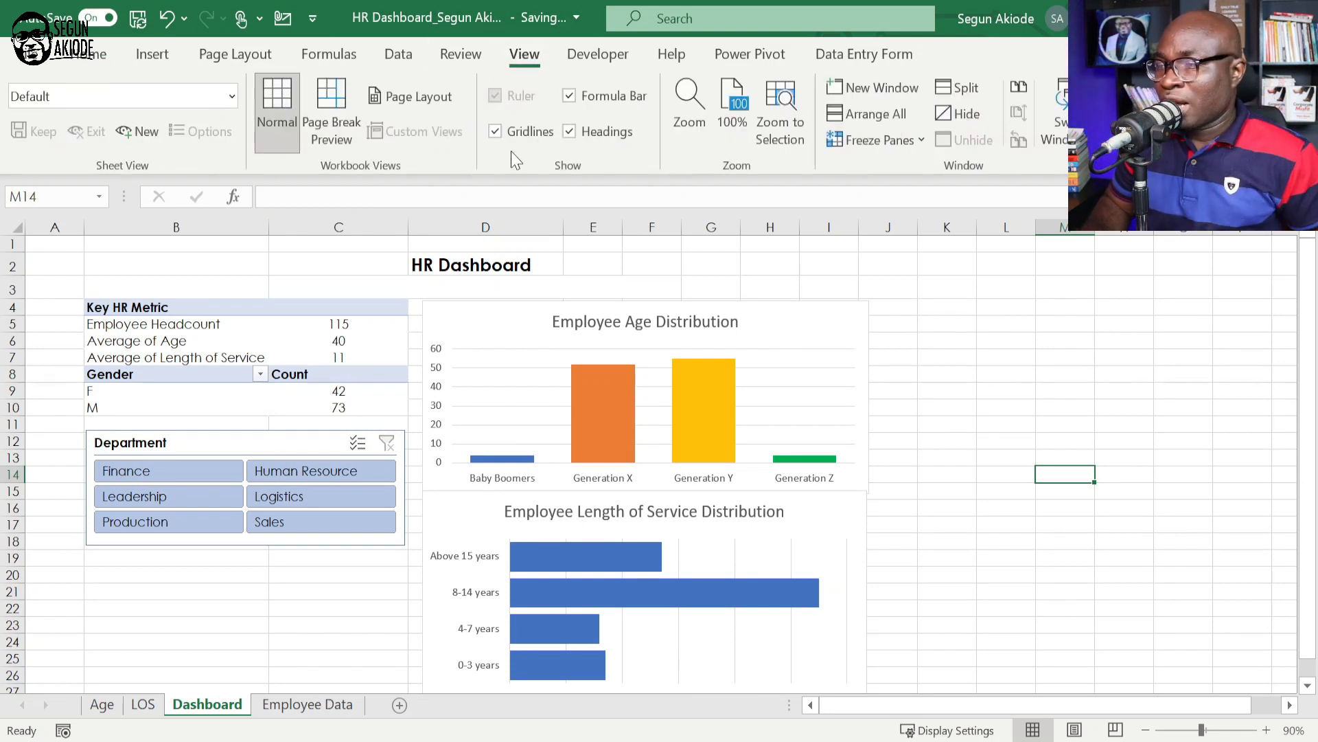
left_click(496, 133)
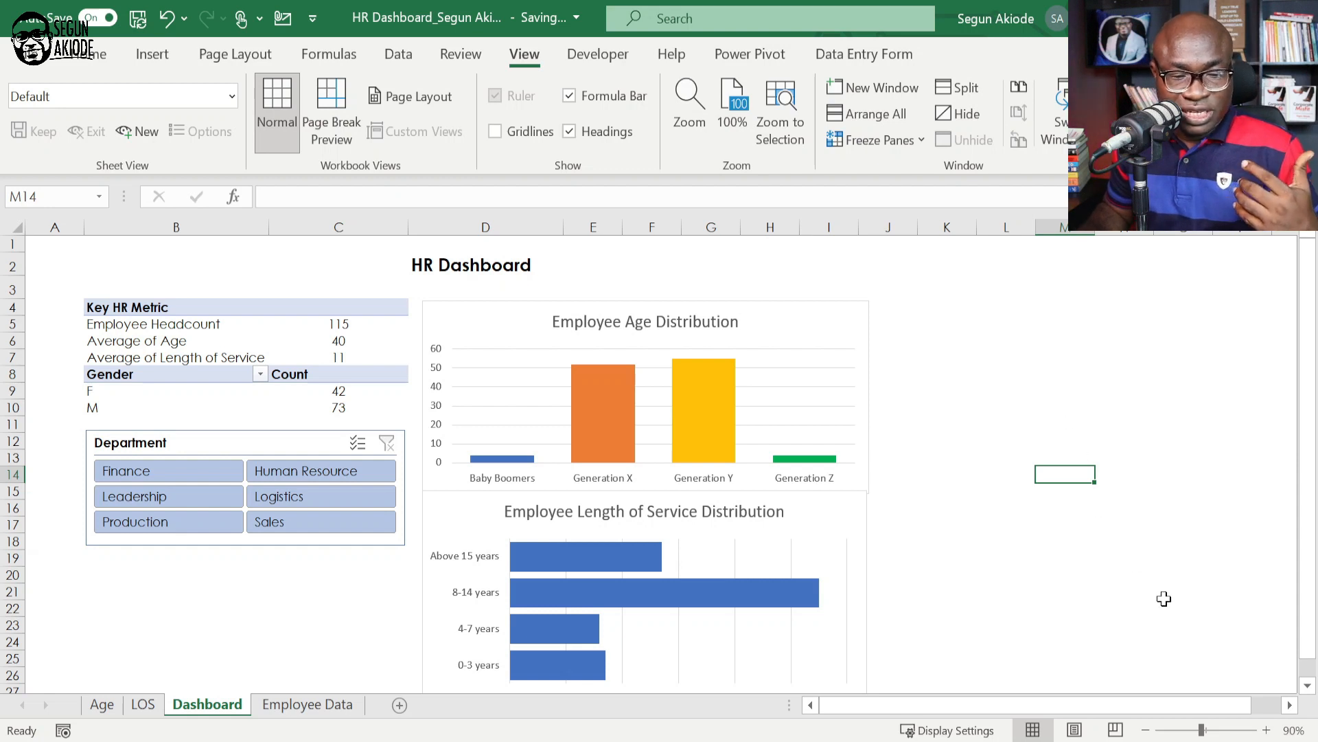
Move the Employee Length of Service Distribution chart slightly down so that it sits just below the age chart.
left_click(1146, 730)
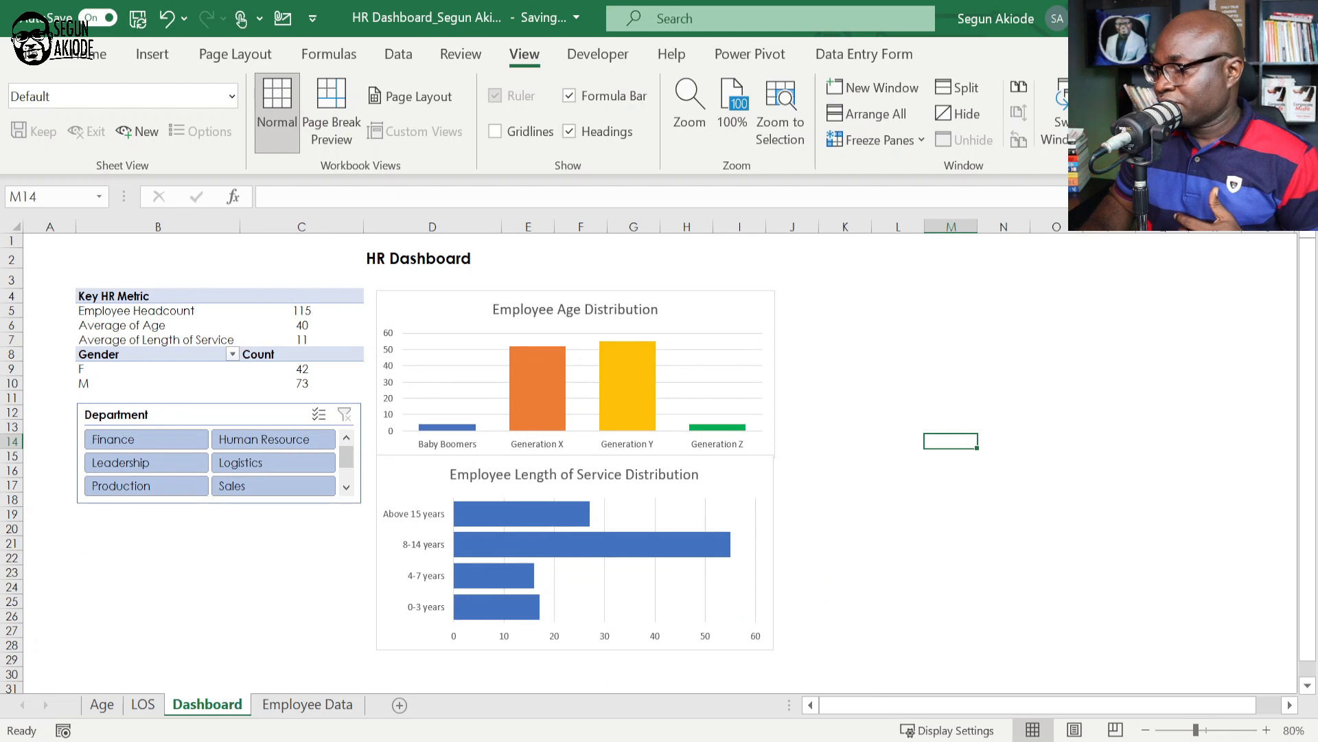
left_click(915, 430)
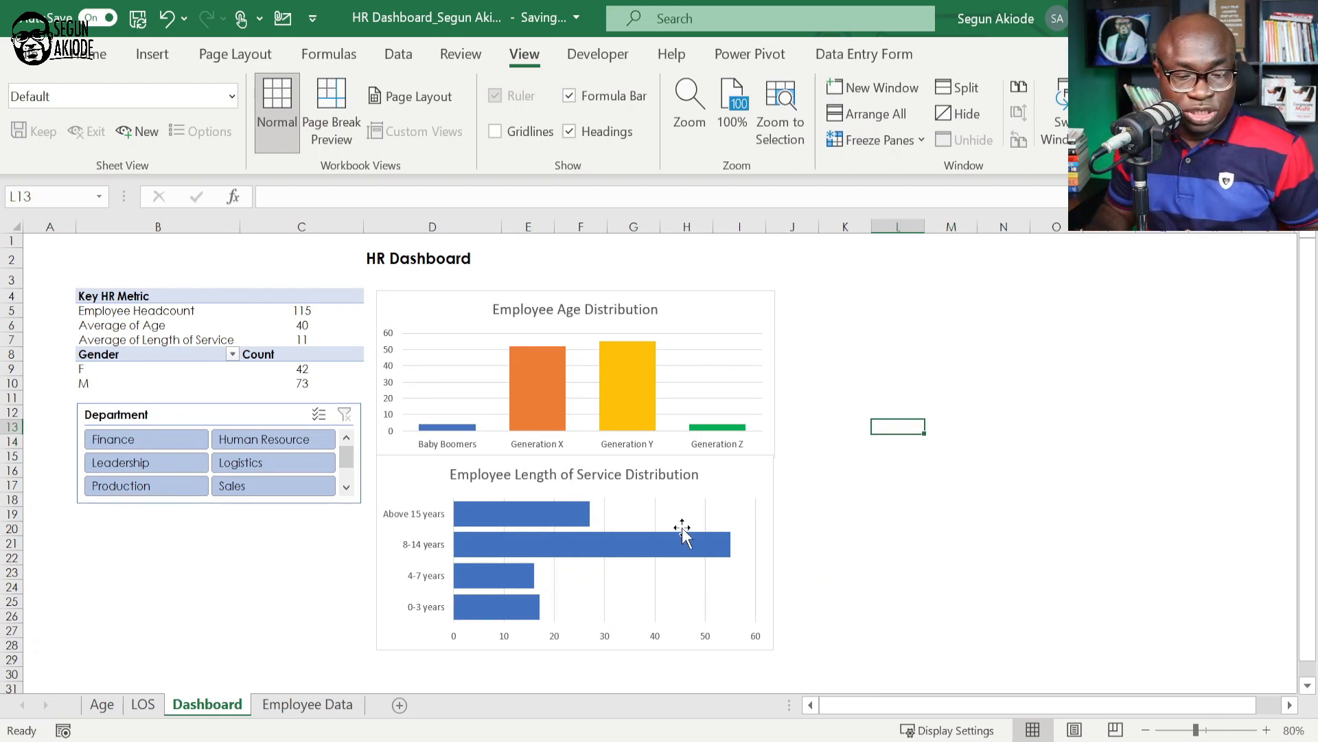
left_click(746, 462)
left_click_drag(746, 462, 752, 475)
left_click(845, 412)
left_click(844, 426)
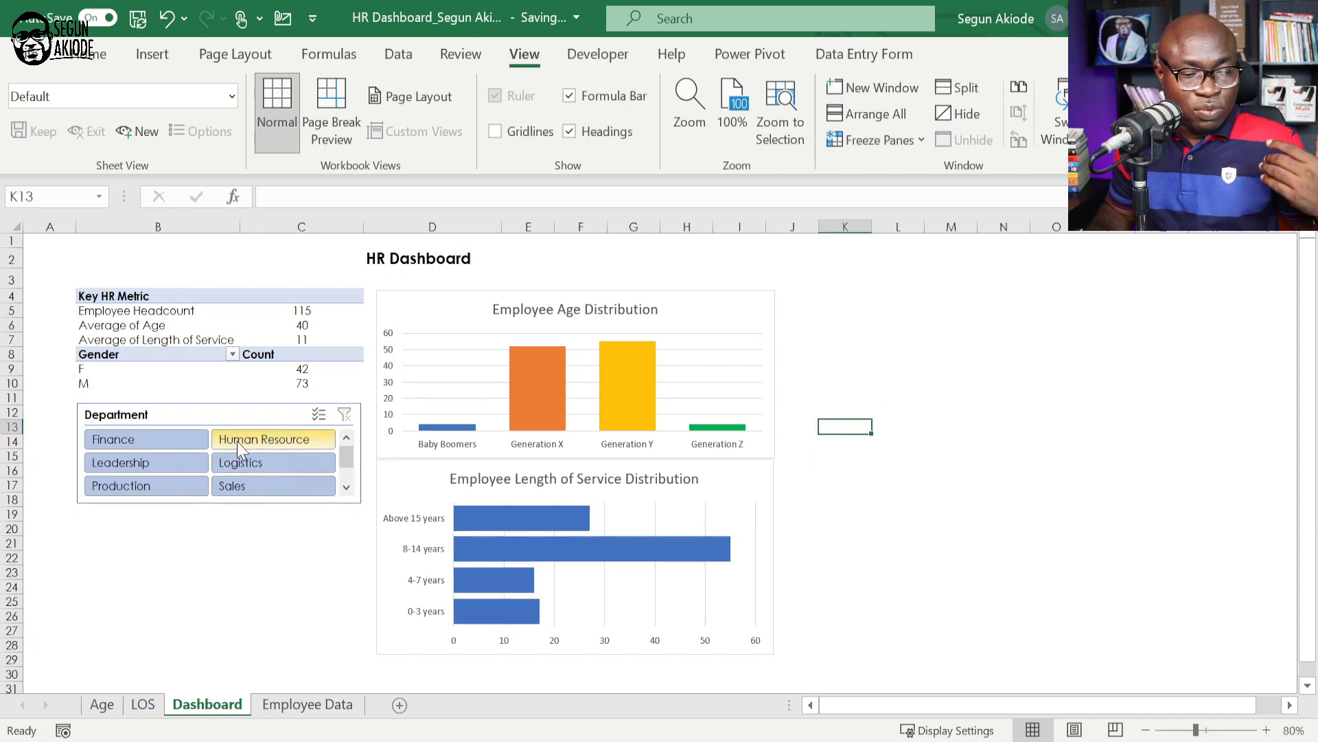
Test the Department slicer by filtering on Finance, Human Resource, Logistics, Sales and Leadership one at a time, and clear the filter.
left_click(187, 447)
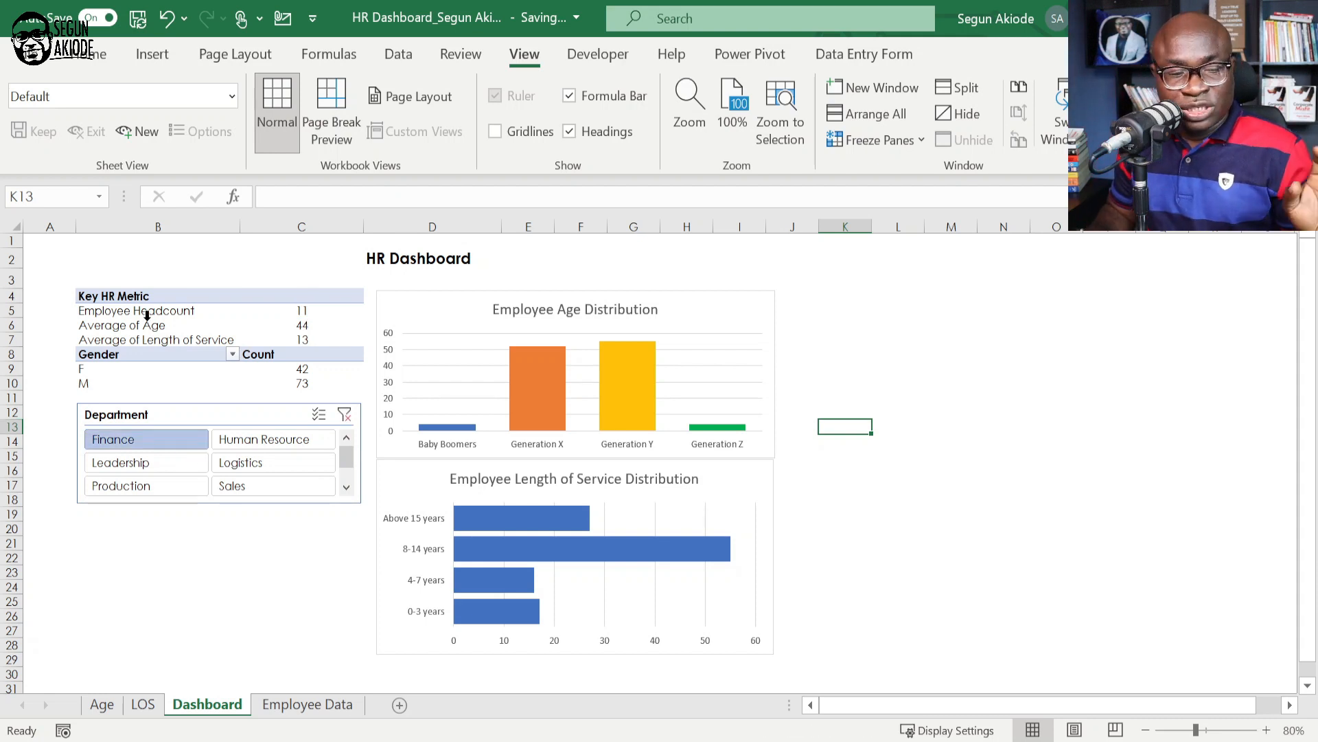
left_click(265, 443)
left_click(265, 463)
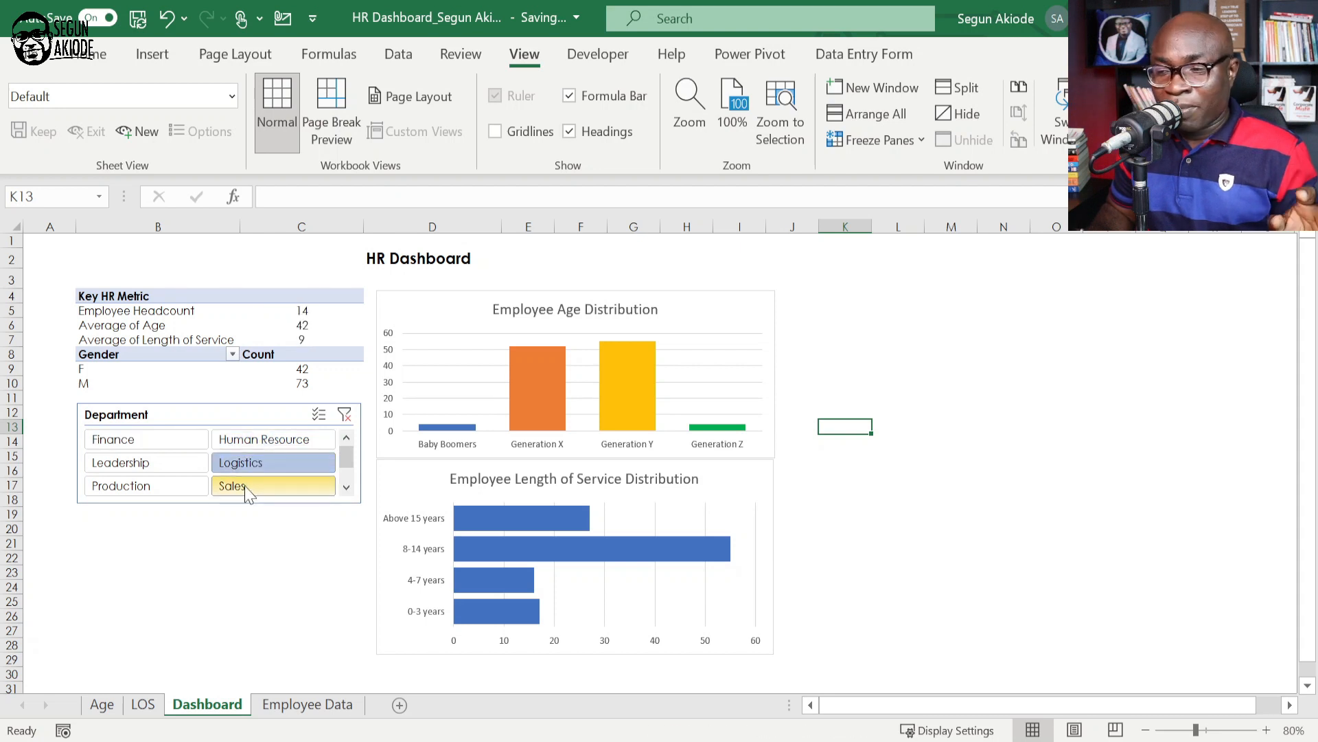
left_click(227, 487)
left_click(171, 462)
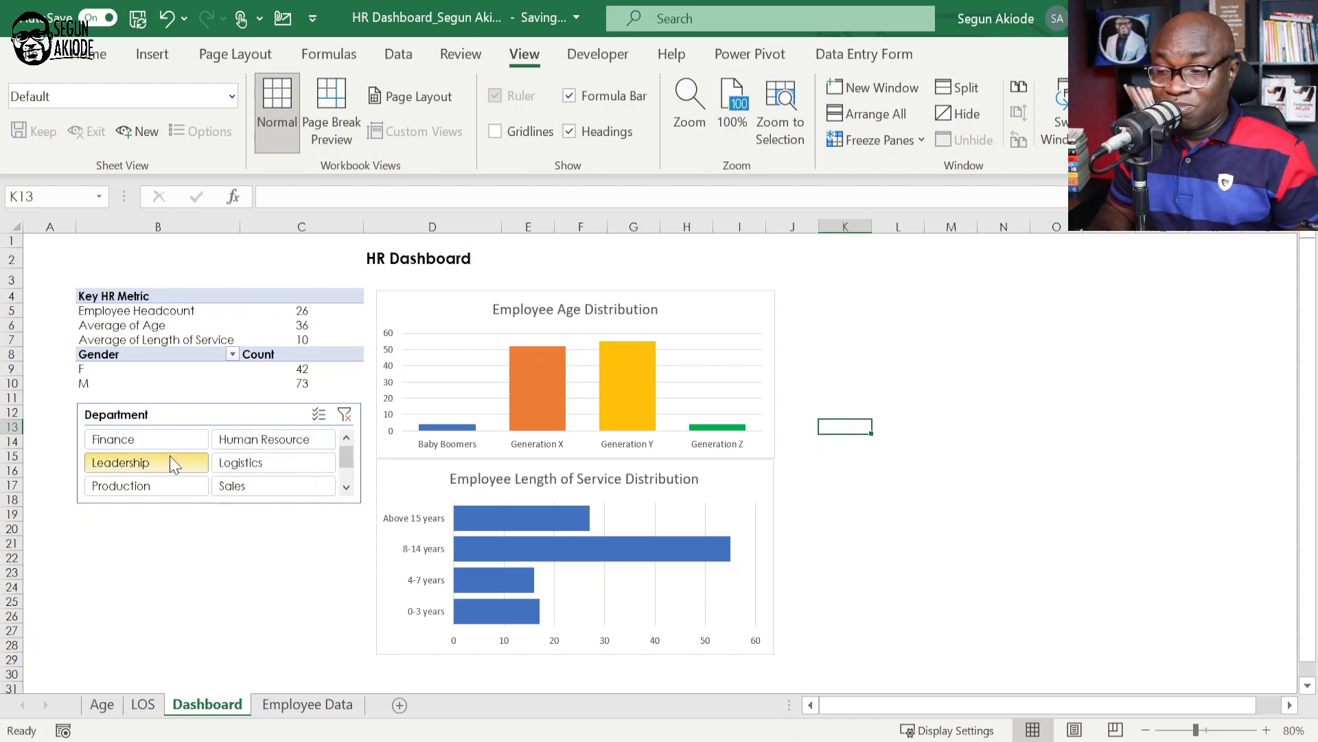
left_click(344, 416)
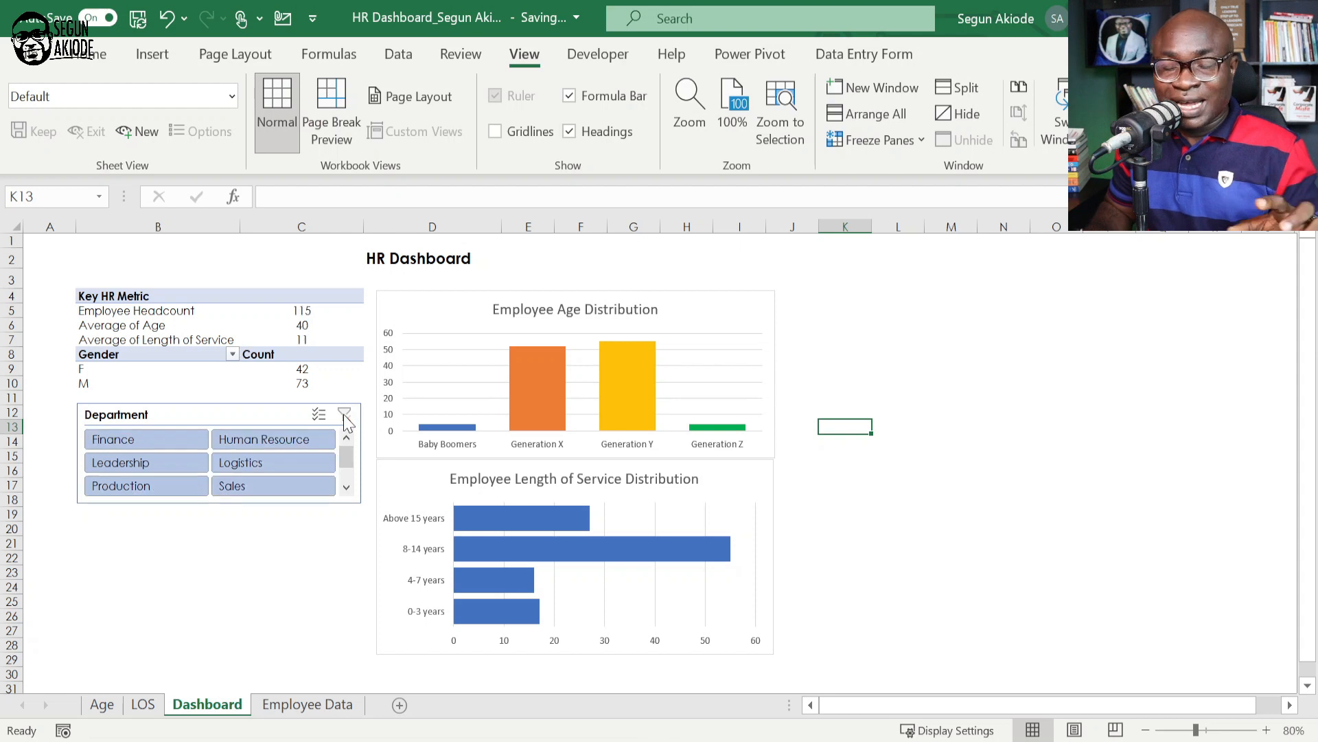
Connect the Department slicer to PivotTable8 on Age, PivotTable11 on Dashboard and PivotTable9 on LOS, keeping PivotTable10 connected.
left_click(215, 417)
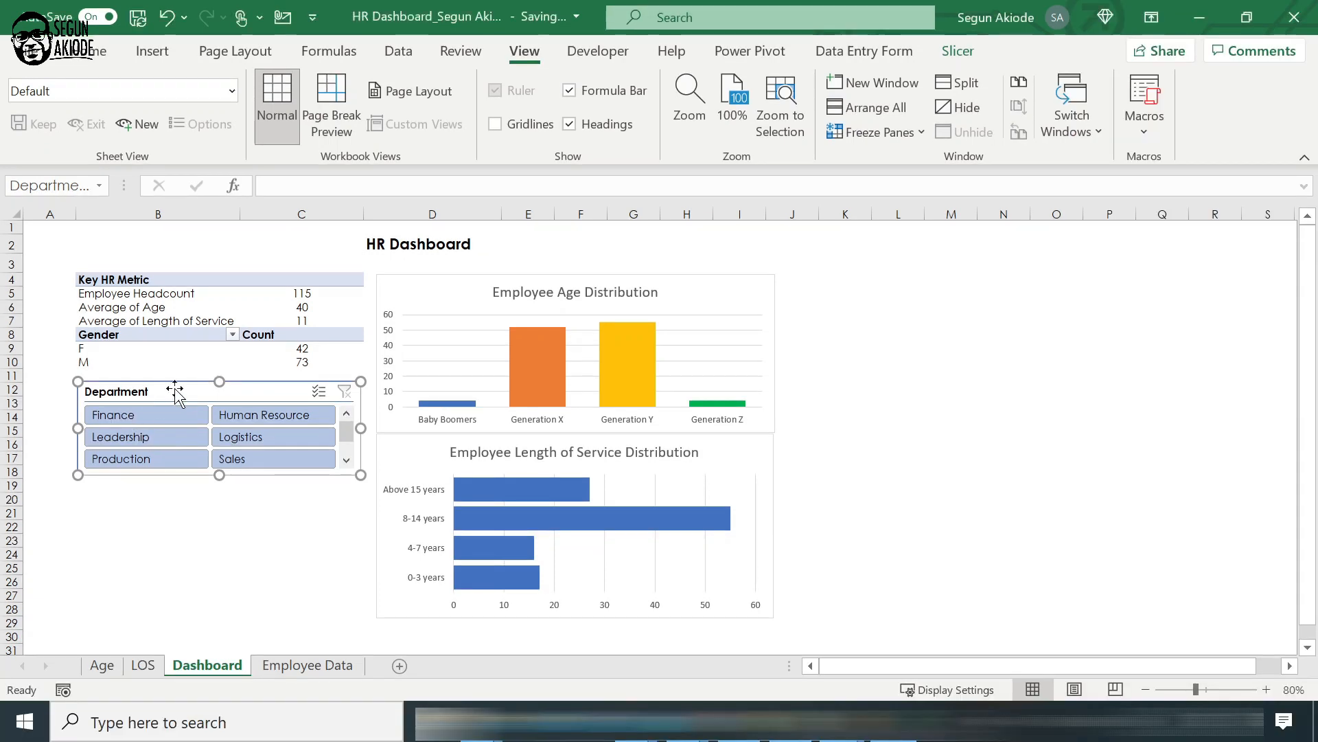
right_click(176, 393)
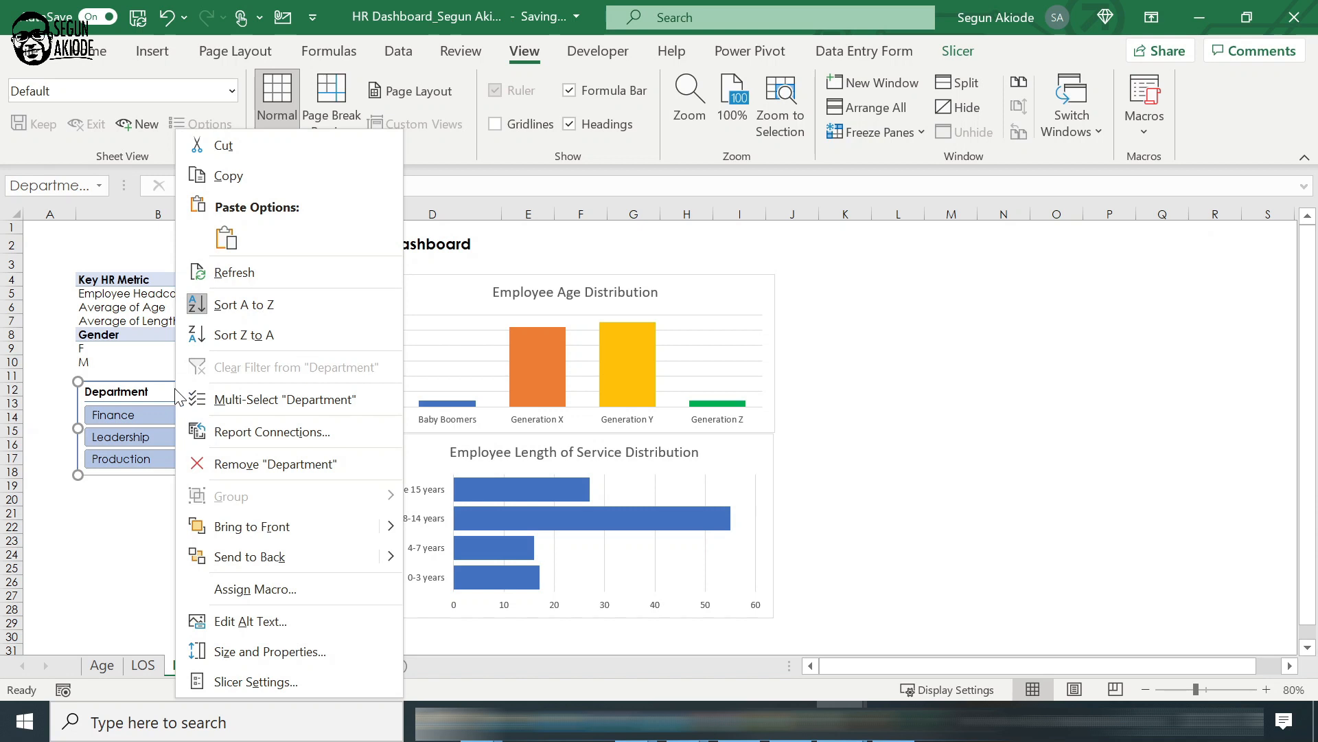
left_click(299, 432)
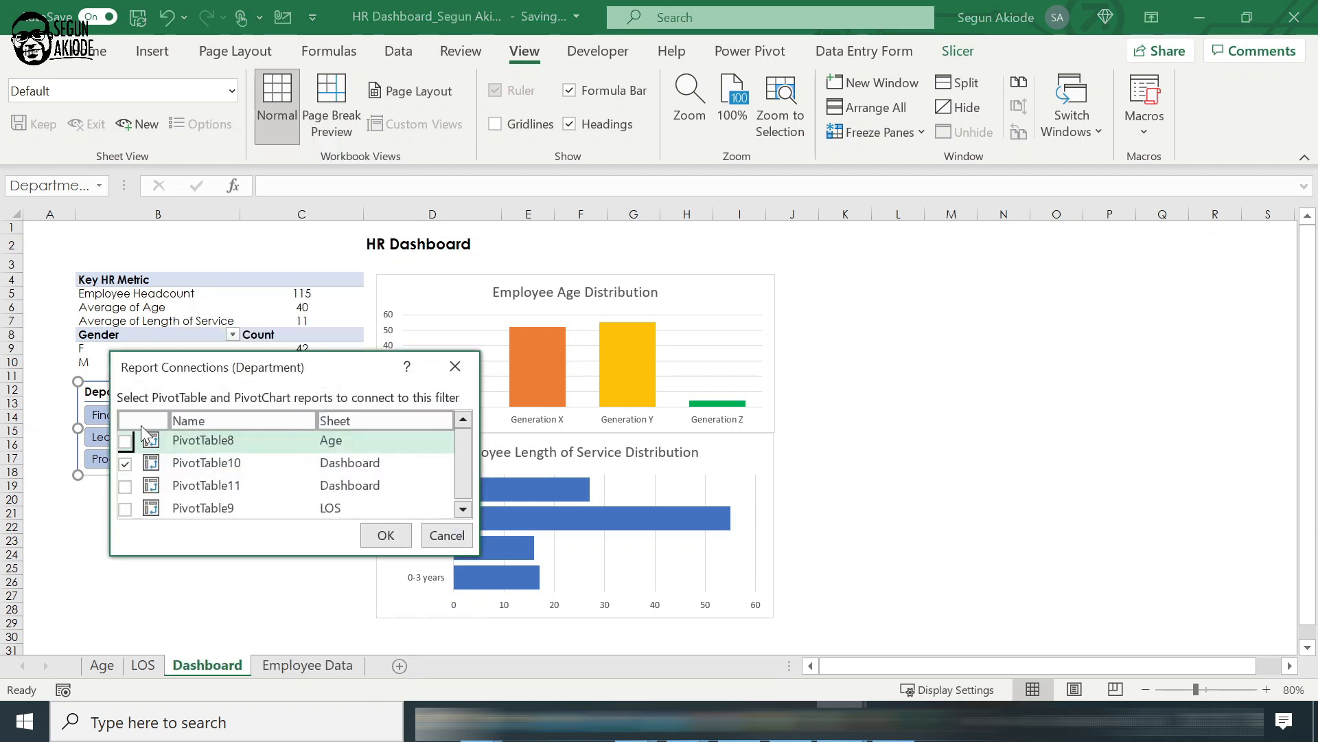
left_click(126, 441)
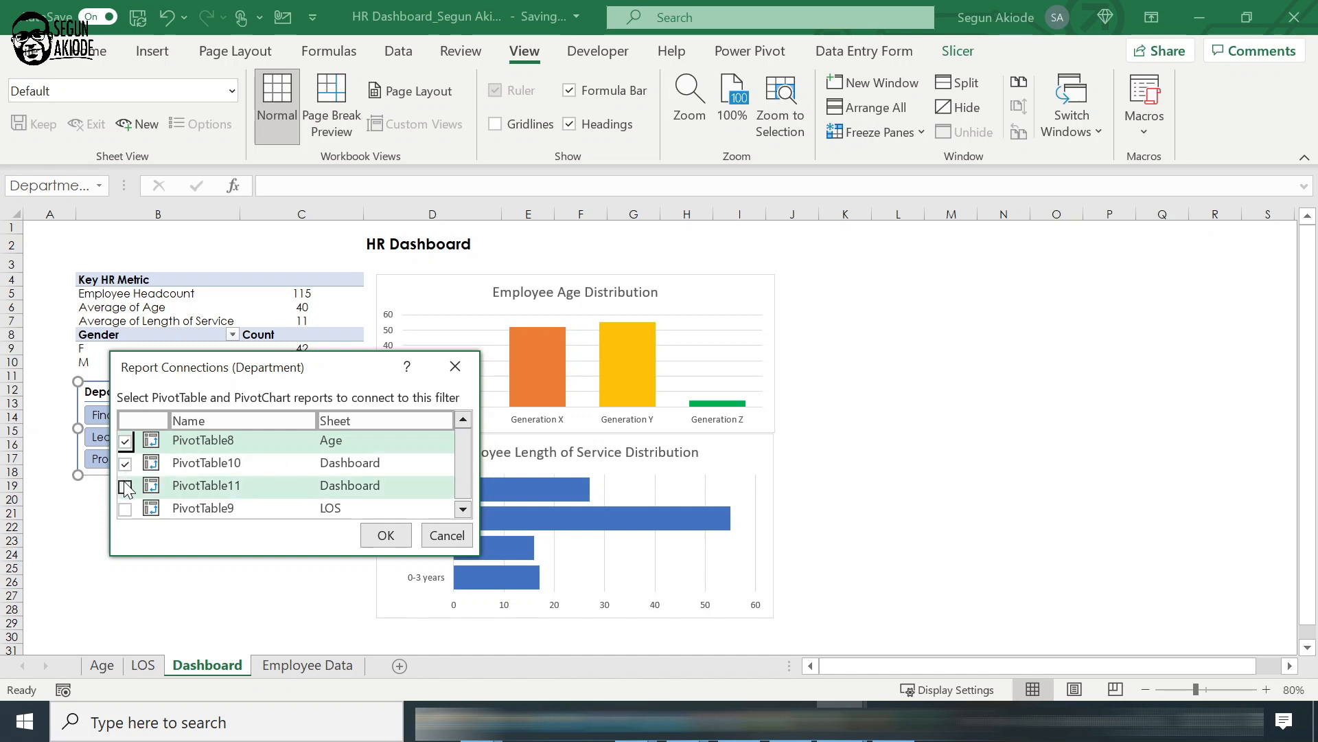
left_click(125, 486)
left_click(125, 509)
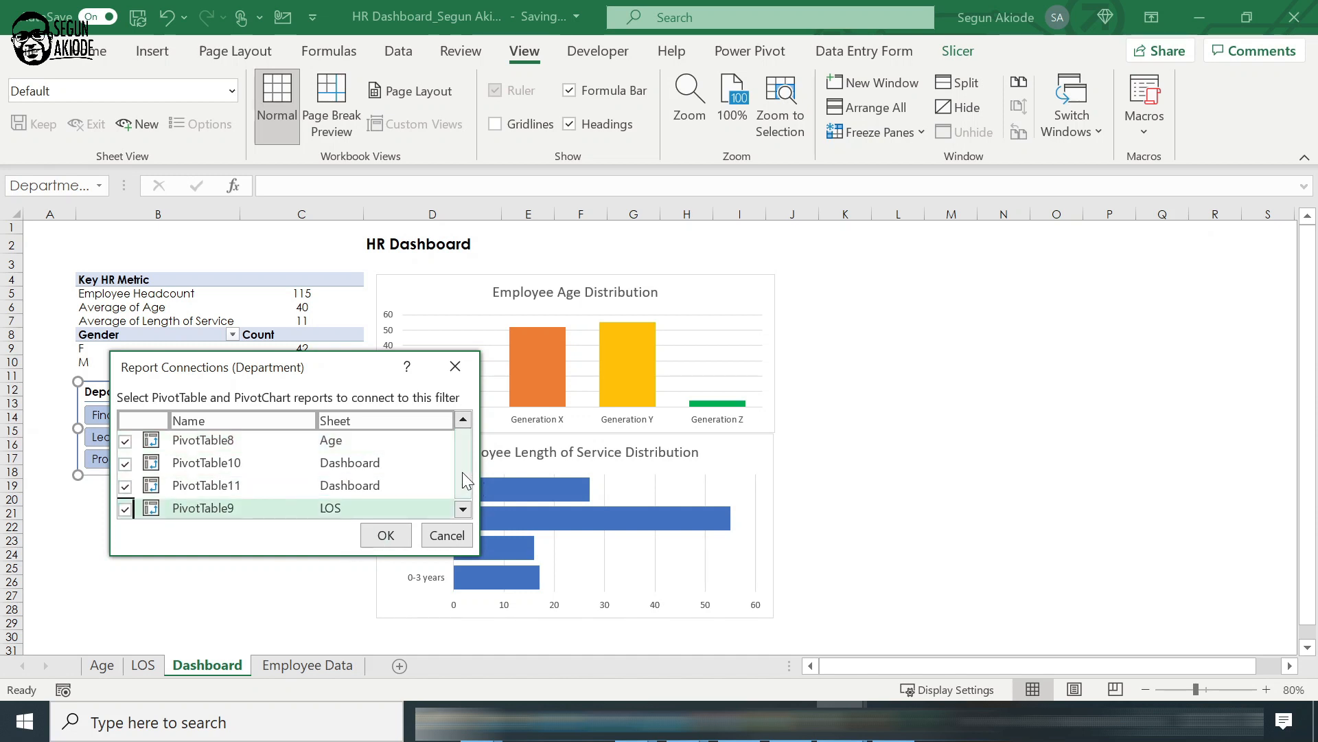
scroll(459, 490, "down", 1)
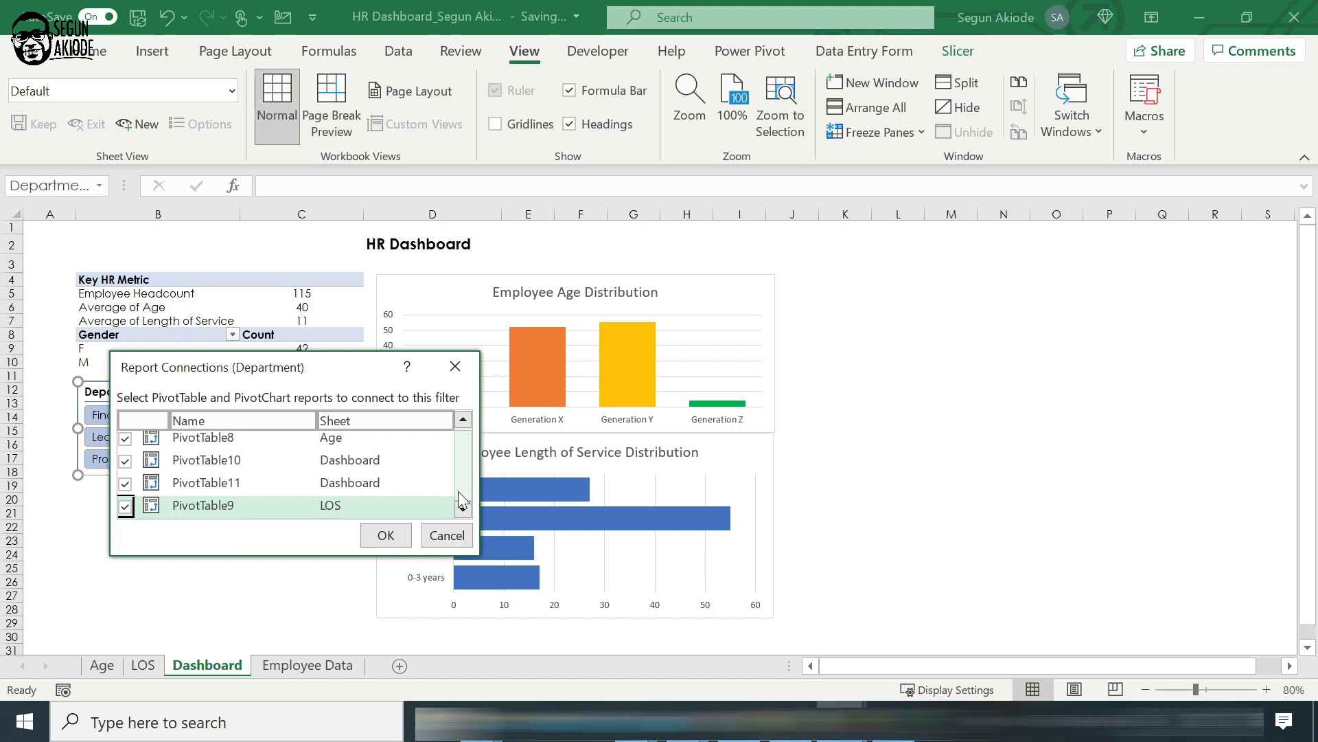
left_click(386, 536)
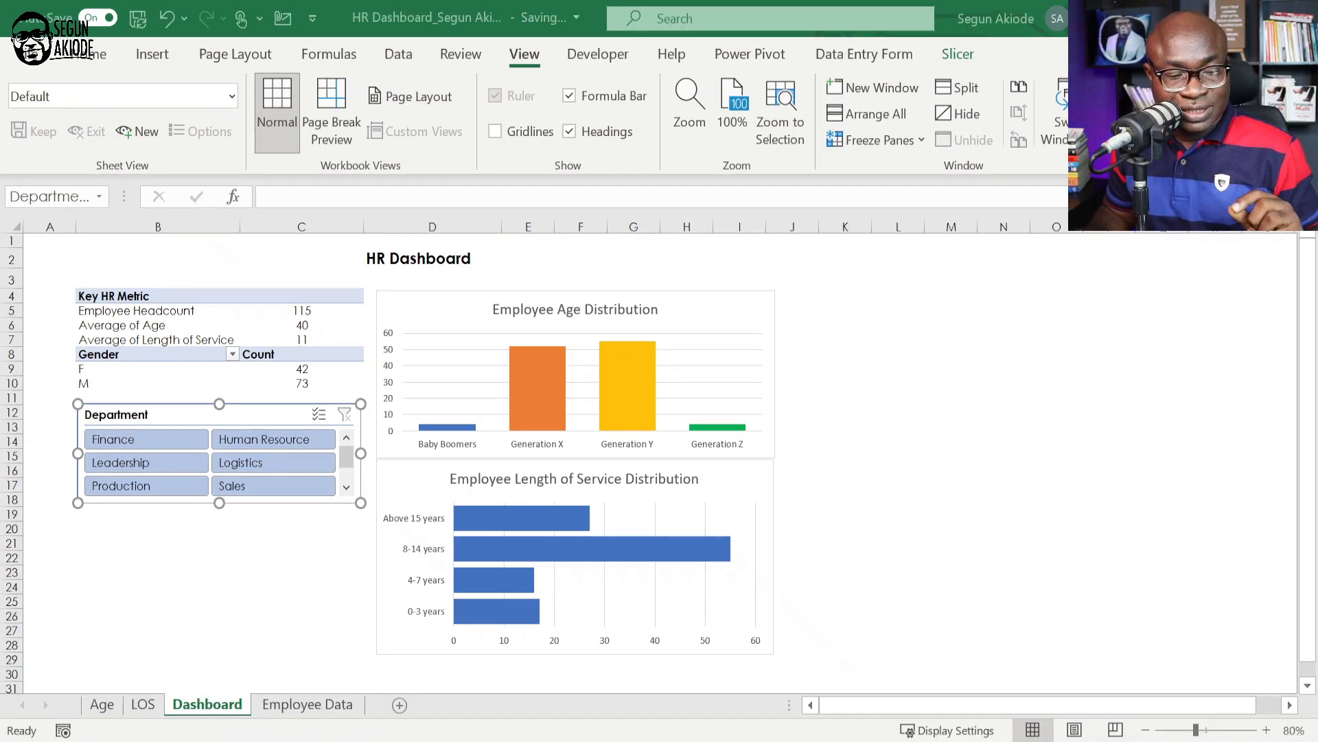
Test the connected Department slicer by filtering on Finance, Human Resource, Leadership, Production and Sales individually, and clear the filter.
left_click(148, 435)
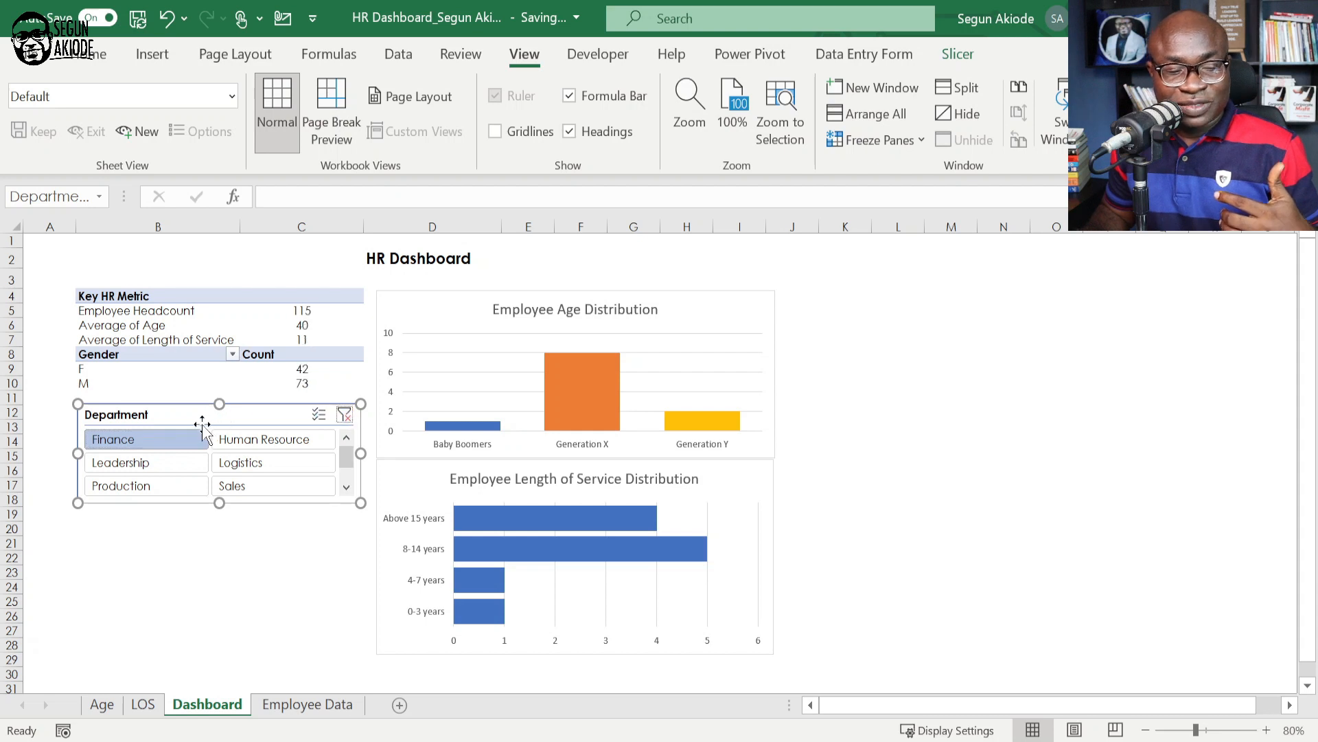
left_click(345, 415)
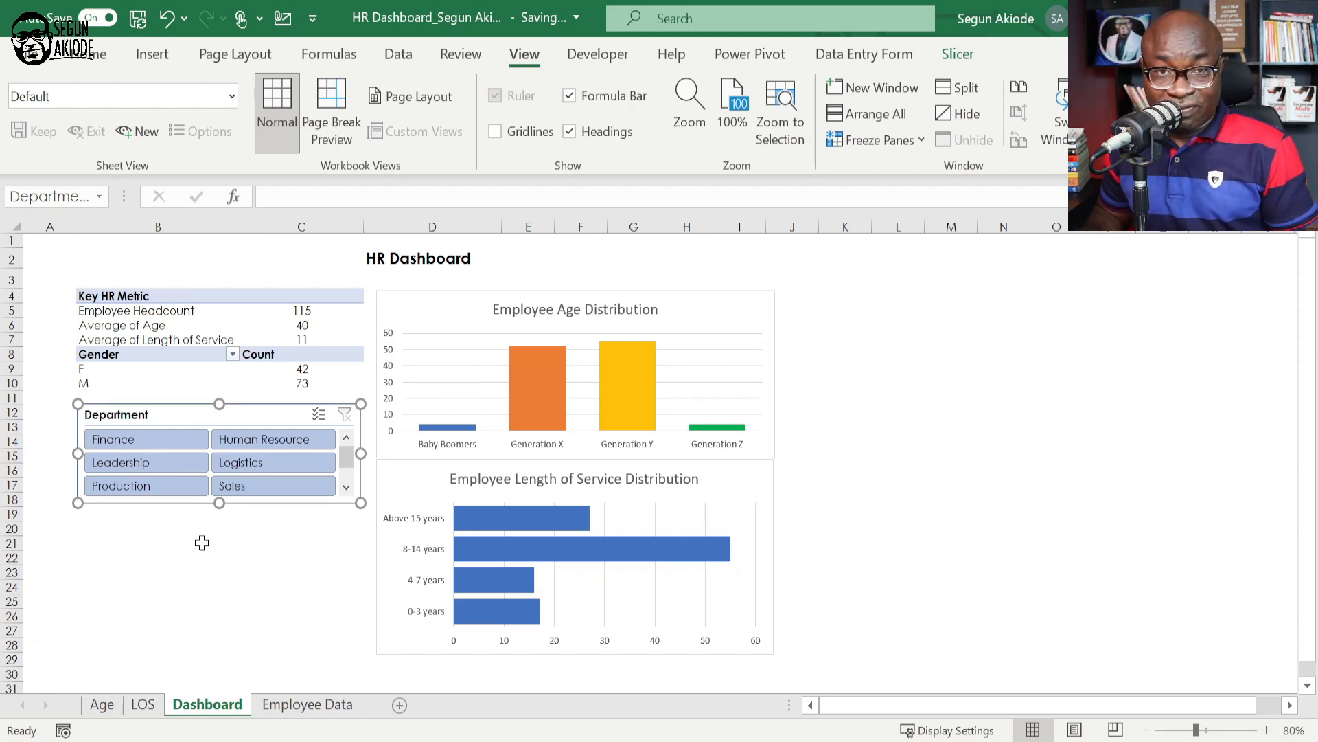
left_click(149, 445)
left_click(345, 415)
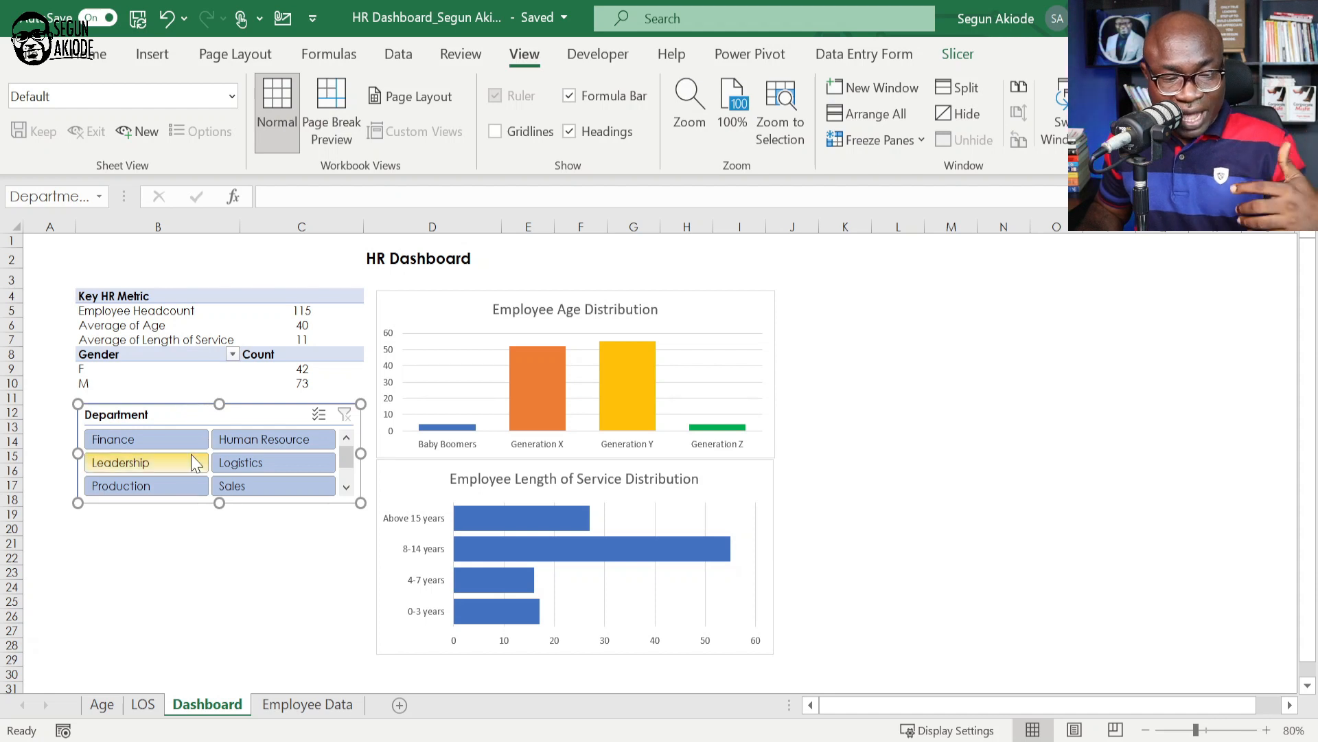
left_click(273, 441)
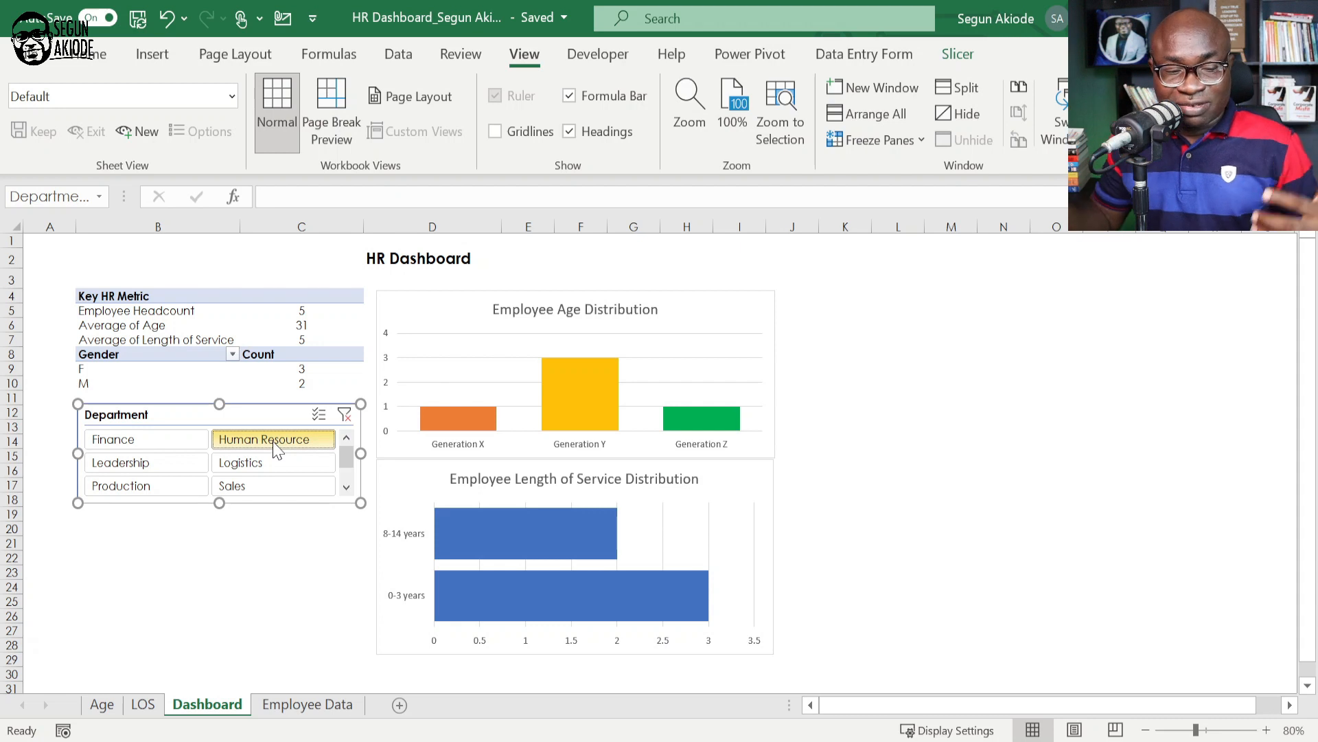
left_click(172, 467)
left_click(197, 487)
left_click(247, 484)
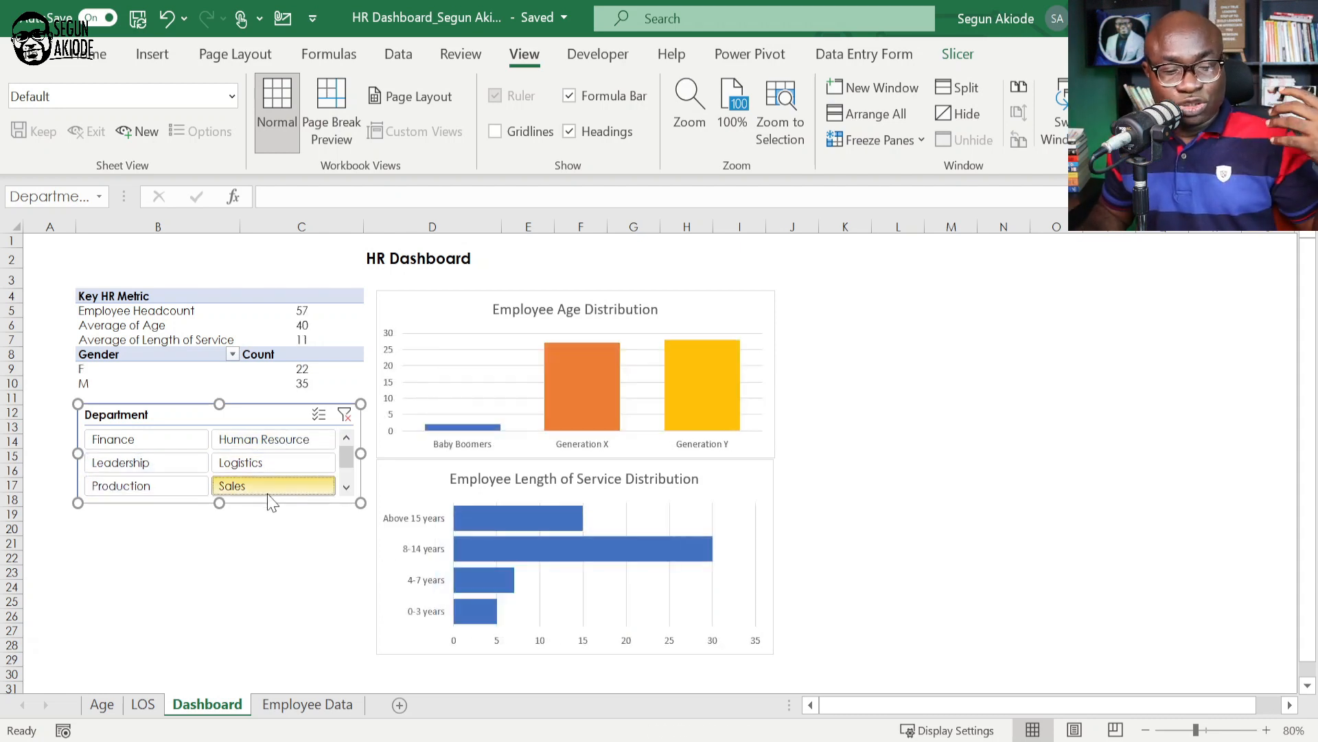
left_click(175, 437)
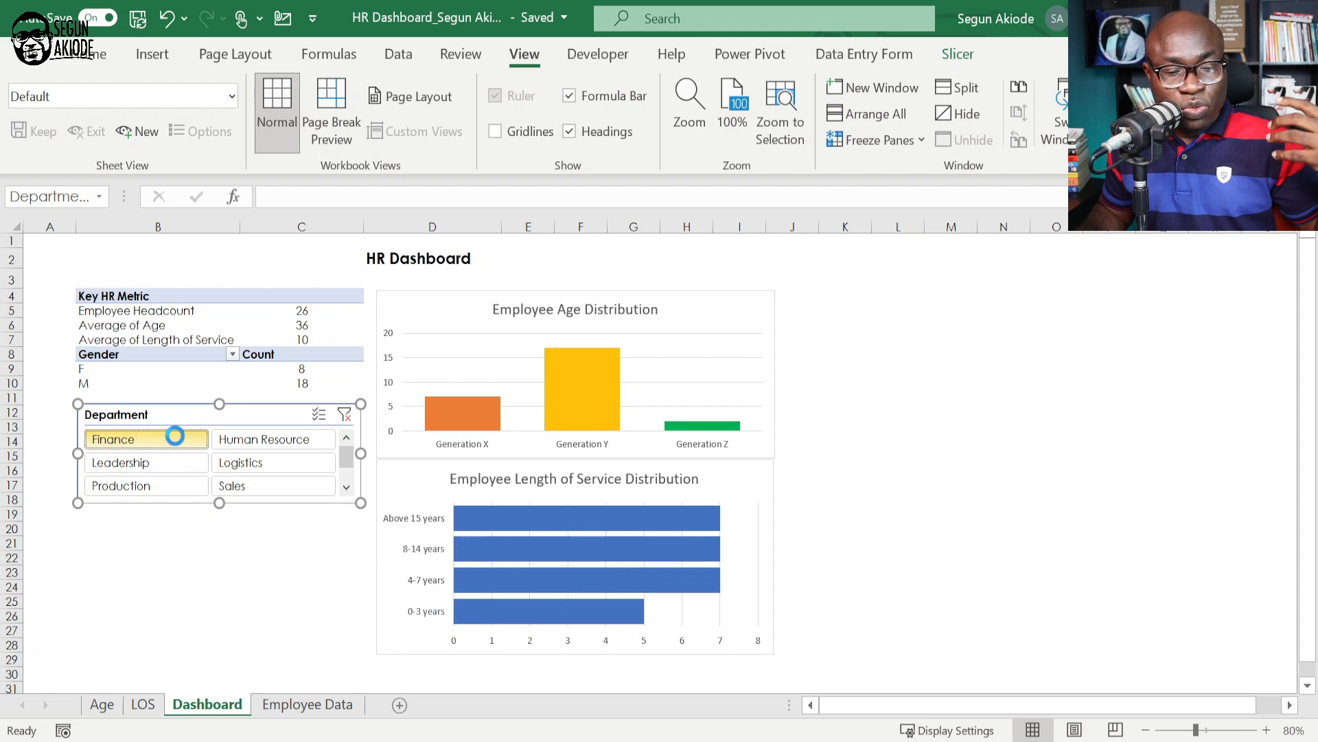
left_click(344, 415)
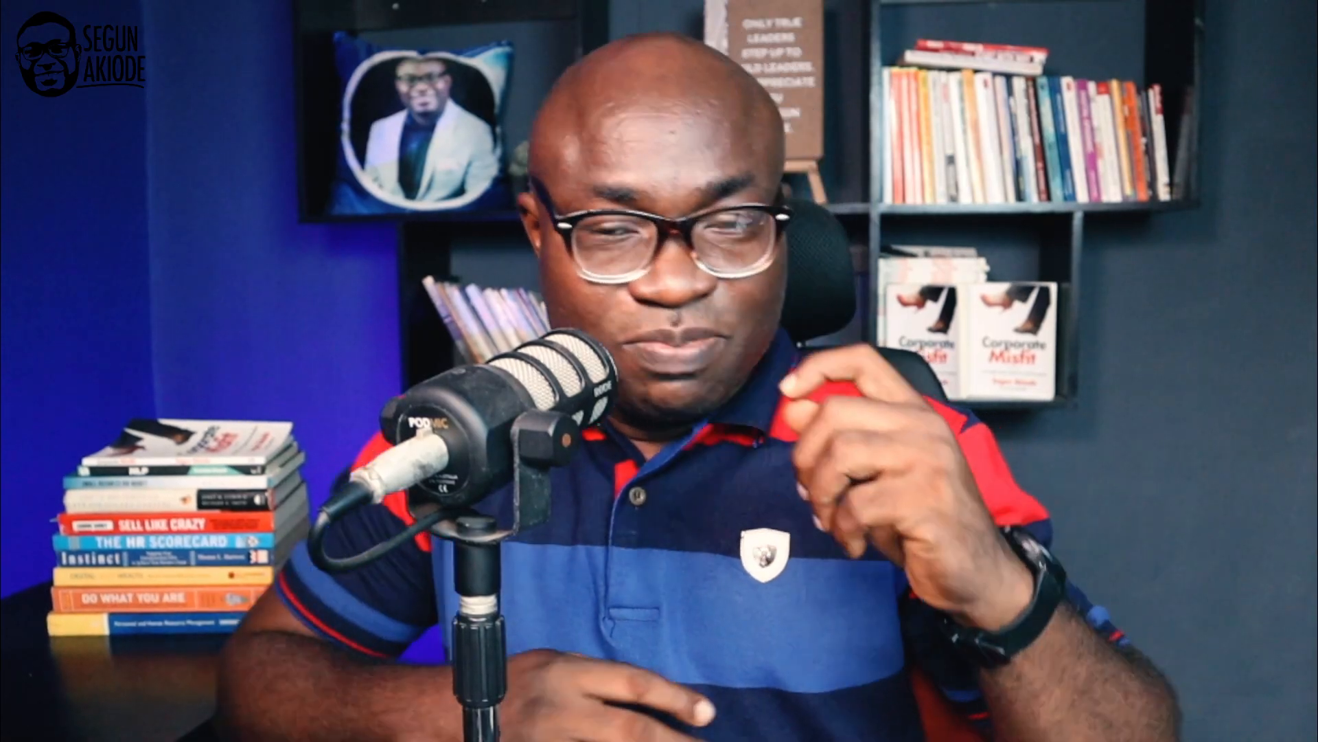